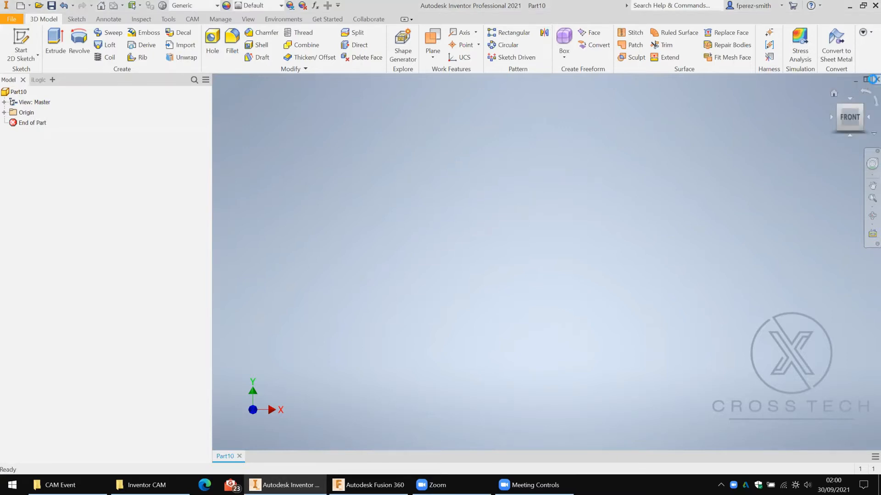
- Close the empty part and open 3 Axis.ipt from the CAM Event folder
click(876, 80)
click(152, 482)
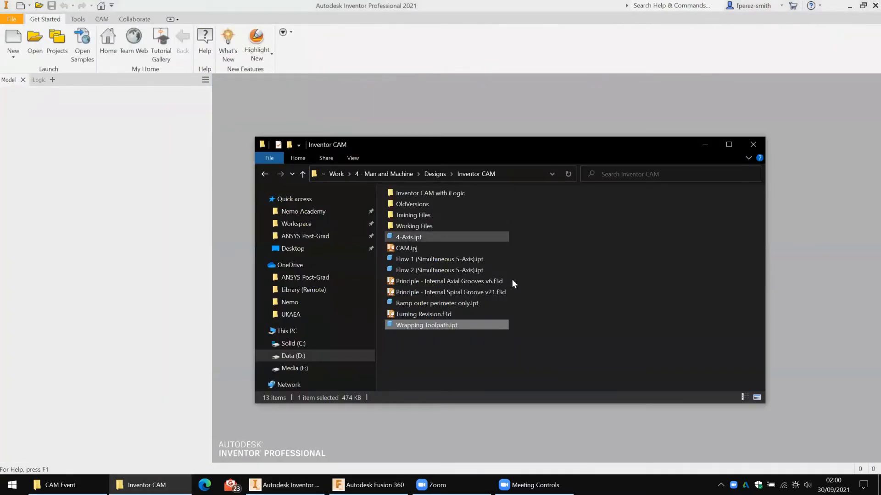
click(60, 485)
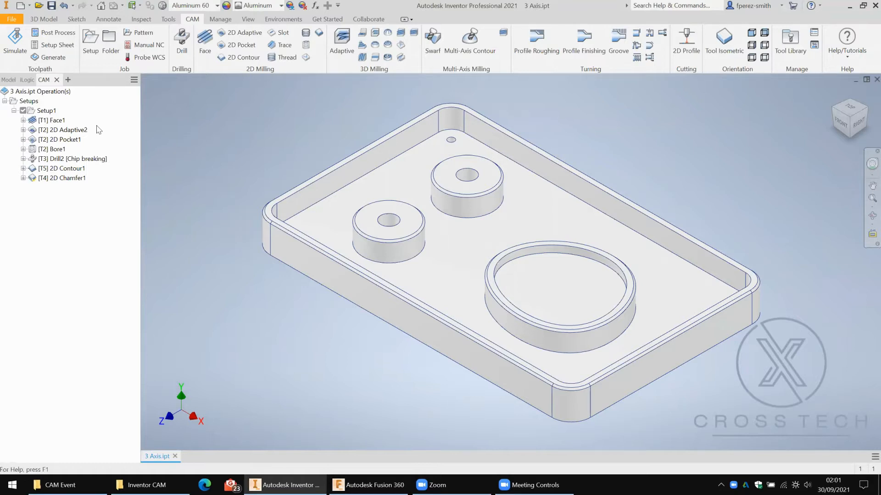
- Simulate the machining operations of Setup1 with the stock shown, and close the simulation
click(45, 112)
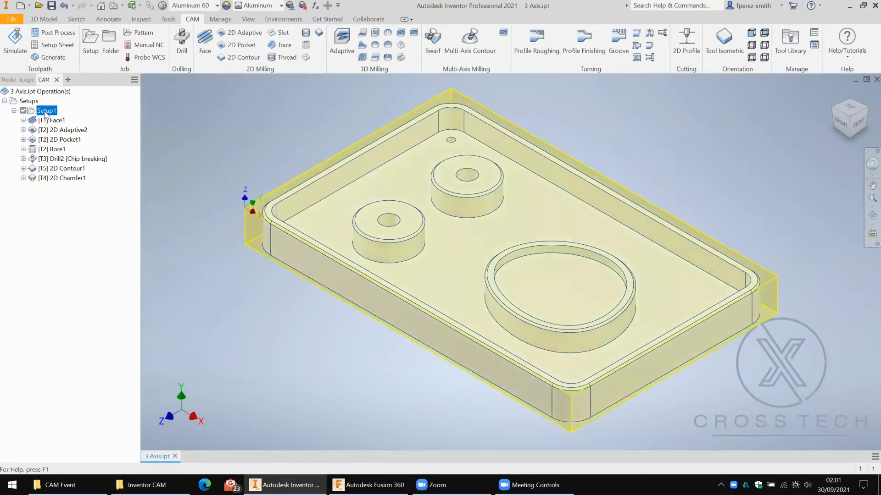
click(251, 115)
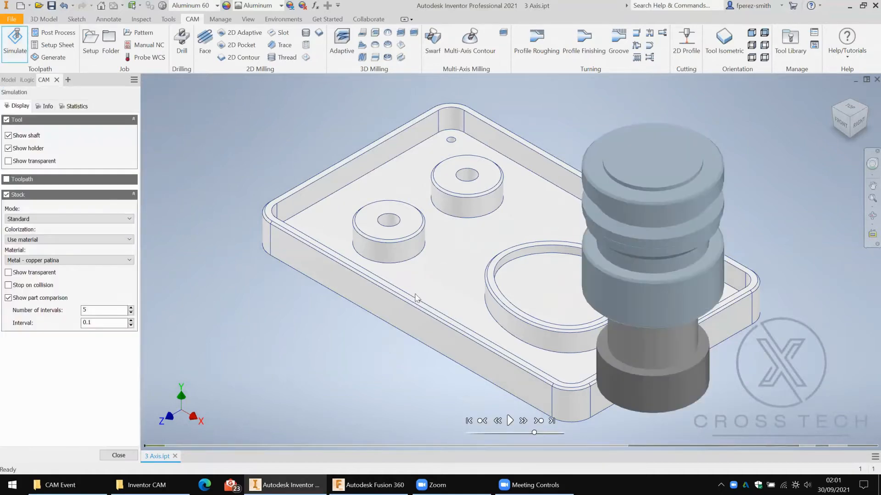
shift+middle_drag(415, 312, 402, 279)
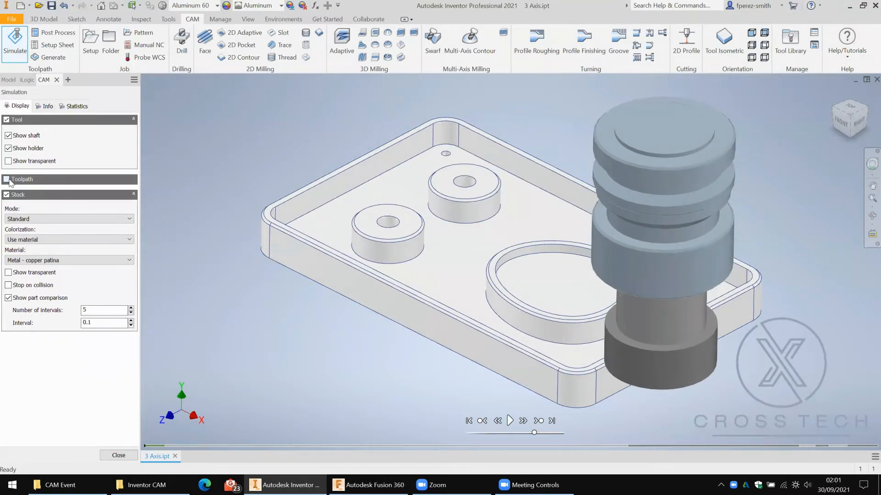
click(509, 421)
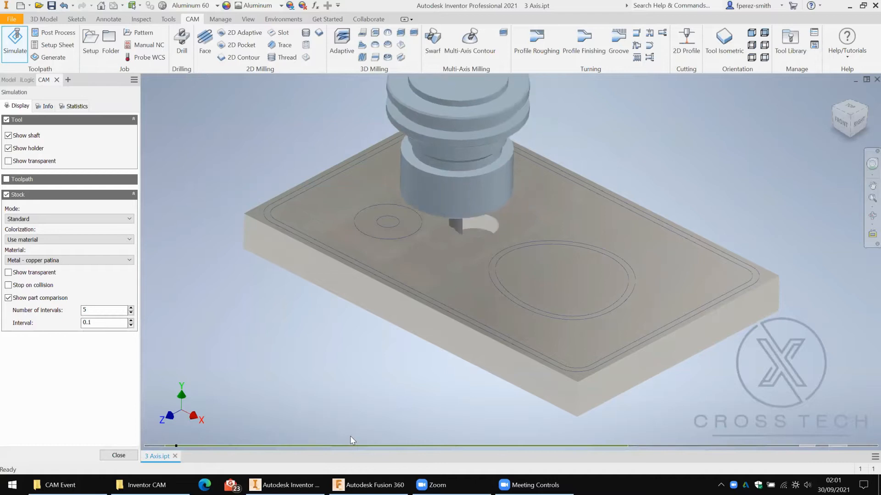
click(115, 455)
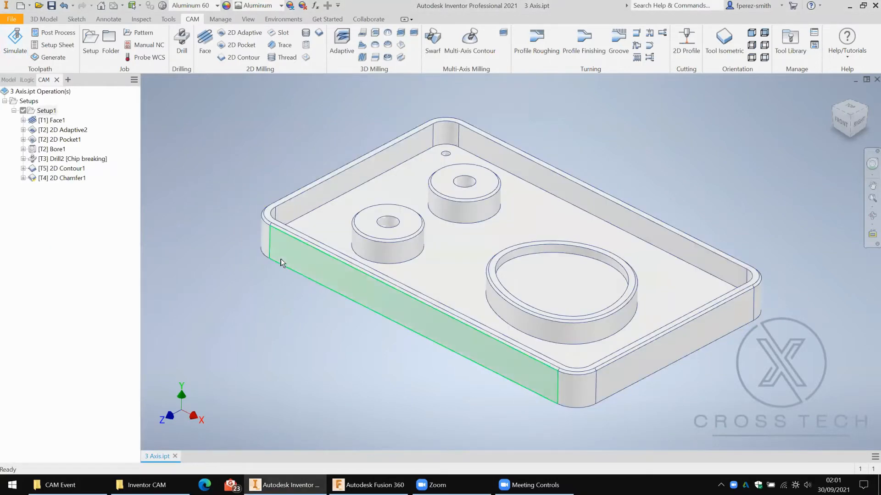
mouse_move(283, 155)
shift+middle_down()
mouse_move(320, 150)
mouse_move(284, 159)
shift+middle_up()
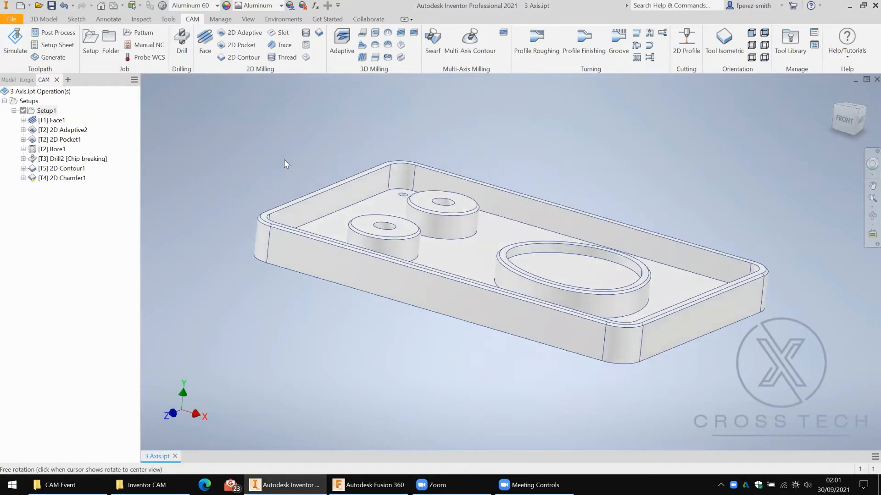
key(F6)
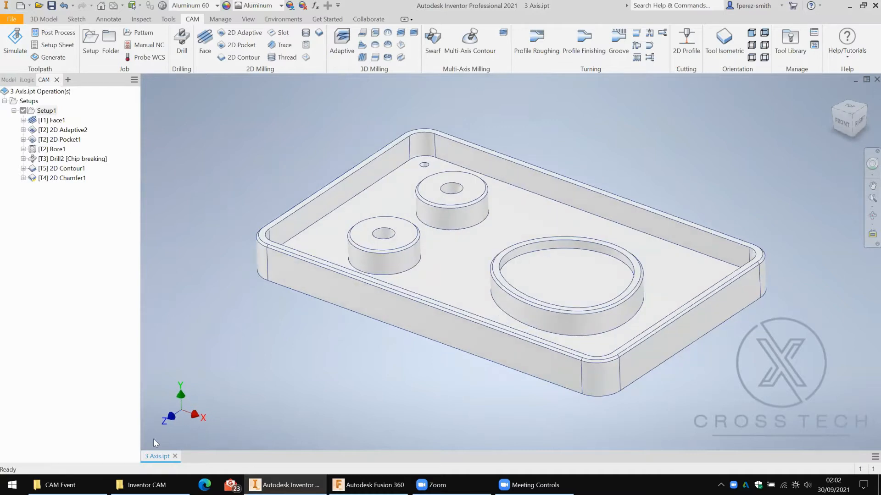
mouse_move(279, 205)
shift+middle_down()
mouse_move(277, 195)
mouse_move(330, 175)
mouse_move(342, 200)
mouse_move(283, 198)
mouse_move(277, 214)
mouse_move(293, 207)
mouse_move(277, 203)
shift+middle_up()
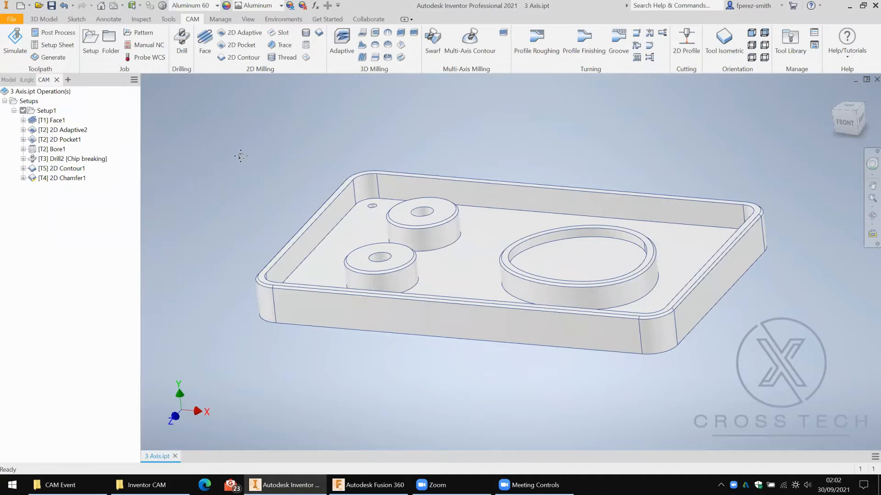
middle_drag(238, 148, 226, 86)
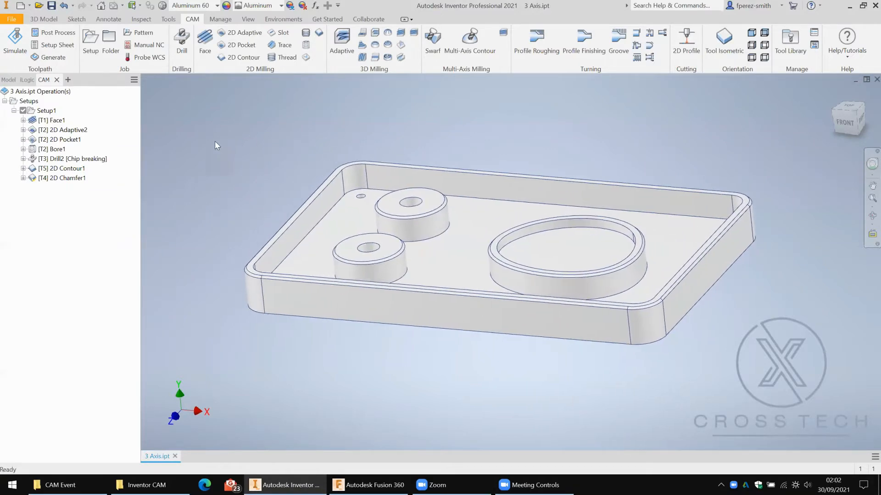
- Create a milling setup with Z normal to the pocket floor, X along the front long edge, and the origin at the upper front-left stock corner
click(86, 55)
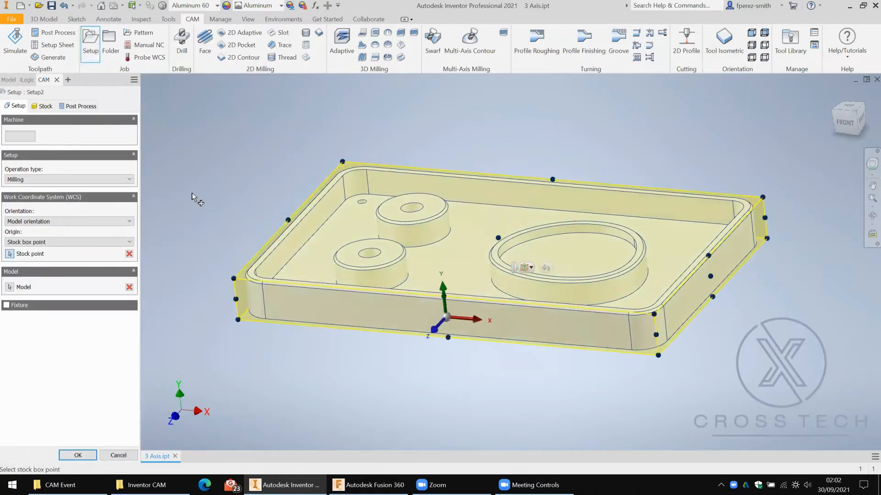
mouse_move(191, 198)
shift+middle_down()
mouse_move(208, 211)
mouse_move(200, 201)
shift+middle_up()
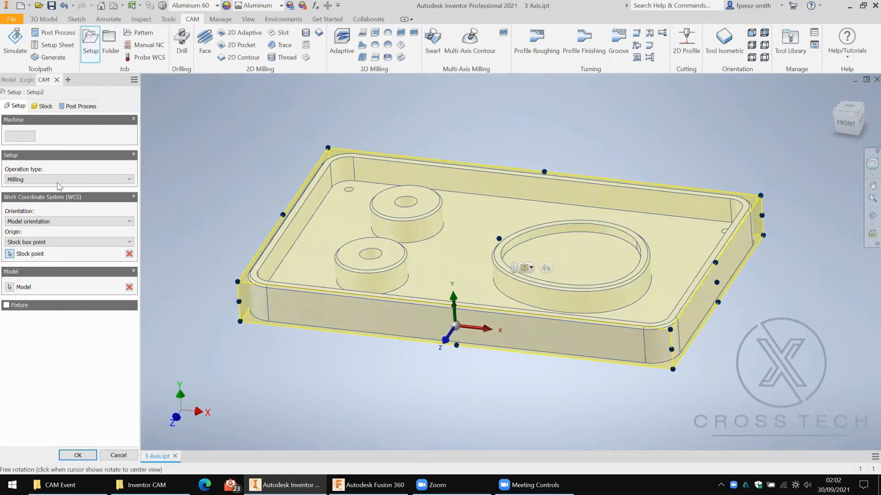
click(46, 222)
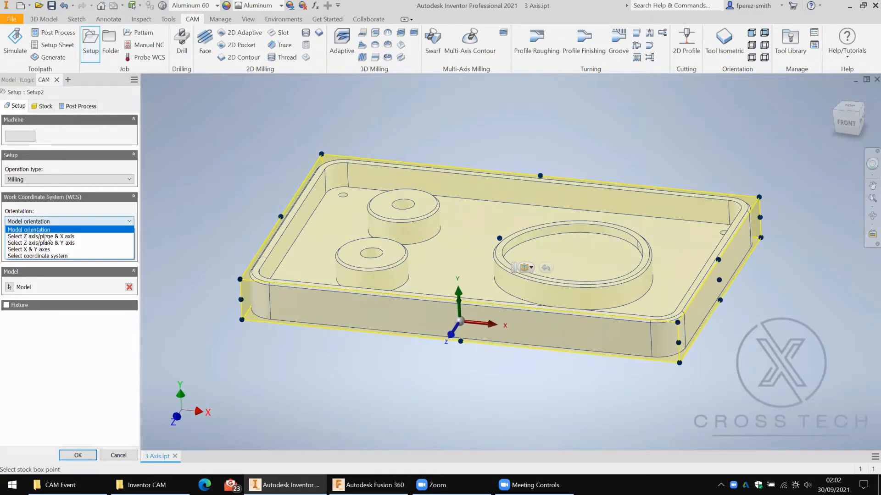
click(46, 236)
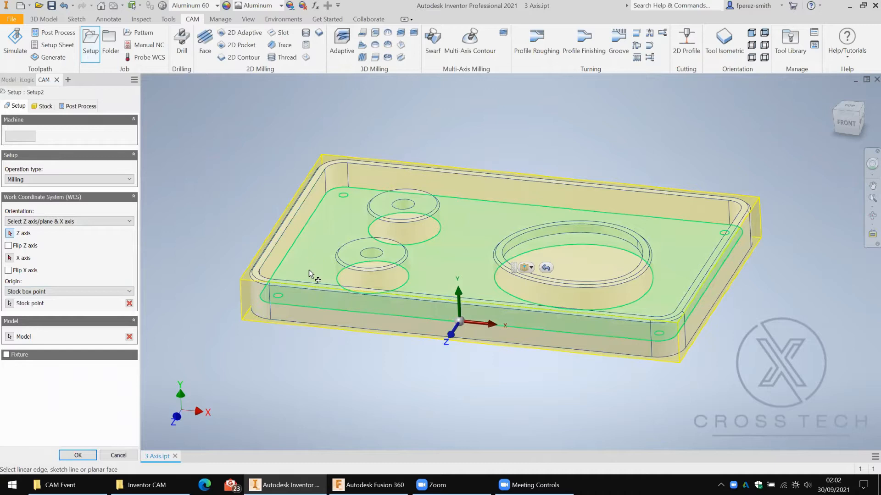
click(359, 321)
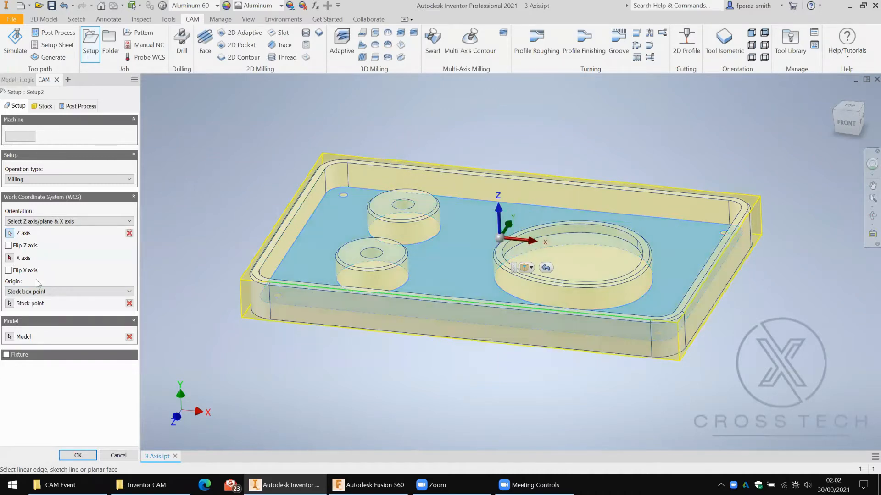
scroll(314, 279, down, 2)
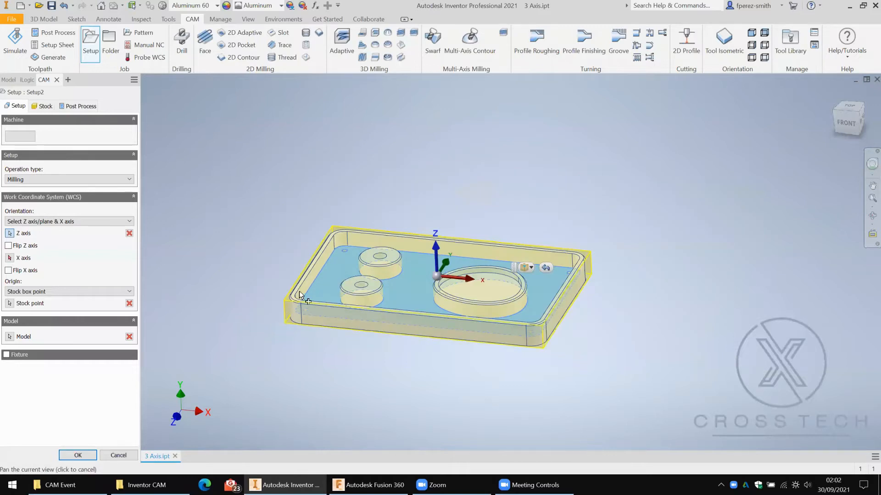
scroll(39, 298, up, 1)
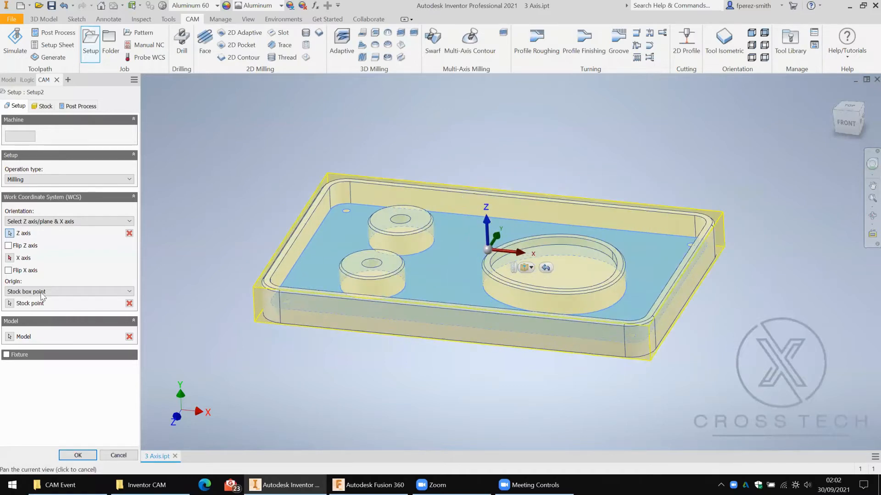
click(26, 303)
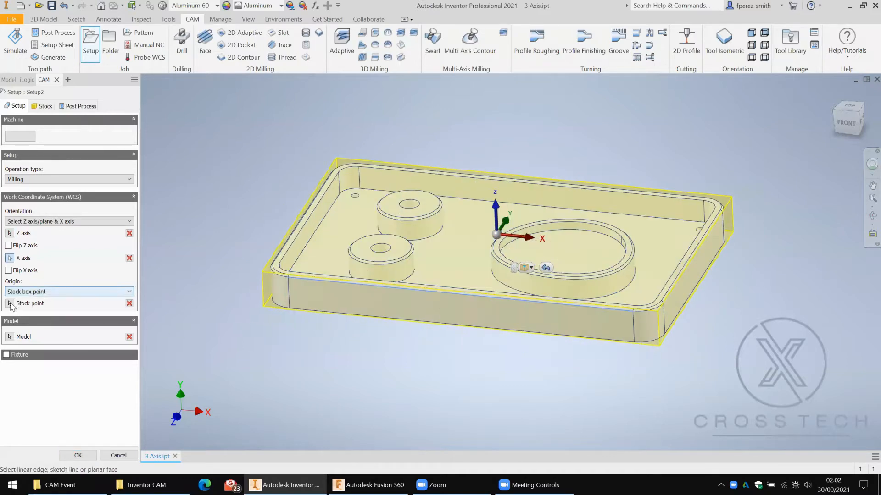
click(262, 272)
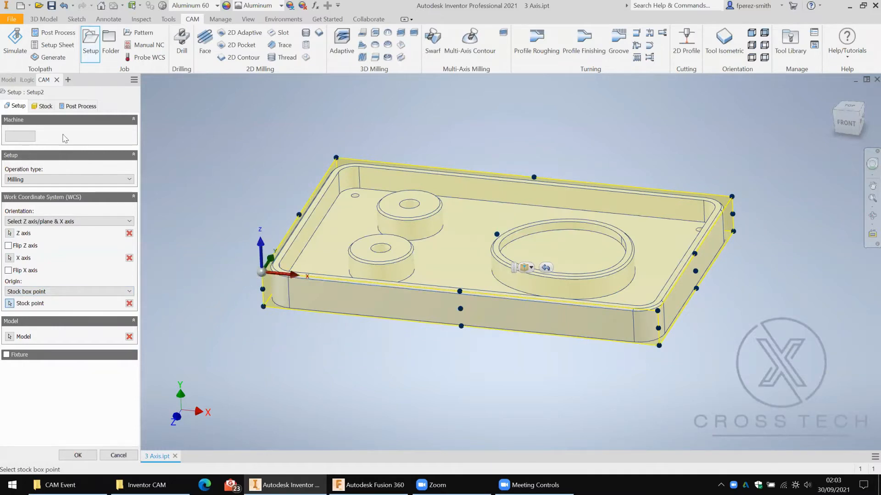
- Define the setup's relative size box stock with a 2 mm side offset, 2 mm top offset and 10 mm bottom offset
click(44, 110)
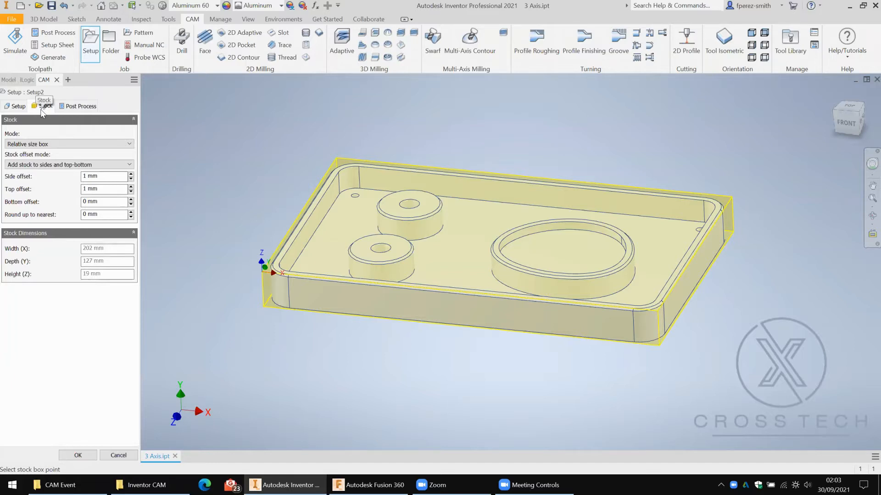
click(45, 144)
click(72, 198)
drag(101, 178, 84, 190)
text(2)
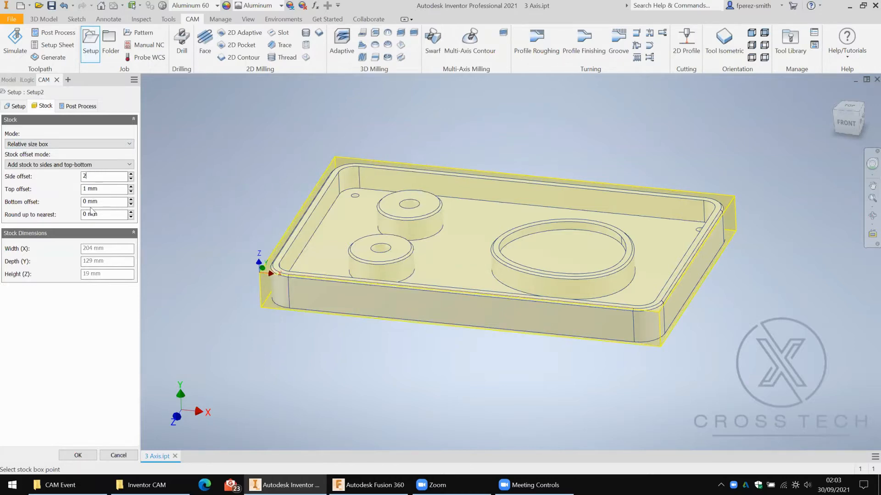
key(Tab)
text(2)
key(Tab)
text(10)
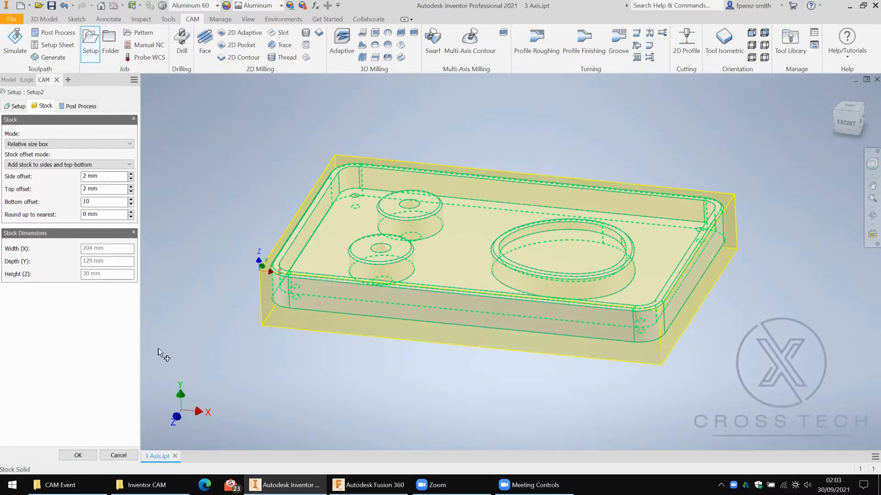
click(78, 455)
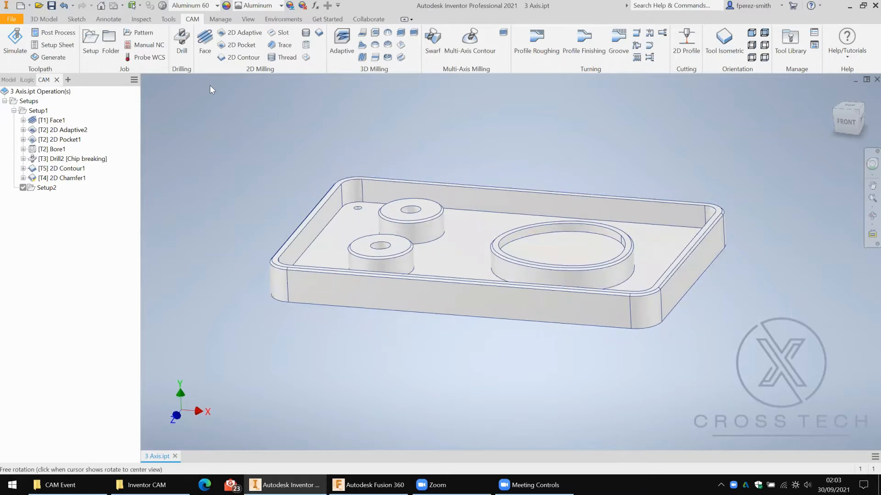
- Start a Face operation in the new setup using tool #1, the Ø50 mm face mill, with Face1's cutting data
click(203, 51)
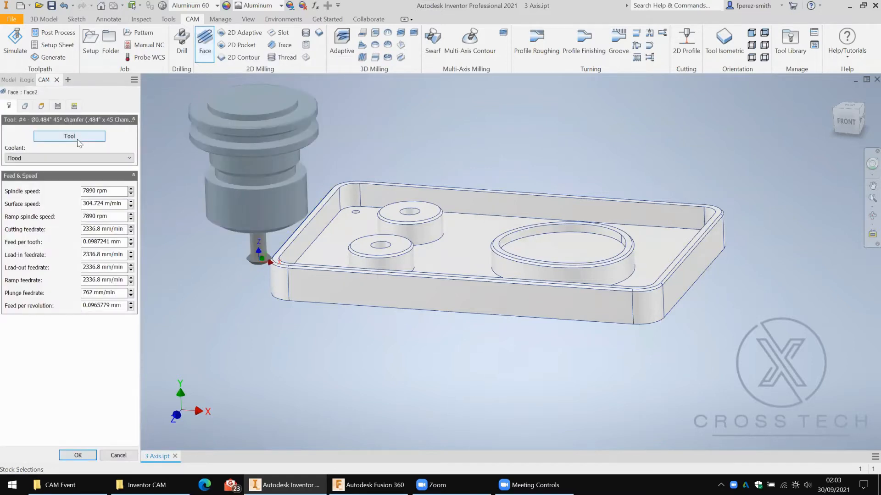
drag(140, 123, 212, 111)
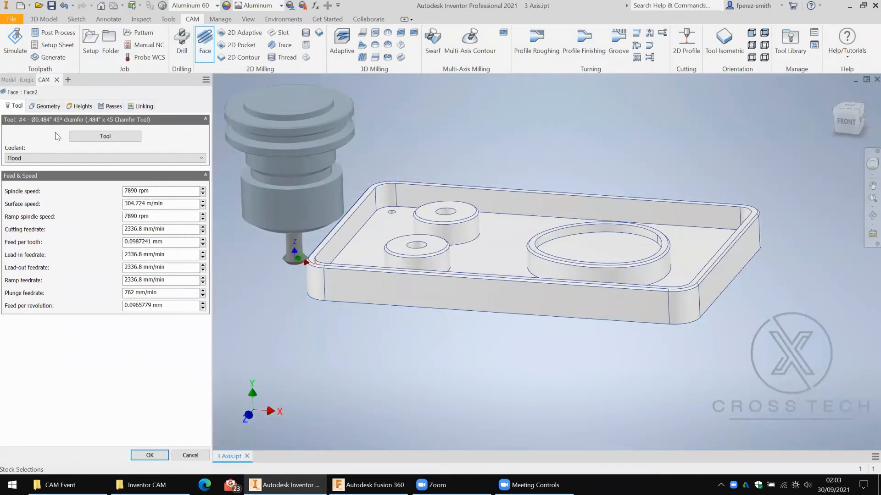
click(110, 137)
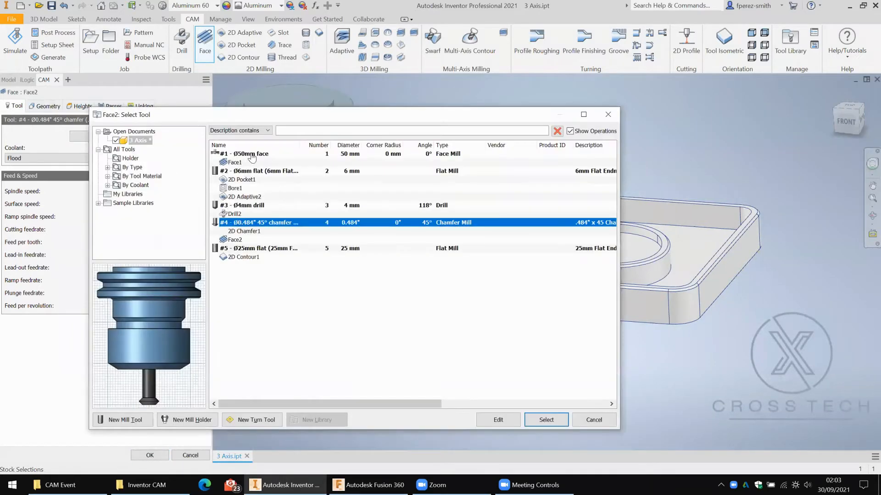
click(237, 162)
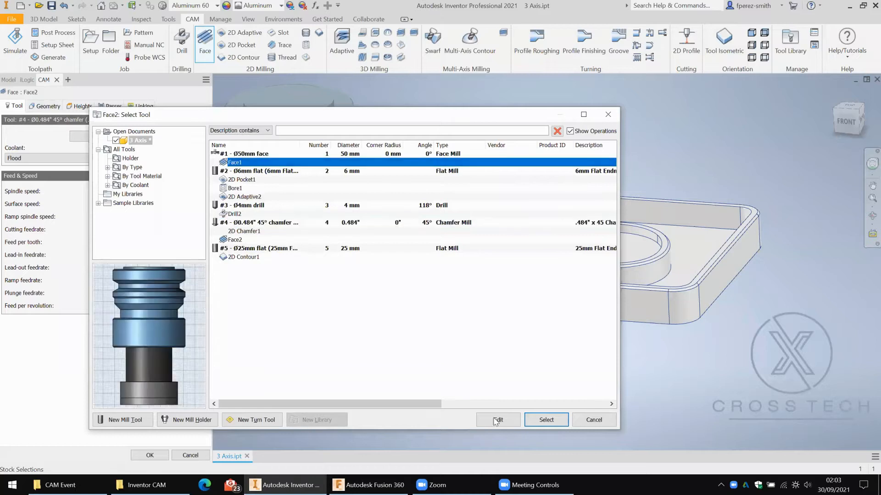
click(552, 423)
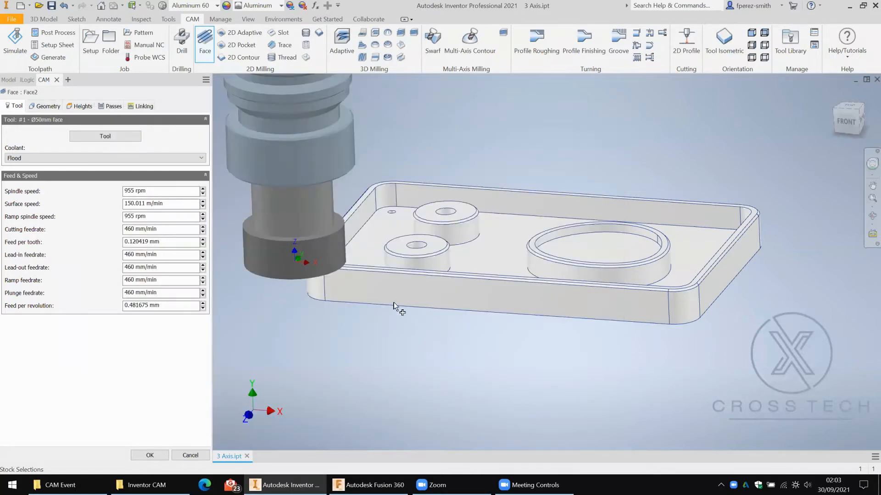
- Set the facing pass extension to 13 mm and generate the toolpath
click(103, 107)
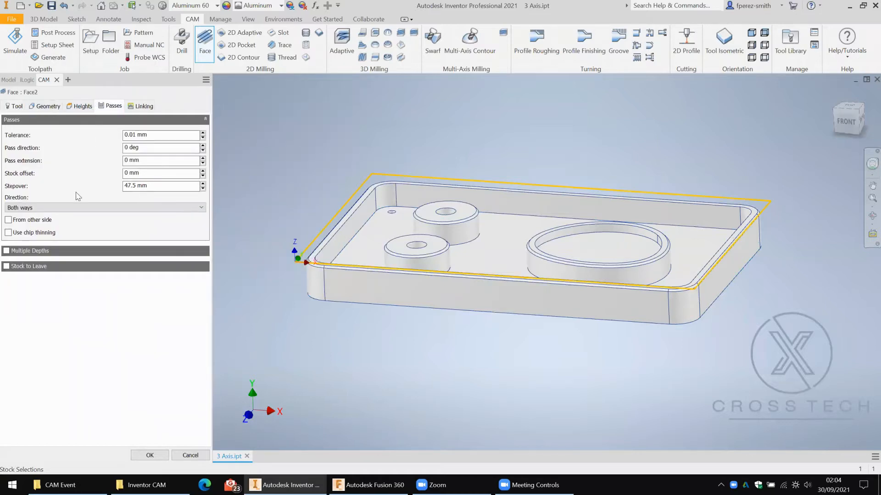
double_click(127, 163)
text(13)
click(146, 456)
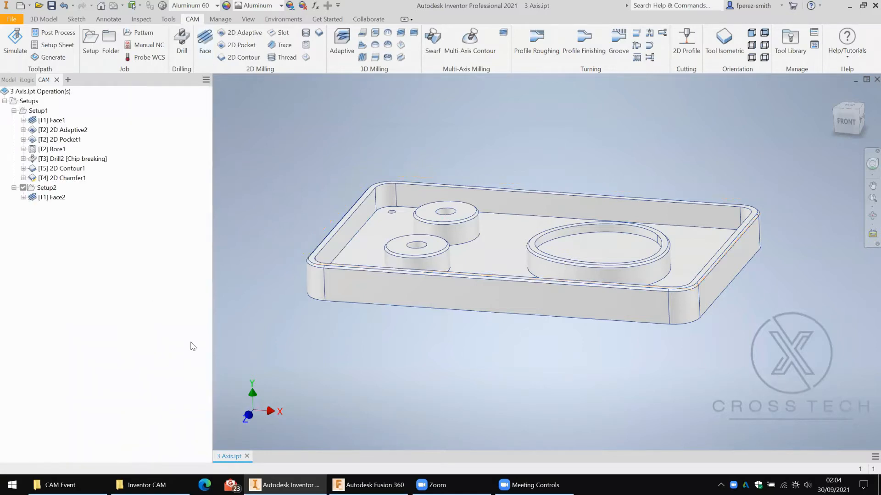
- Simulate the new facing toolpath on the part with the stock displayed
click(59, 202)
shift+middle_drag(351, 268, 354, 279)
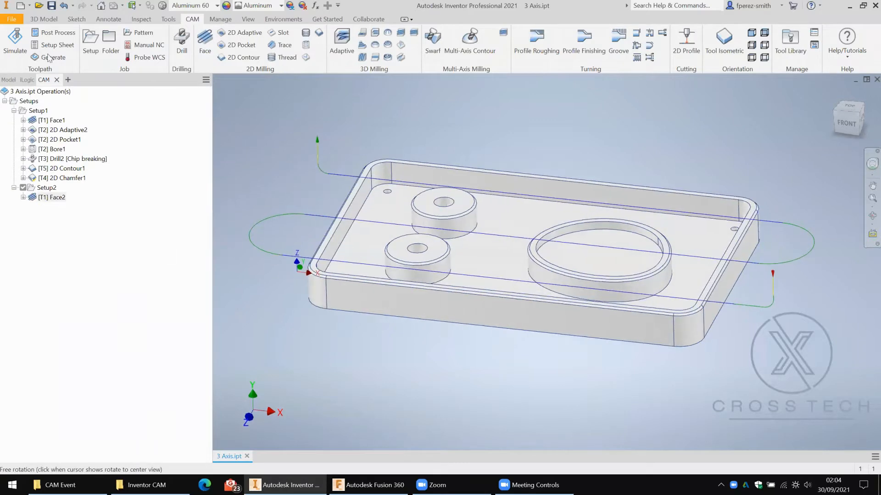
click(14, 39)
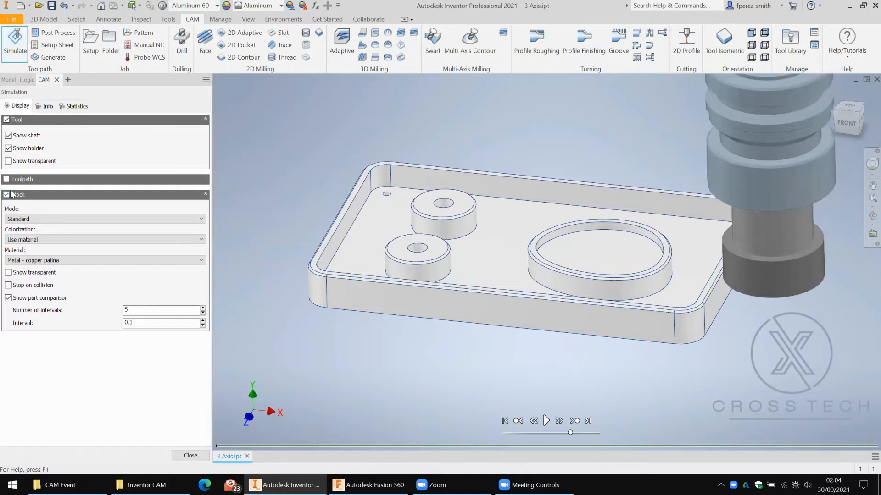
click(6, 194)
click(7, 194)
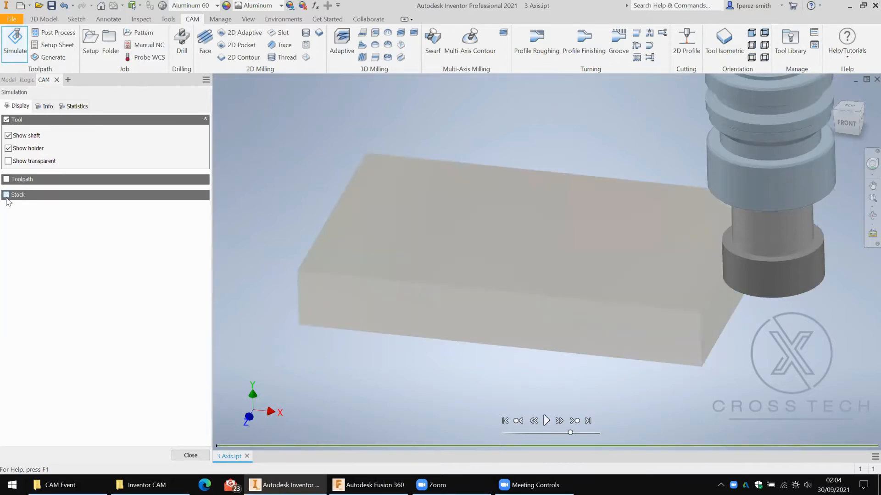
click(545, 421)
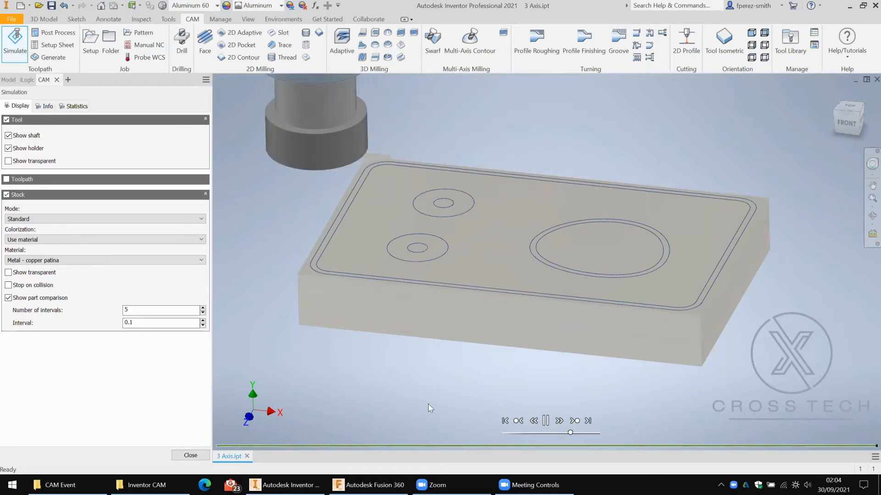
- Show the part comparison on the faced stock, examine the remaining material and close the simulation
click(8, 299)
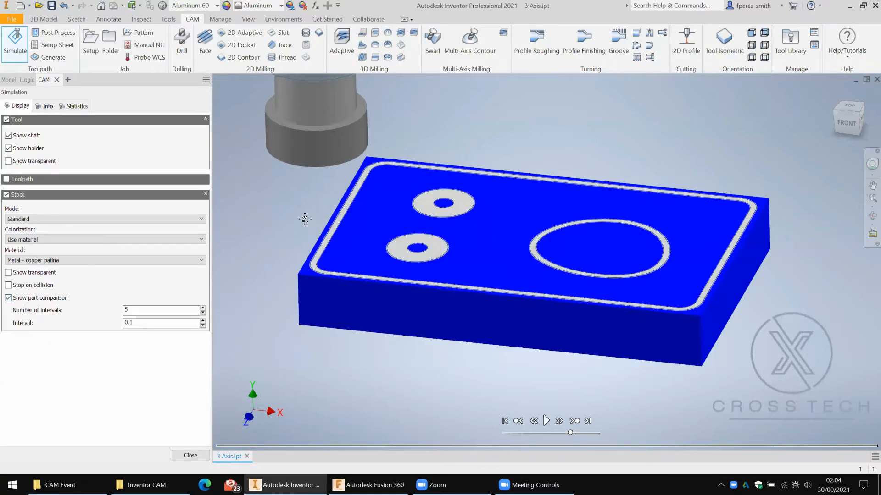
scroll(299, 220, up, 3)
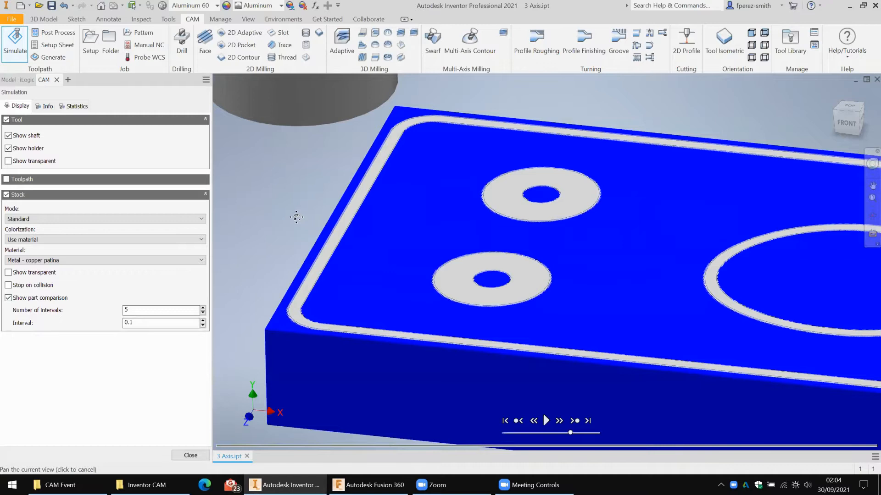
scroll(296, 217, down, 2)
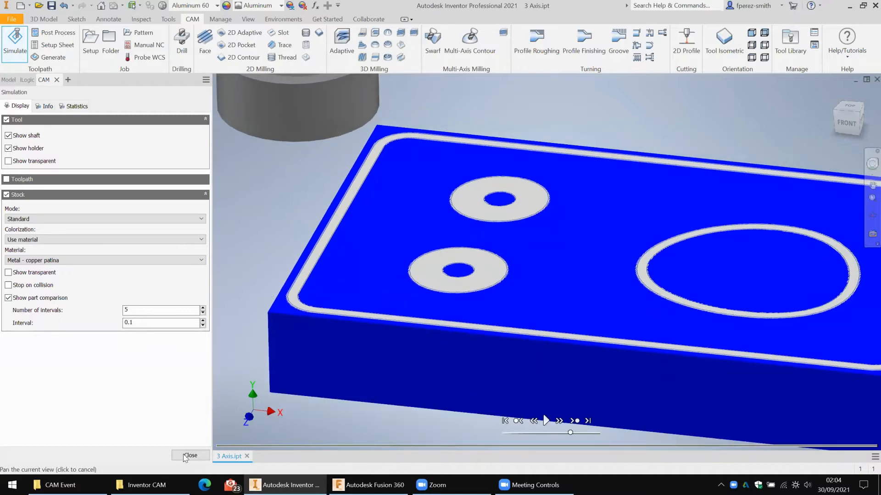
scroll(246, 183, down, 1)
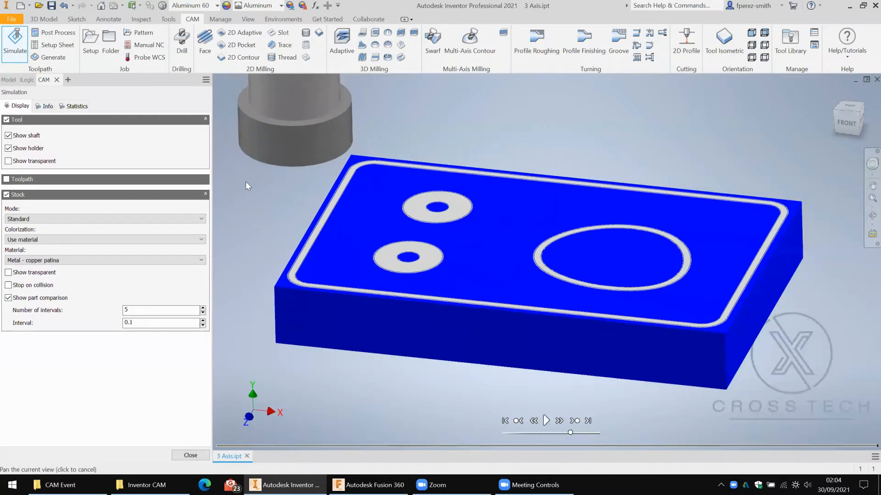
key(Escape)
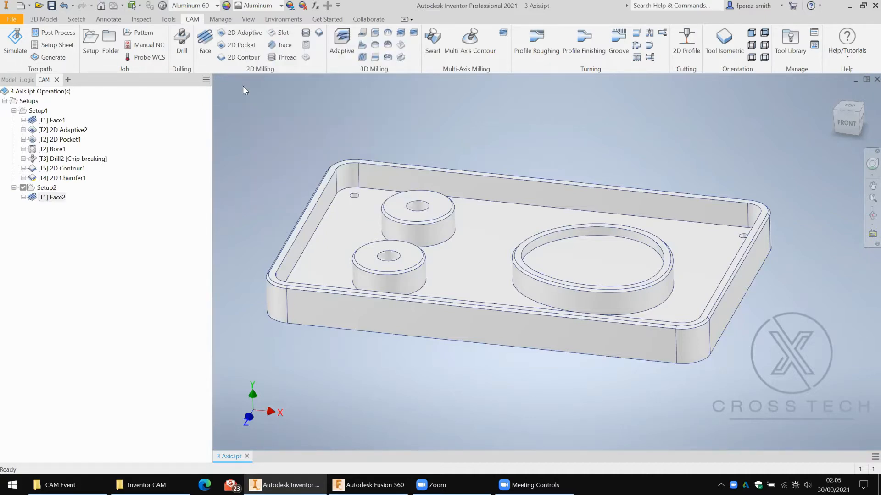
- Start a 2D Adaptive operation in the new setup using tool #2, the Ø6 mm flat endmill, with 2D Adaptive2's cutting data
click(248, 35)
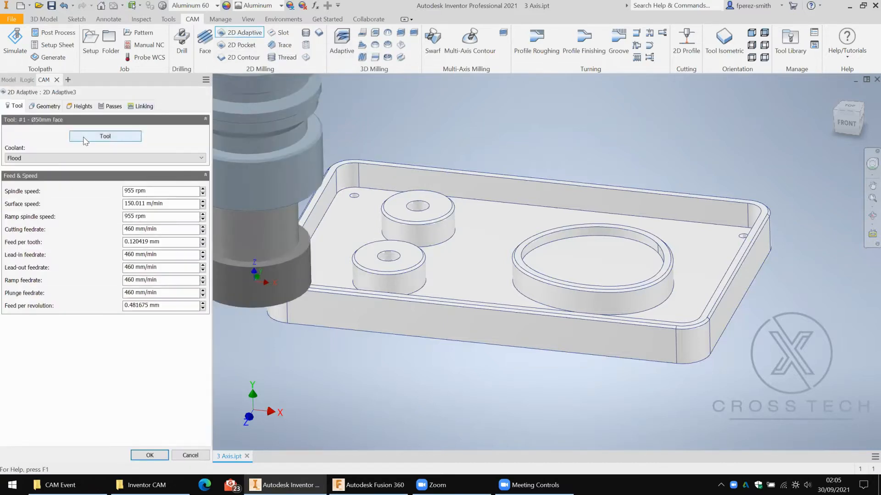
click(84, 139)
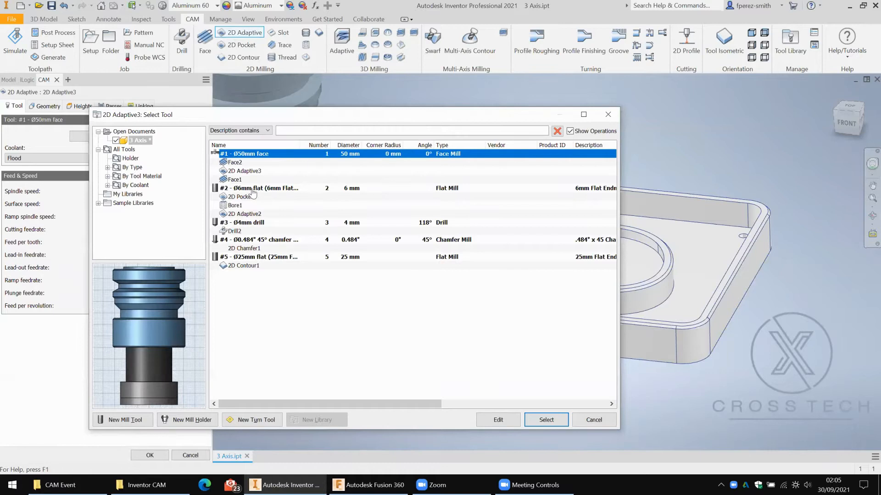
click(248, 214)
click(546, 419)
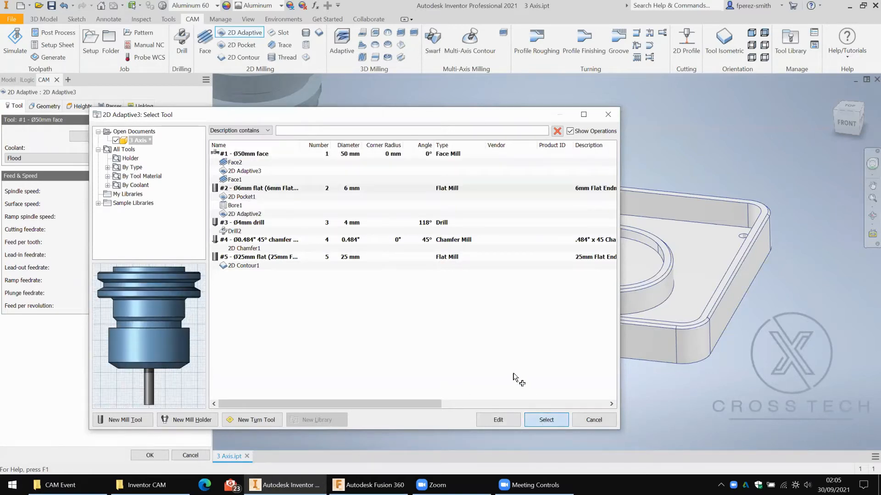
- Select the tray floor and the floor inside the large ring as adaptive pocket geometry, and review the passes settings
drag(407, 315, 508, 257)
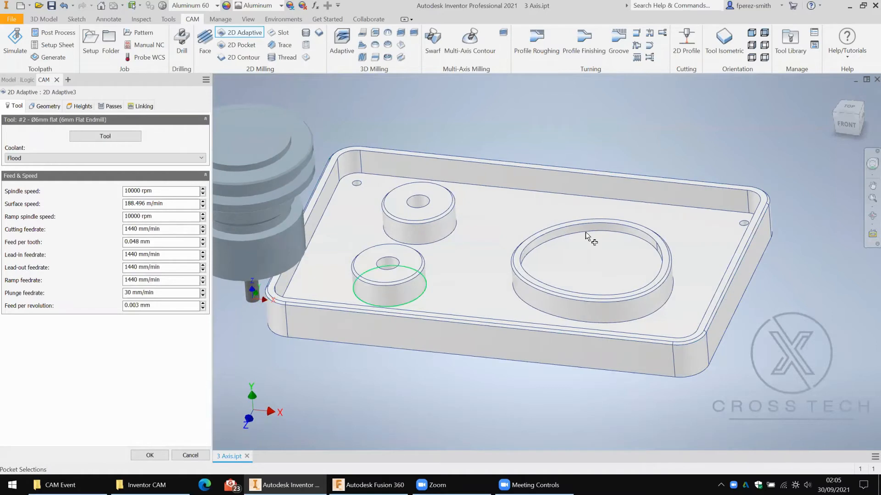
click(582, 163)
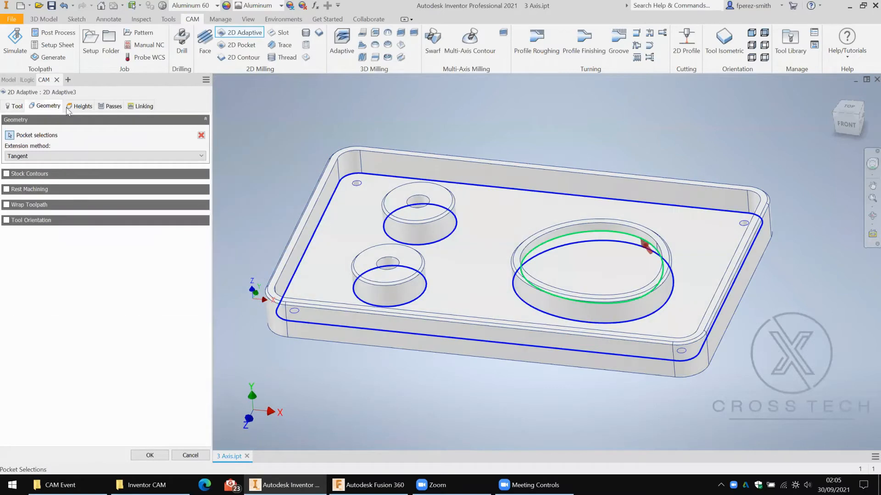
click(111, 106)
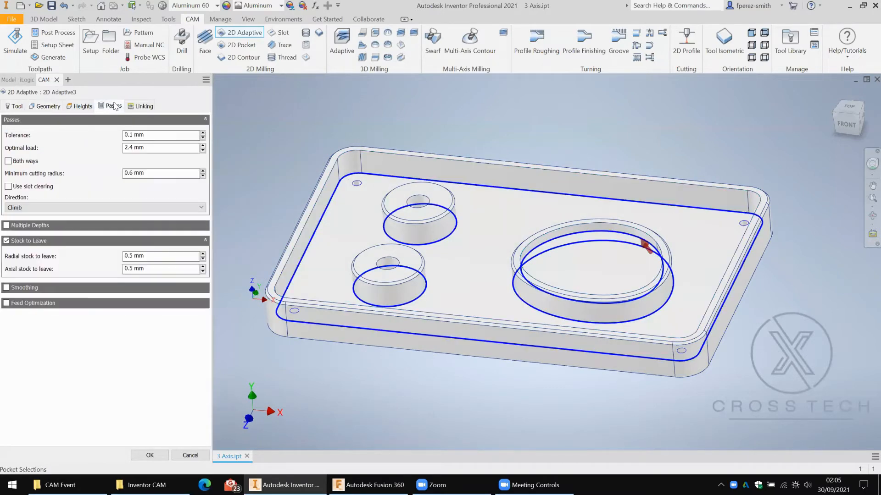
click(8, 161)
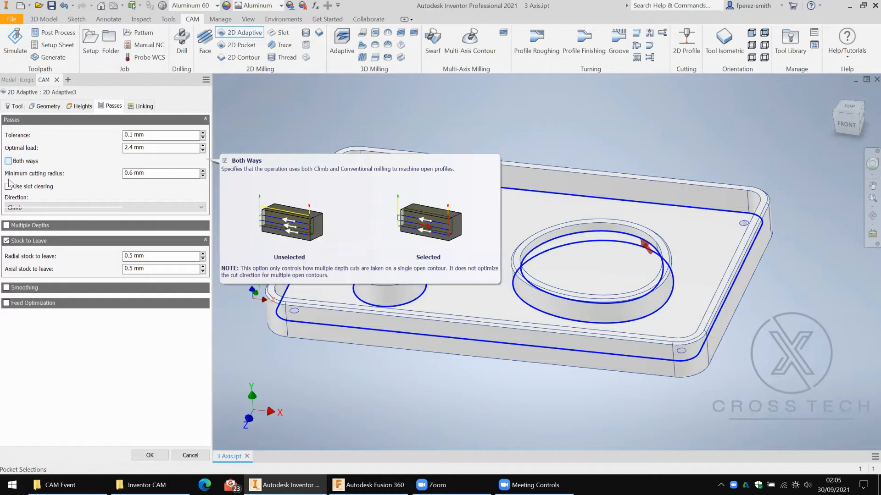
- Change the stay-down level in the adaptive operation's linking settings and generate the toolpath
click(145, 106)
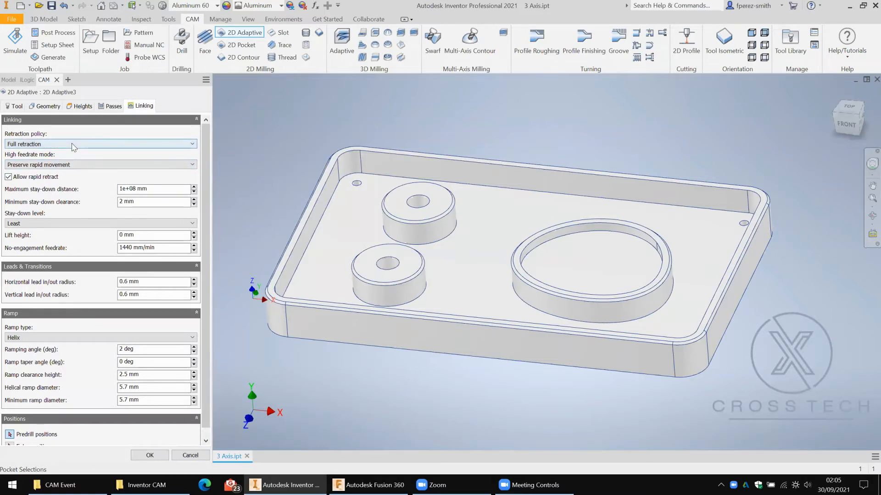
click(65, 224)
click(37, 300)
click(147, 455)
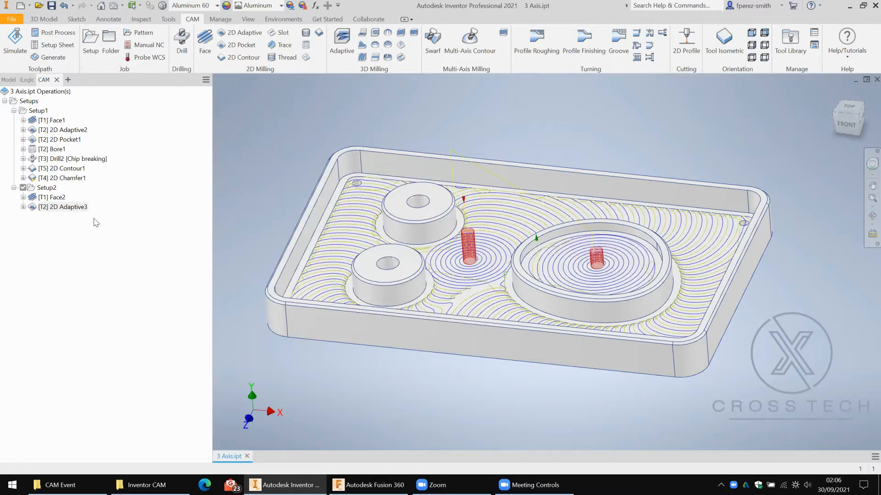
- Examine the adaptive toolpath and its helical entries, and run the simulation of Setup2's facing and adaptive operations
shift+middle_drag(273, 238, 494, 272)
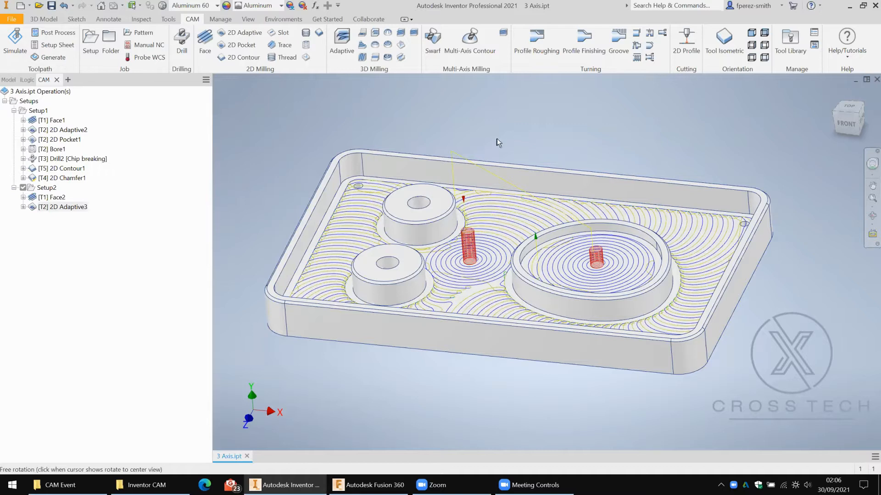
shift+middle_drag(487, 107, 491, 129)
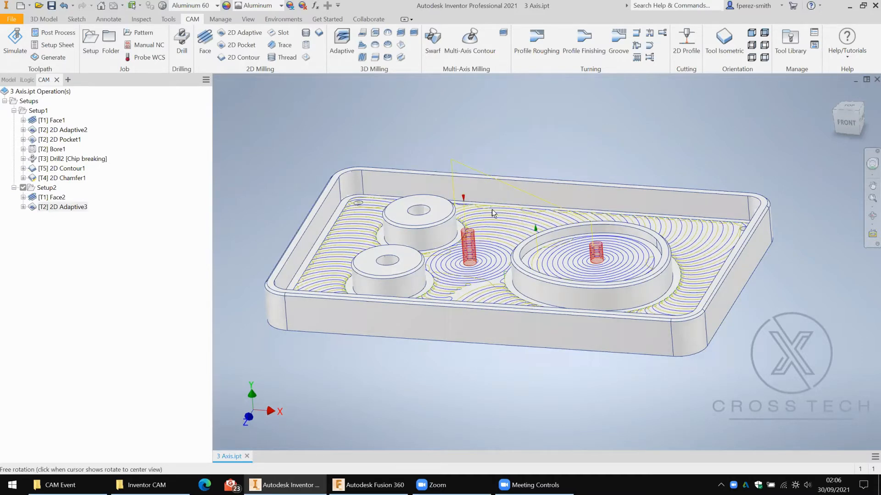
scroll(494, 220, up, 3)
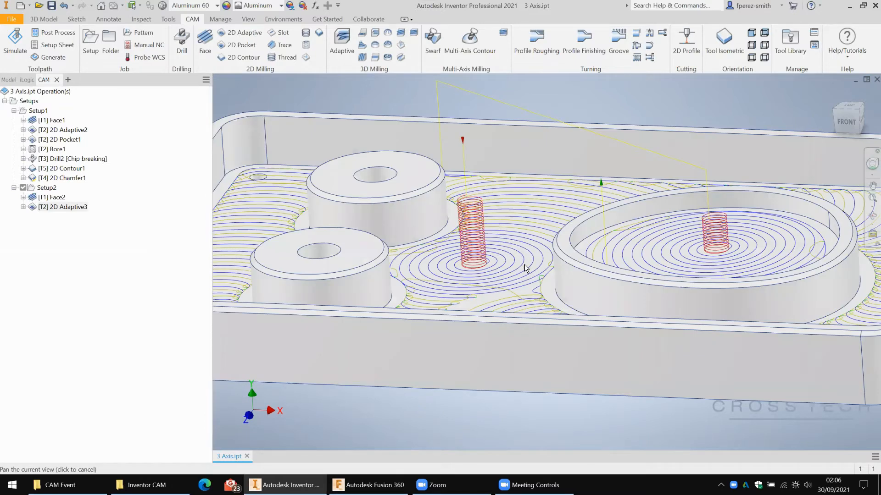
middle_drag(492, 252, 521, 259)
shift+middle_click(511, 256)
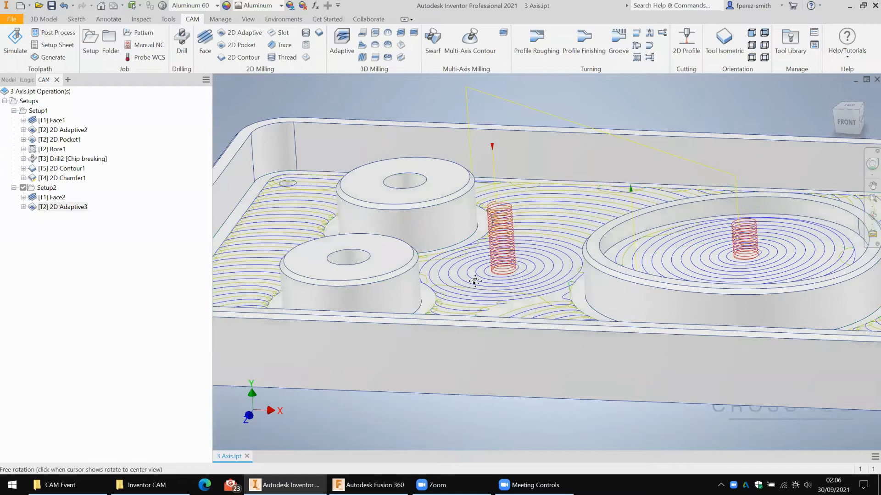
shift+middle_drag(469, 267, 469, 281)
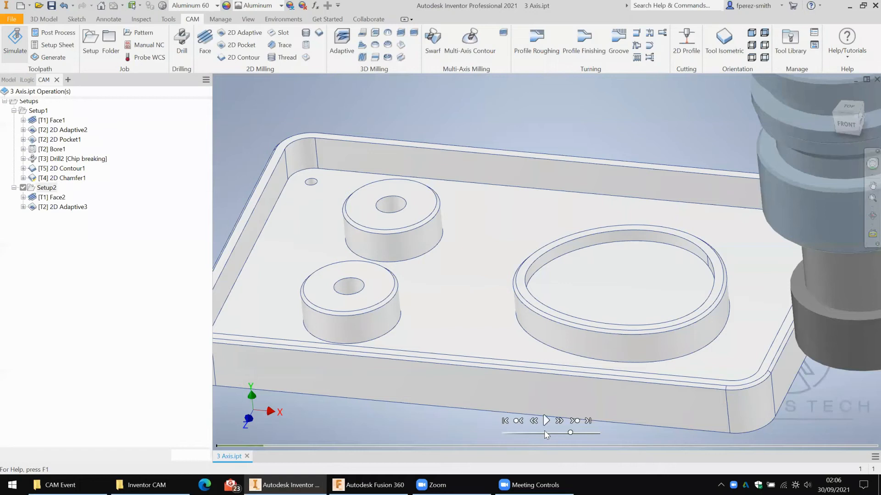
click(544, 420)
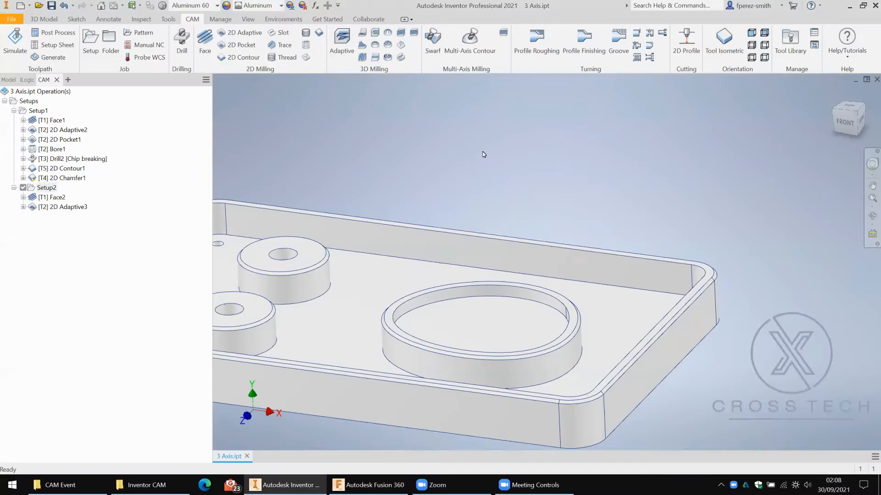
- Start a 2D Pocket operation with the Ø6 mm flat endmill and select the tray floor and the floor inside the large ring
drag(482, 151, 511, 123)
mouse_move(511, 123)
middle_down()
mouse_move(523, 130)
mouse_move(516, 134)
middle_up()
scroll(516, 135, down, 1)
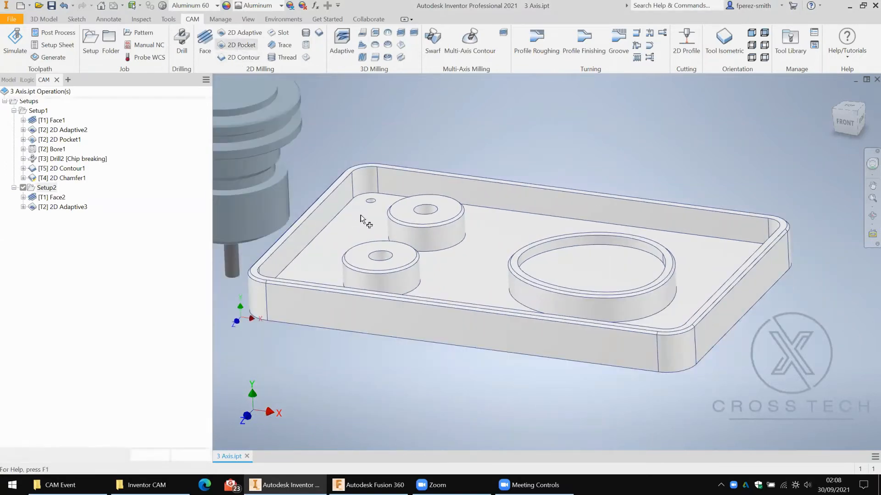
click(353, 228)
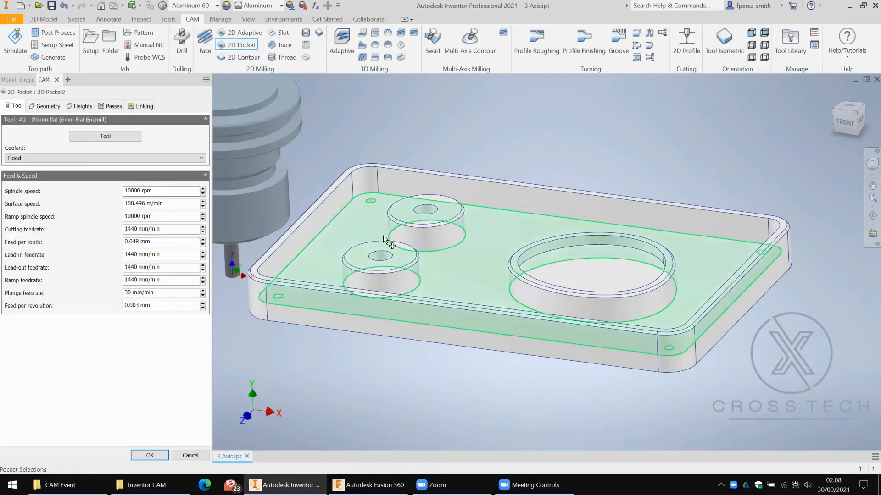
click(361, 231)
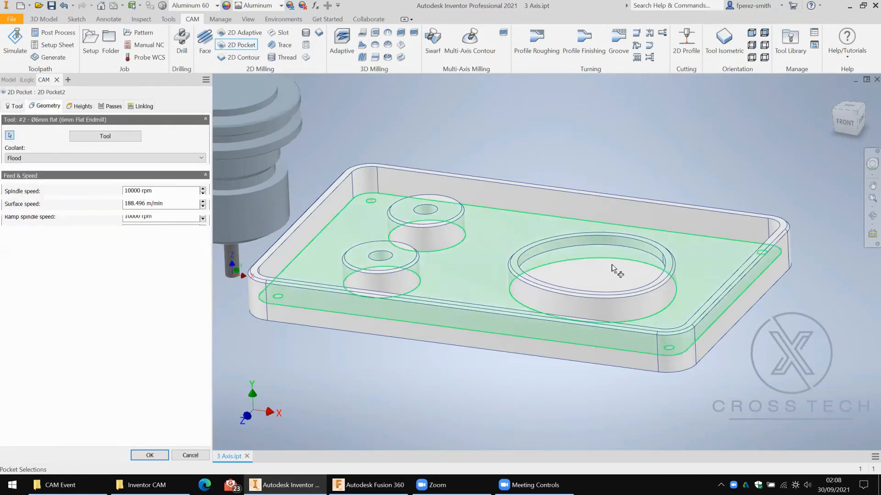
click(587, 255)
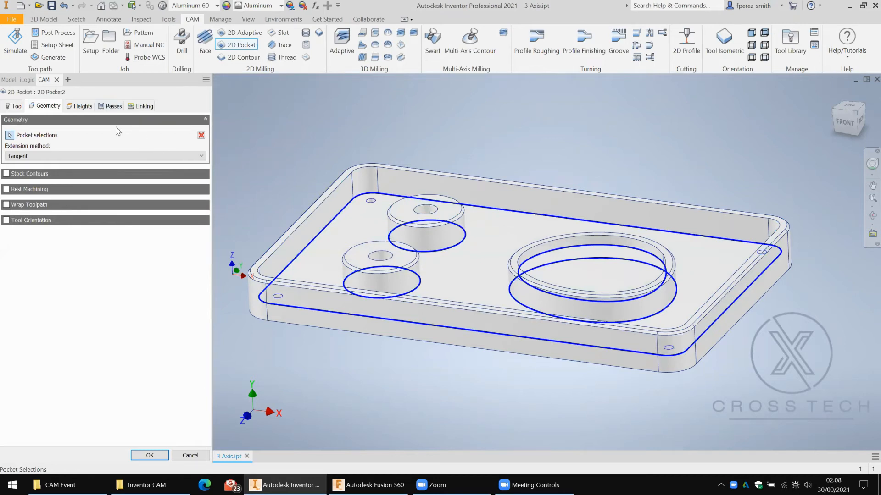
- Disable stock to leave for the 2D pocket and generate its toolpath
click(113, 108)
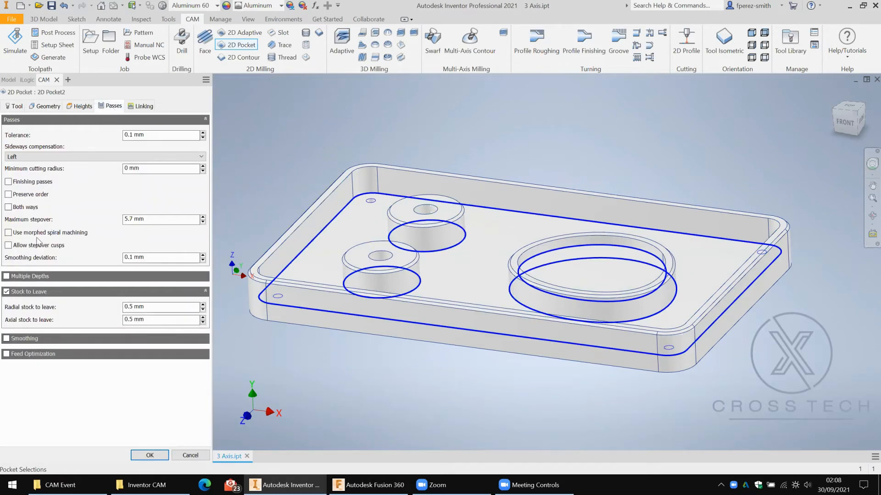
click(6, 292)
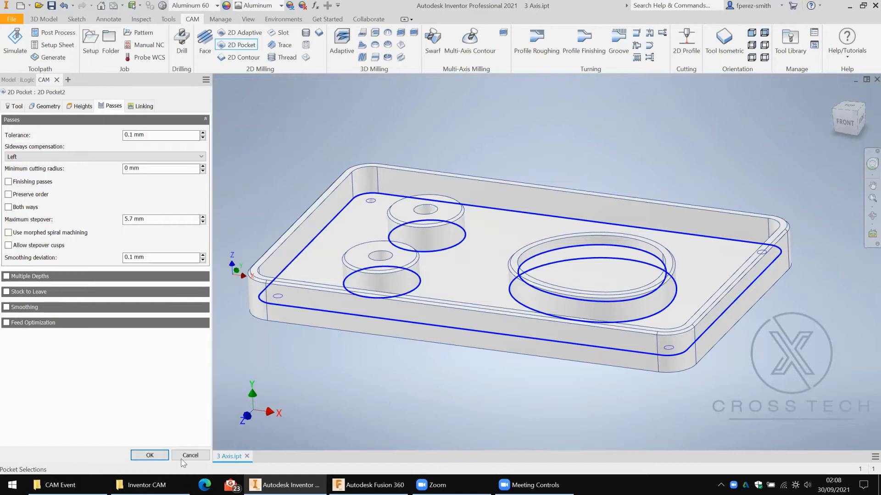
click(150, 455)
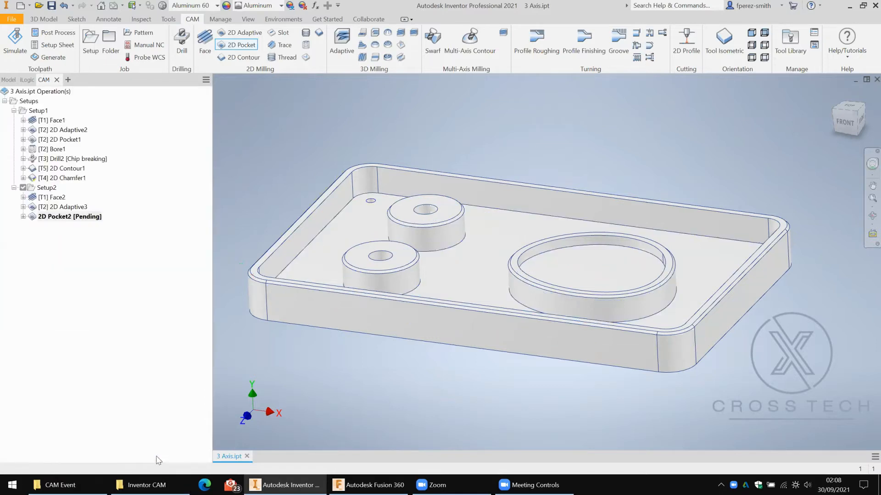
mouse_move(302, 289)
shift+middle_down()
mouse_move(302, 314)
mouse_move(301, 304)
shift+middle_up()
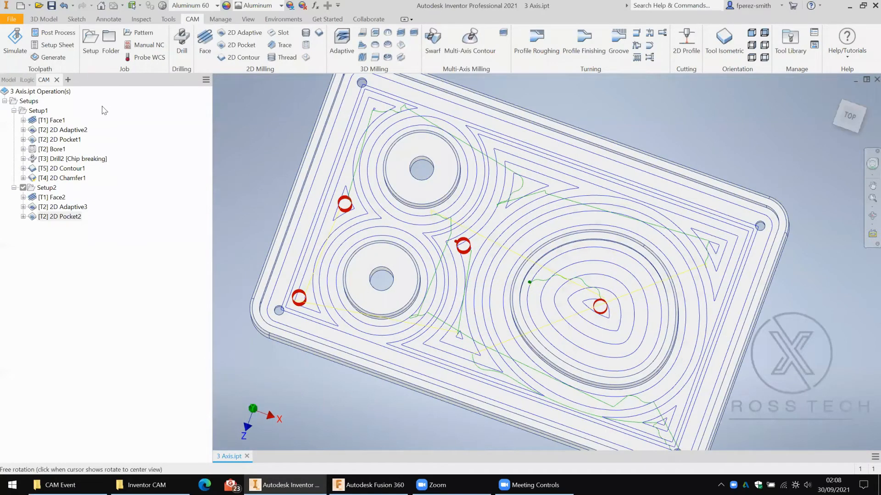
- Edit the new 2D pocket operation to a maximum stepover of 3 mm and regenerate its toolpath
click(107, 110)
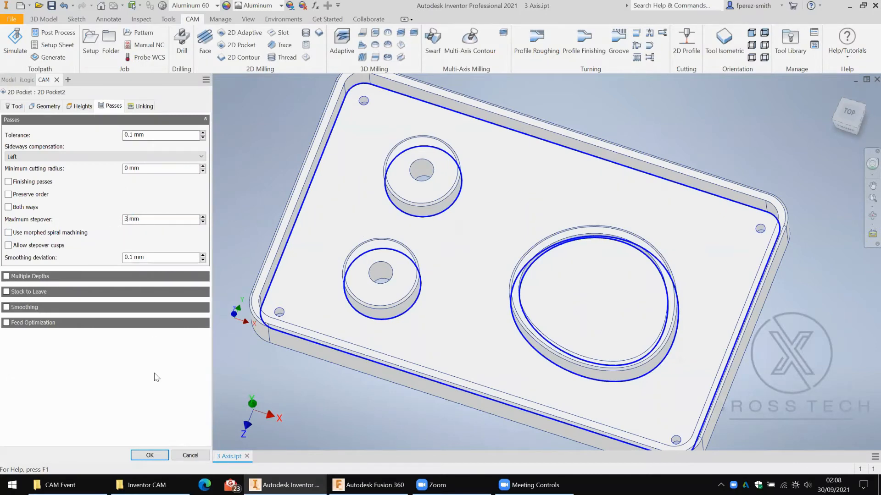
click(138, 106)
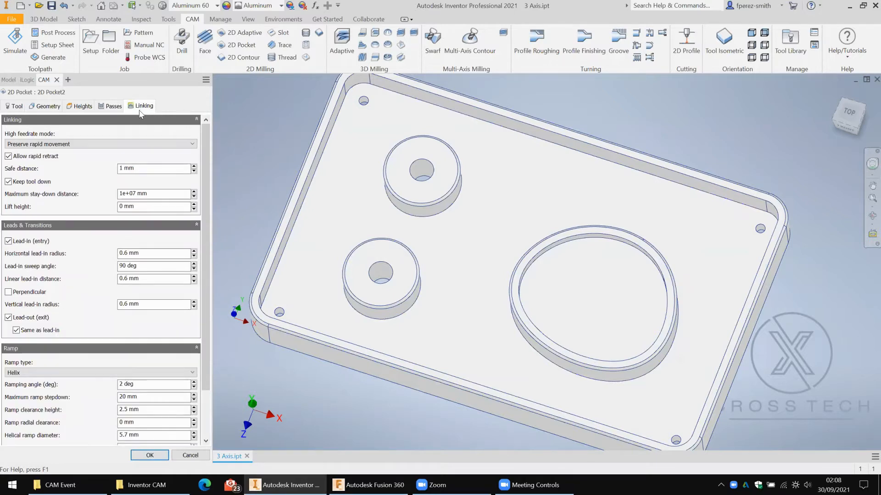
click(151, 456)
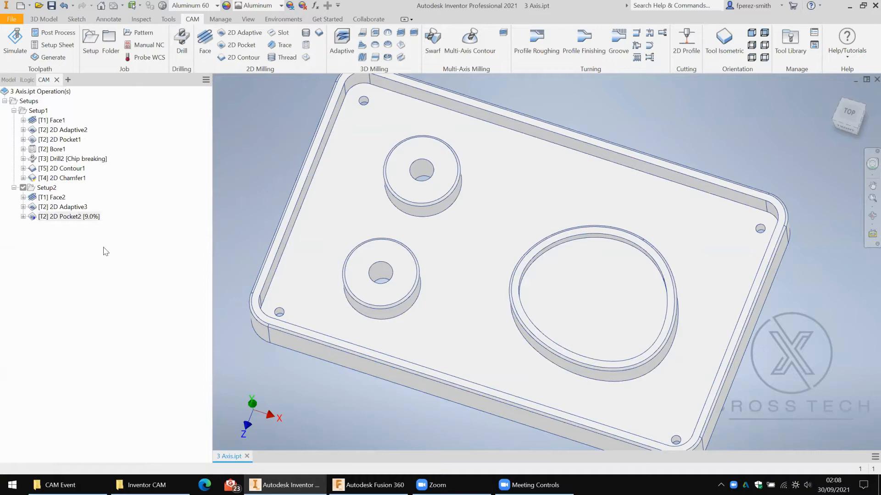
- Examine the regenerated 2D pocket toolpath and its helical ramps across the tray floor, and select the operation
key(F4)
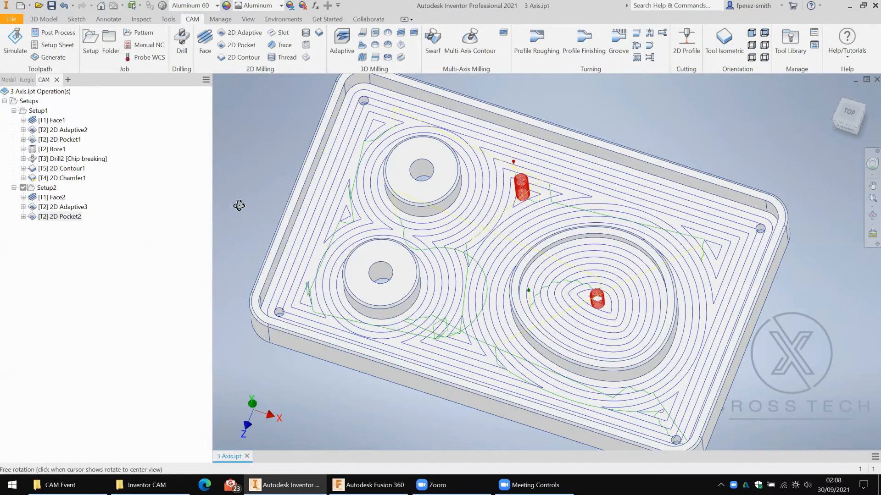
drag(247, 180, 235, 189)
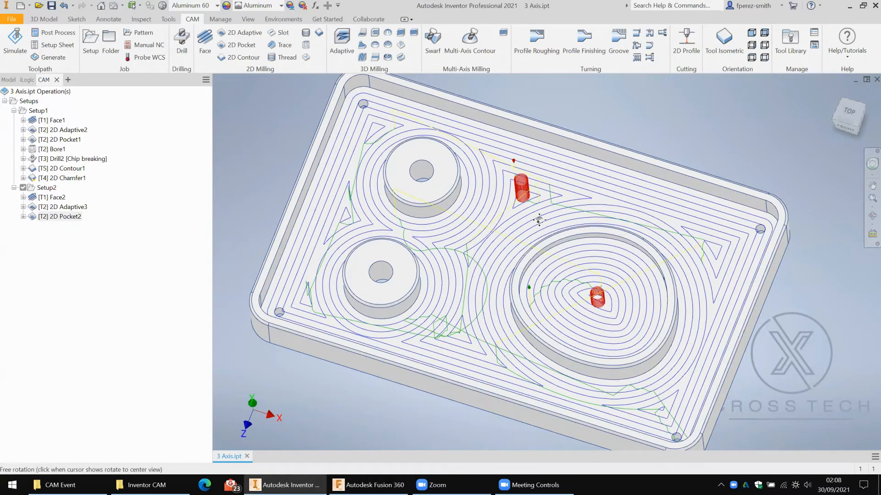
drag(539, 220, 534, 217)
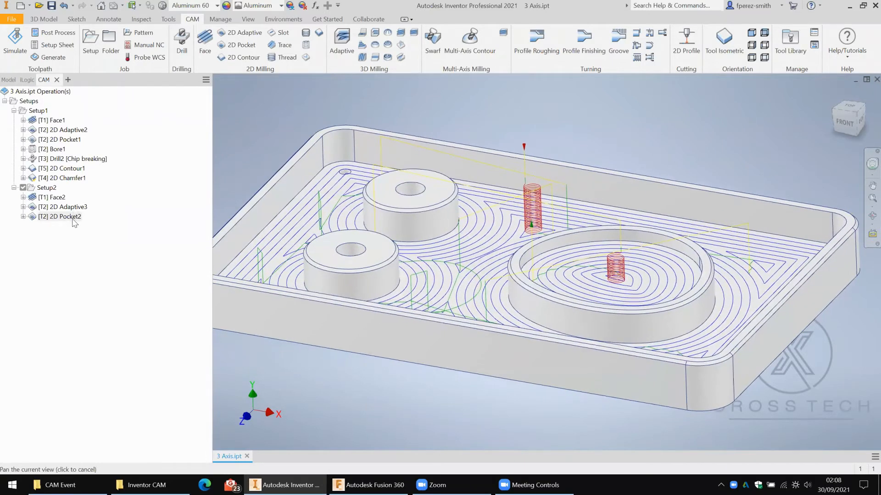
click(73, 218)
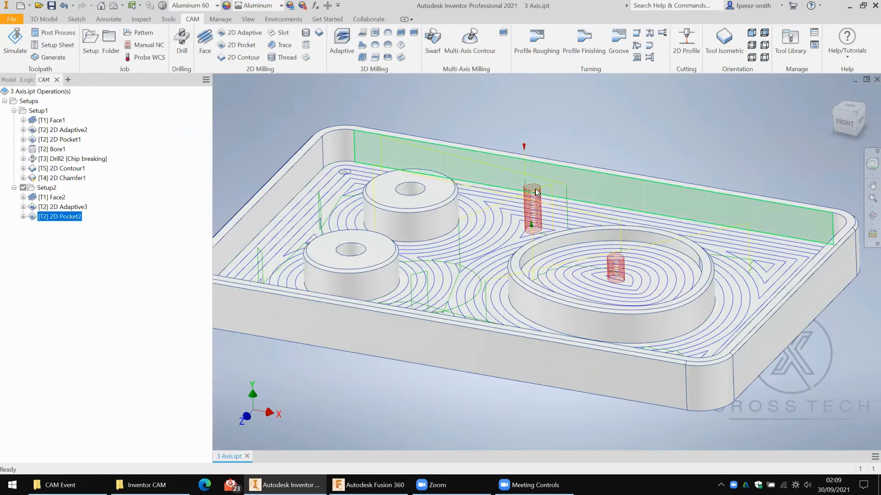
- Edit the second setup's 2D pocket so its top height references the selected contours with a 1 mm offset, and regenerate it
right_click(76, 217)
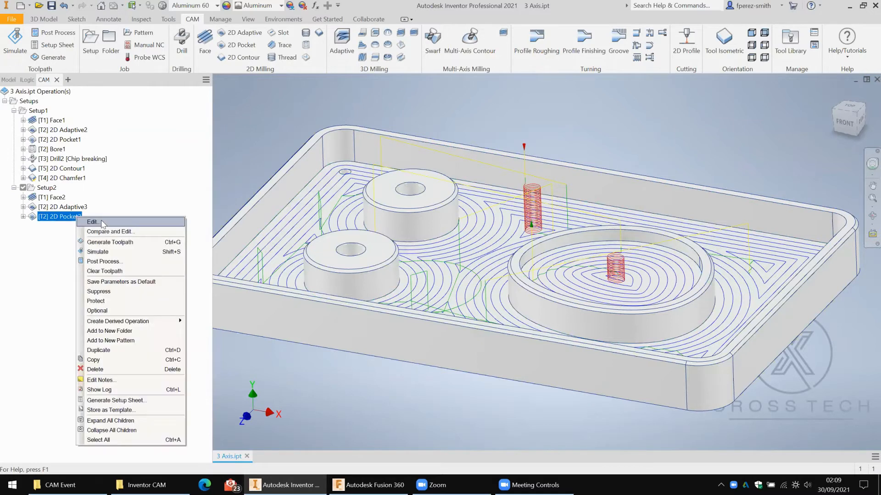
click(104, 221)
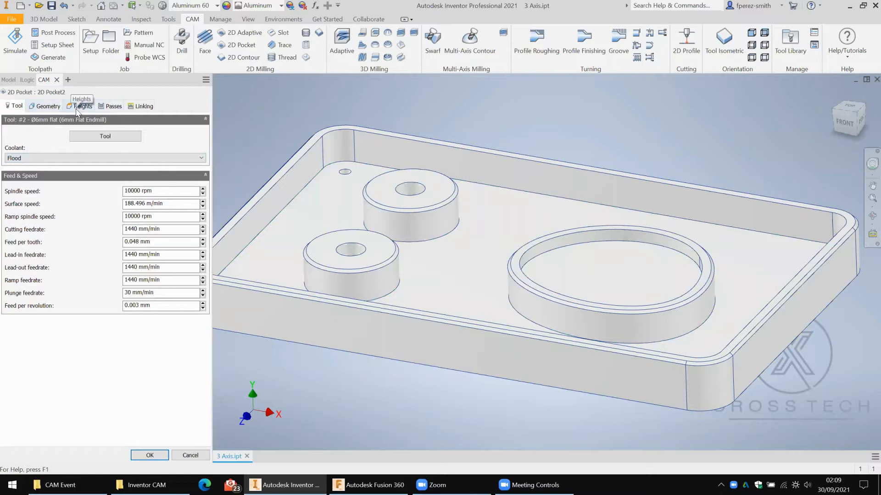
click(78, 107)
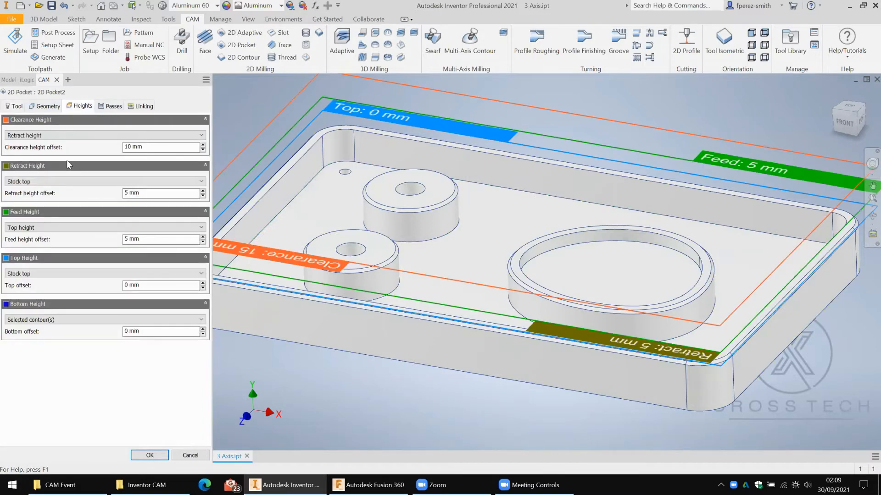
click(55, 274)
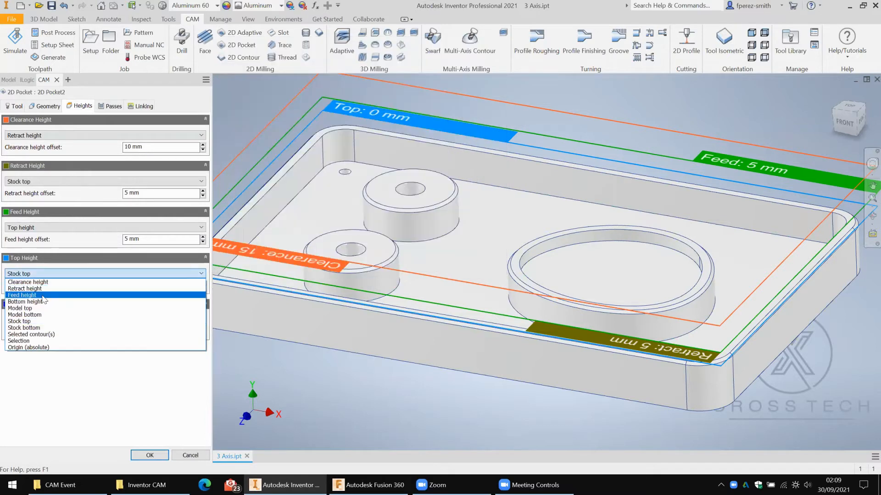
click(32, 335)
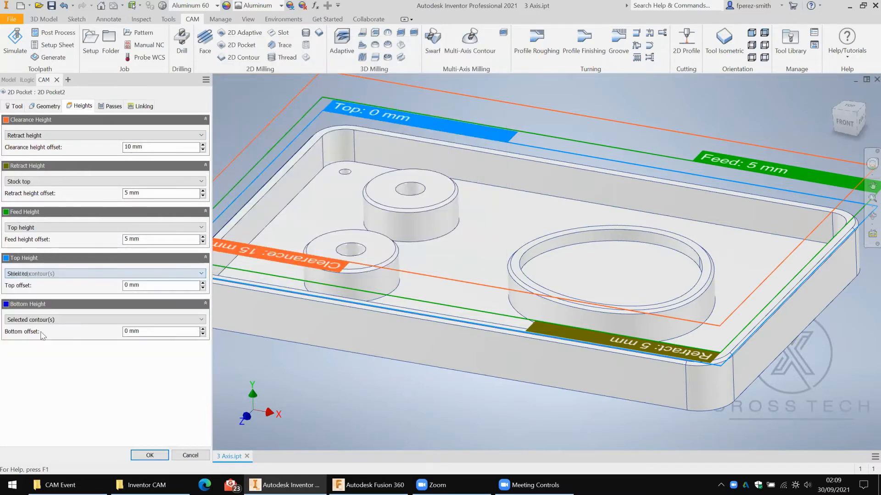
double_click(148, 287)
text(1)
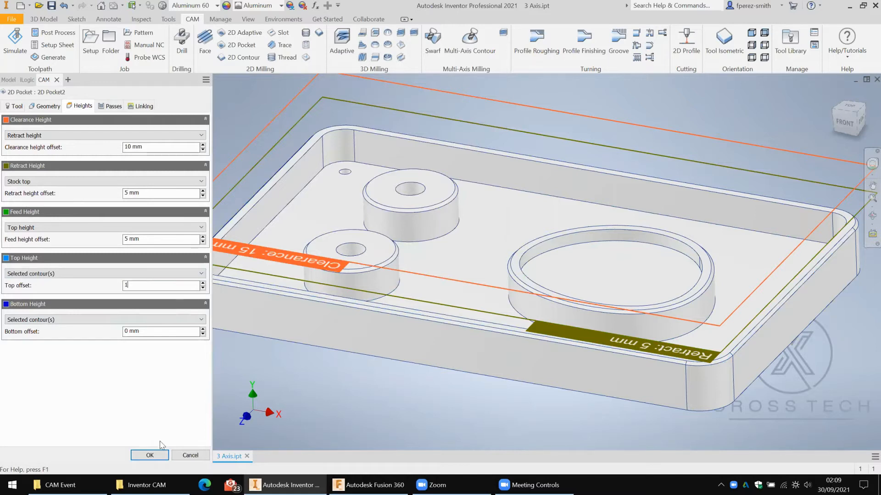
click(161, 459)
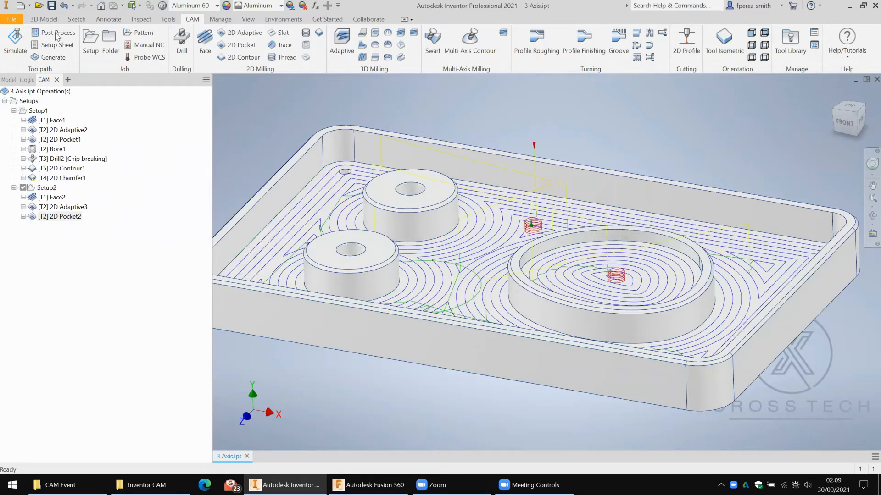
- Simulate the Setup2 operations with the tool and stock shown, raising the playback speed as the machining runs
middle_drag(171, 244, 172, 243)
middle_drag(137, 267, 133, 264)
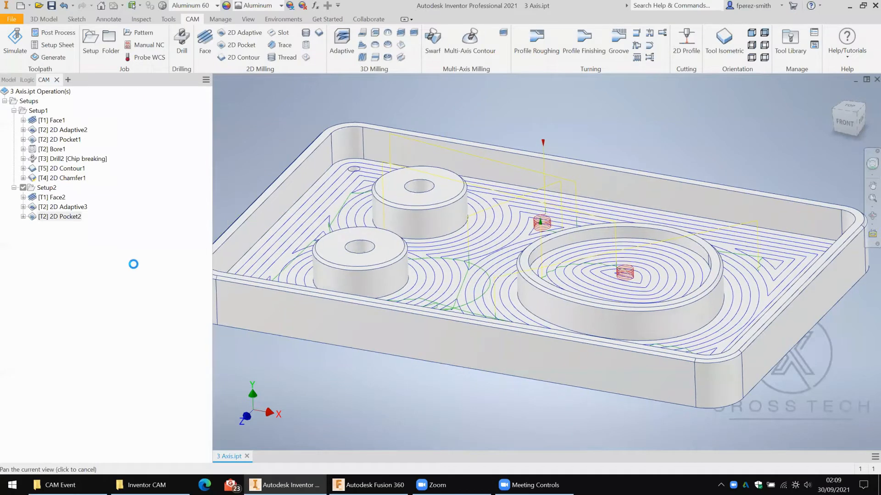
middle_drag(121, 347, 112, 344)
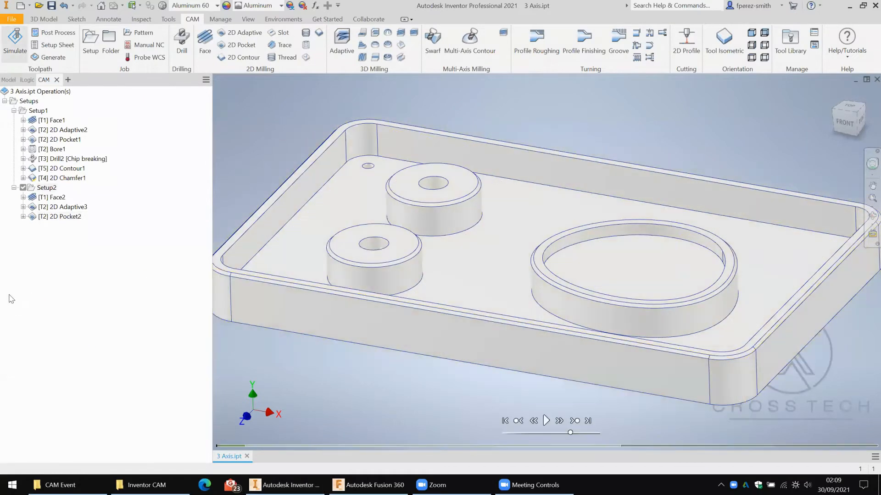
click(545, 421)
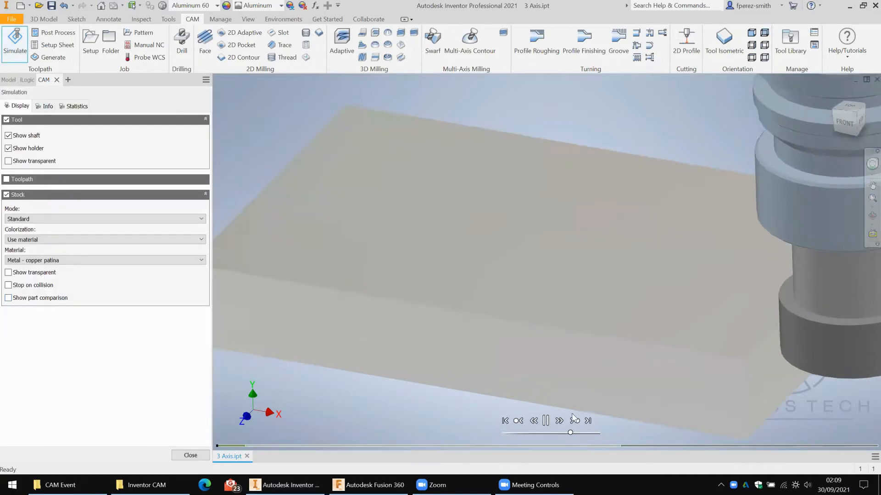
middle_click(578, 433)
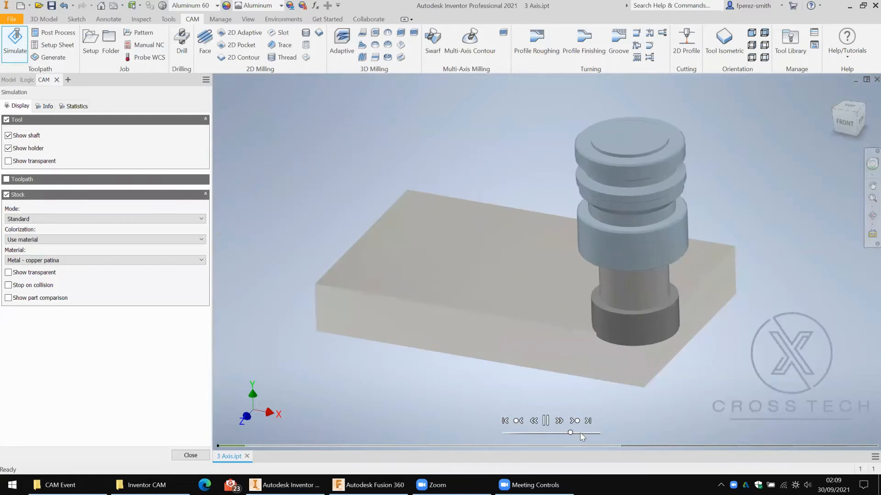
drag(581, 432, 586, 433)
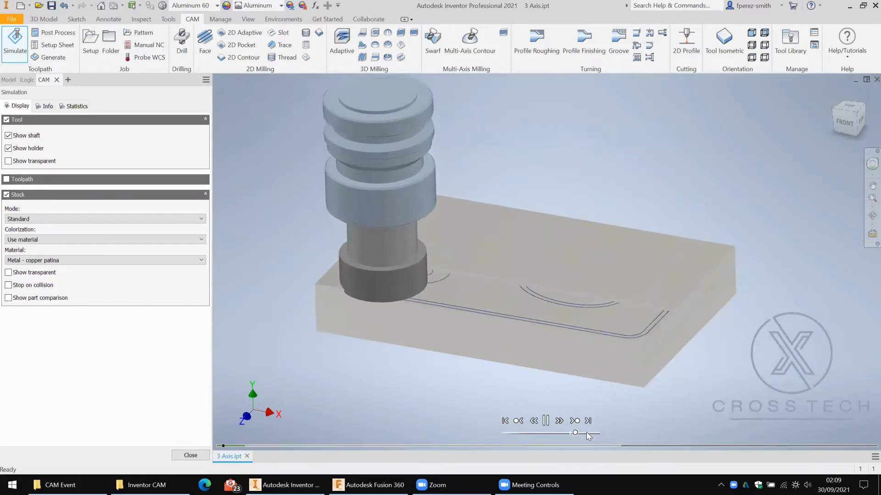
click(586, 432)
click(594, 432)
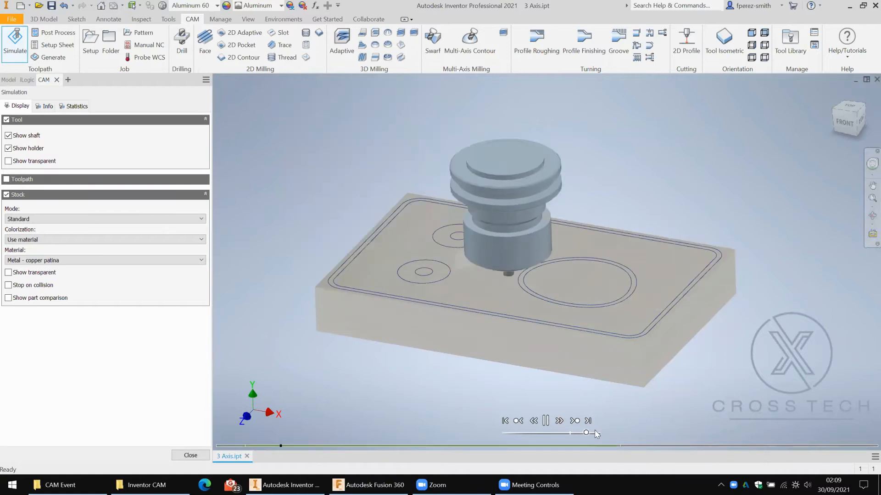
click(592, 432)
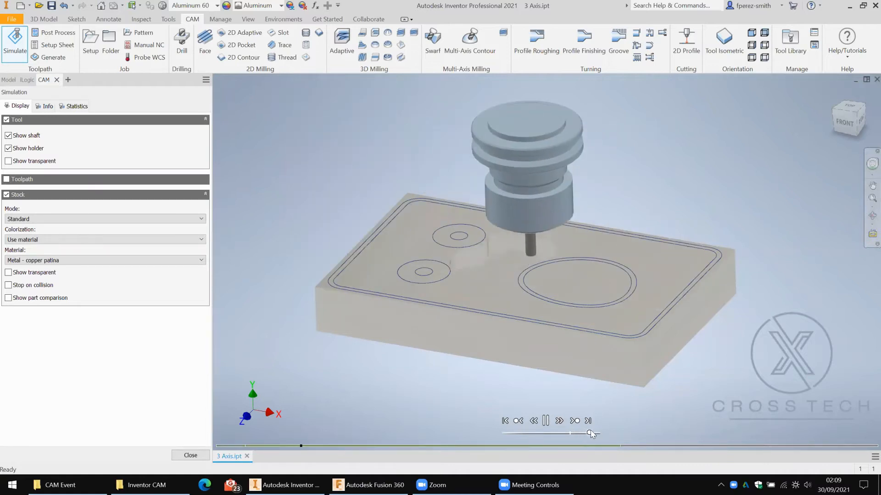
click(589, 431)
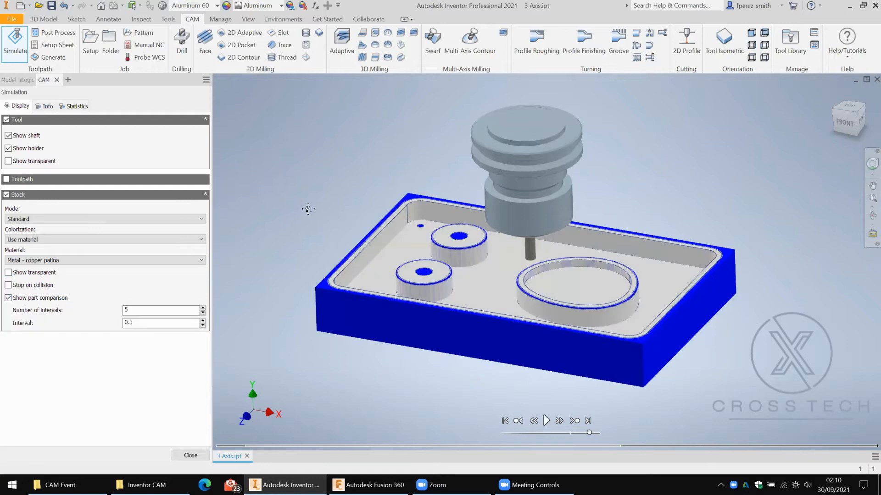
- Inspect the part comparison on the simulated stock around the round bosses and close the simulation
scroll(316, 196, up, 3)
mouse_move(317, 199)
middle_down()
mouse_move(333, 216)
mouse_move(328, 202)
middle_up()
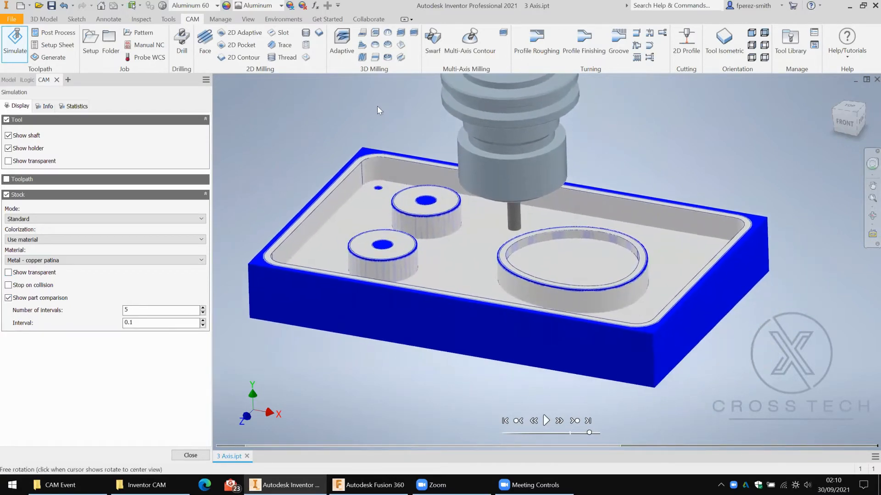
shift+middle_drag(565, 384, 407, 260)
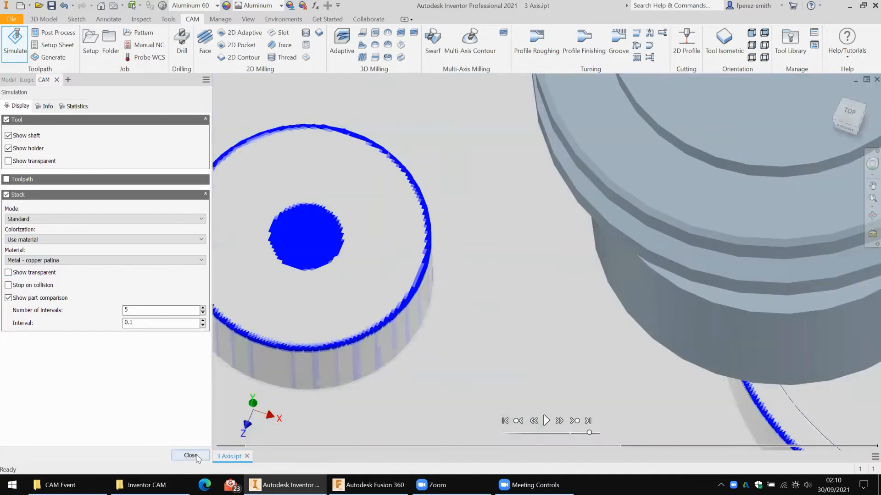
click(197, 455)
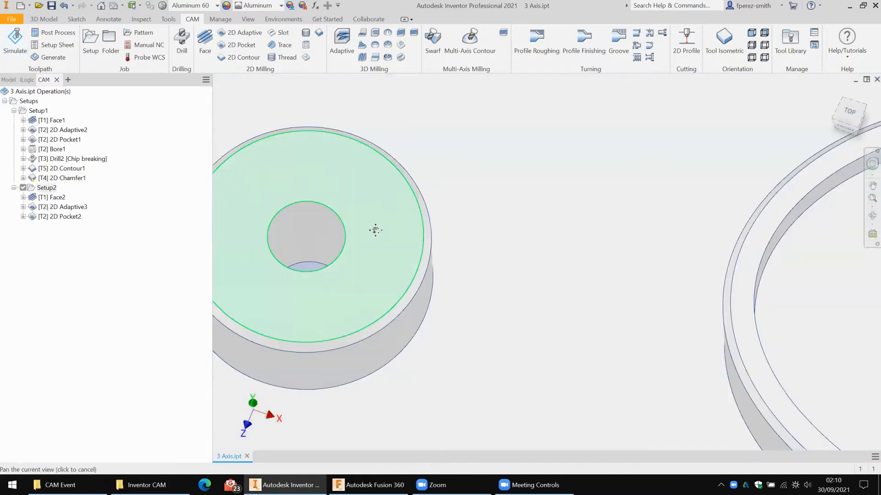
- Start a Bore operation with the Ø6 mm flat endmill and select the hole faces in the two round bosses
scroll(376, 229, down, 2)
middle_drag(339, 237, 336, 250)
scroll(367, 237, down, 2)
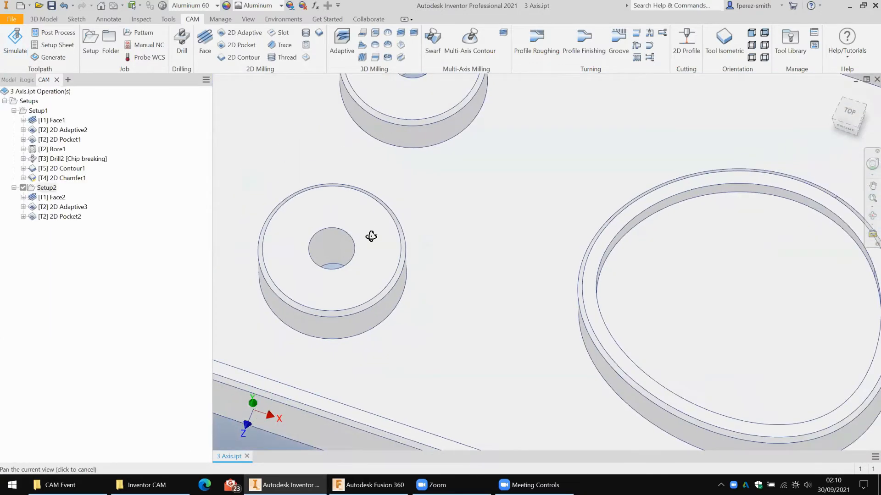
scroll(432, 217, down, 1)
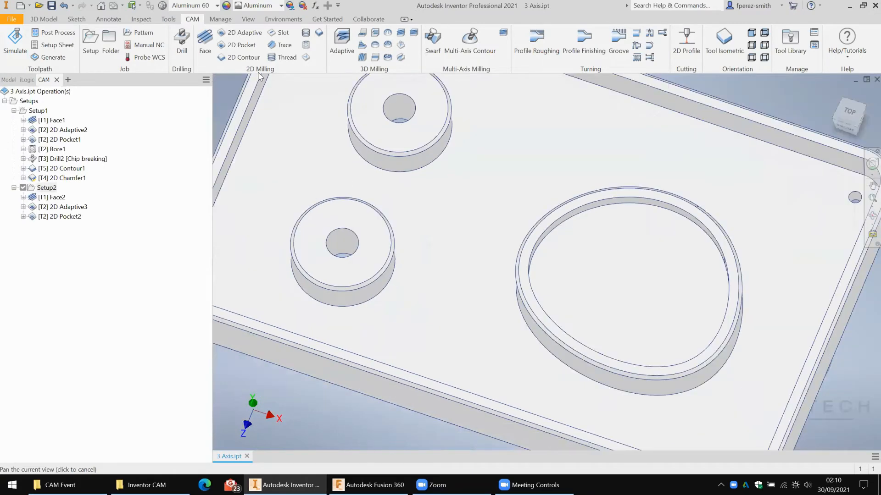
scroll(247, 95, down, 1)
shift+middle_drag(248, 94, 248, 68)
scroll(326, 37, down, 1)
middle_drag(327, 37, 311, 33)
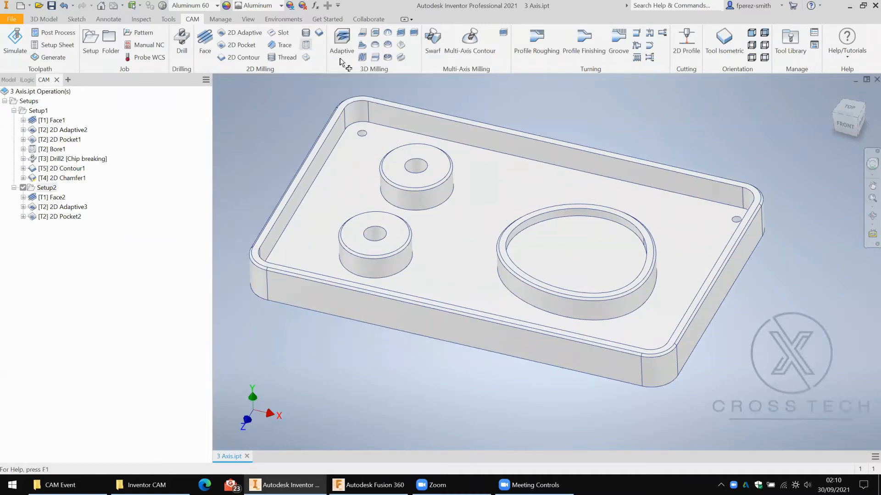
middle_drag(266, 282, 334, 287)
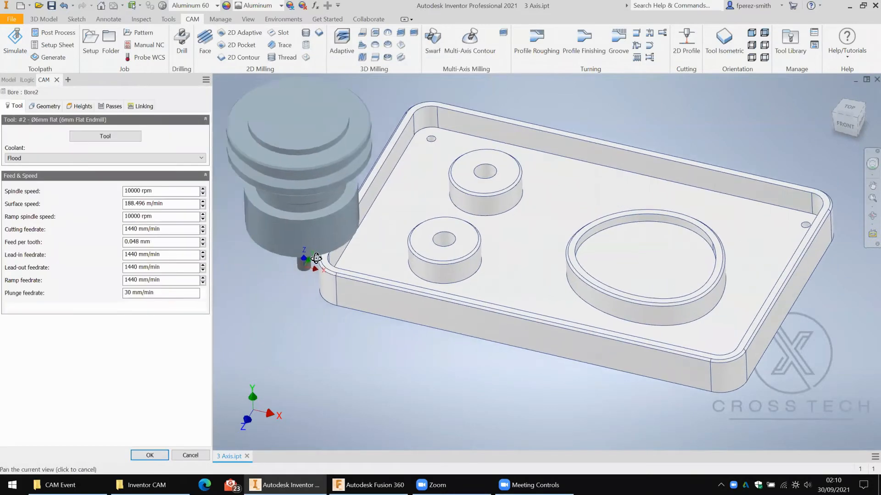
middle_drag(316, 258, 327, 258)
shift+middle_drag(510, 176, 495, 178)
click(494, 179)
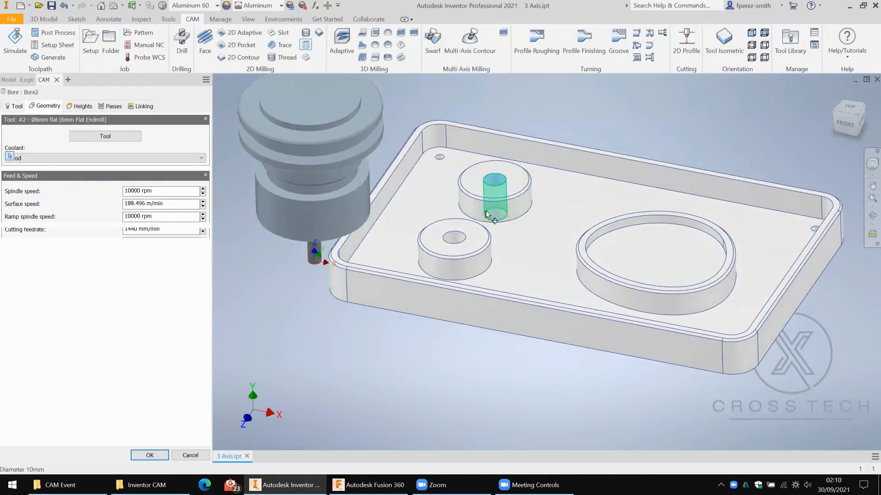
click(454, 254)
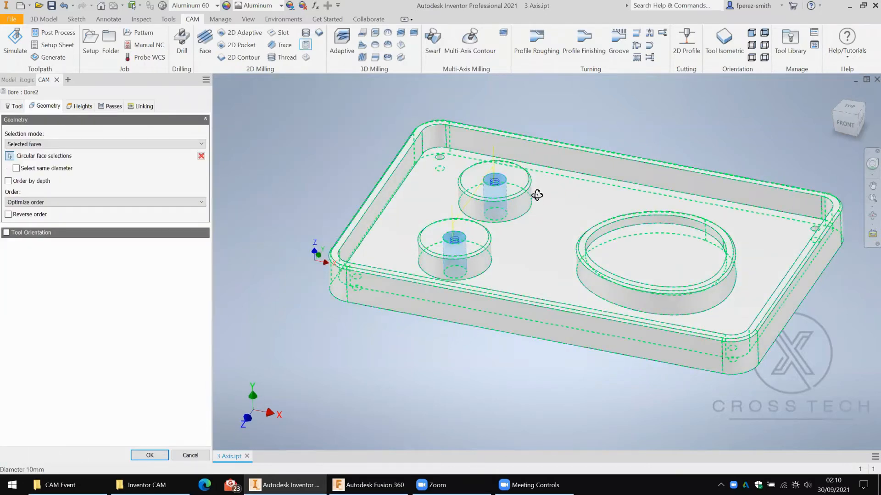
- Set the bore's bottom height offset to -1 mm from the hole bottom and generate its toolpath
shift+middle_drag(537, 195, 231, 164)
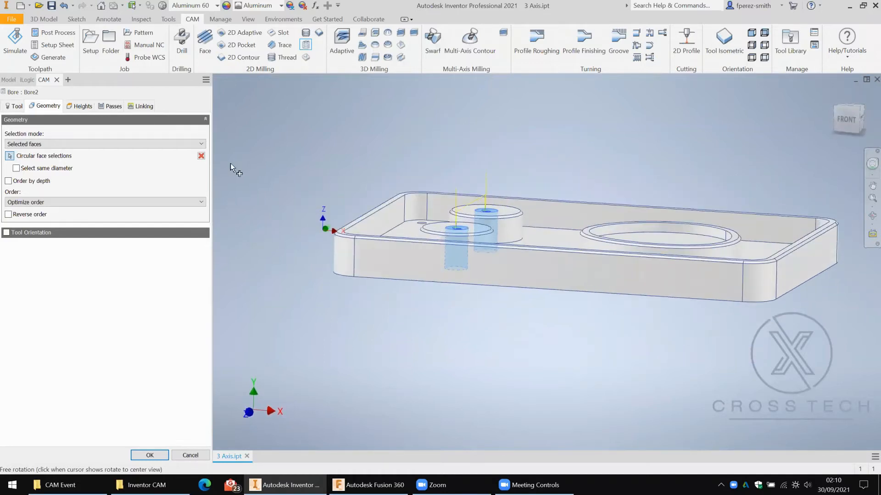
click(82, 106)
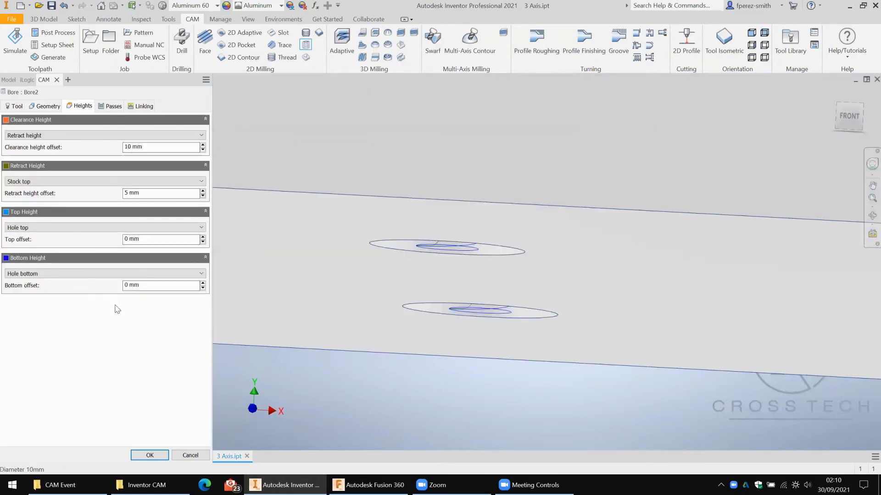
click(151, 287)
text(-1)
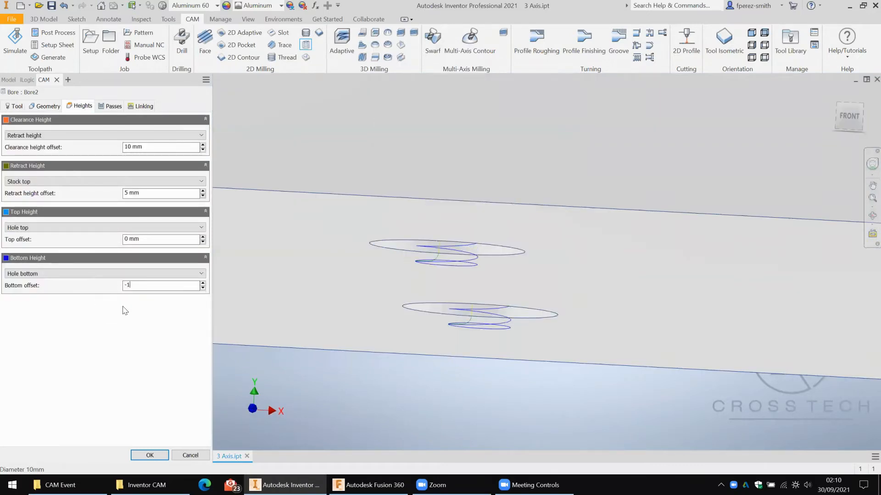
scroll(380, 226, down, 3)
shift+middle_drag(390, 191, 405, 208)
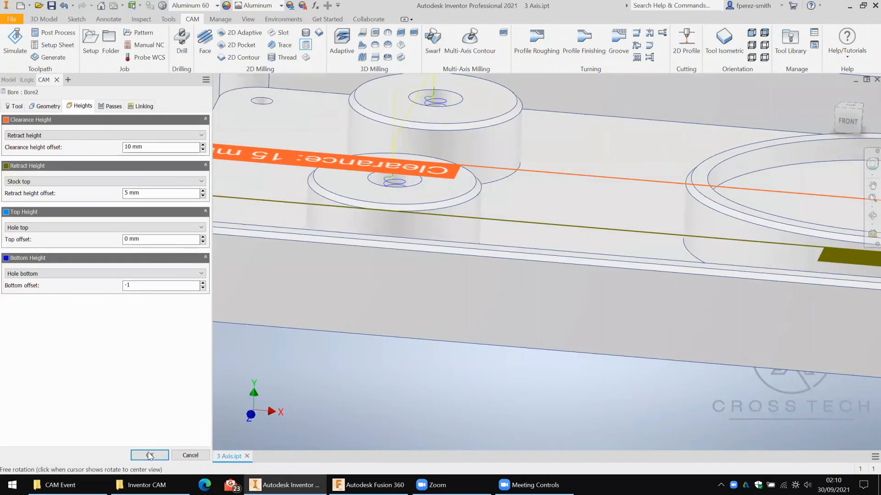
click(150, 454)
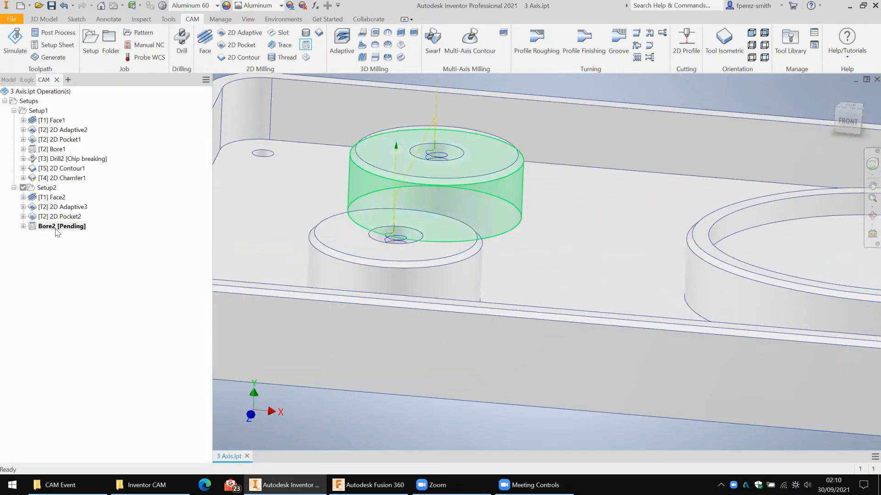
- Measure the diameter of the small hole in the tray floor's corner beside the round bosses
scroll(464, 209, down, 3)
middle_drag(435, 224, 416, 229)
shift+middle_drag(302, 124, 277, 131)
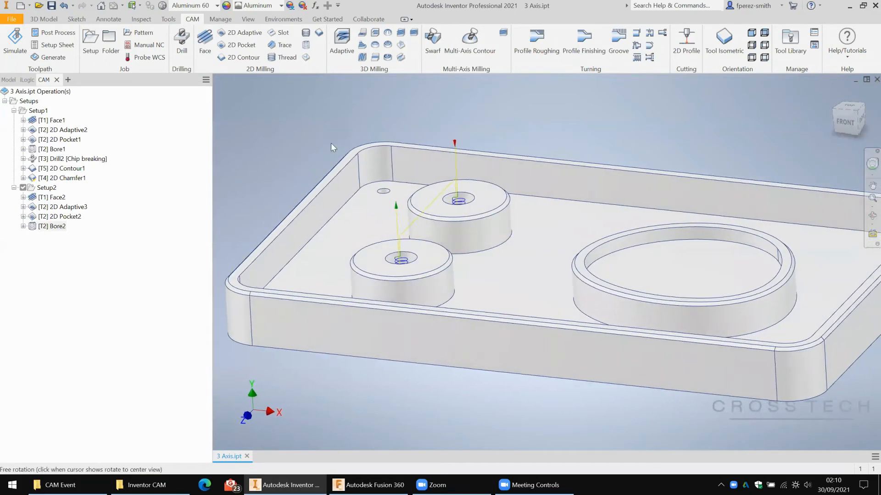
middle_drag(325, 213, 322, 215)
scroll(326, 210, up, 5)
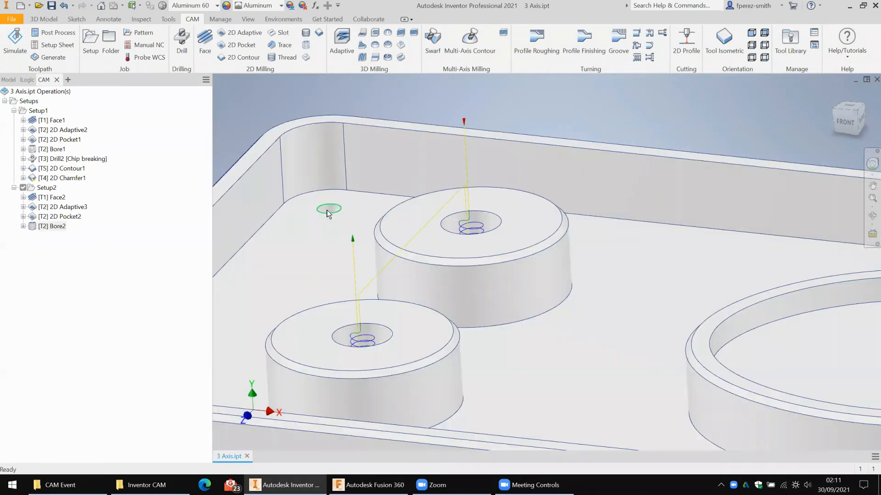
click(326, 210)
scroll(275, 196, down, 4)
scroll(276, 196, down, 4)
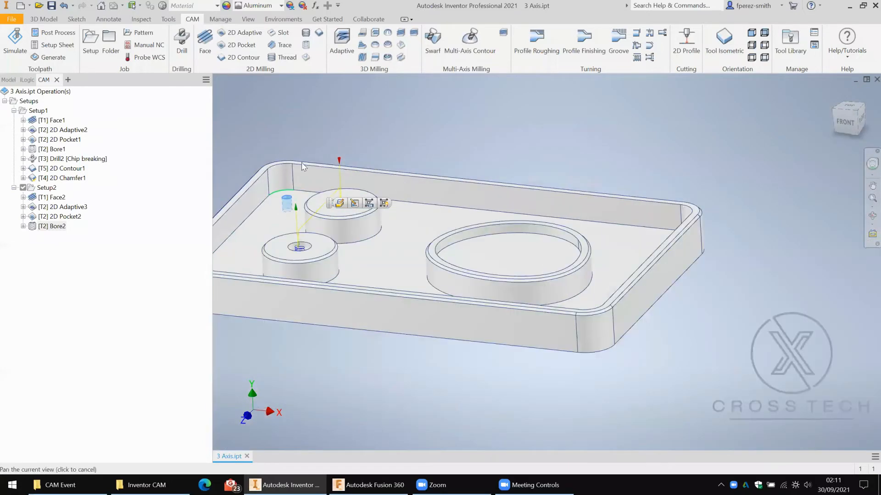
middle_drag(275, 196, 397, 185)
click(183, 47)
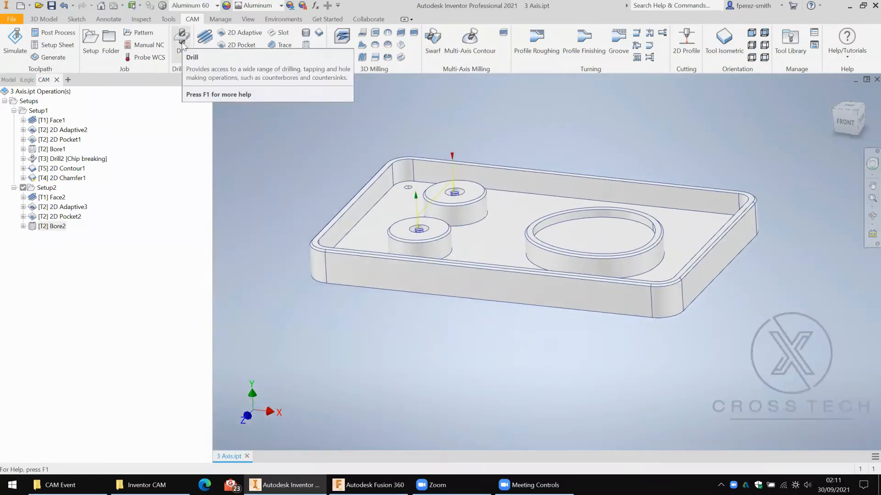
key(m)
click(411, 188)
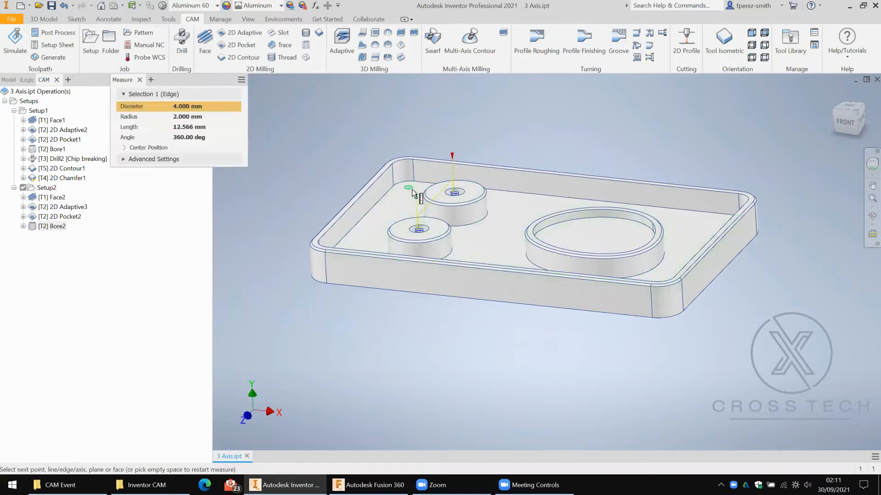
key(Escape)
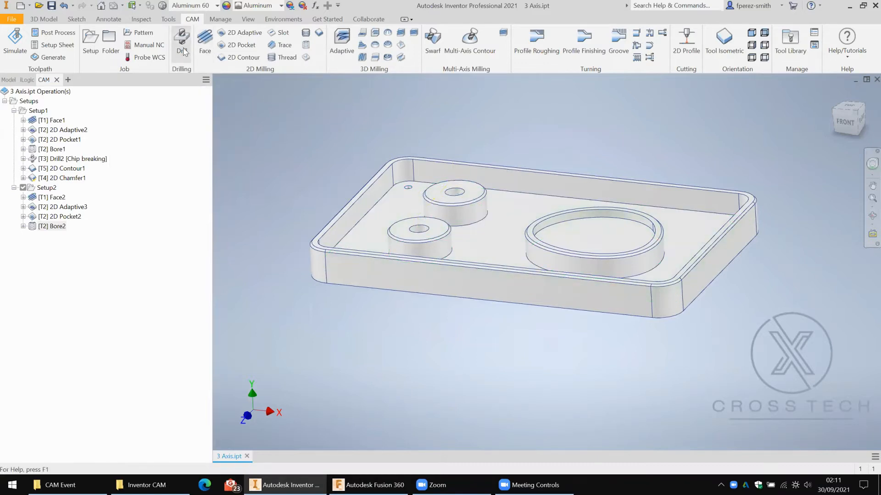
- Start a Drill operation and choose a Ø4mm drill with a 118° tip from the drill-type tools in the library
click(184, 48)
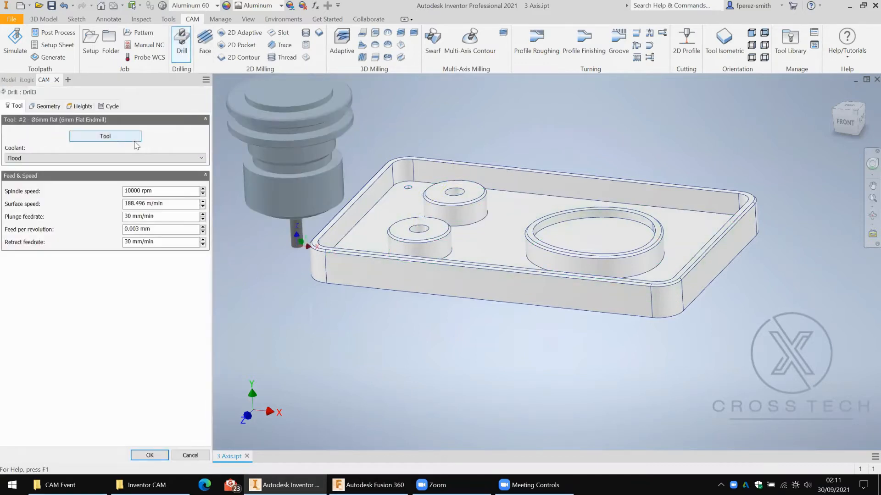
click(123, 138)
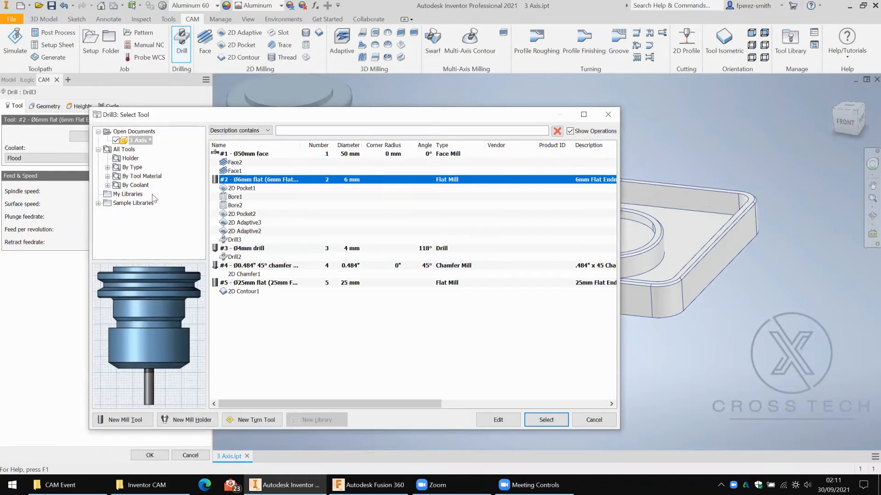
click(107, 168)
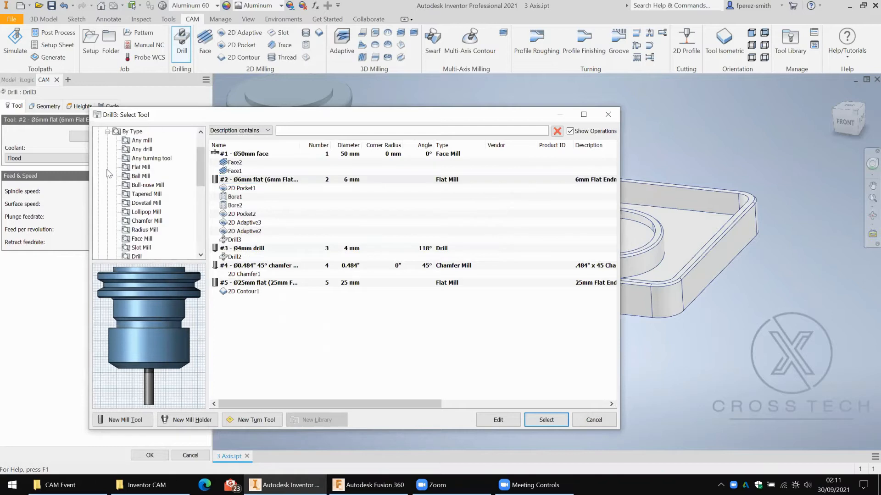
click(140, 257)
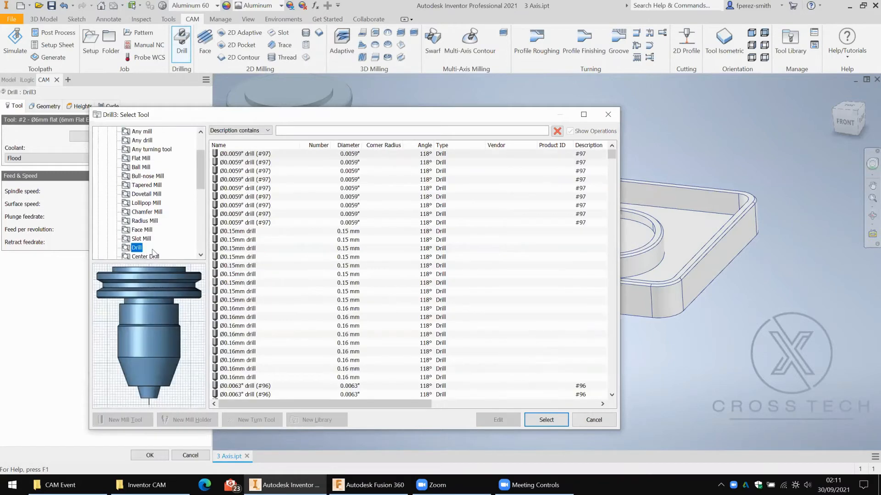
scroll(286, 280, down, 15)
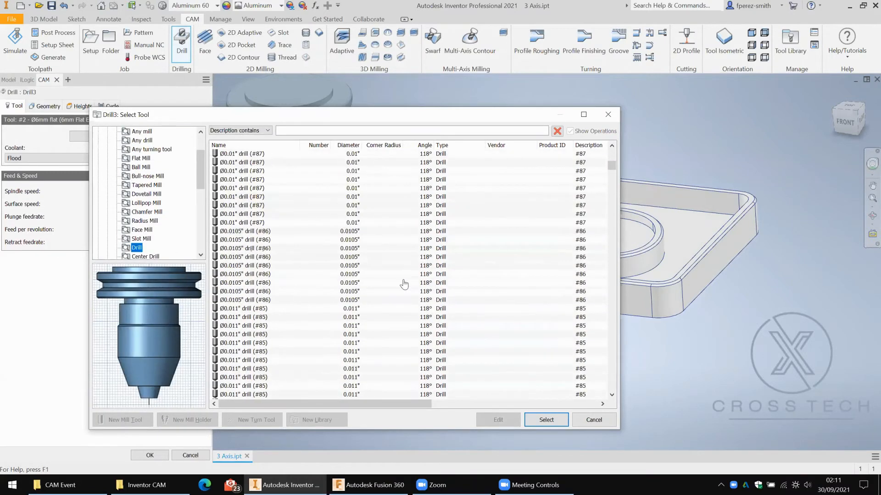
drag(611, 169, 606, 249)
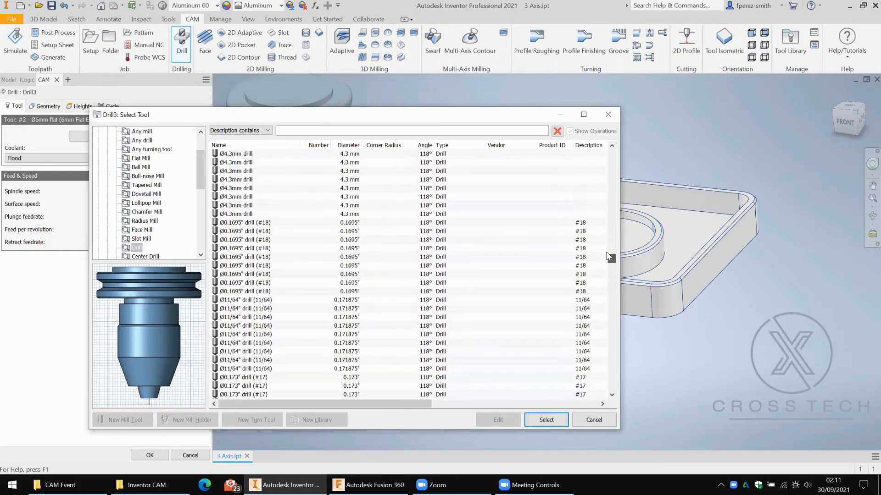
scroll(526, 255, up, 15)
scroll(453, 352, down, 11)
scroll(413, 257, down, 13)
click(409, 239)
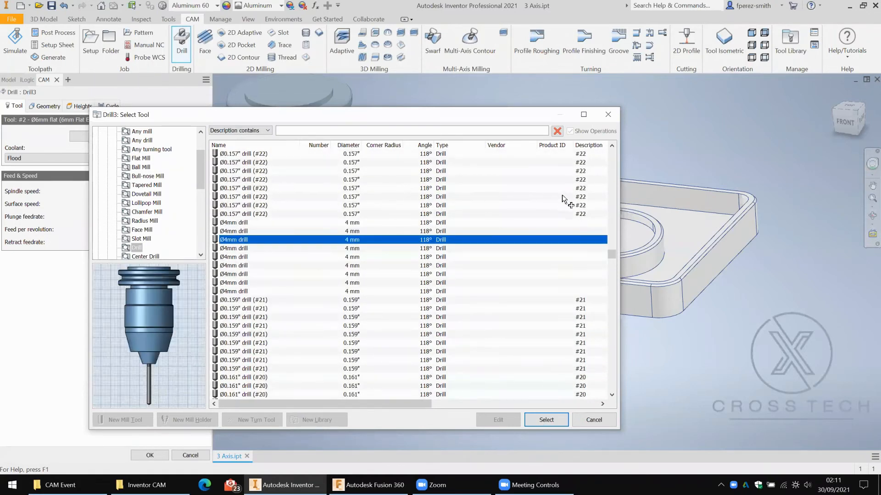
- Replace the individually picked hole faces with one small corner hole and include all holes of the same diameter
shift+middle_drag(423, 216, 412, 241)
shift+middle_drag(319, 349, 498, 376)
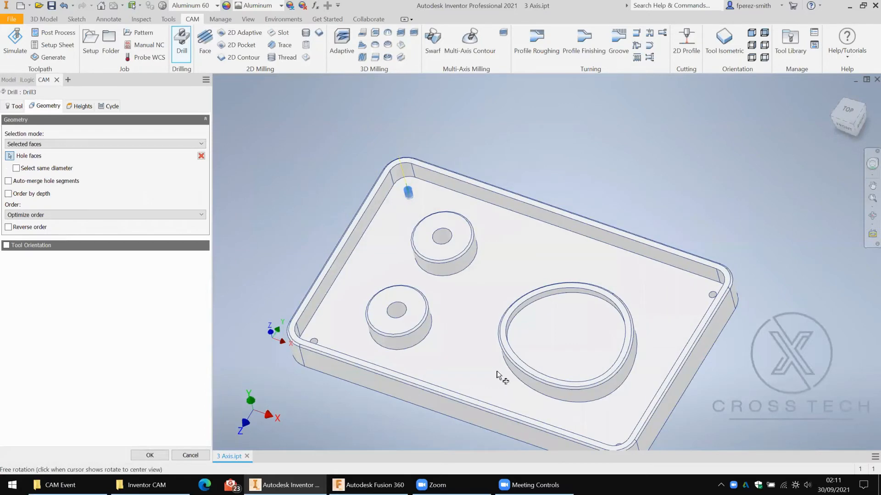
middle_drag(593, 224, 444, 245)
middle_drag(505, 273, 441, 228)
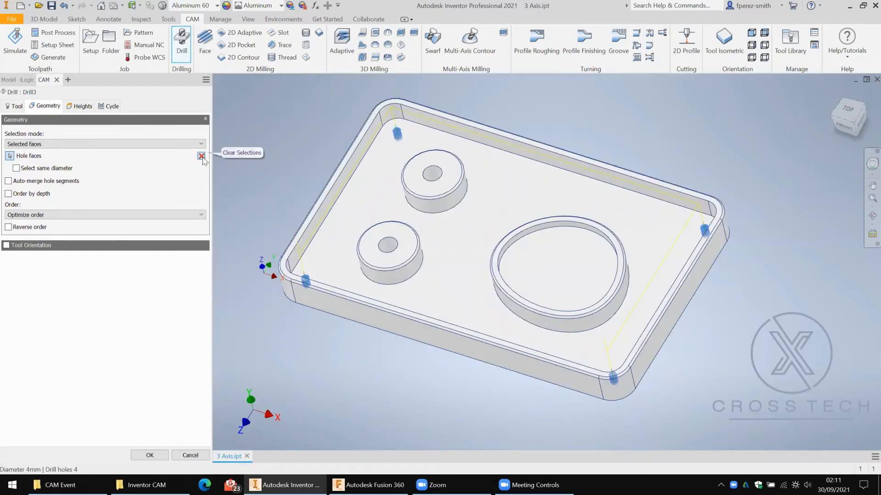
click(201, 156)
click(398, 132)
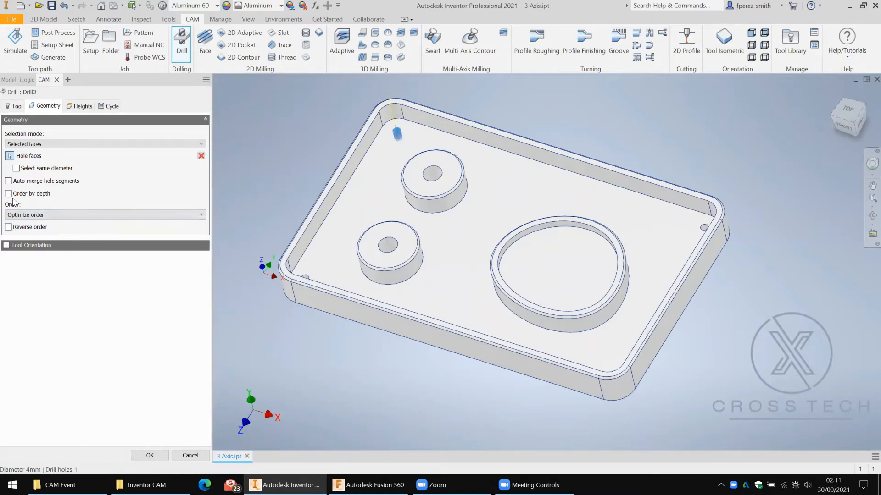
click(18, 169)
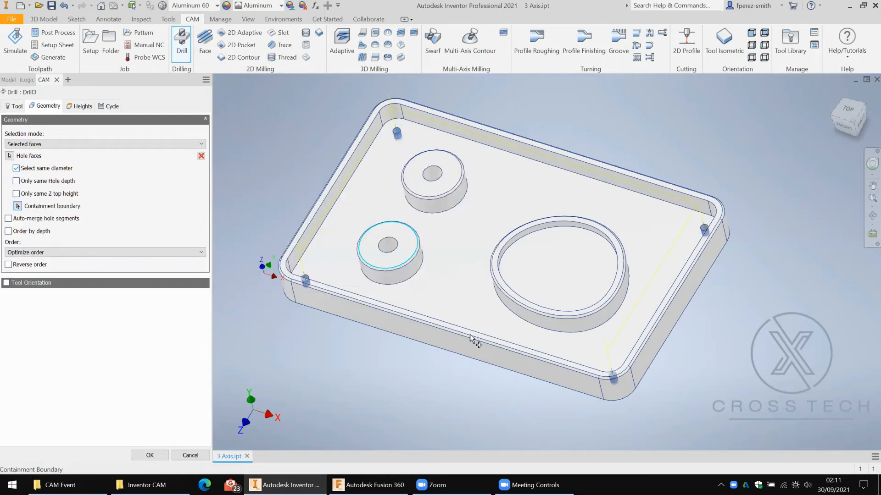
- Keep the bottom height at hole bottom, let the drill tip pass through the bottom, and set the break-through depth to 1 mm
shift+middle_drag(417, 326, 431, 315)
shift+middle_drag(434, 272, 437, 270)
shift+middle_drag(389, 206, 390, 205)
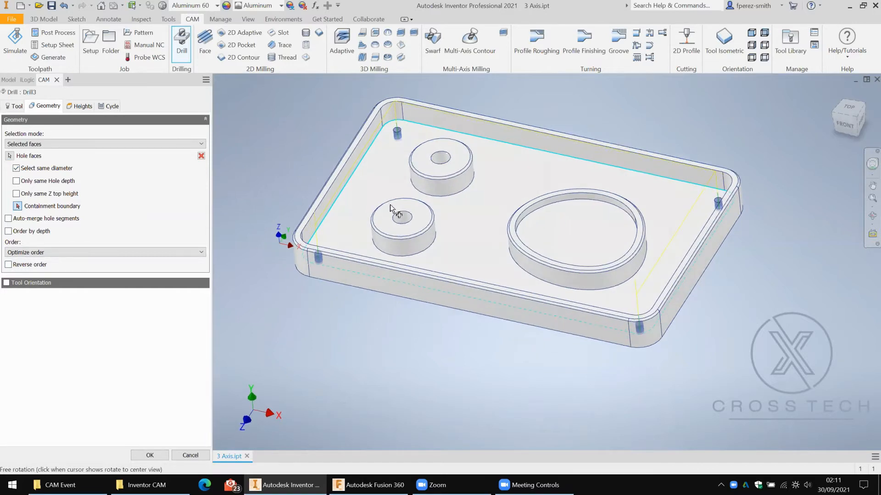
middle_drag(459, 230, 524, 228)
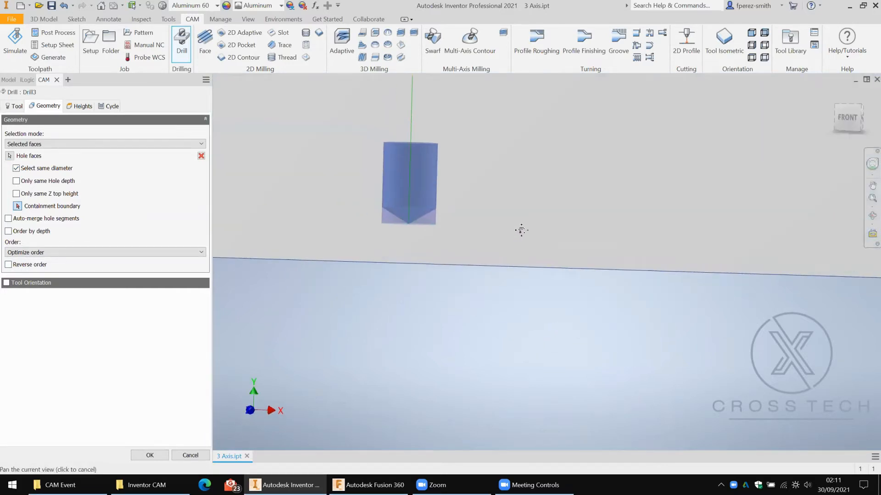
scroll(522, 233, down, 3)
shift+middle_drag(522, 233, 526, 231)
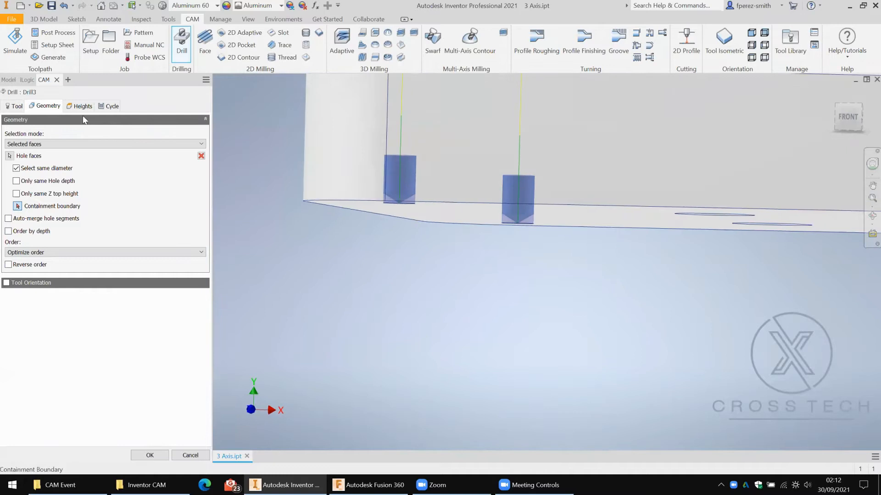
click(83, 106)
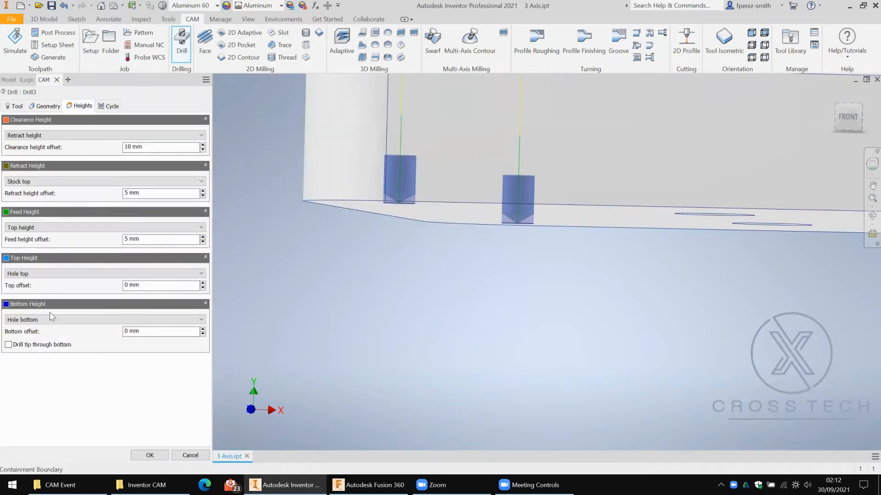
click(46, 320)
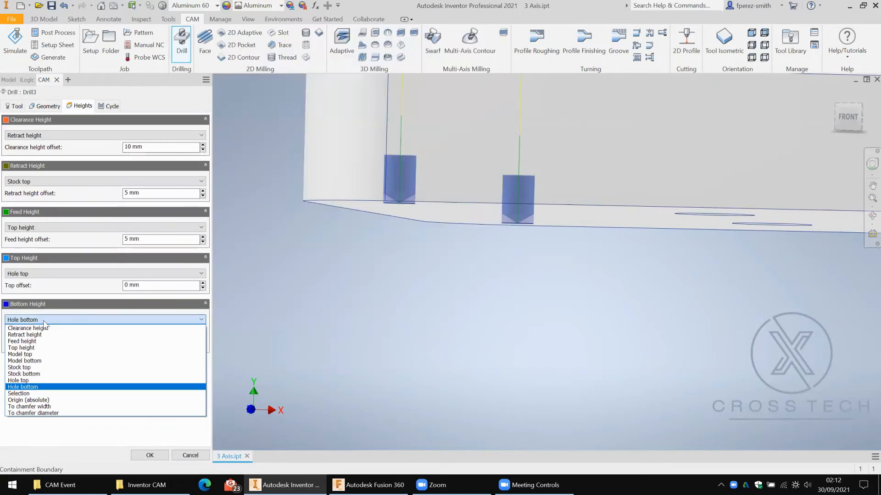
click(144, 333)
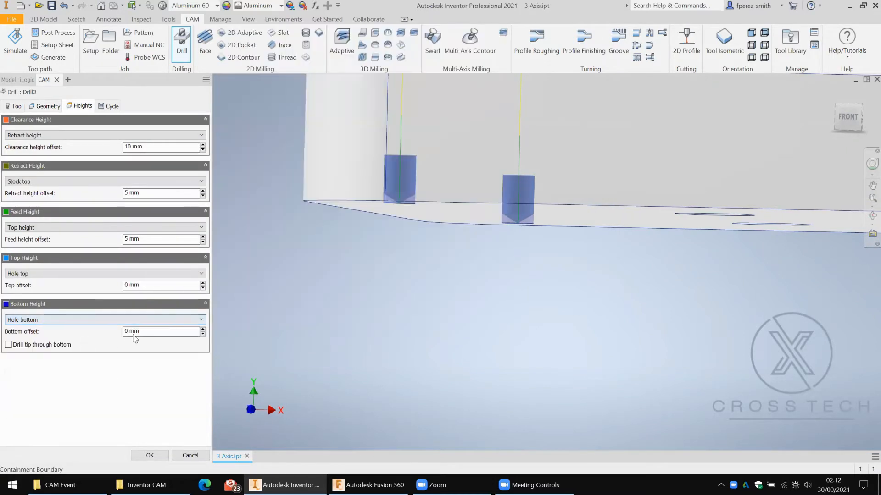
click(9, 345)
text(1)
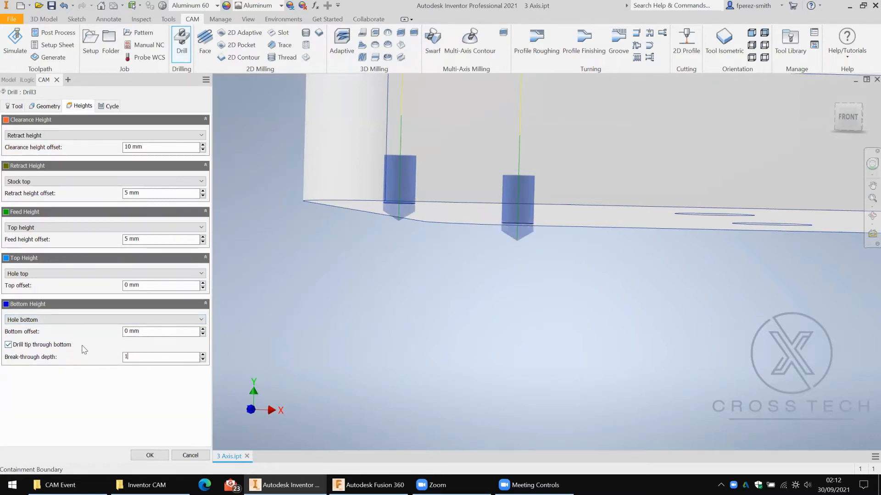
- Set the drilling cycle to Chip breaking - partial retract and generate the toolpath for the corner holes
scroll(389, 280, up, 4)
shift+middle_drag(422, 237, 578, 237)
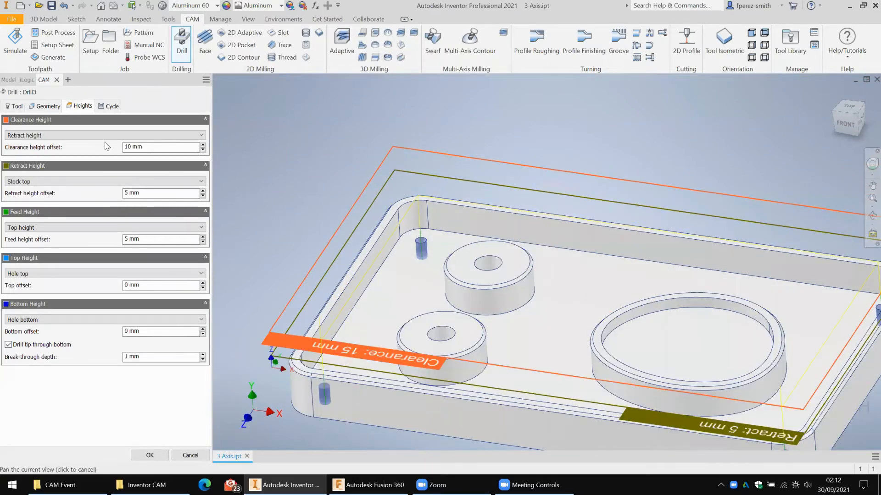
click(112, 106)
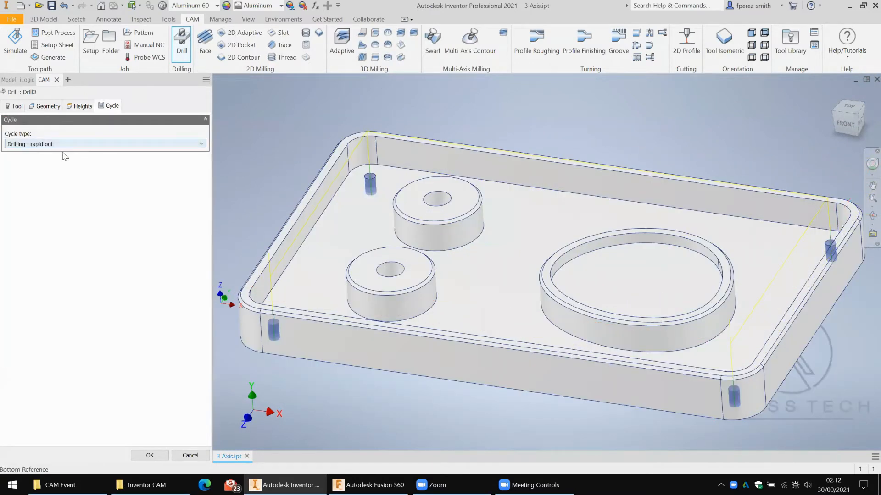
mouse_move(48, 159)
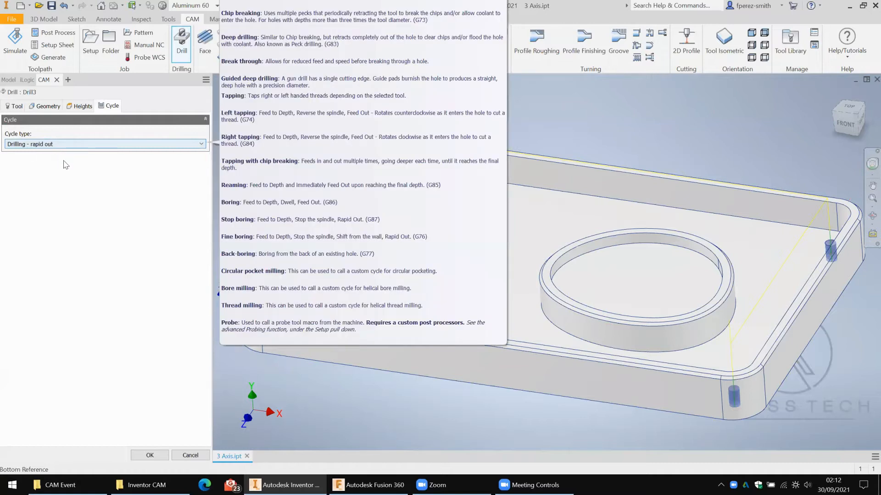
click(64, 146)
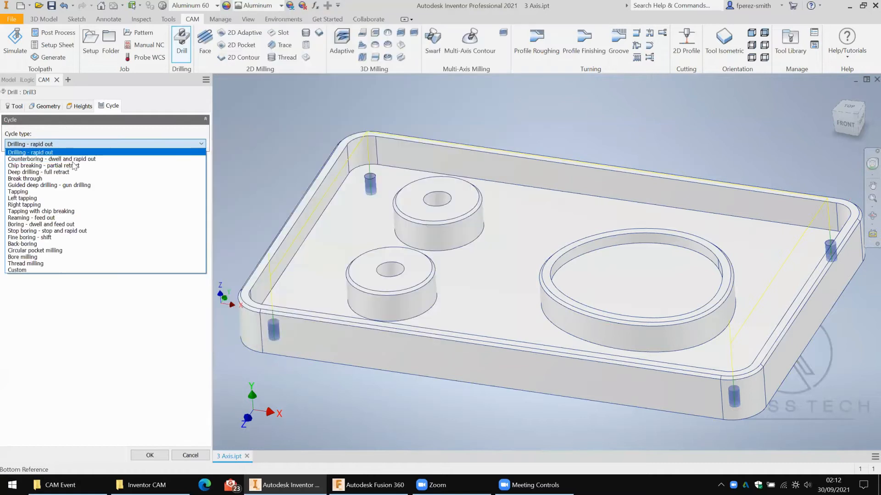
click(42, 166)
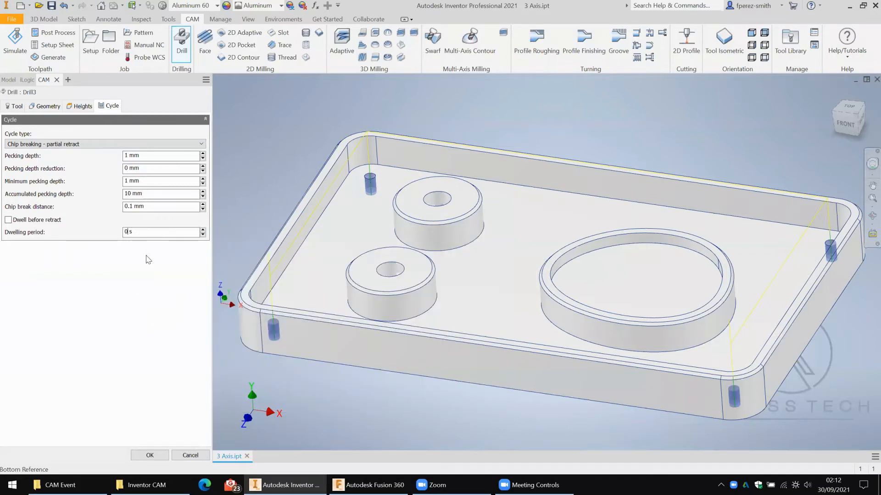
click(150, 455)
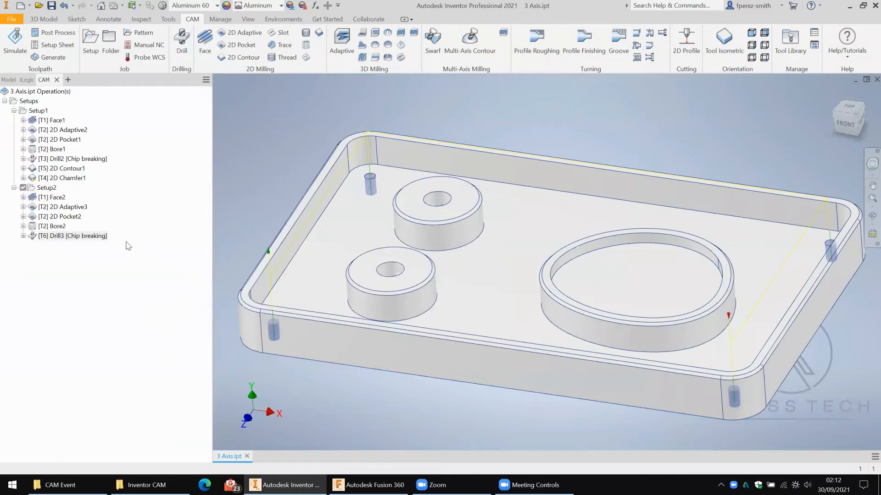
- Review the first setup's chamfer toolpath and start a 2D Chamfer operation with the #4 Ø0.484" 45° chamfer tool
click(67, 179)
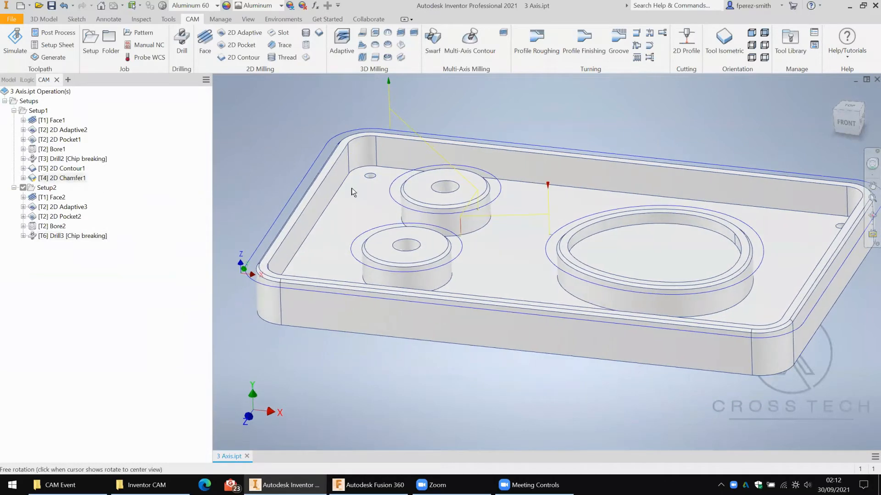
key(Escape)
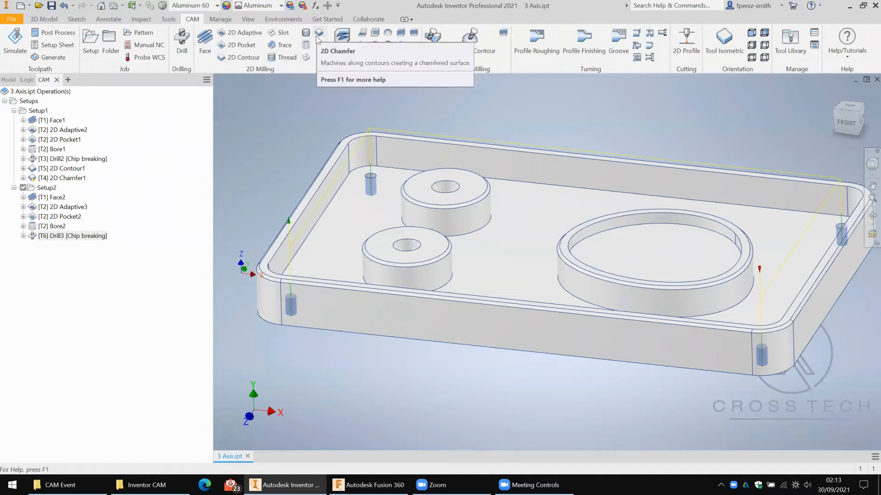
click(306, 56)
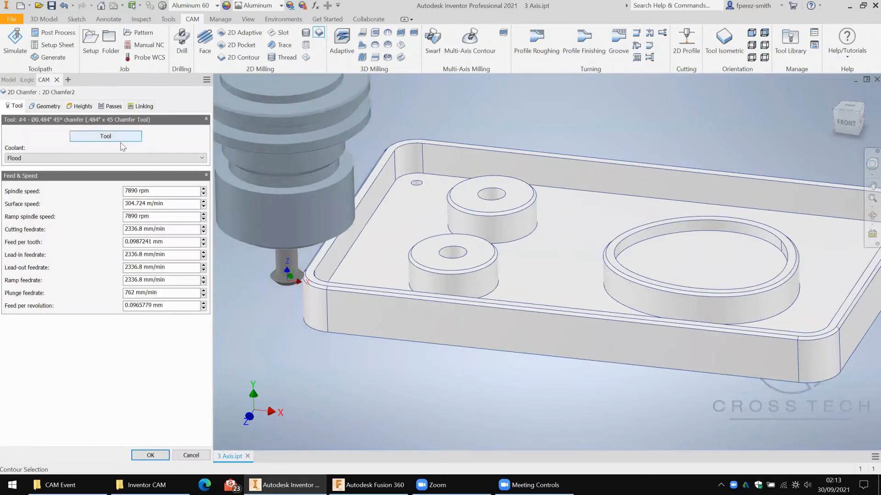
click(105, 136)
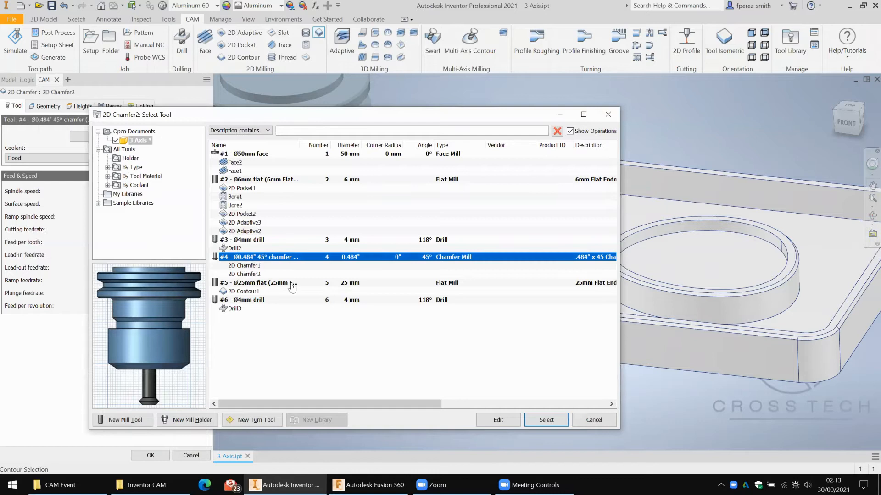
click(555, 422)
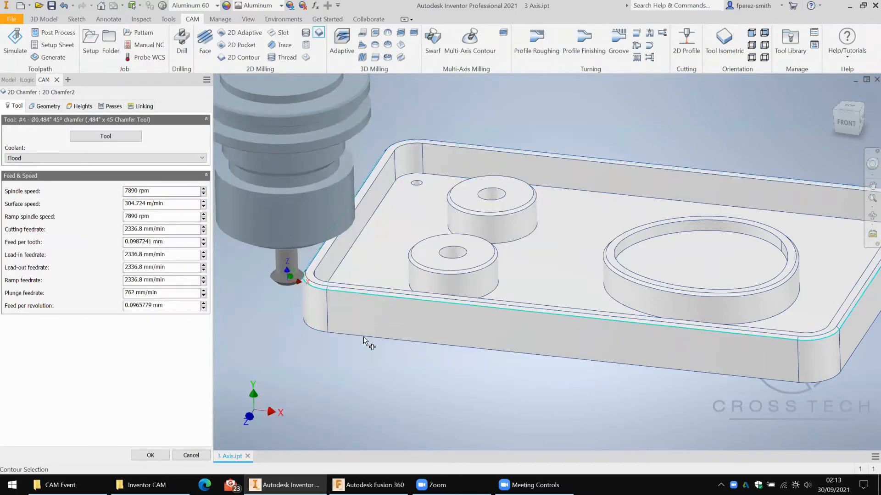
- Select the chamfer edge contours on the tray's outer rim, the two round bosses and the large ring
click(340, 290)
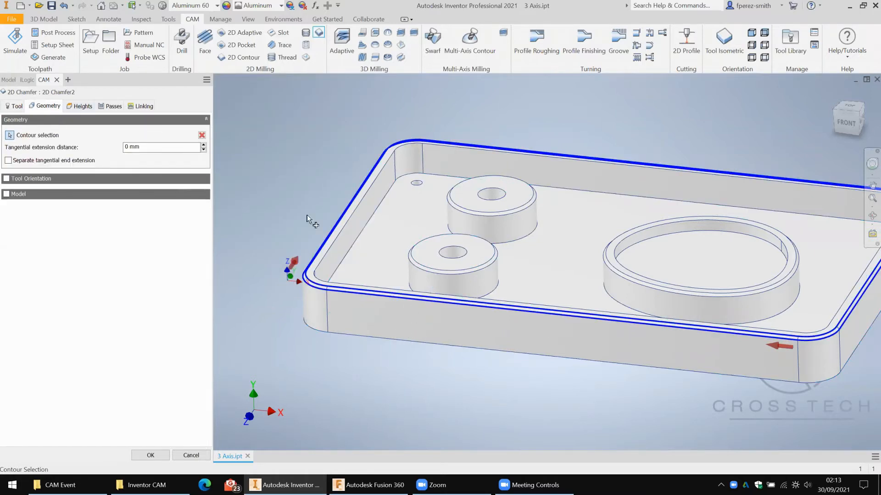
click(423, 269)
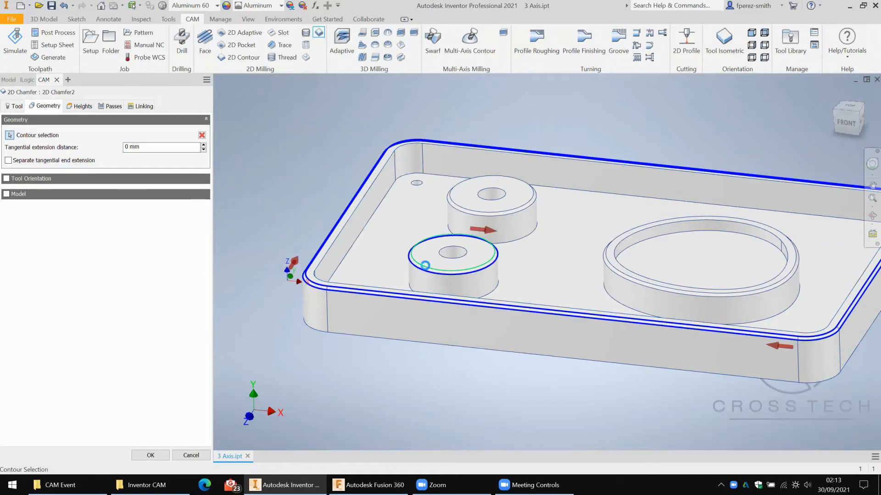
click(481, 215)
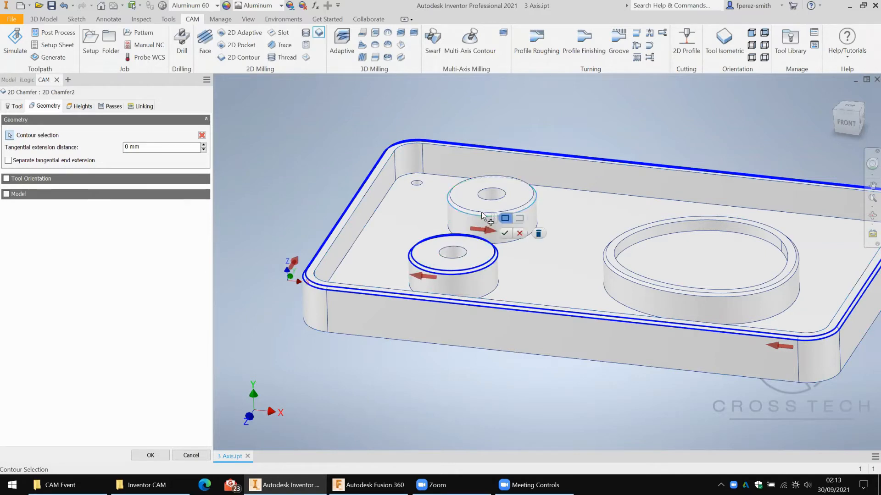
click(538, 234)
click(481, 214)
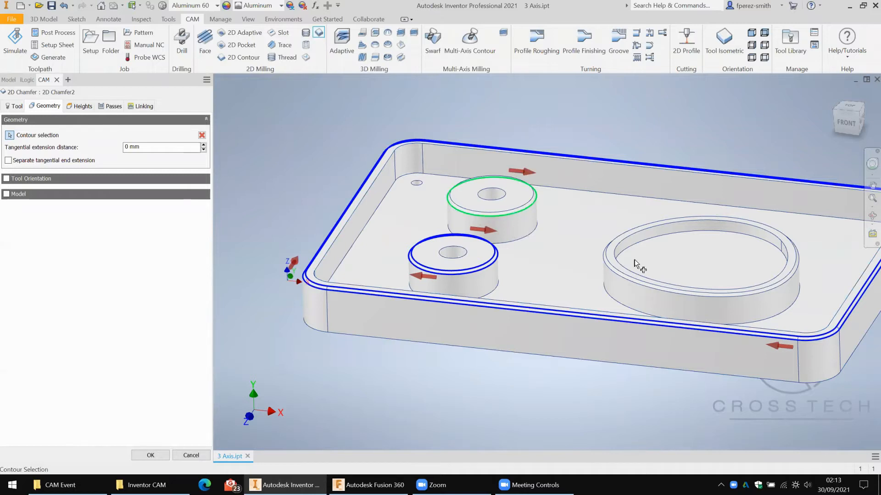
click(613, 267)
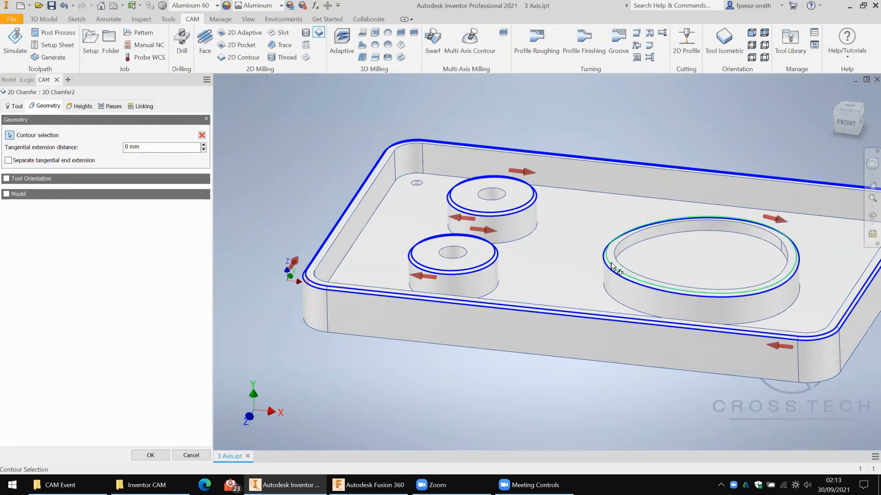
- Remove the inner chamfer edges from the contour selection, keeping only the outer edges of the rim, bosses and ring
click(494, 258)
click(513, 208)
click(328, 285)
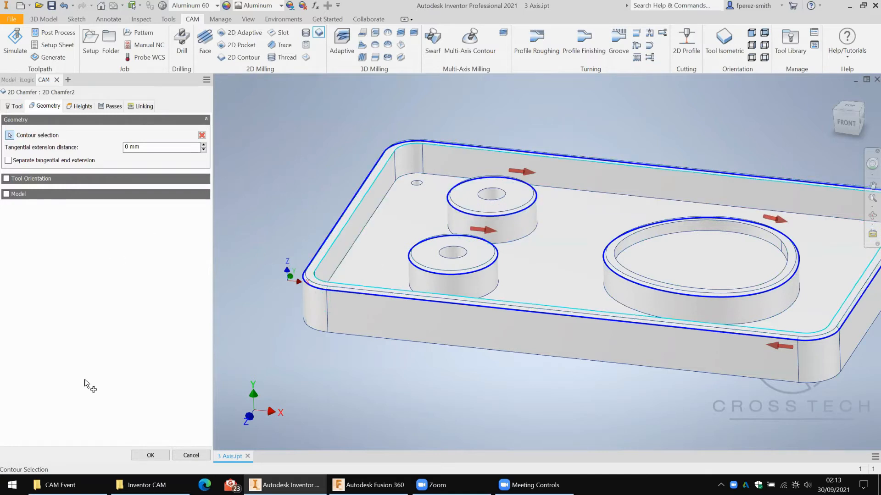
- Accept the second setup's 2D chamfer, reopen it for editing and clear its whole contour selection
click(152, 457)
click(70, 247)
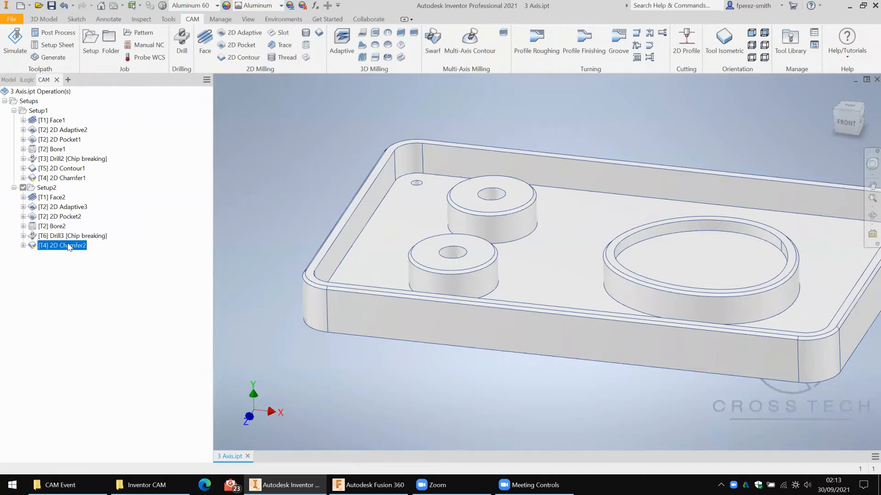
click(103, 251)
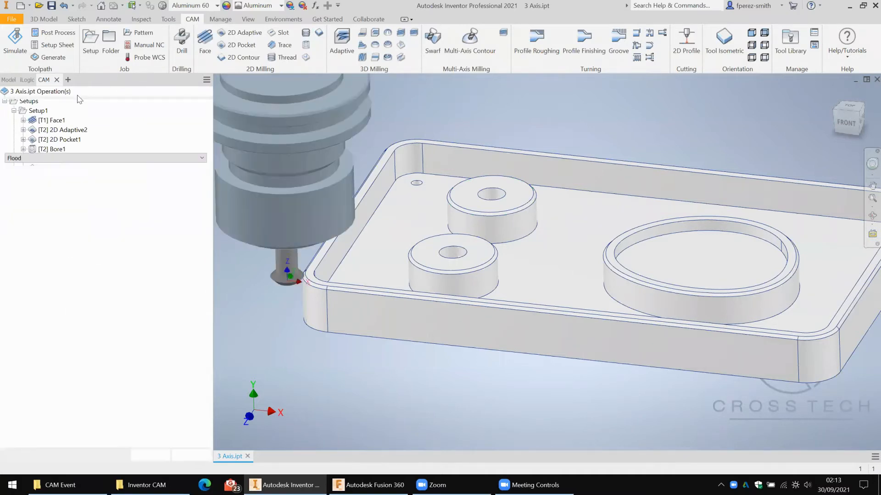
click(48, 106)
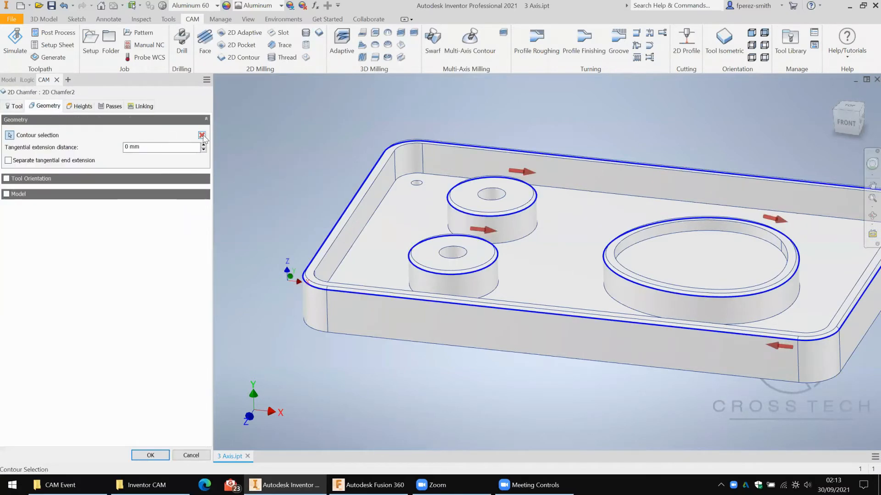
click(202, 136)
- Reselect the chamfer edges of the tray's rim, both round bosses and the large ring as contours and generate the chamfer toolpath
click(365, 296)
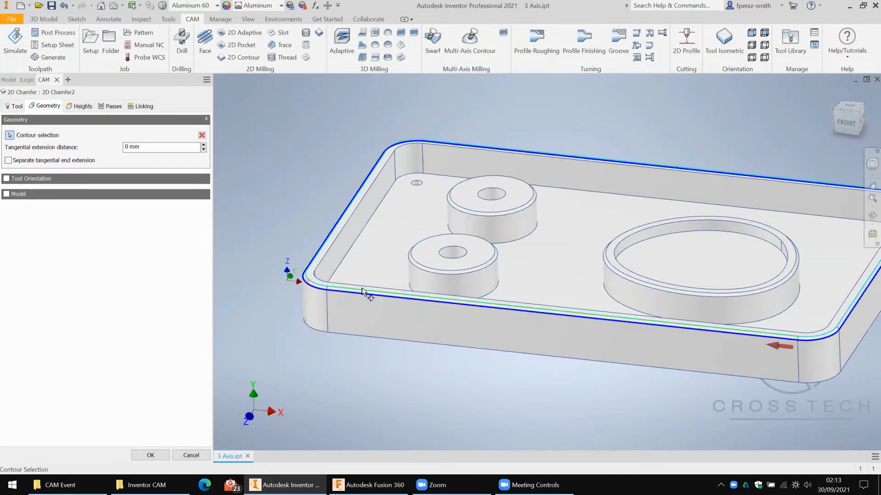
click(431, 266)
click(476, 213)
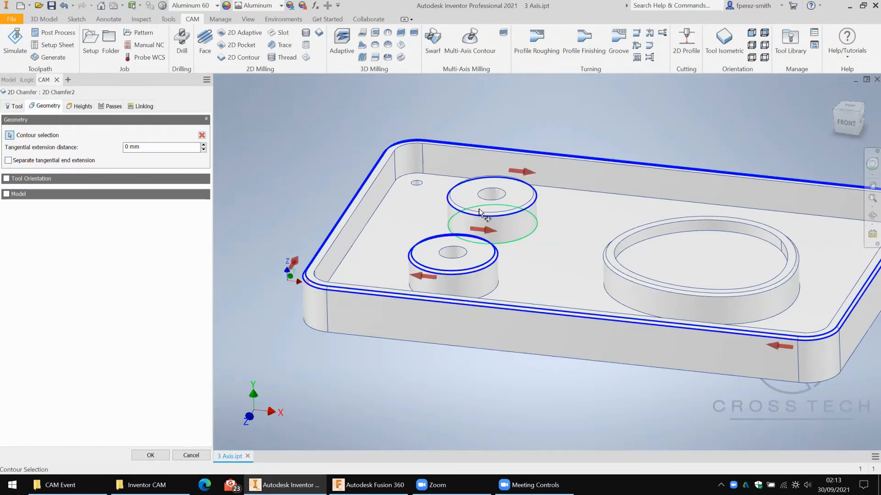
click(614, 268)
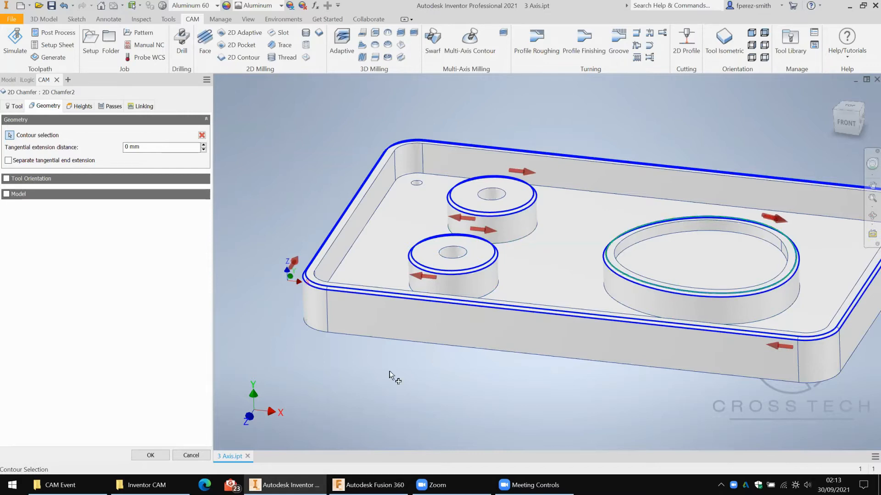
click(146, 455)
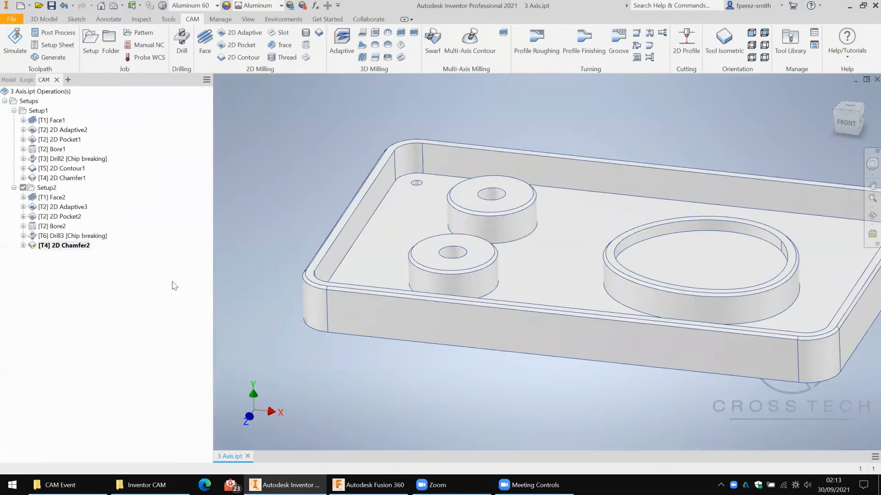
- Inspect the chamfer toolpath around the tray, then simulate all of Setup2 with part comparison turned off
shift+middle_drag(280, 226, 280, 219)
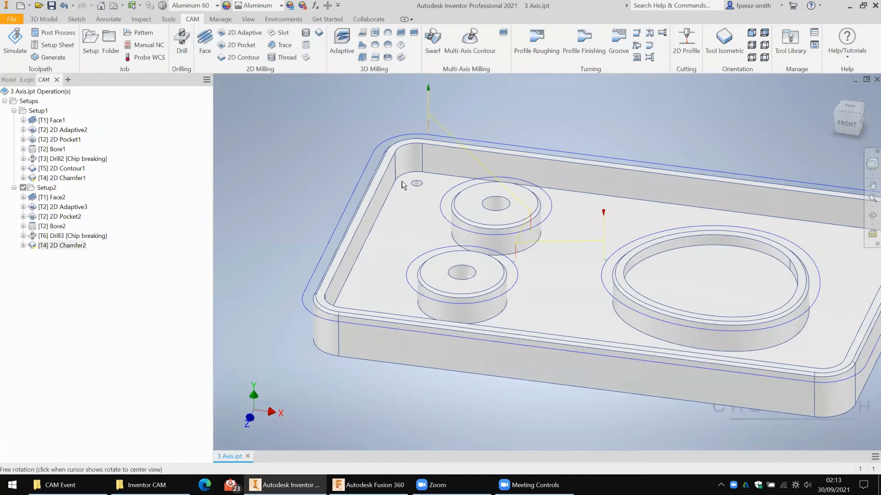
shift+middle_drag(325, 192, 324, 198)
shift+middle_drag(256, 135, 320, 16)
scroll(257, 115, down, 1)
middle_drag(220, 98, 129, 70)
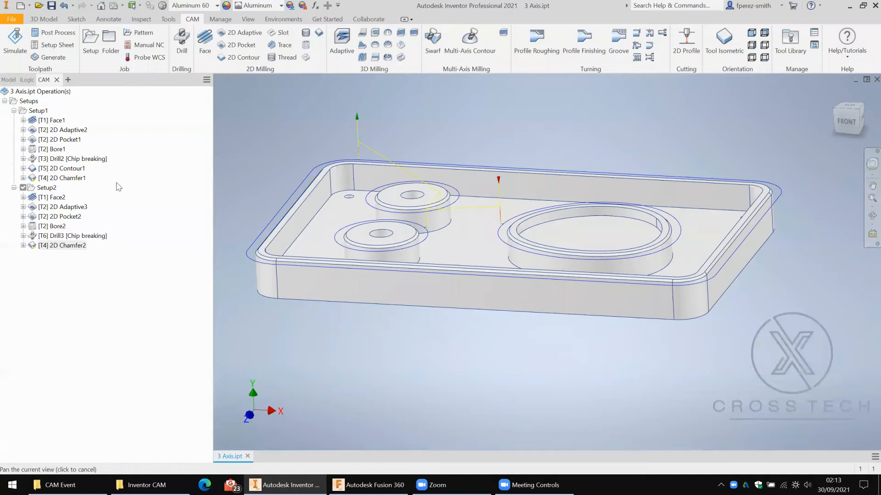
click(41, 187)
click(15, 42)
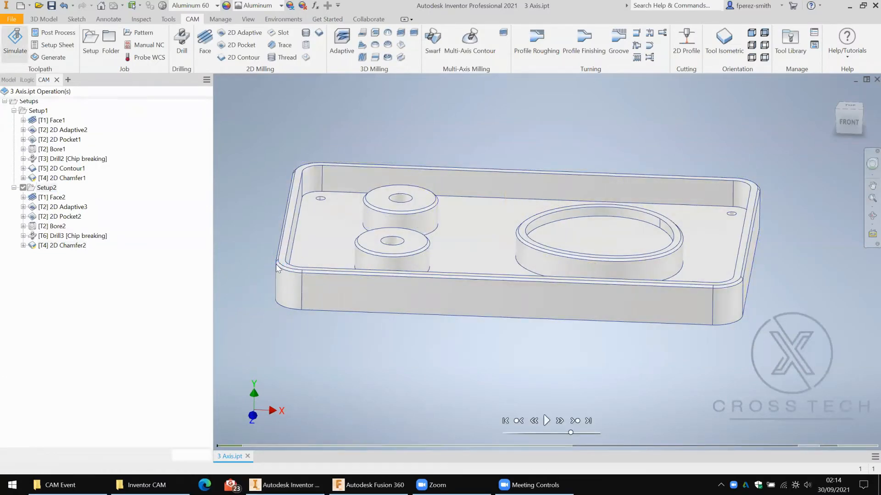
click(546, 420)
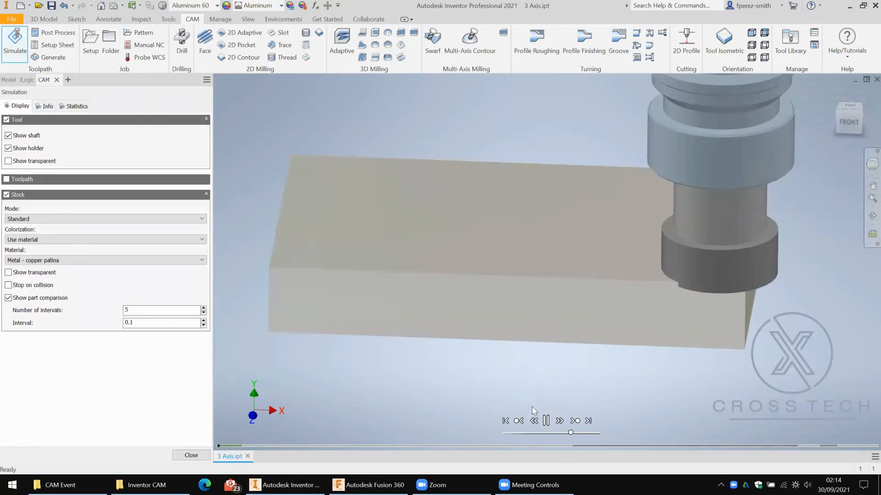
click(8, 298)
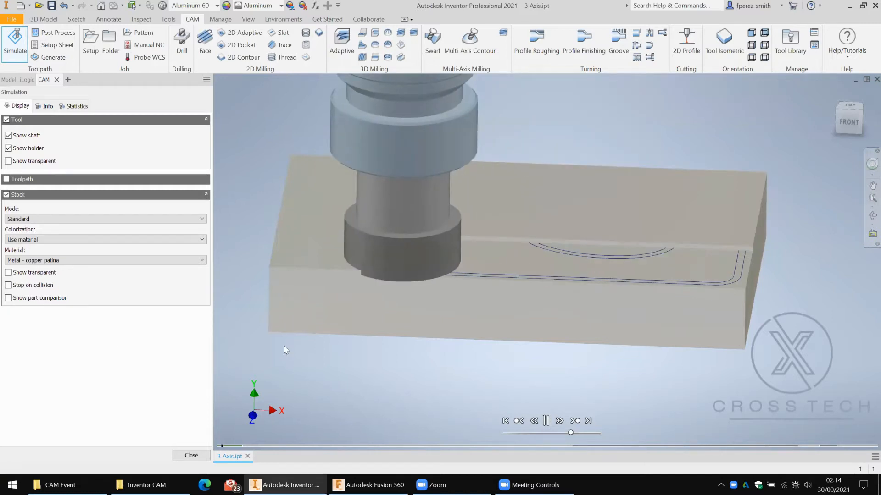
- Watch the Setup2 machining at varying playback speeds through to the chamfer passes, then stop and close the simulation
drag(572, 433, 586, 433)
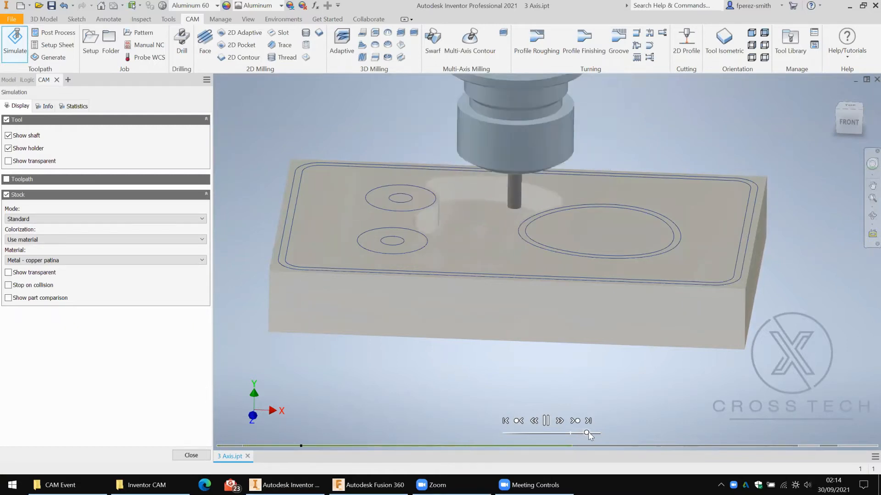
drag(587, 433, 599, 432)
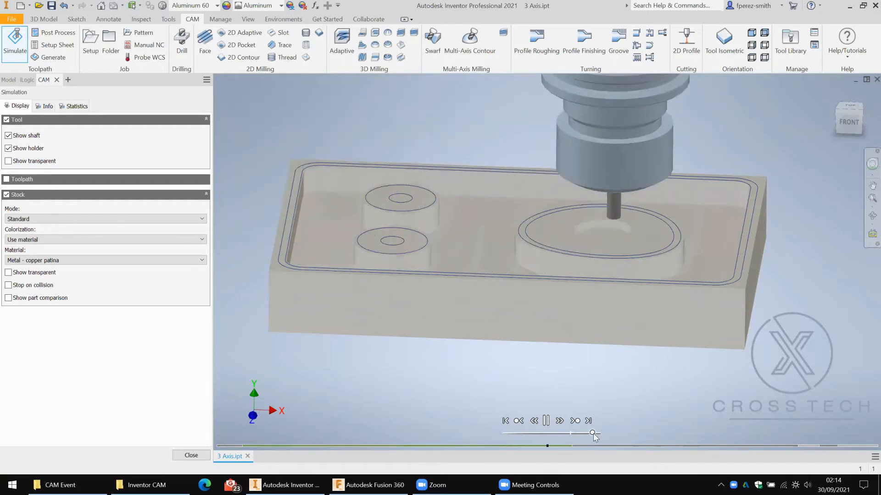
drag(592, 433, 583, 433)
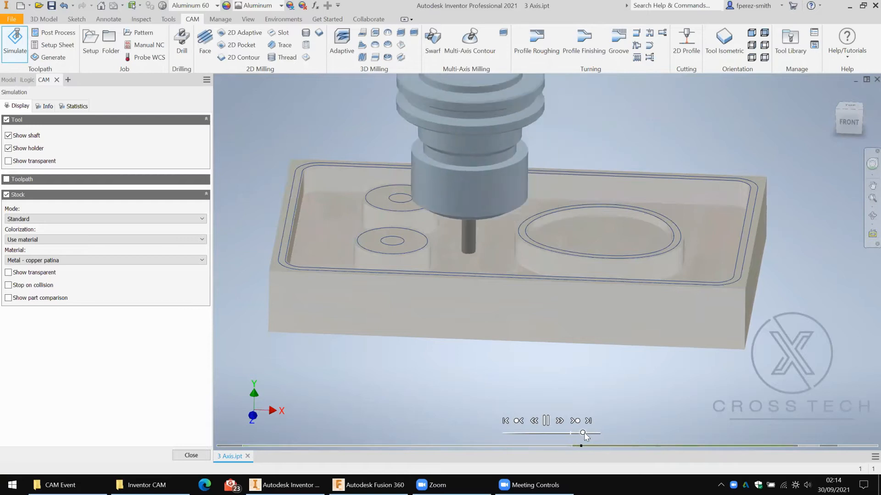
click(585, 433)
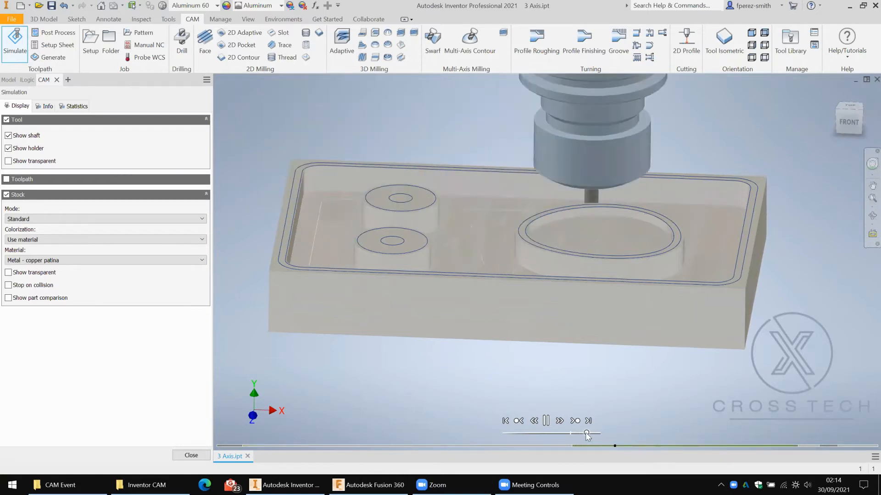
drag(586, 433, 589, 433)
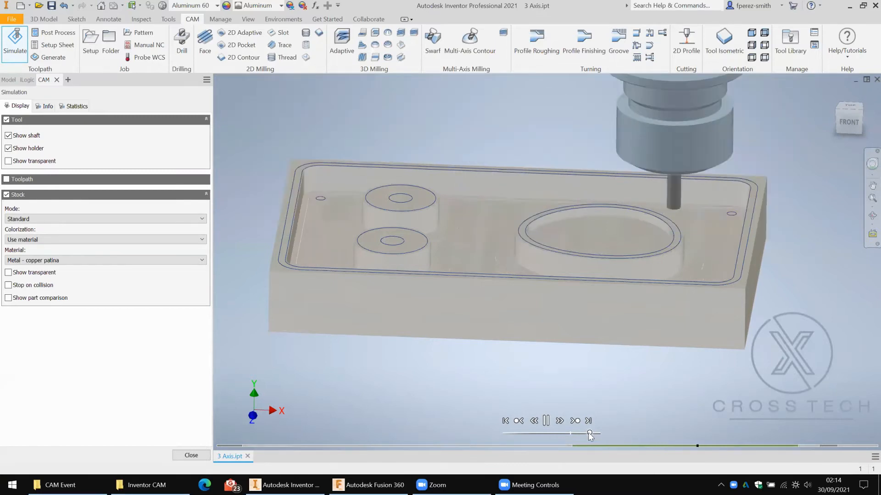
drag(589, 433, 585, 433)
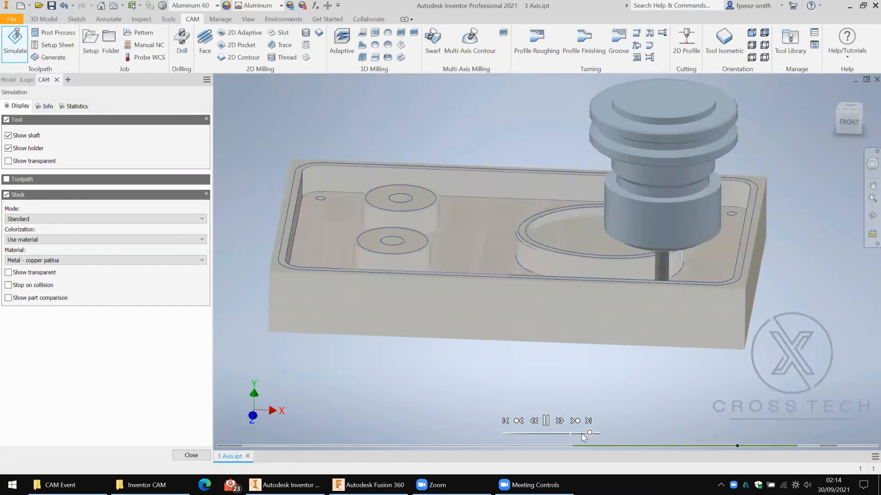
click(574, 436)
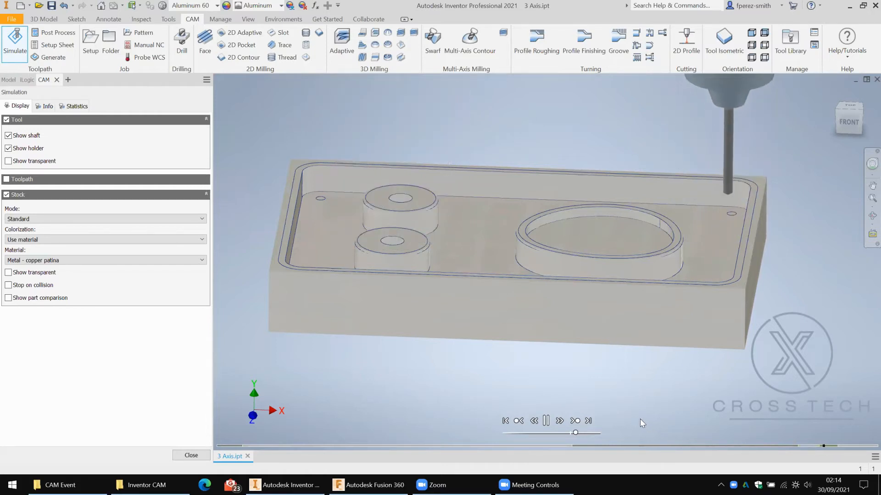
shift+middle_drag(590, 298, 491, 335)
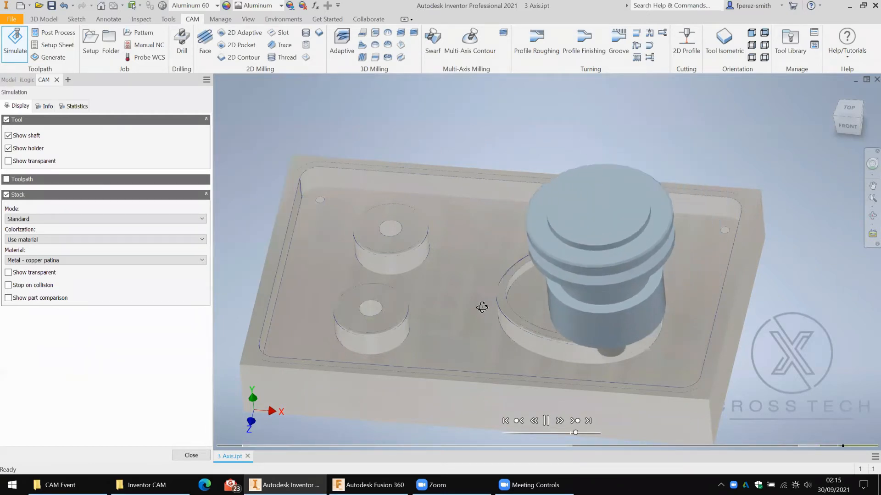
click(545, 421)
click(200, 459)
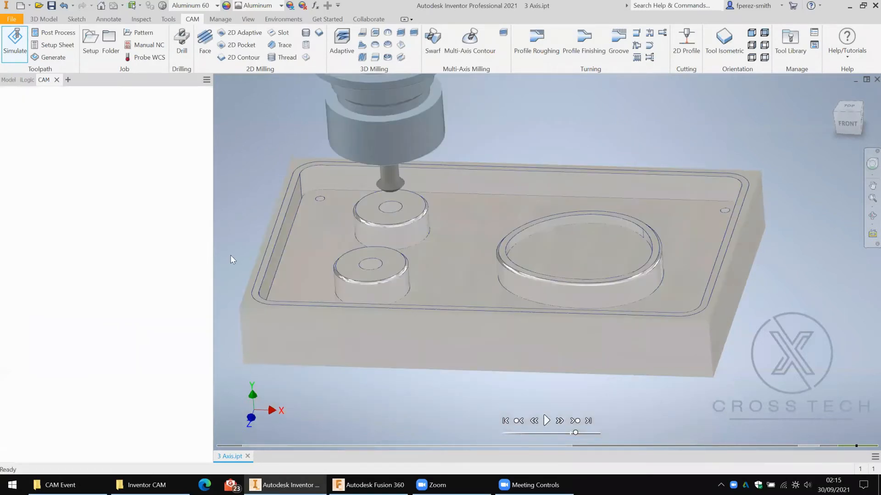
- Start a 2D Contour operation with the #5 Ø25mm flat end mill used by the first setup's contour
middle_drag(307, 315, 769, 287)
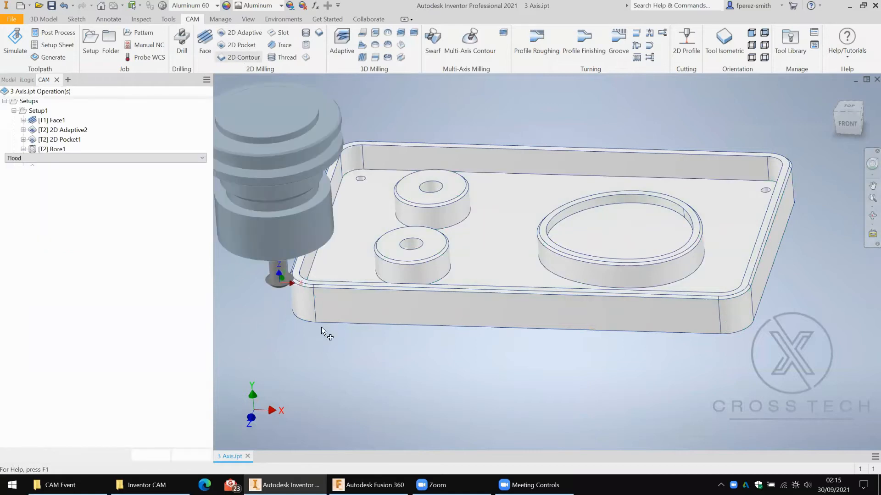
click(97, 137)
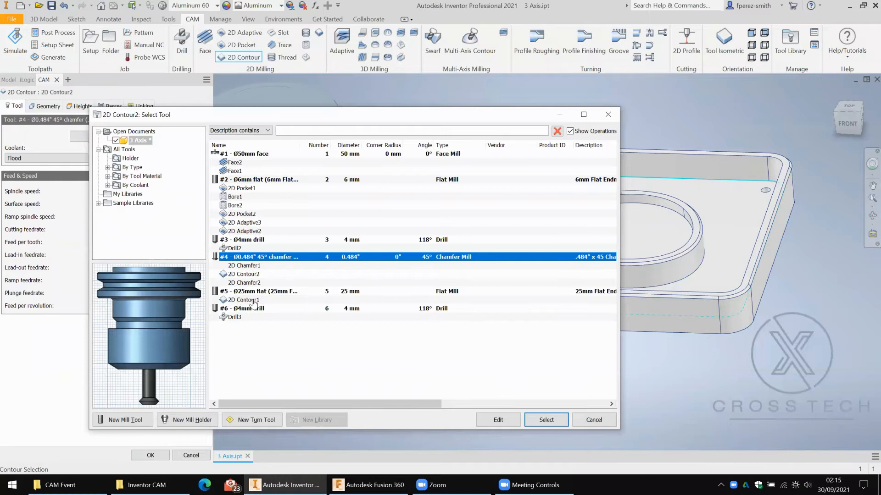
click(253, 300)
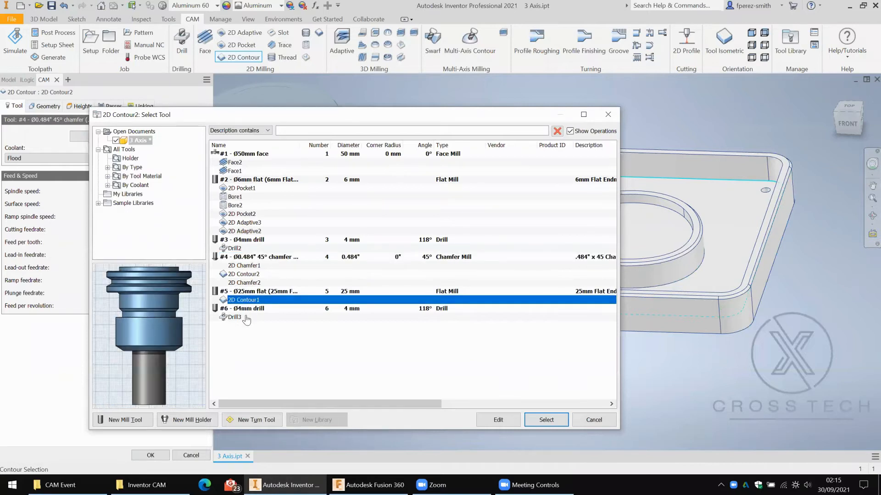
click(566, 423)
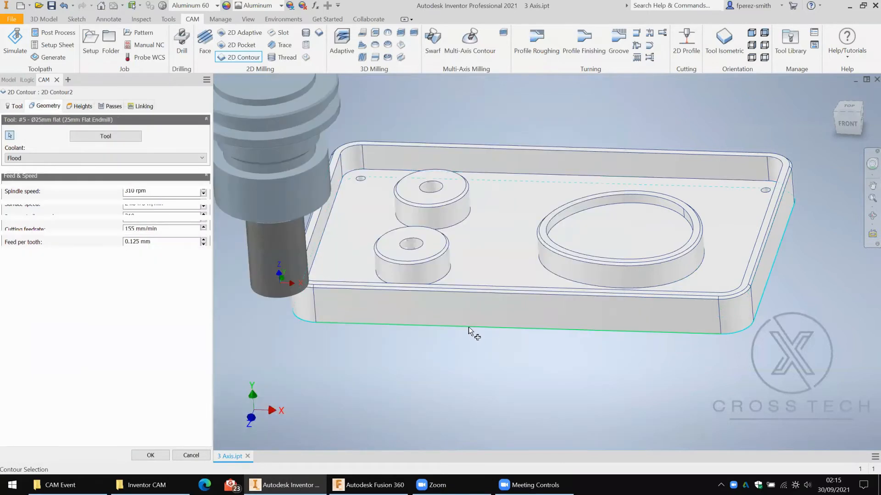
- Select the tray's outer bottom edge as the contour, set a bottom offset of -1 and a pass value of 4, and generate the toolpath
click(469, 327)
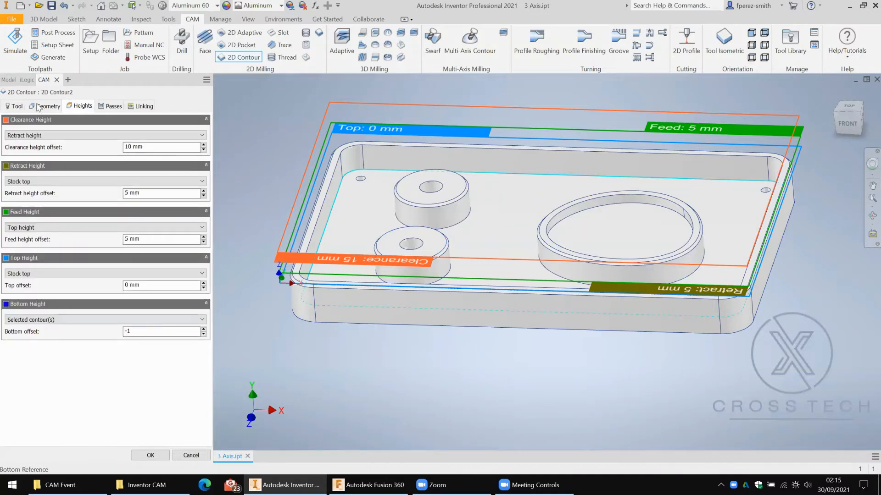
click(107, 107)
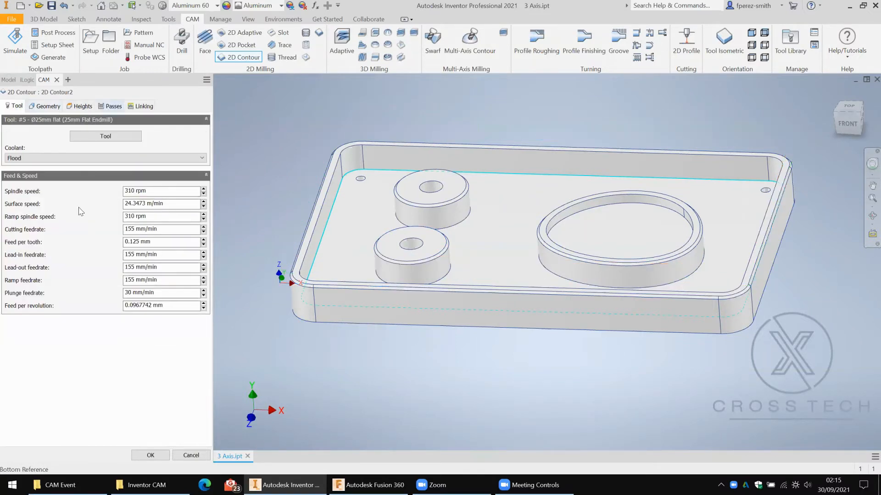
double_click(127, 253)
text(4)
click(152, 456)
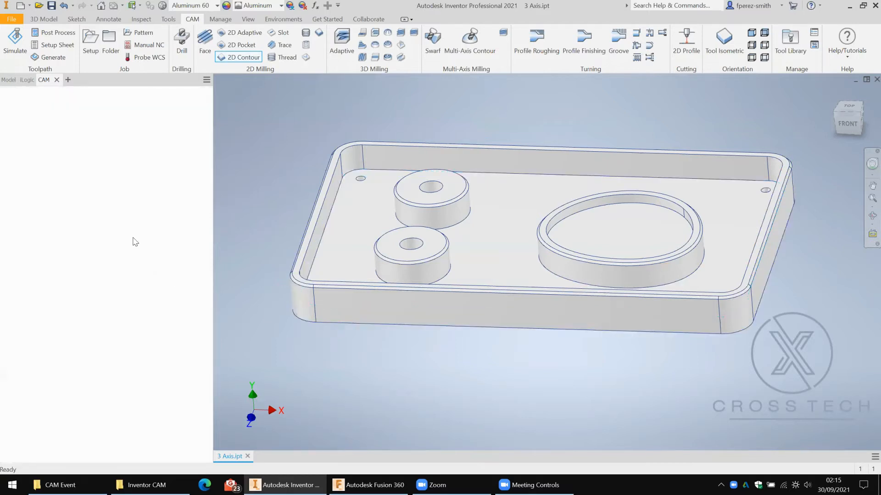
- Reorder Setup2 so the new 2D contour runs before the 2D chamfer, and inspect the contour's lead-in and lead-out moves
drag(54, 256, 62, 243)
click(68, 249)
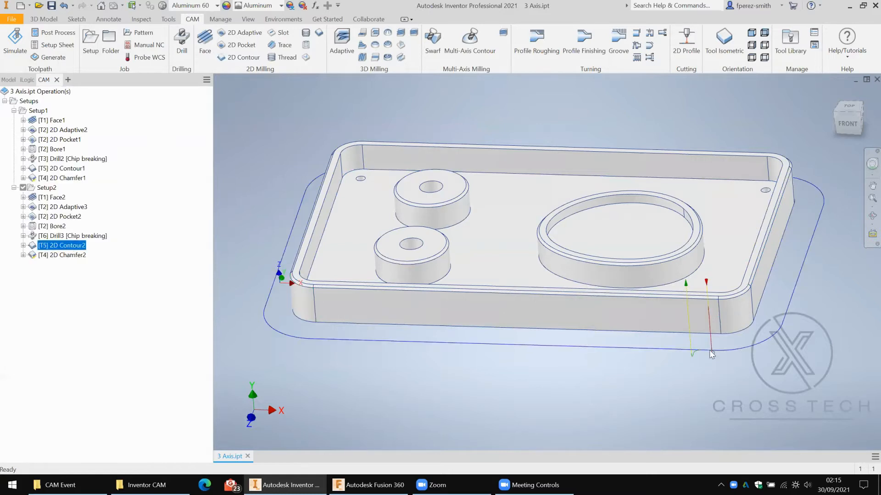
scroll(709, 350, up, 5)
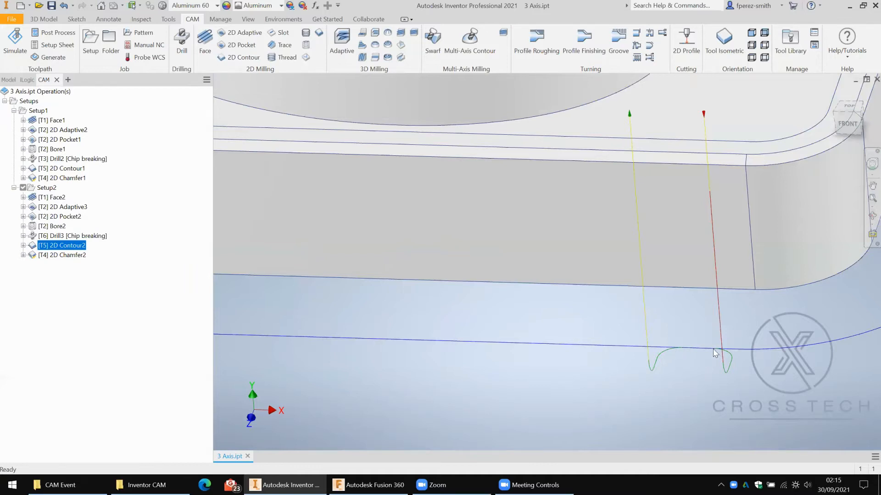
scroll(681, 352, down, 5)
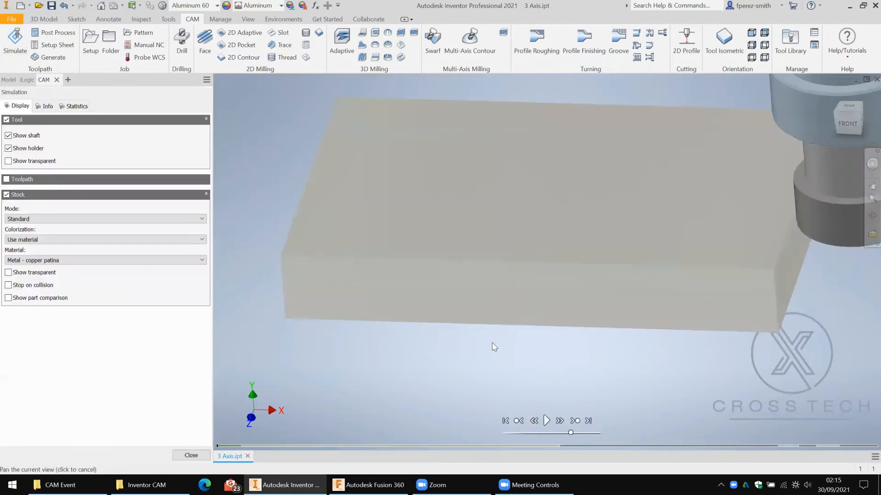
- Play the Setup2 stock simulation at varying speeds through drilling, outer contouring and chamfering
click(547, 420)
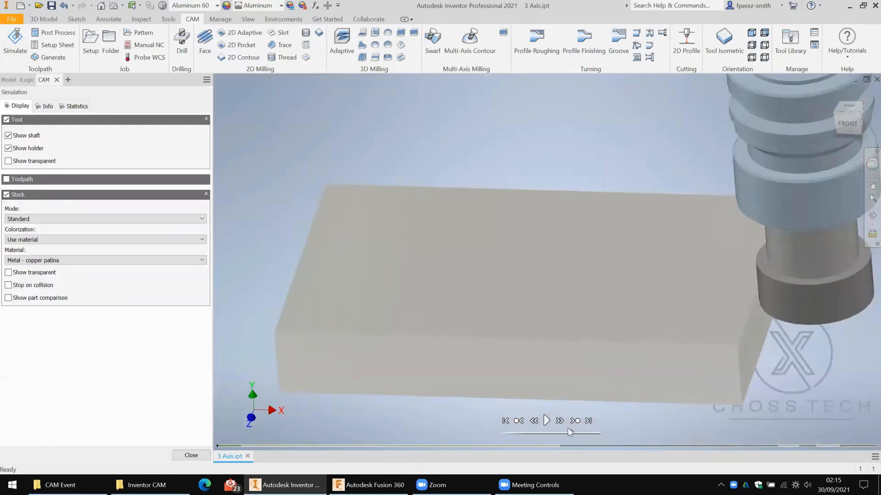
click(590, 433)
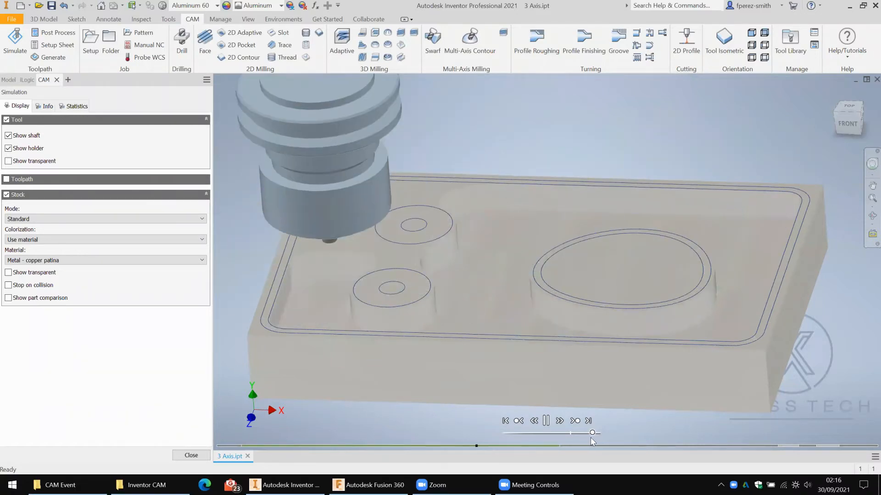
drag(590, 437, 589, 438)
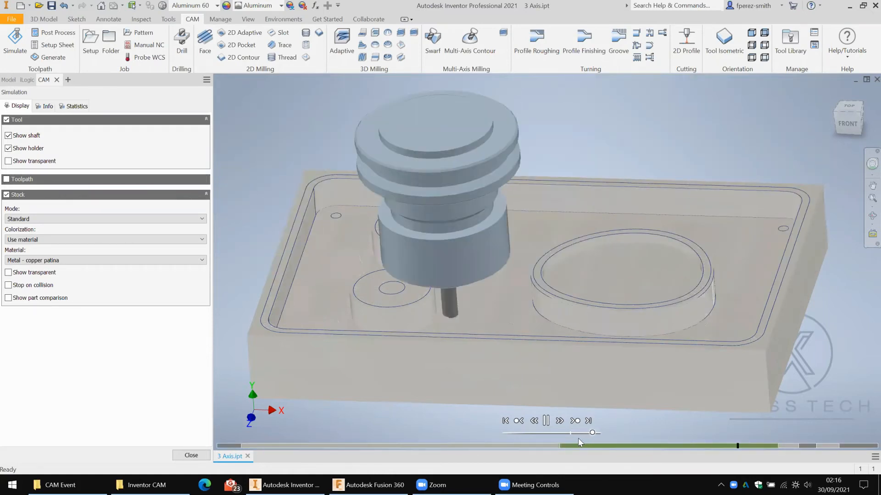
click(579, 438)
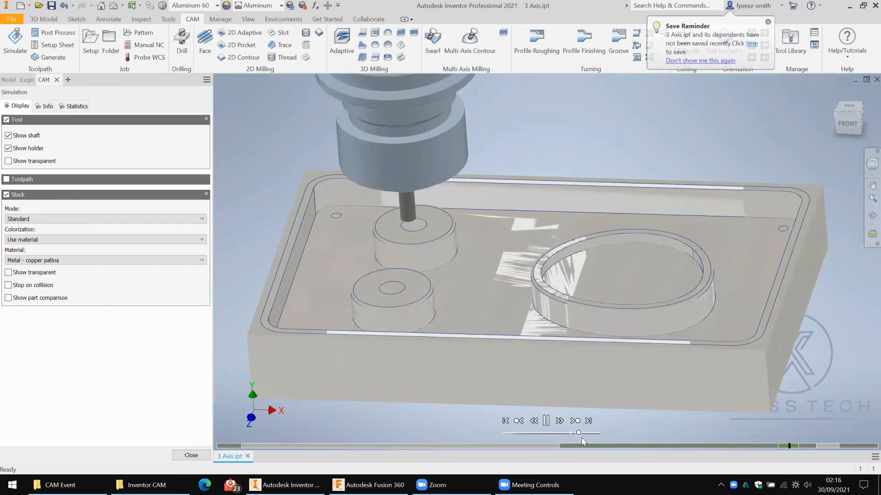
click(582, 437)
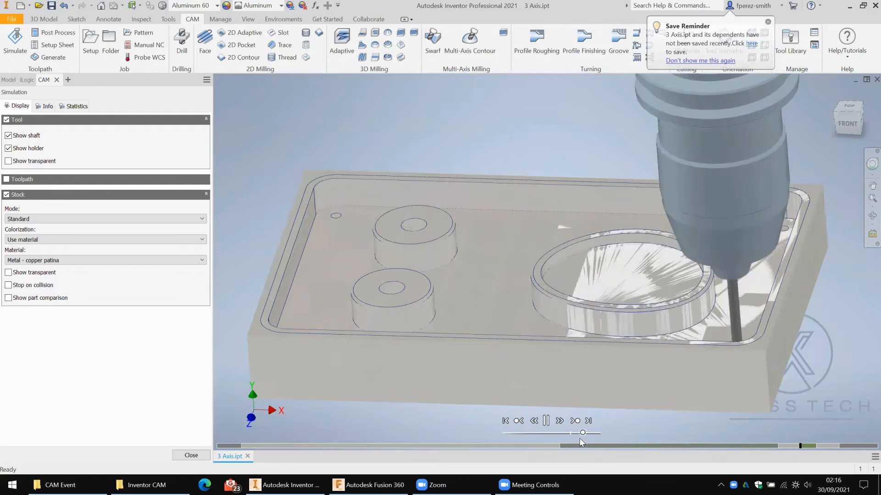
click(579, 437)
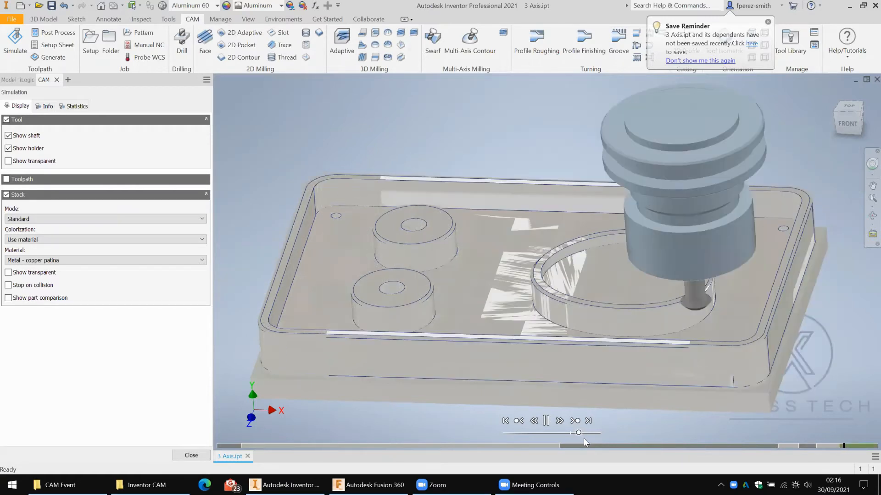
click(582, 438)
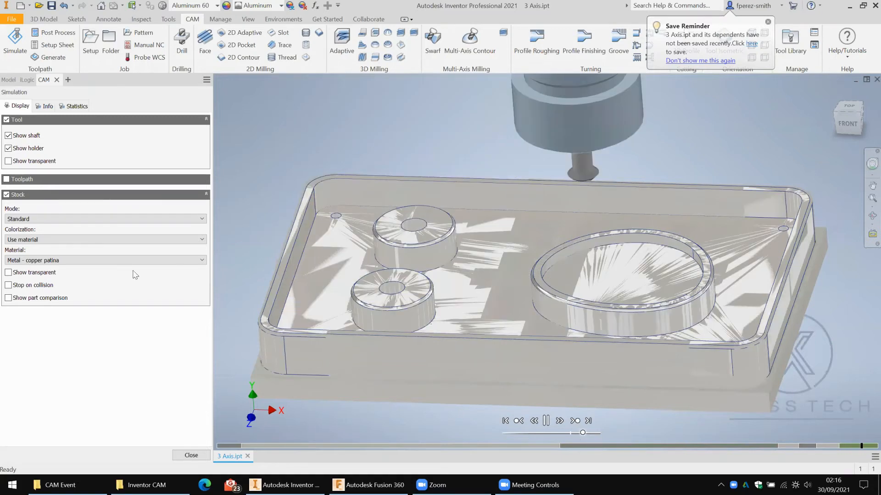
- Turn on the part comparison for the simulated stock, examine the machined tray from different angles, and close the simulation
click(8, 300)
mouse_move(545, 261)
middle_down()
mouse_move(549, 246)
mouse_move(506, 249)
mouse_move(573, 246)
mouse_move(558, 276)
mouse_move(555, 254)
mouse_move(537, 249)
mouse_move(533, 255)
middle_up()
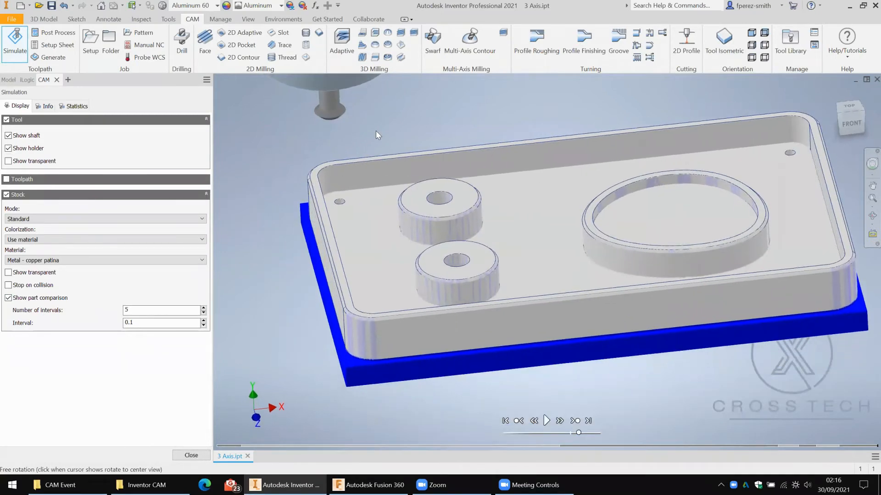
shift+middle_drag(375, 132, 372, 164)
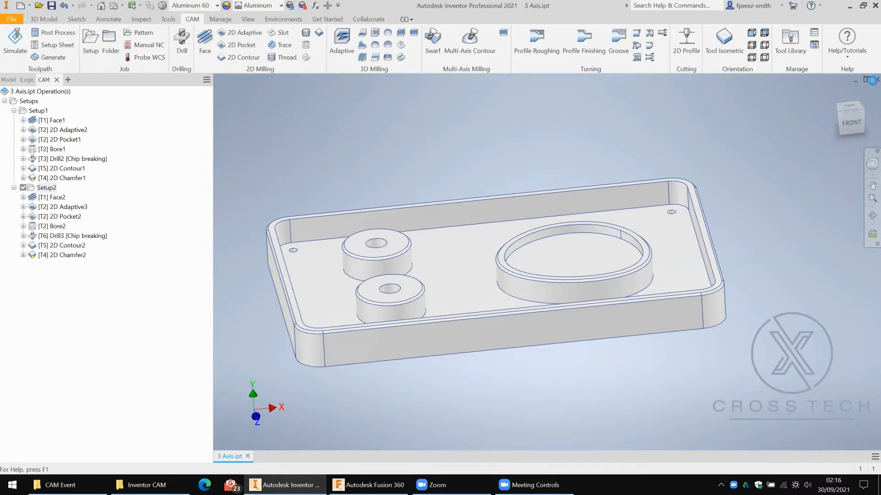
- Close the Inventor CAM folder window and the 3 Axis.ipt part
click(139, 485)
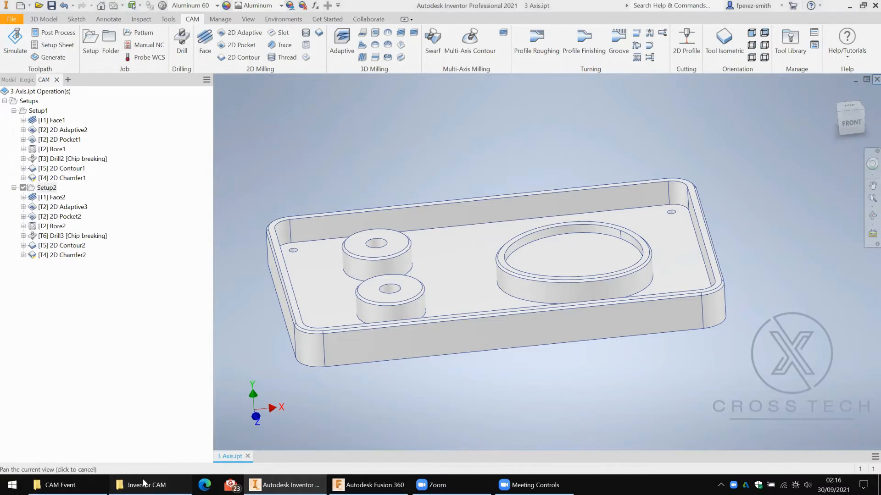
click(133, 484)
right_click(141, 485)
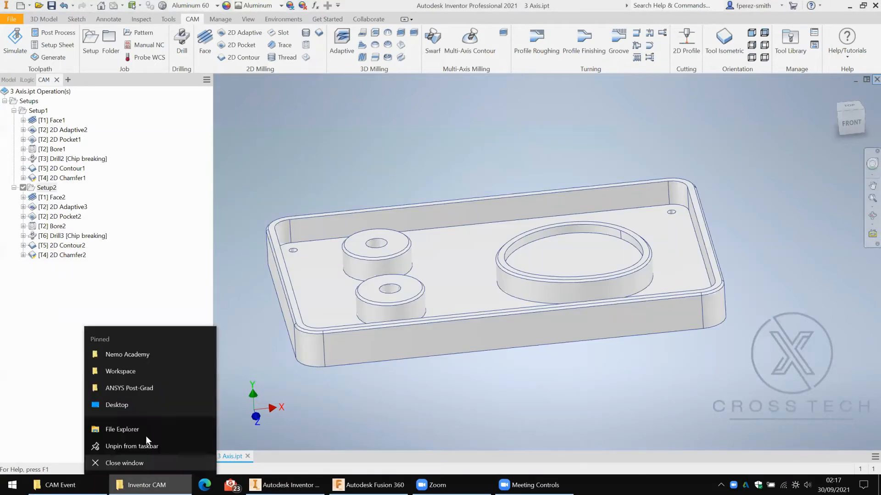
click(133, 463)
click(69, 485)
click(877, 79)
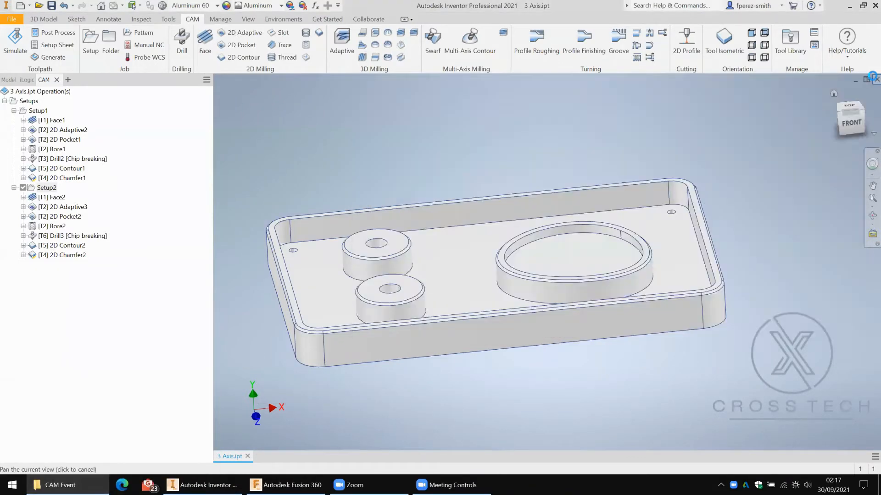
- Open 3 Axis Simultaneous.ipt from the CAM Event folder in Inventor and orbit around the part
click(87, 481)
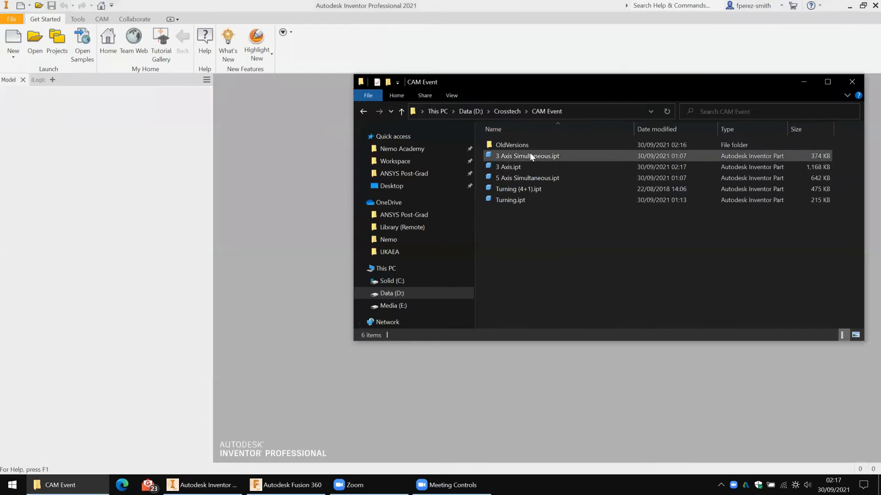
drag(527, 156, 290, 173)
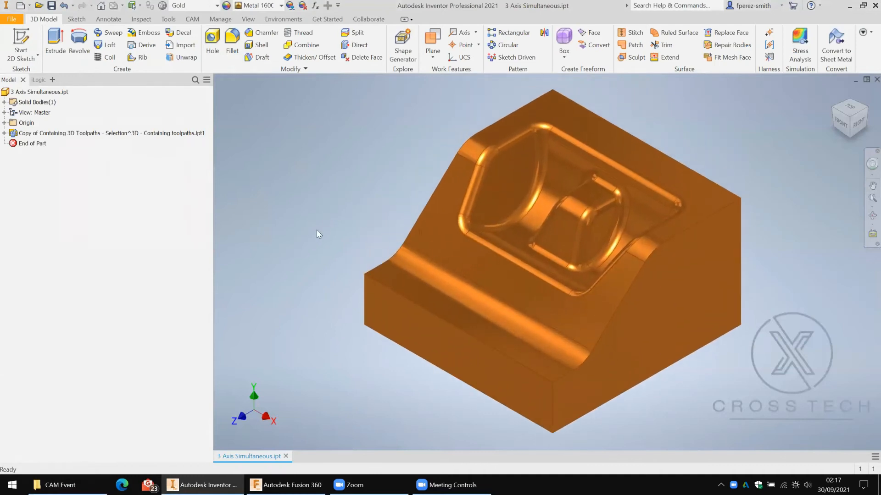
mouse_move(316, 230)
shift+middle_down()
mouse_move(320, 218)
mouse_move(312, 222)
shift+middle_up()
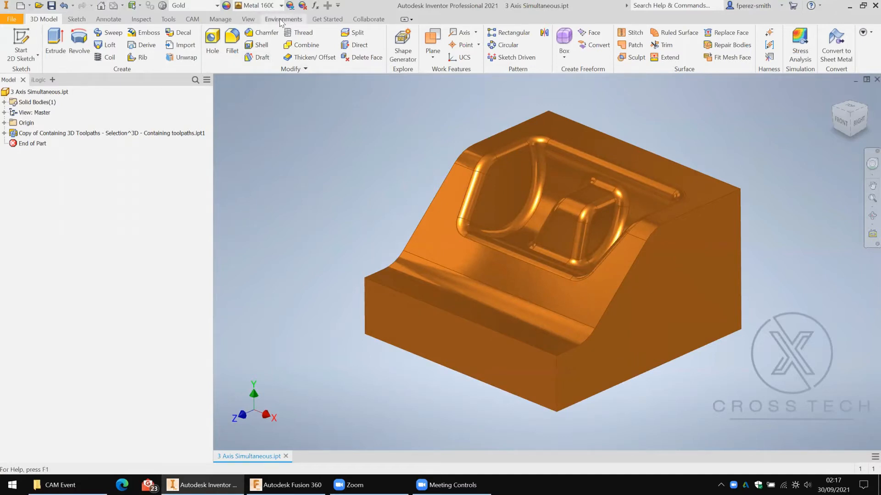
- Create a milling setup with Z normal to the flat front ledge, X along the ledge's front edge, and the origin at the stock's upper front-left corner
click(191, 19)
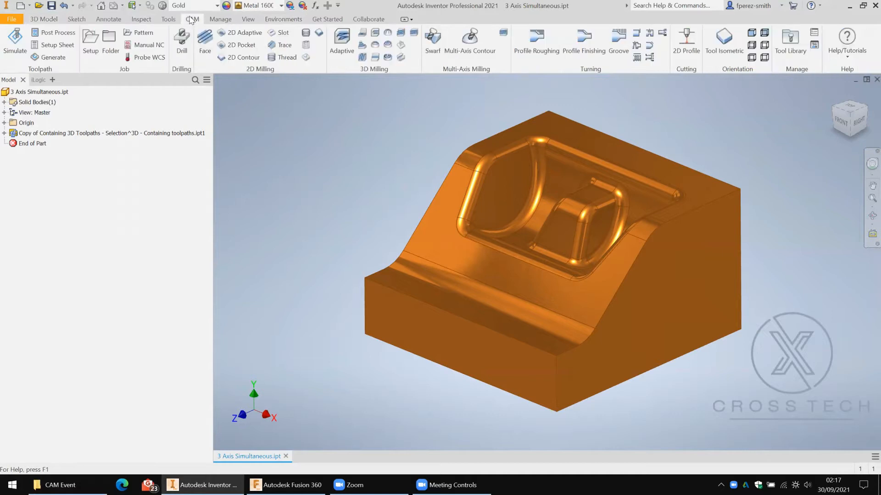
click(89, 50)
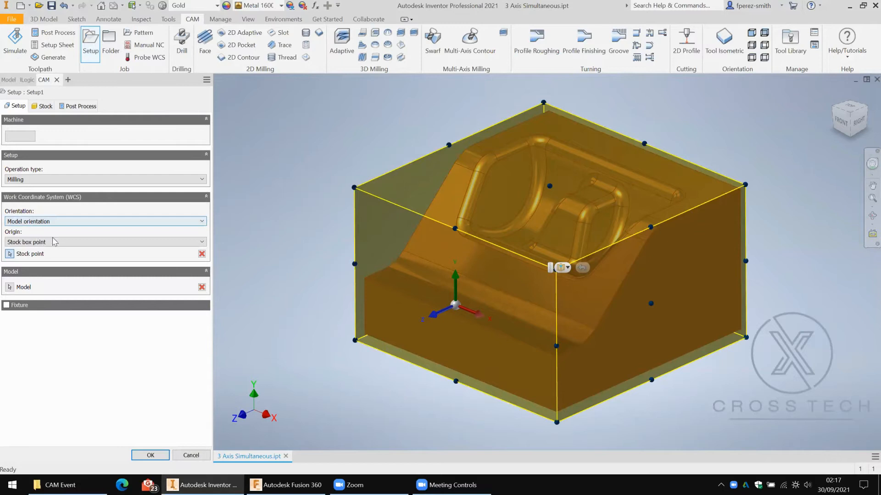
click(58, 222)
click(57, 238)
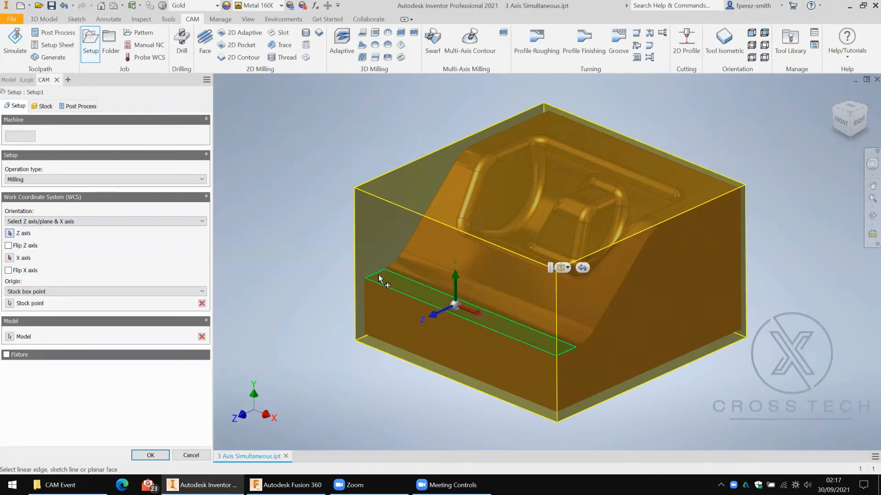
click(379, 278)
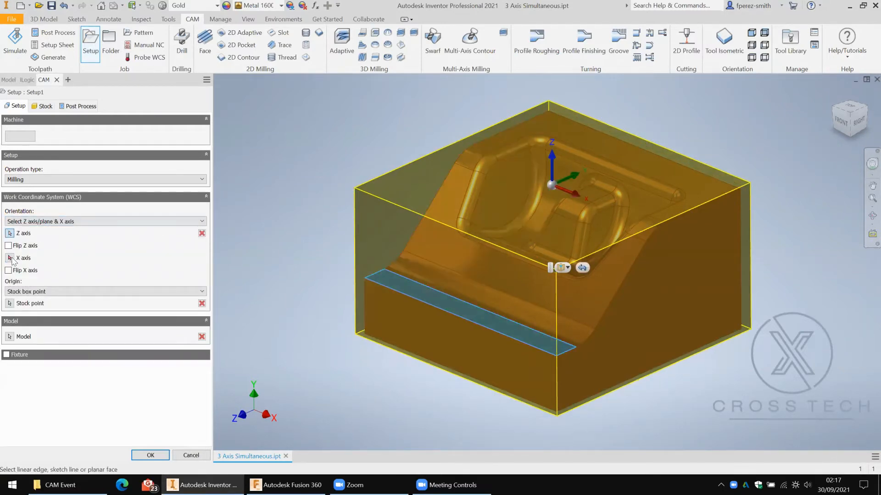
click(380, 288)
click(17, 304)
click(354, 187)
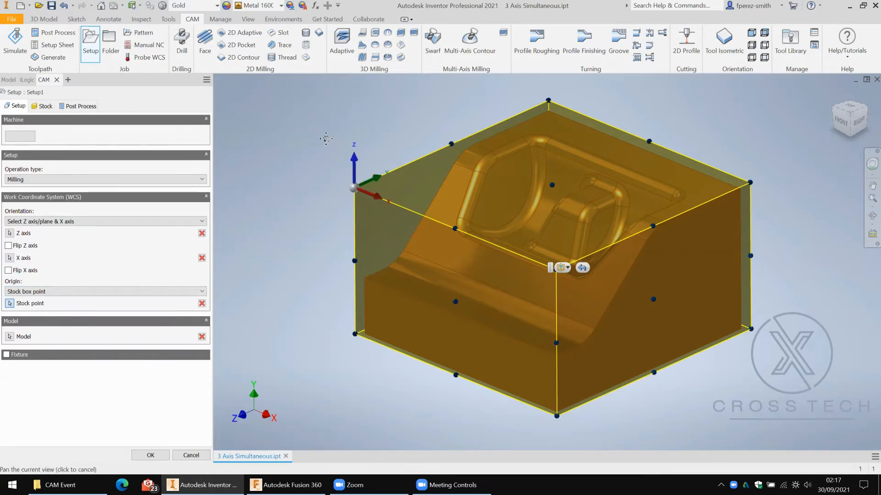
middle_drag(326, 142, 309, 153)
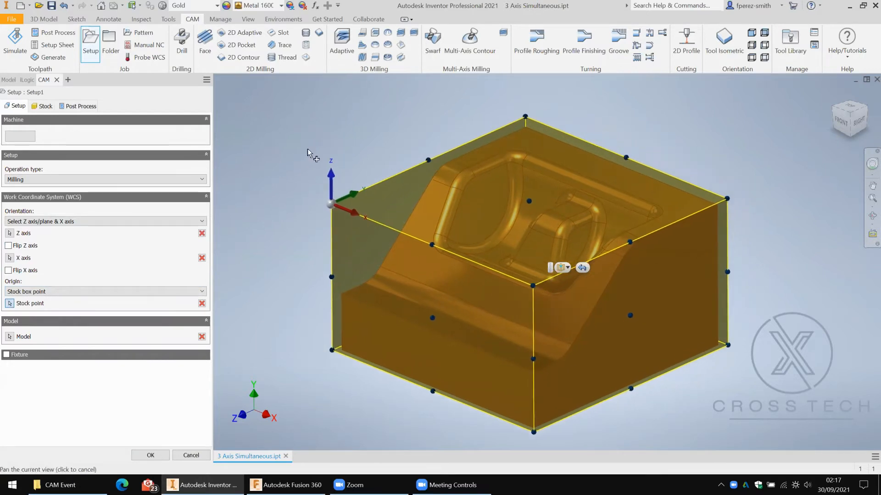
- Define the stock as a relative size box with 0 mm side and top offsets, and accept the setup
click(45, 107)
click(60, 145)
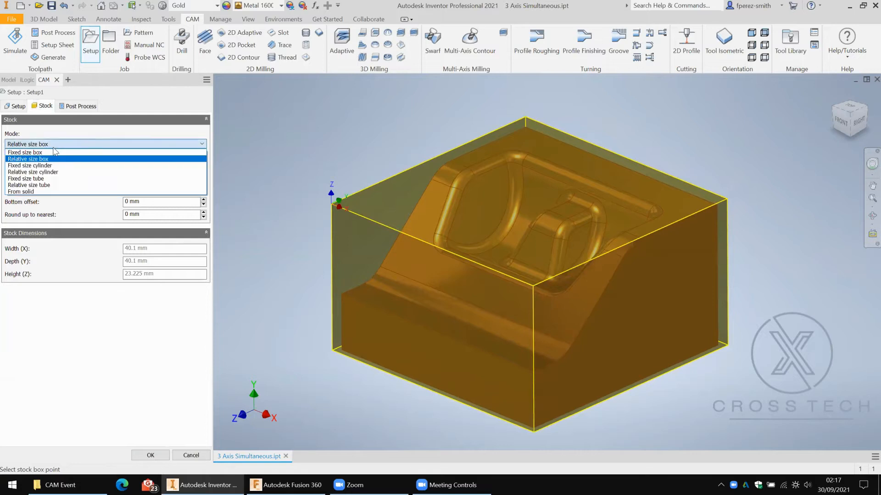
click(38, 160)
drag(166, 178, 91, 190)
text(00)
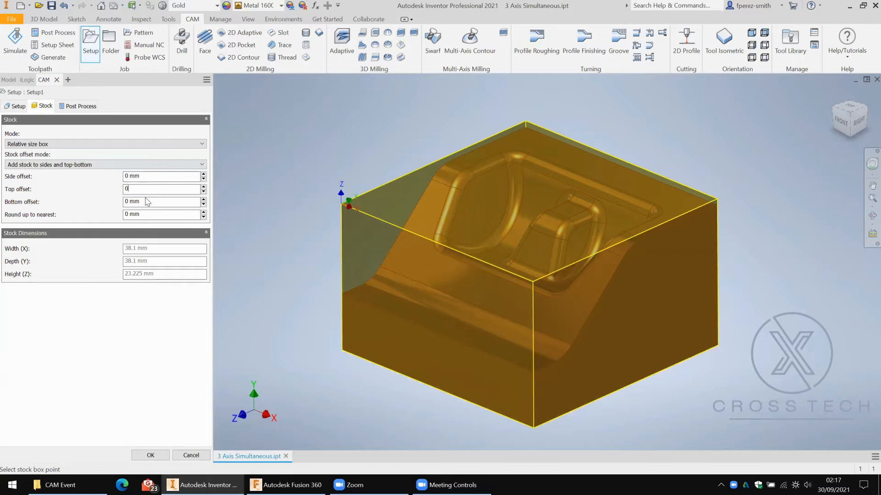
click(151, 455)
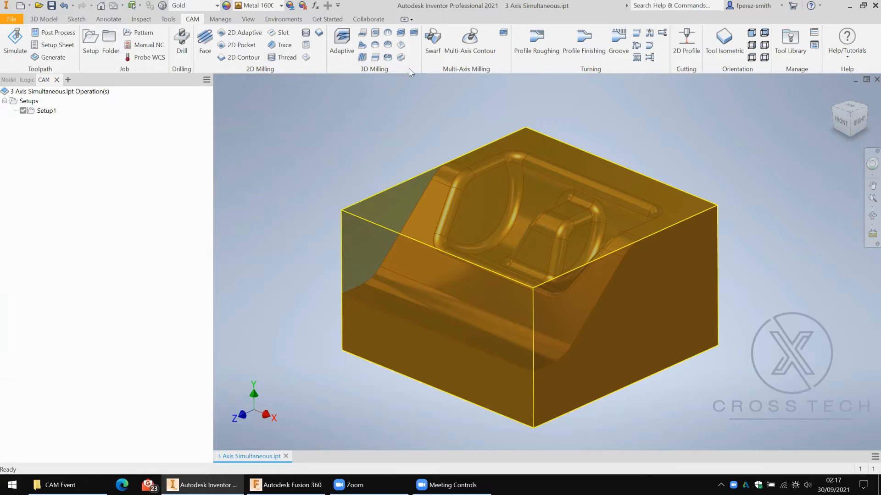
- Start a 3D Adaptive operation and assign the Ø3R1mm bullnose end mill from the bull-nose mill tools
click(345, 44)
click(340, 49)
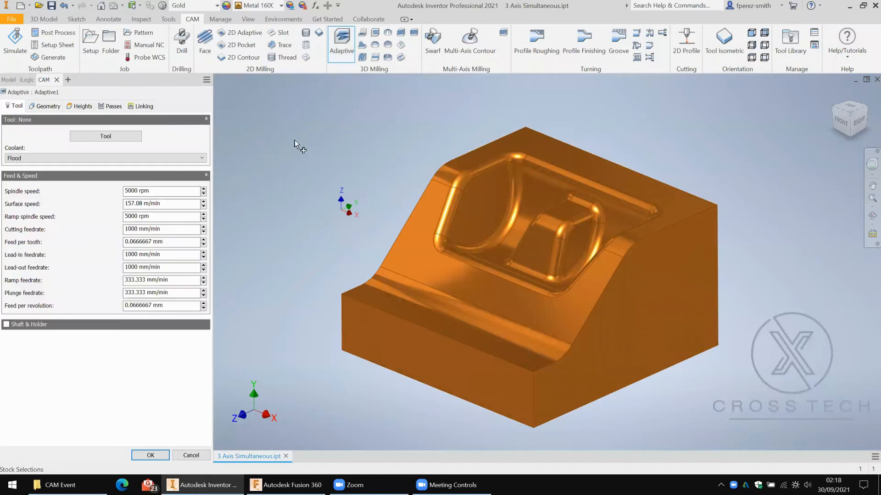
middle_drag(289, 137, 305, 140)
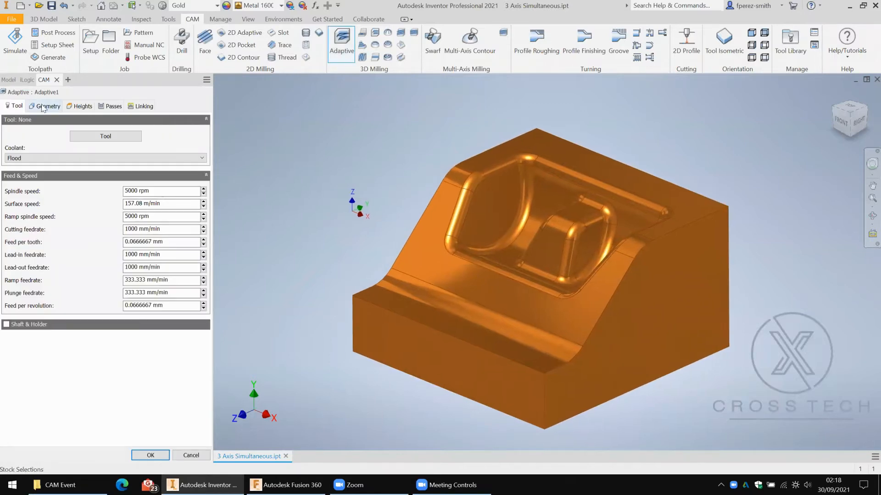
click(109, 137)
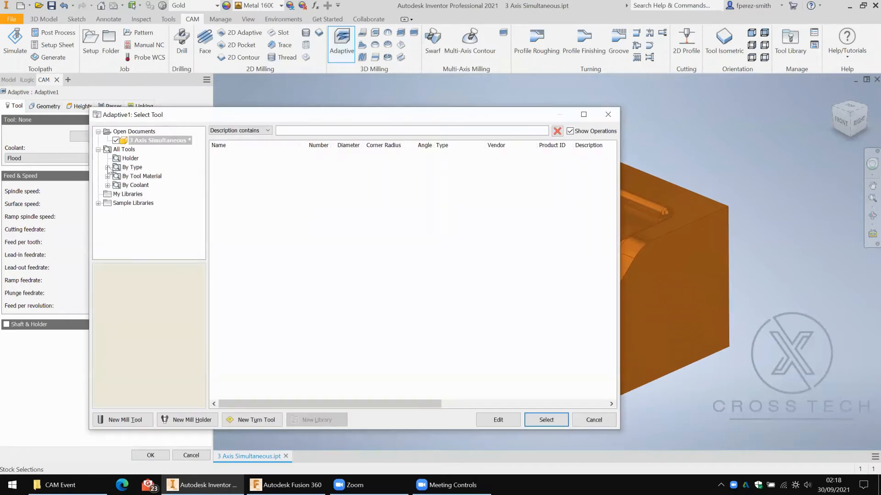
click(107, 168)
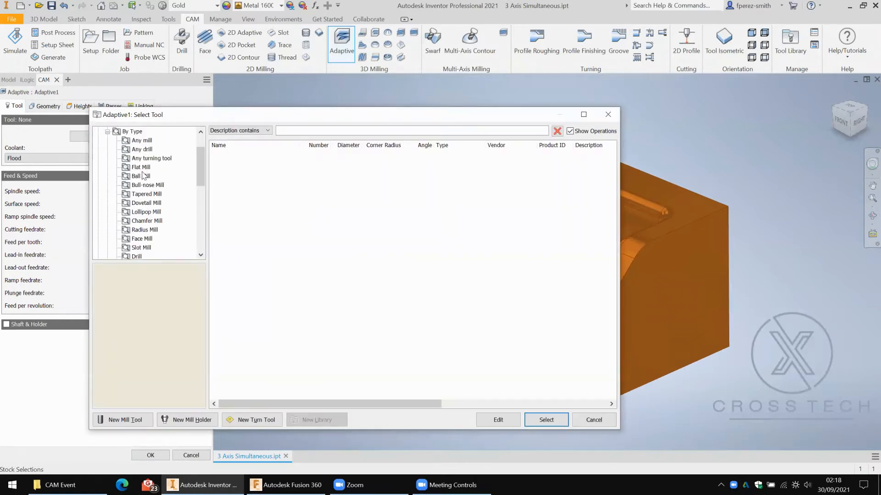
click(154, 186)
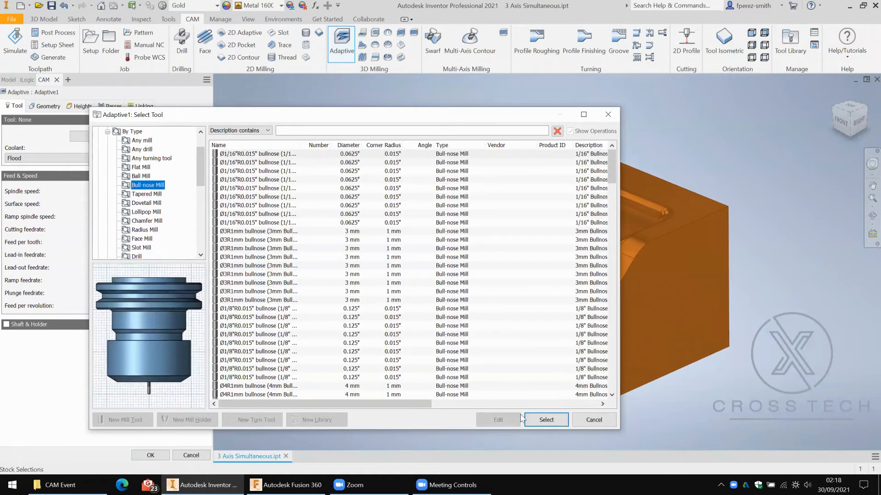
click(548, 420)
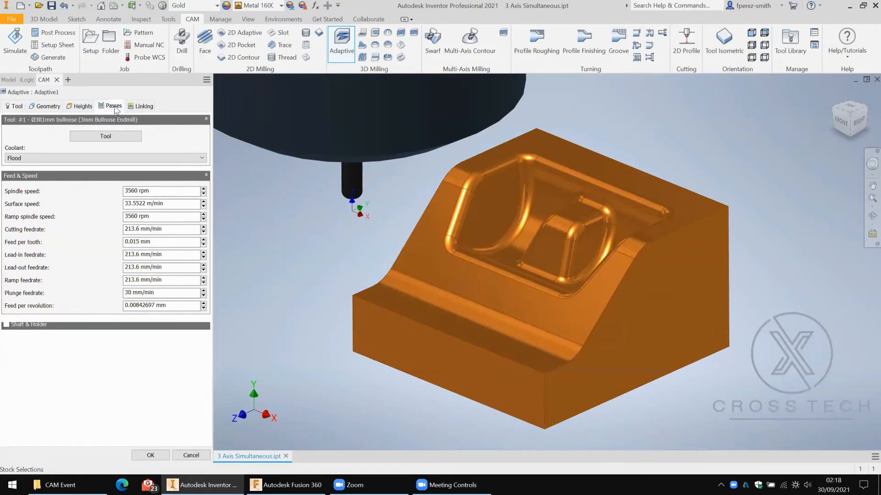
- Change the stay-down level in the adaptive operation's linking settings and generate the toolpath
click(111, 106)
click(143, 106)
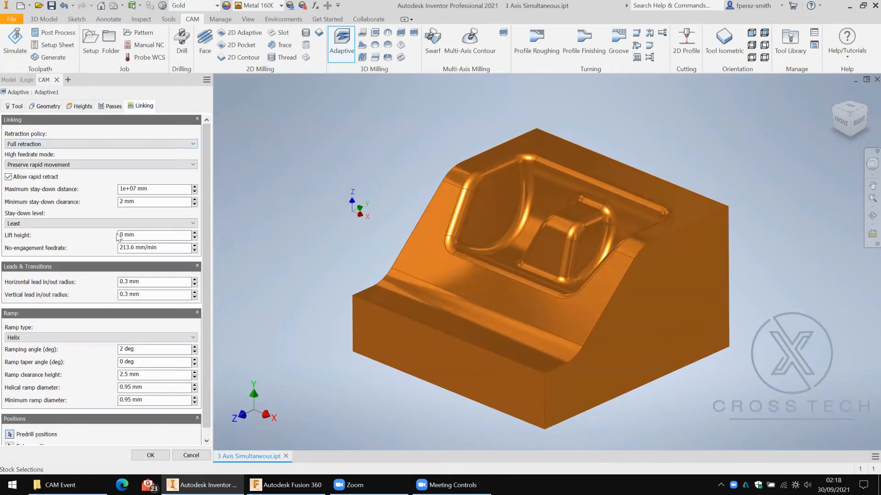
click(51, 223)
click(46, 300)
click(147, 456)
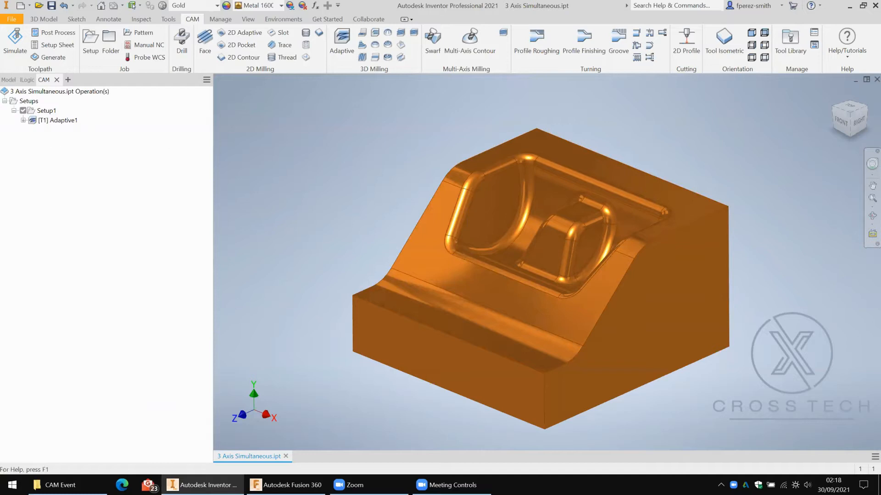
- Preview the adaptive toolpath on the part, and run a stock-removal simulation of Setup1 from a lower front view
click(59, 121)
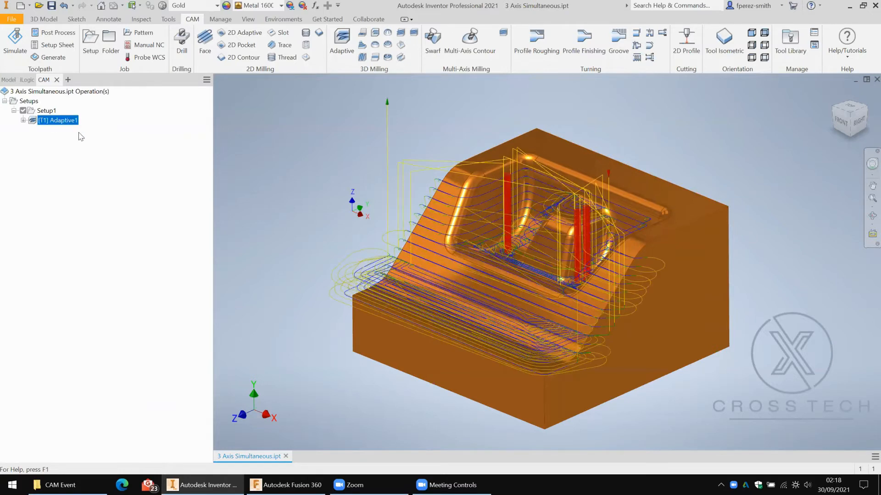
click(96, 177)
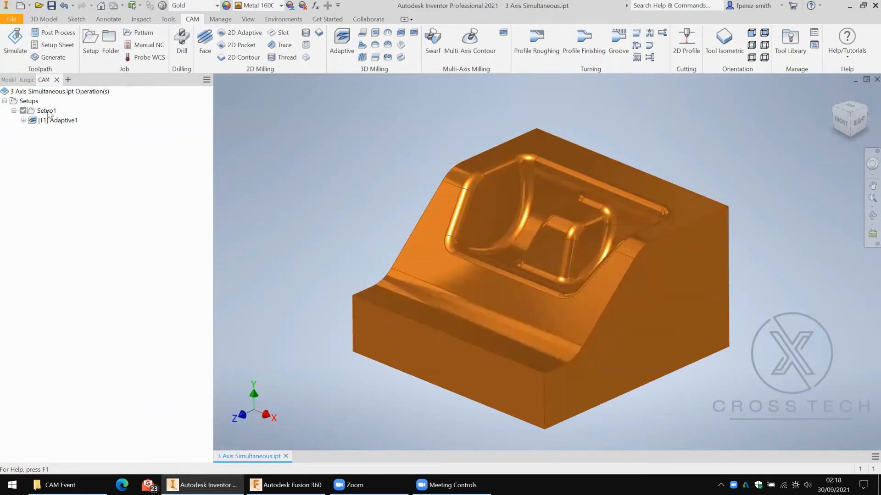
click(46, 111)
click(14, 41)
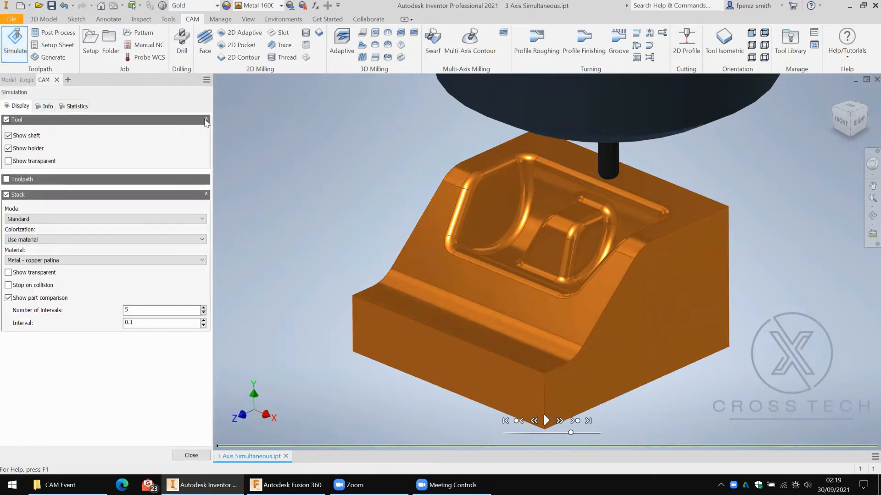
shift+middle_drag(362, 261, 260, 264)
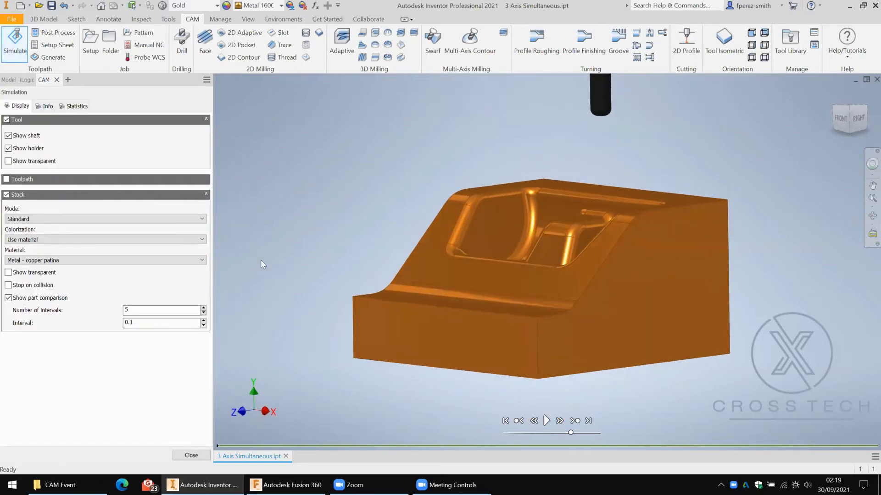
click(546, 420)
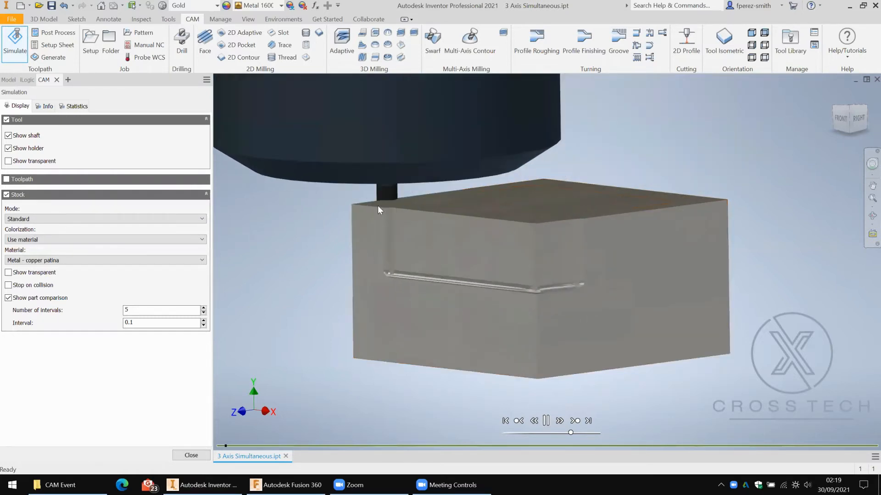
- Turn off the part comparison, play the roughing simulation to its end at a higher speed, and close it
click(8, 298)
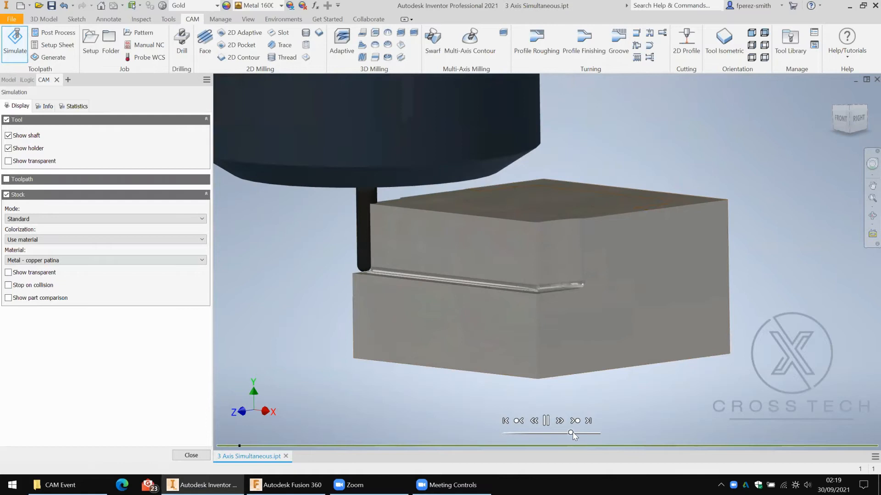
drag(572, 433, 587, 434)
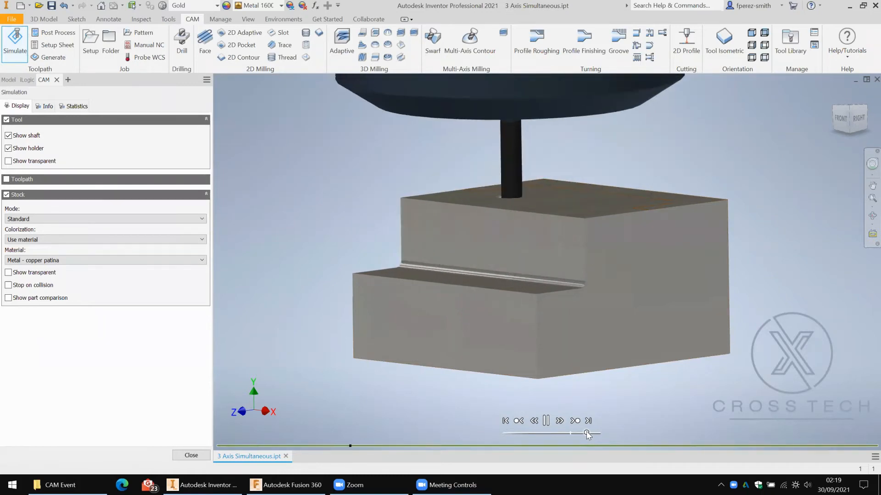
drag(588, 434, 594, 434)
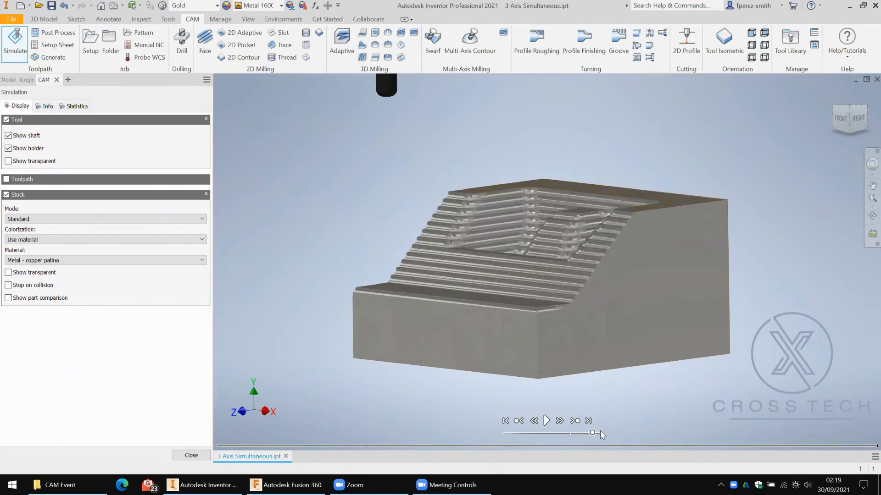
shift+middle_drag(579, 234, 385, 41)
key(Escape)
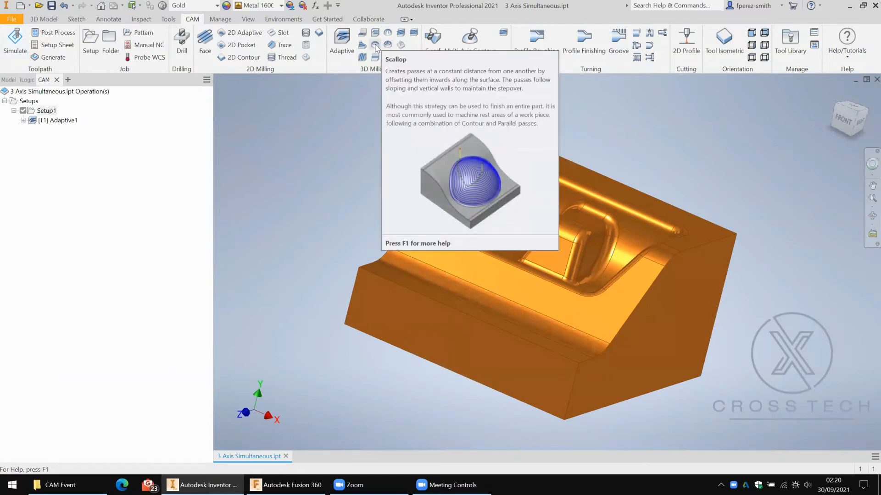
- Start a 3D Scallop operation and assign the Ø1/16" ball end mill from the ball mill tools
click(375, 54)
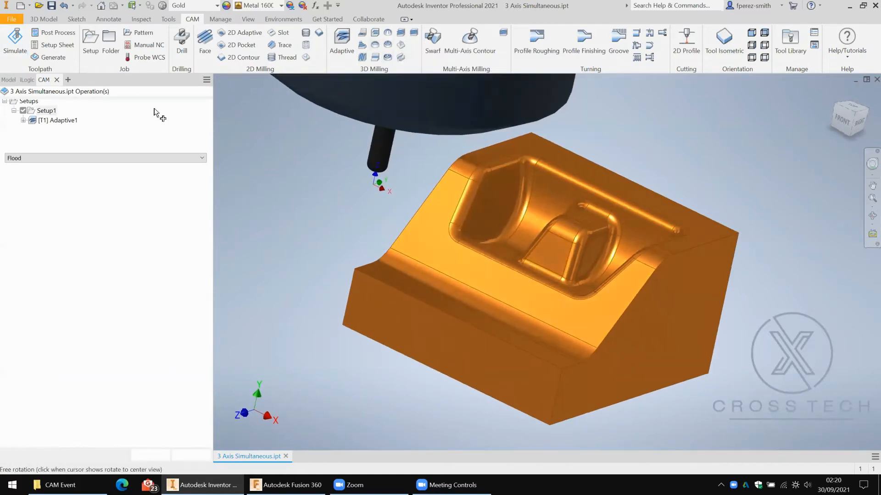
click(105, 135)
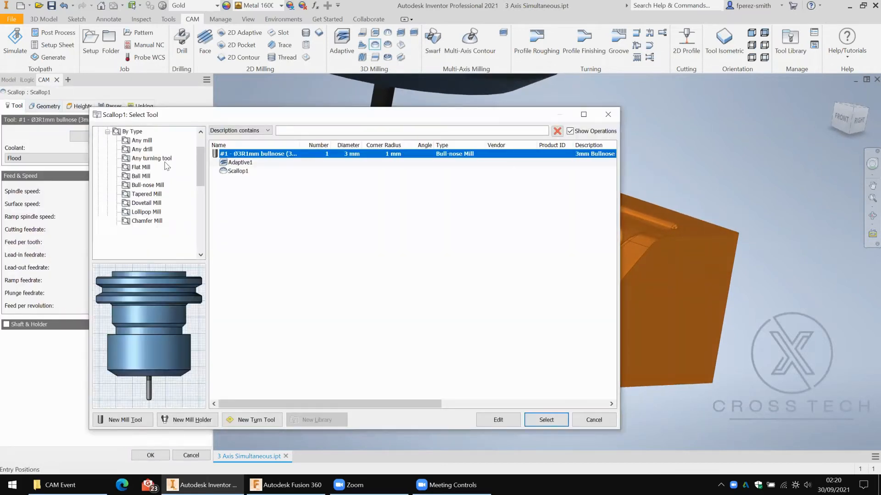
click(140, 177)
click(251, 239)
click(254, 161)
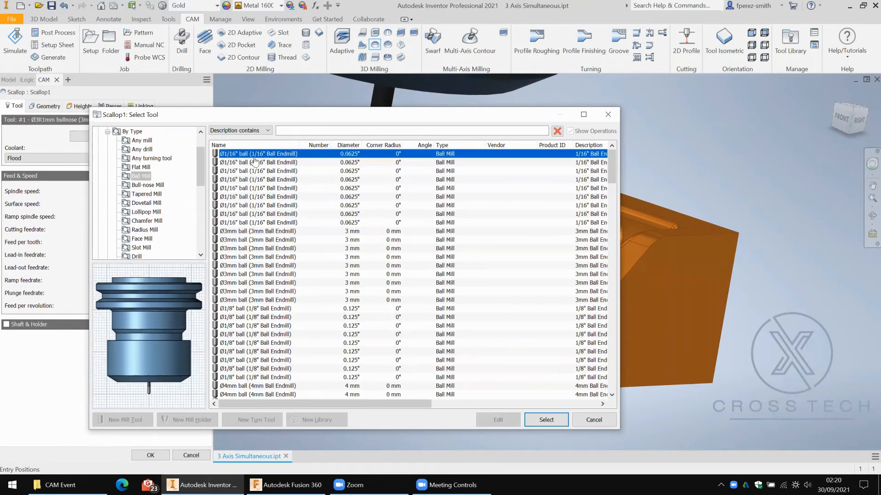
click(552, 423)
- Replace the scallop operation's tool with the Ø3mm ball end mill
shift+middle_drag(507, 363, 464, 281)
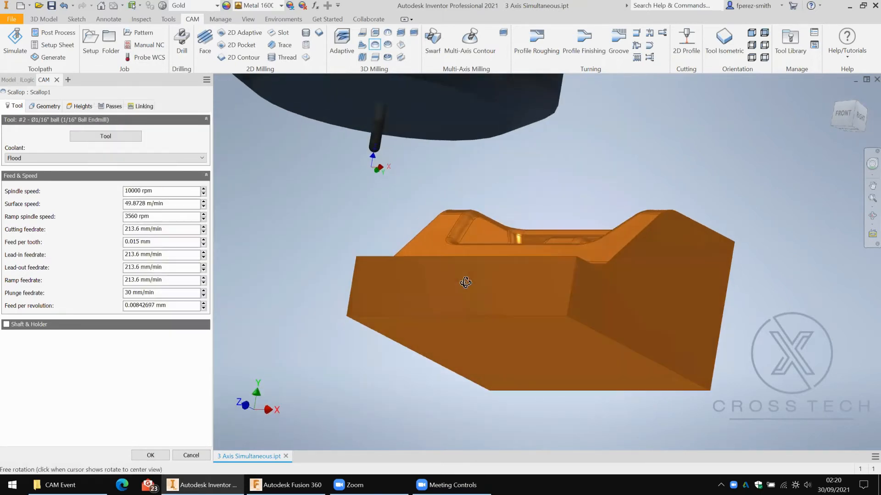
shift+middle_drag(103, 146, 227, 175)
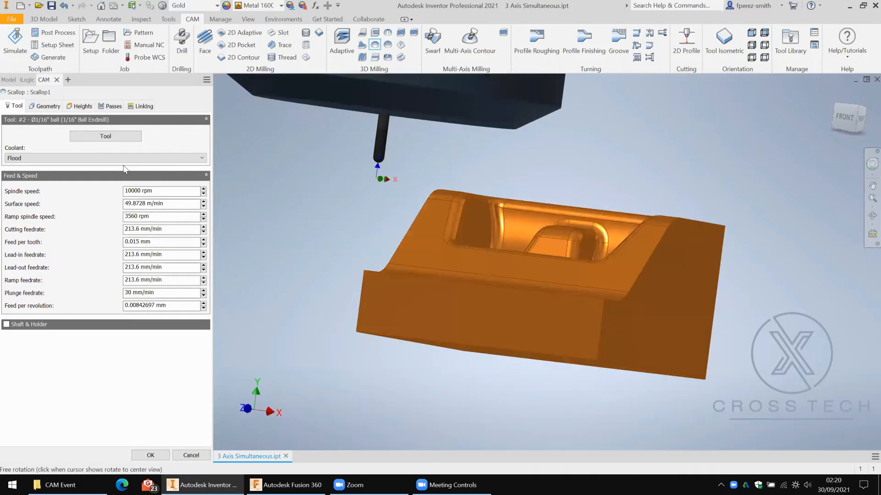
click(106, 136)
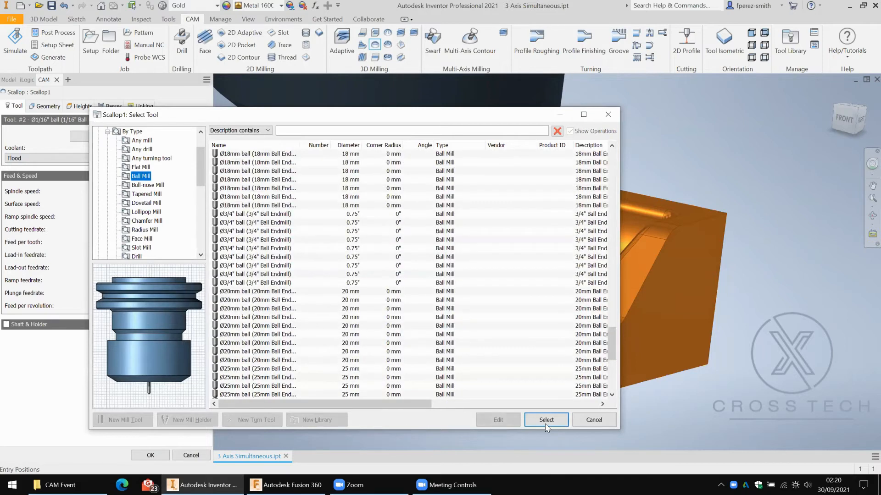
scroll(500, 276, up, 5)
double_click(491, 278)
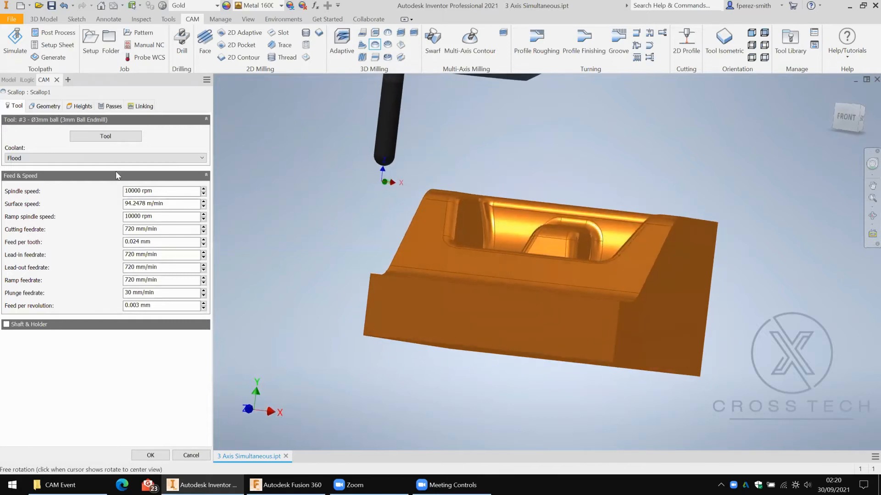
- Reduce the stepover in the scallop operation's passes settings and generate the toolpath
click(133, 194)
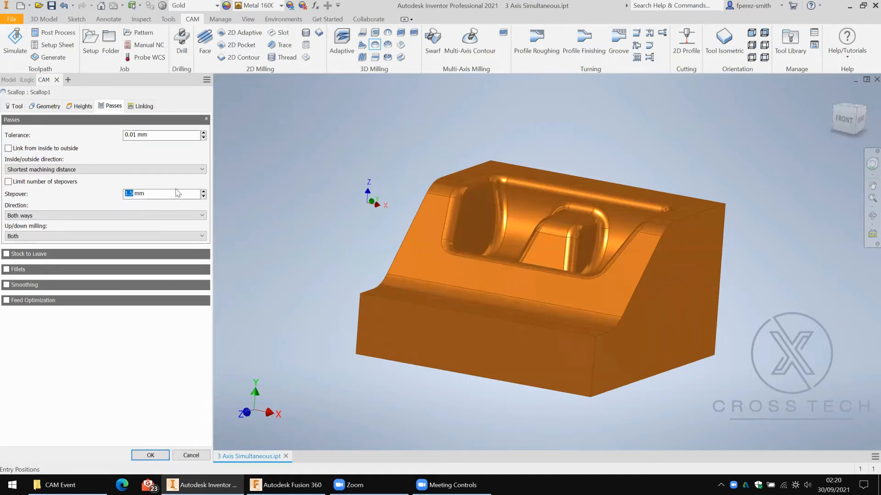
text(0)
click(151, 455)
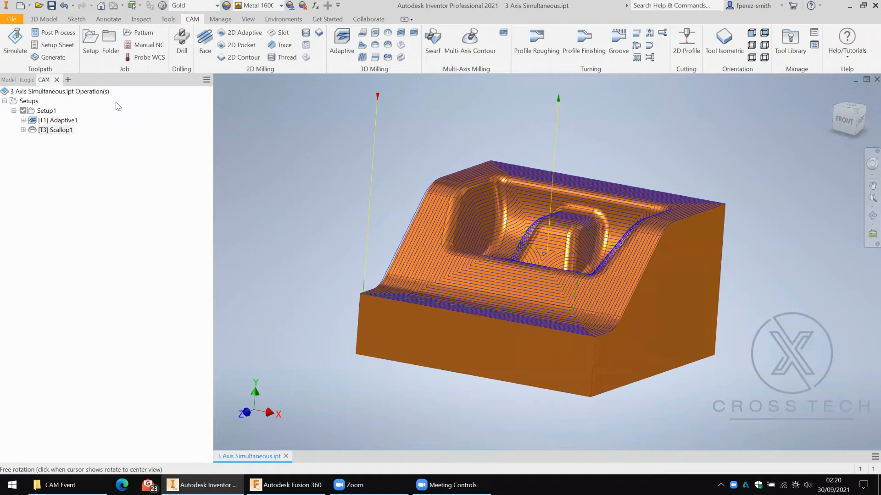
- Edit the scallop operation to a finer stepover, regenerate it, and inspect the passes around the pocket
shift+middle_drag(116, 102, 103, 108)
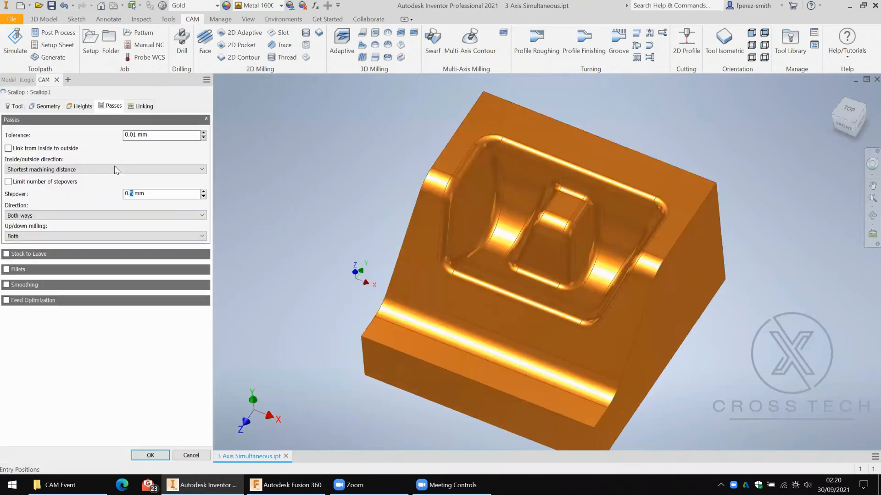
click(144, 455)
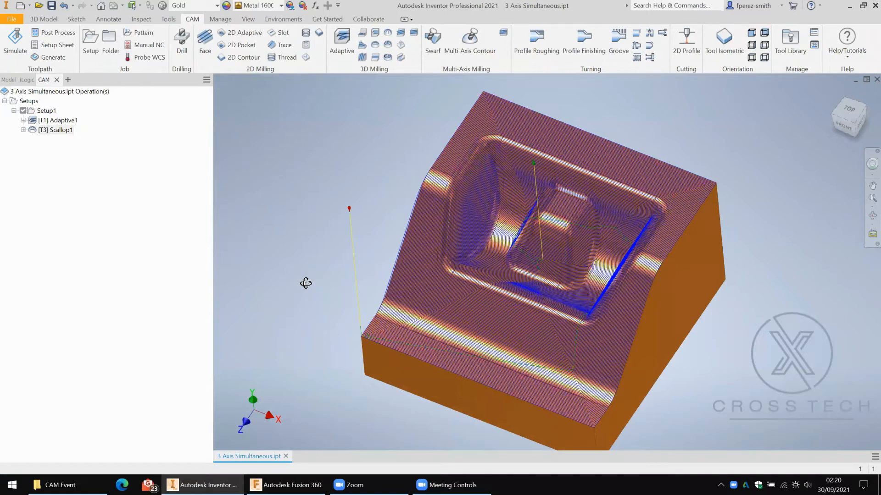
drag(292, 281, 272, 291)
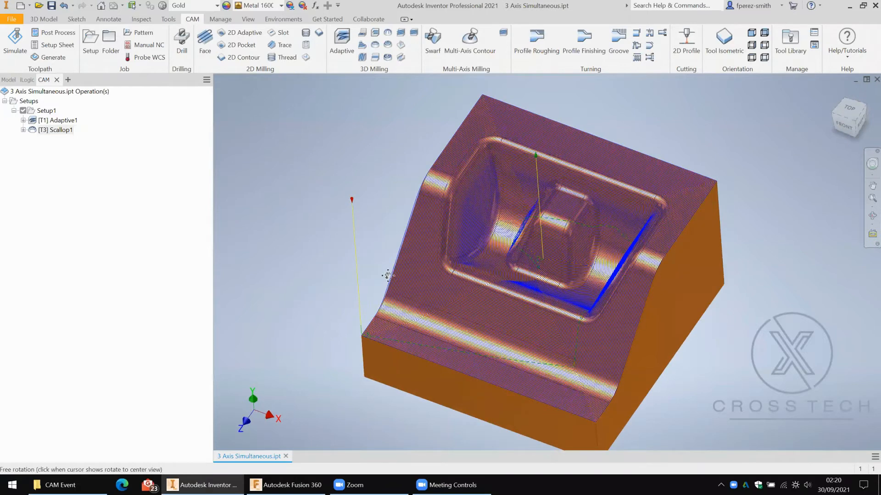
shift+middle_drag(467, 259, 448, 260)
scroll(448, 260, down, 3)
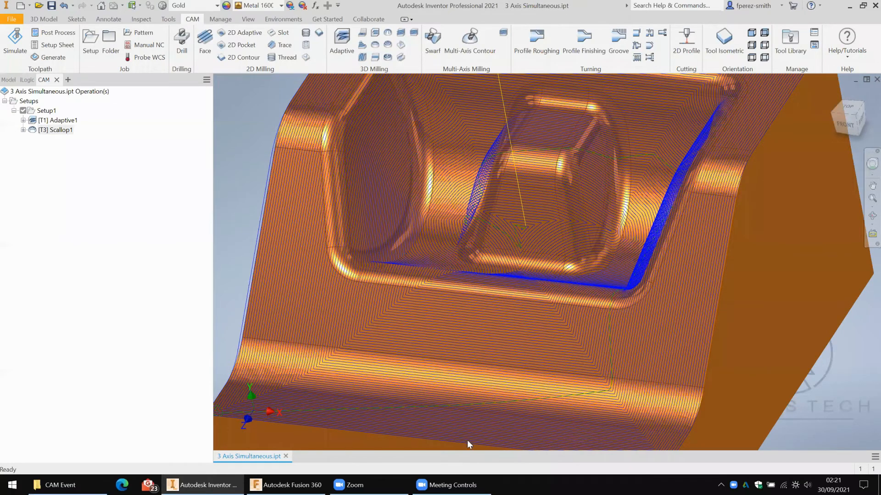
- Simulate the whole setup through the adaptive roughing and scallop finishing, adjusting the playback speed
scroll(468, 440, down, 3)
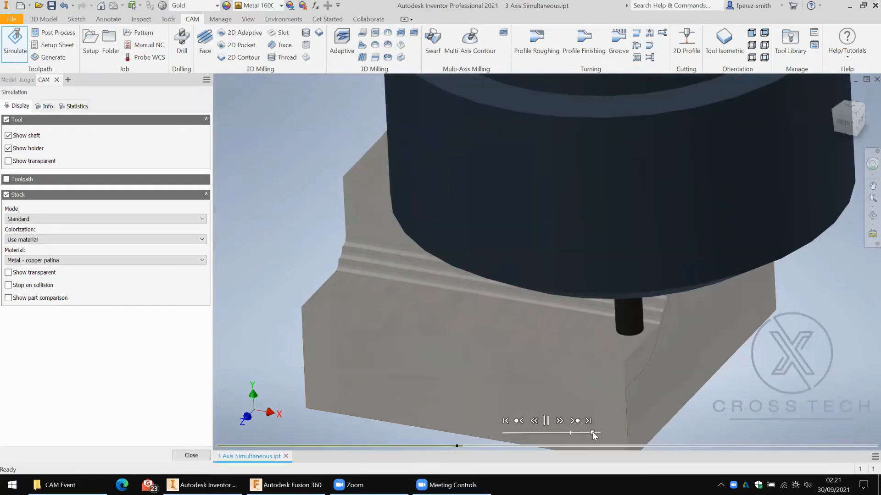
drag(593, 432, 590, 433)
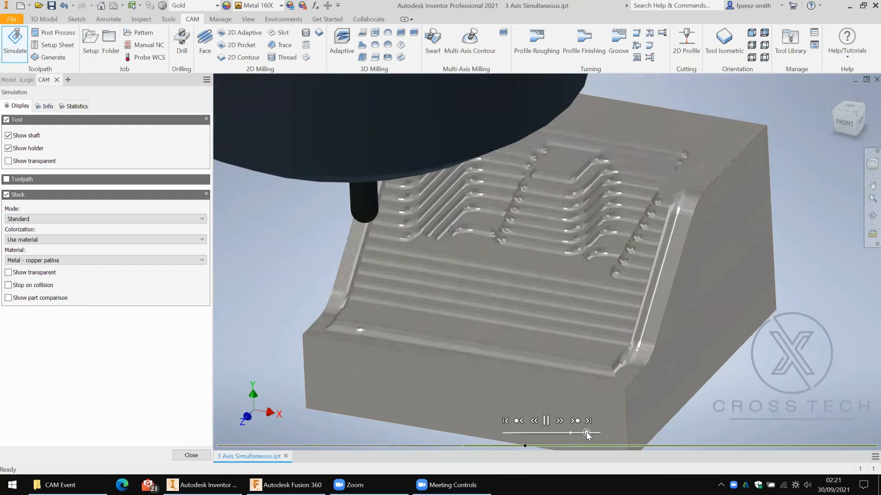
drag(587, 434, 595, 433)
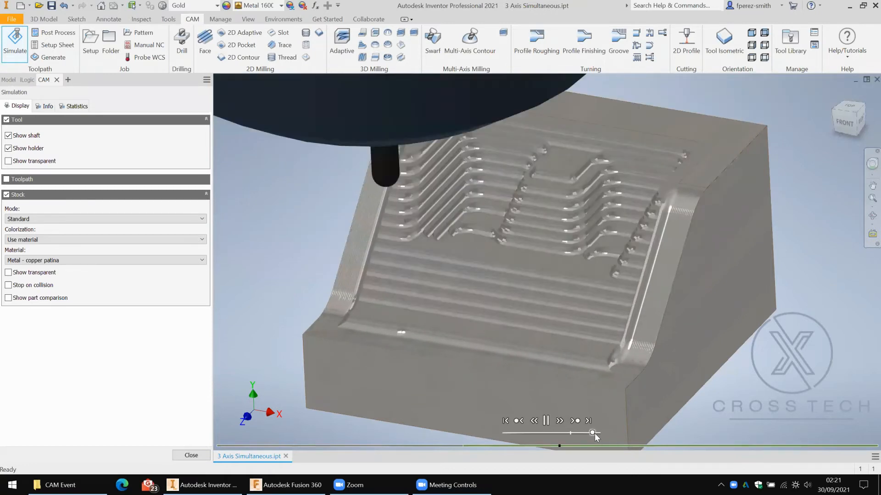
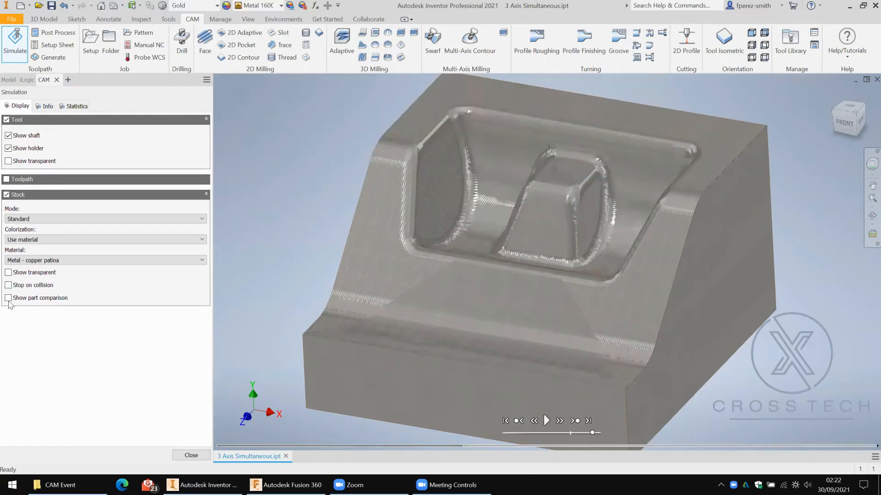
- Turn on the part comparison with 5 intervals of 0.1 and examine the machined pocket and boss up close
click(8, 298)
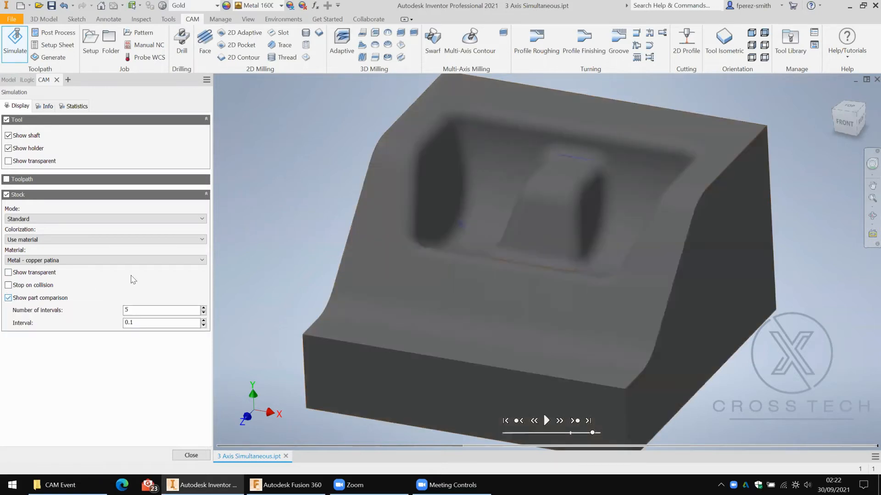
shift+middle_drag(459, 245, 531, 158)
scroll(530, 159, up, 5)
middle_drag(351, 300, 661, 160)
scroll(641, 178, down, 6)
middle_drag(532, 226, 264, 403)
- Close the simulation and the 3 Axis Simultaneous part
click(189, 457)
scroll(336, 155, down, 5)
middle_drag(347, 155, 373, 128)
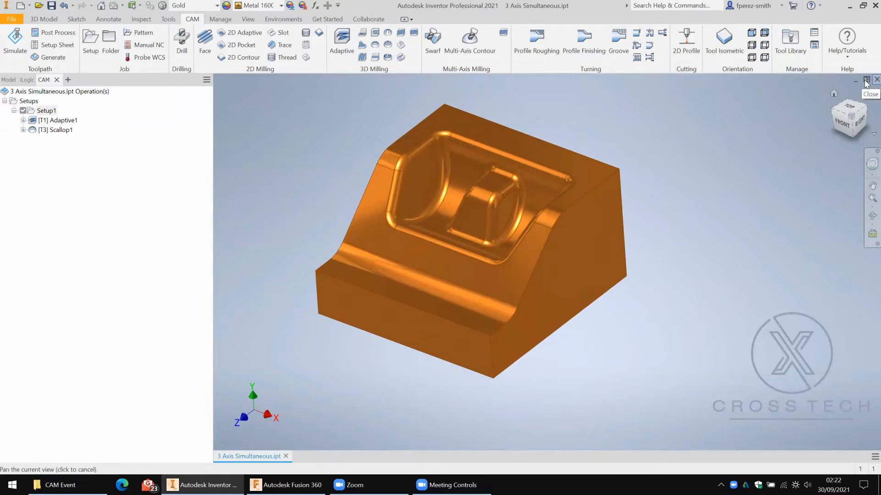
click(866, 81)
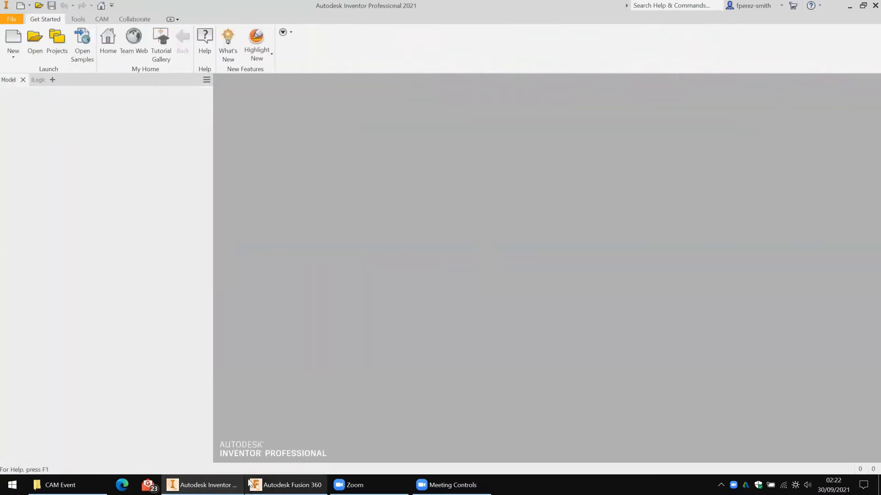
- Switch to the 3+2 Axis model in Fusion 360 and hide the data panel
mouse_move(250, 483)
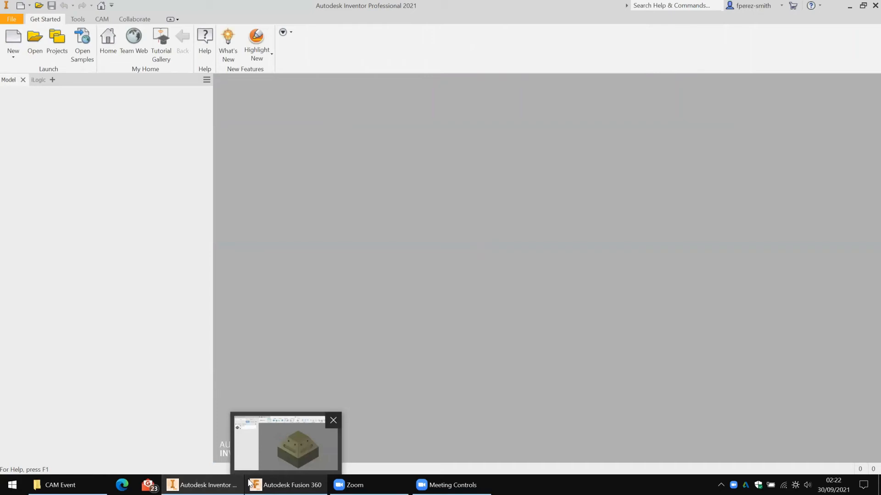
click(277, 483)
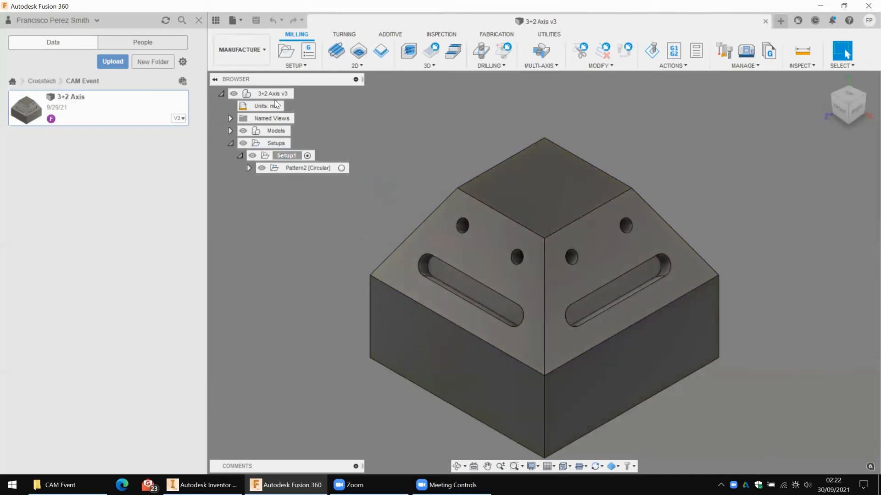
click(199, 20)
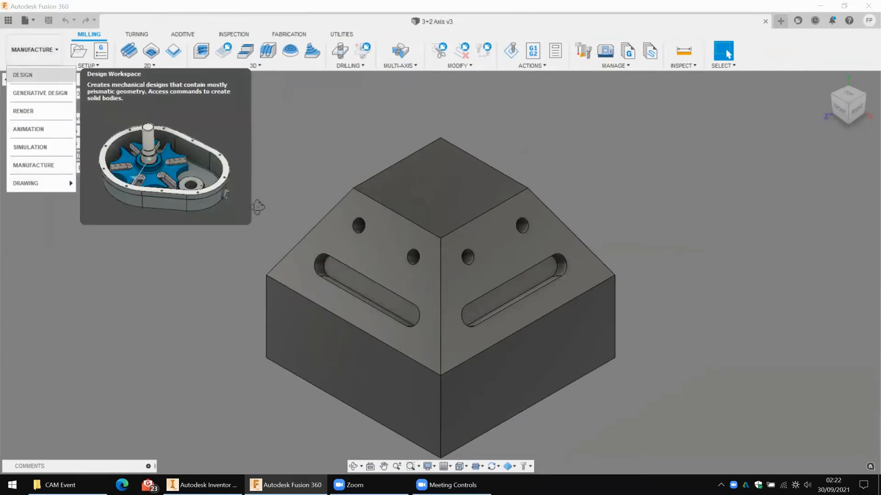
- Switch the 3+2 Axis model to the Design workspace and return it to the Manufacture workspace
shift+middle_drag(292, 190, 246, 145)
key(F6)
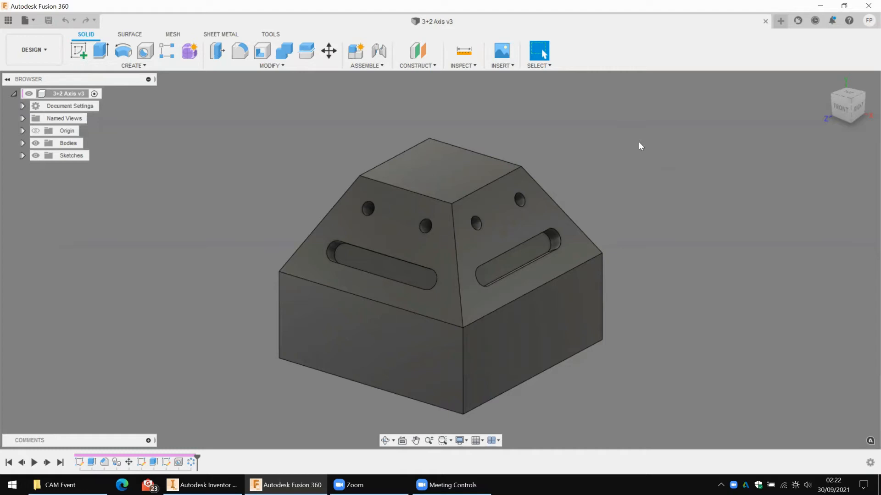
click(39, 52)
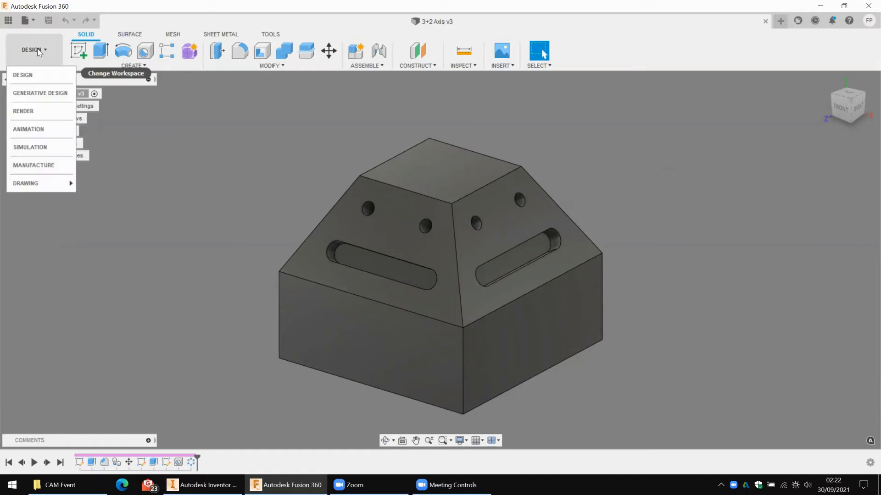
click(48, 167)
click(185, 206)
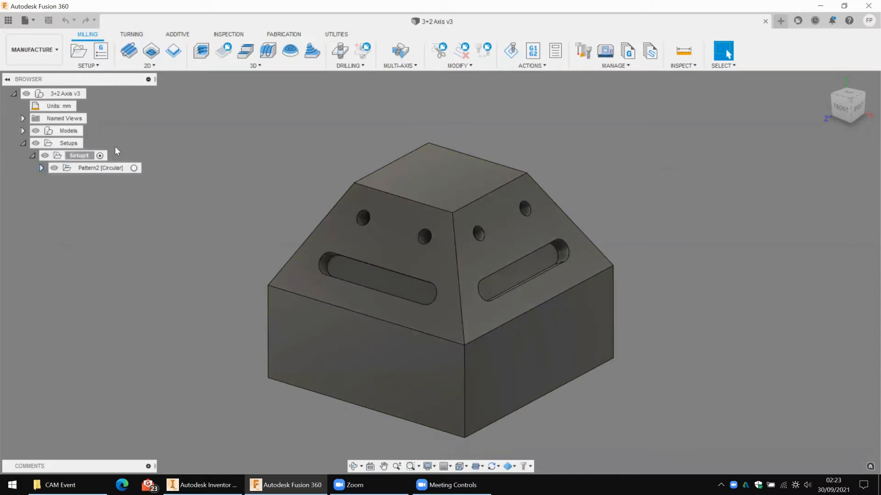
click(79, 53)
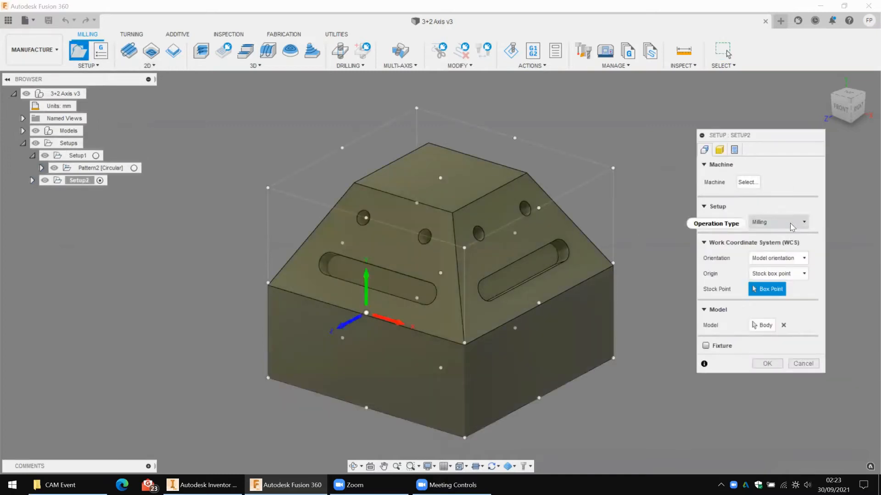
click(788, 263)
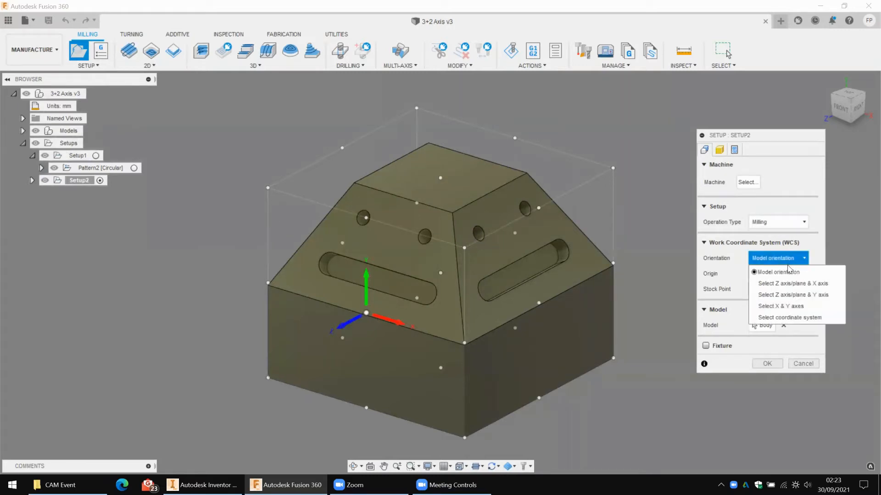
click(789, 284)
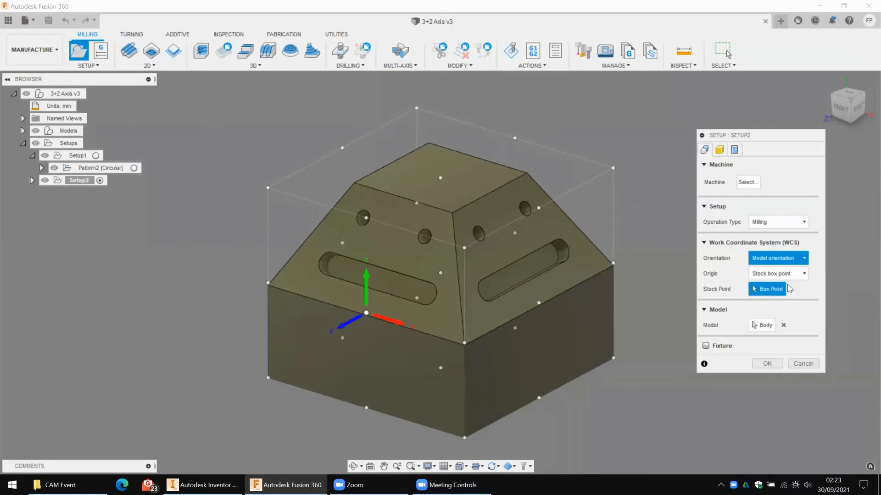
click(409, 183)
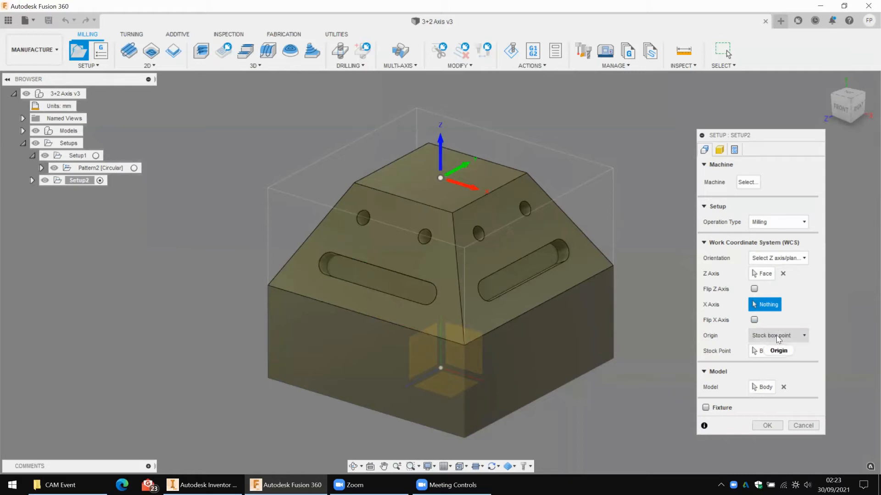
click(378, 319)
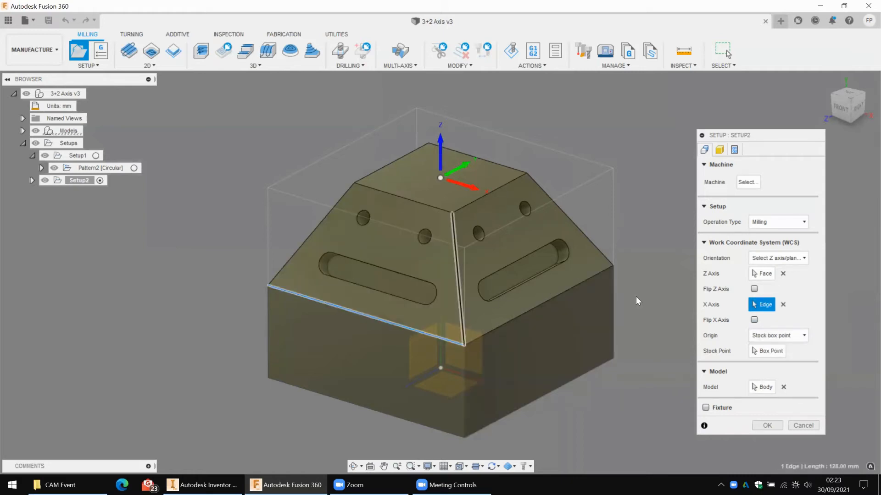
click(770, 351)
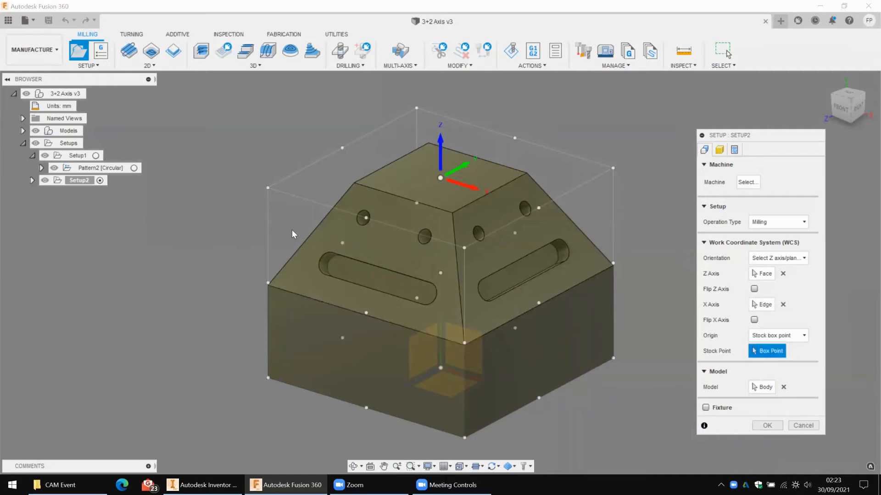
click(265, 187)
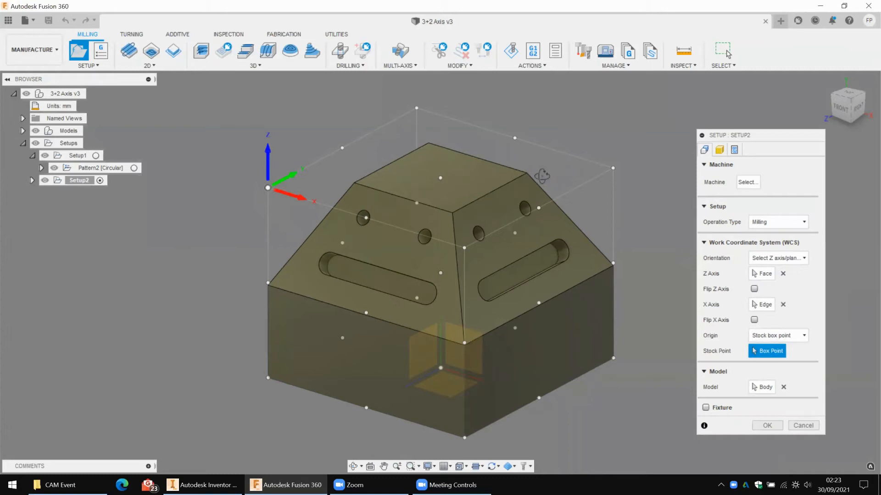
click(719, 149)
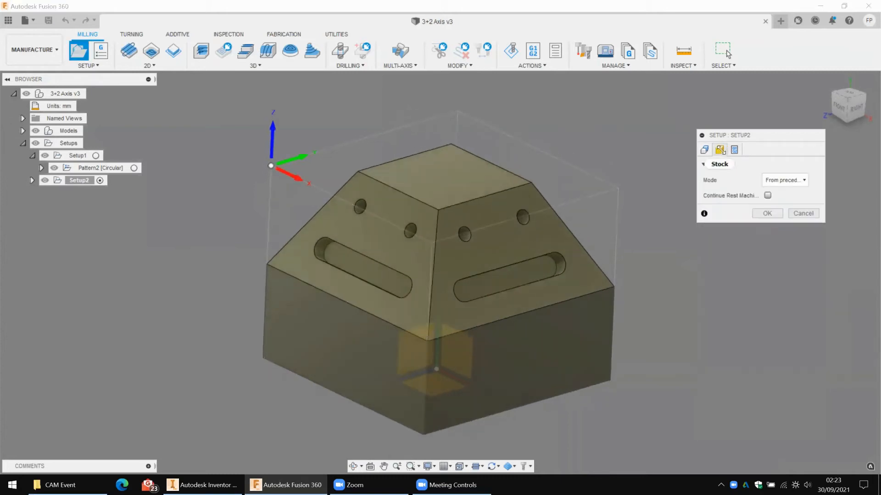
click(792, 179)
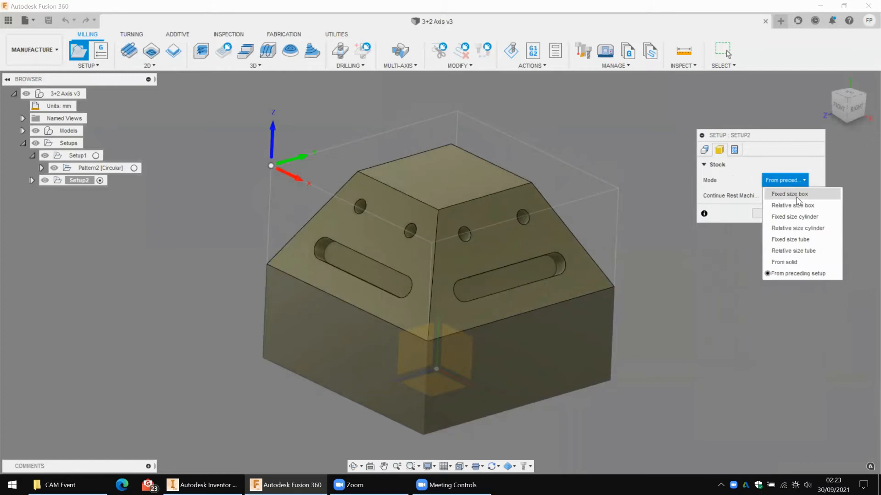
click(795, 195)
click(793, 181)
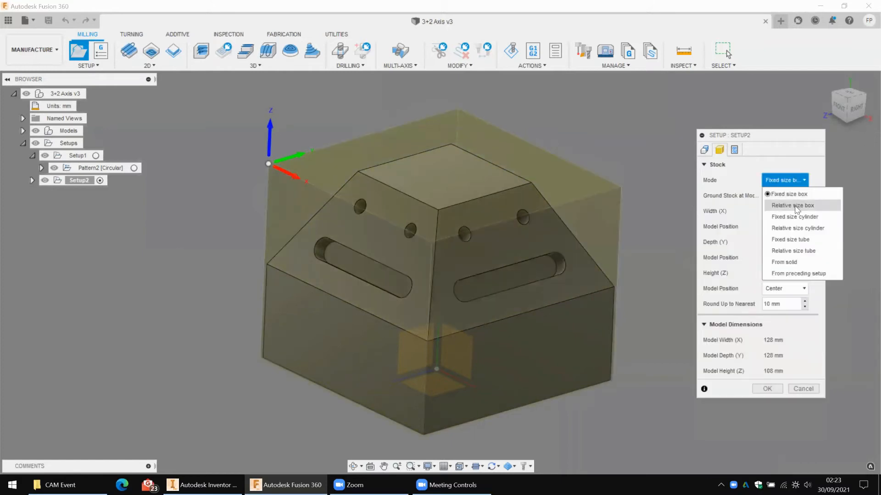
click(797, 206)
click(792, 181)
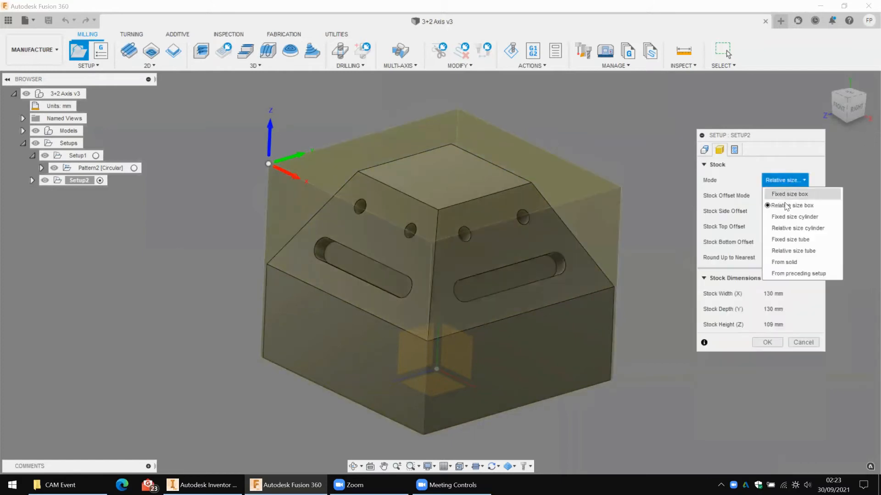
click(797, 263)
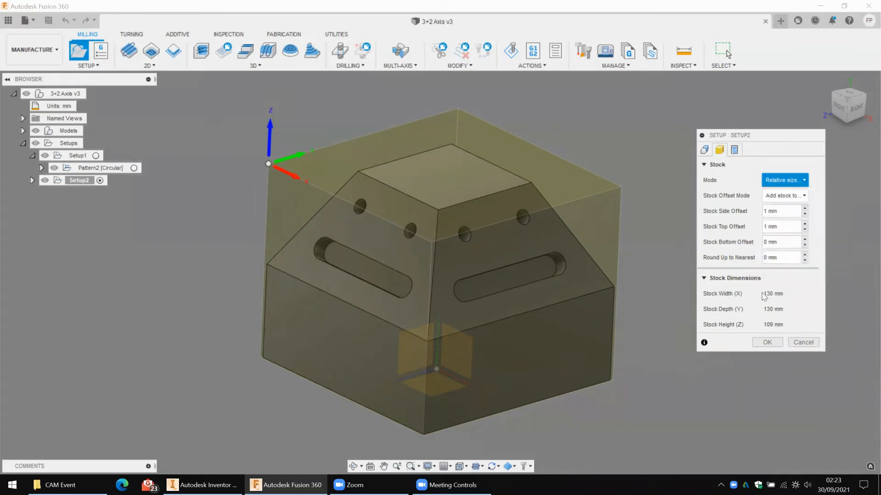
click(774, 280)
click(469, 248)
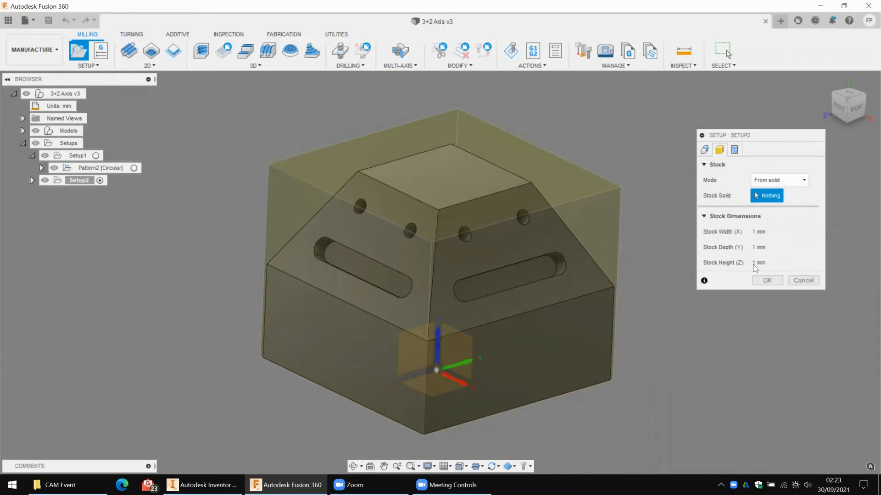
click(802, 280)
- Switch to the Design workspace and show the Body2 - Stock body
click(32, 59)
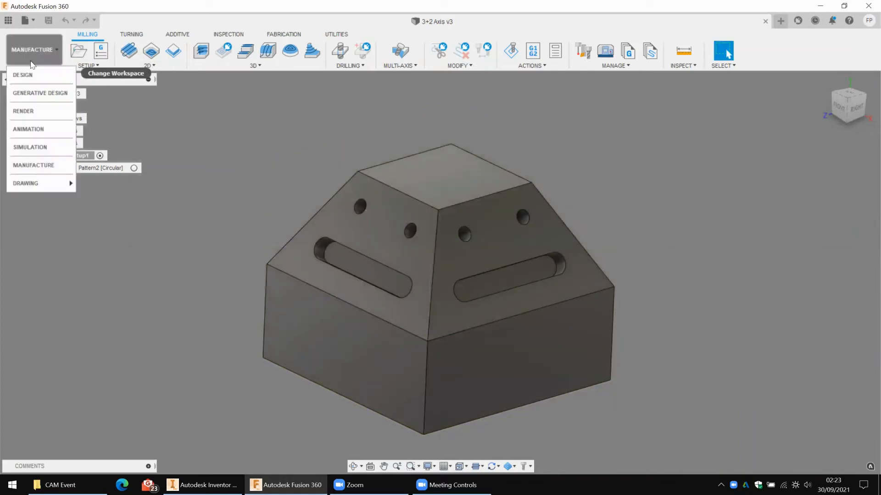
click(28, 76)
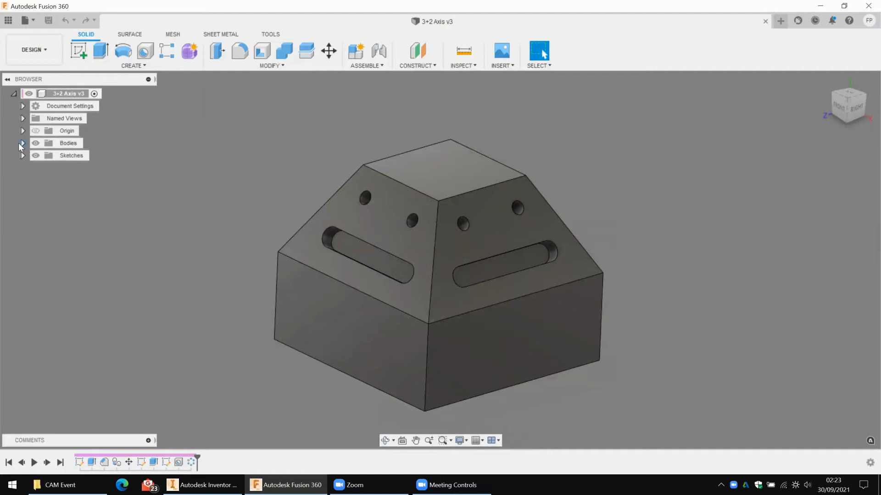
click(22, 144)
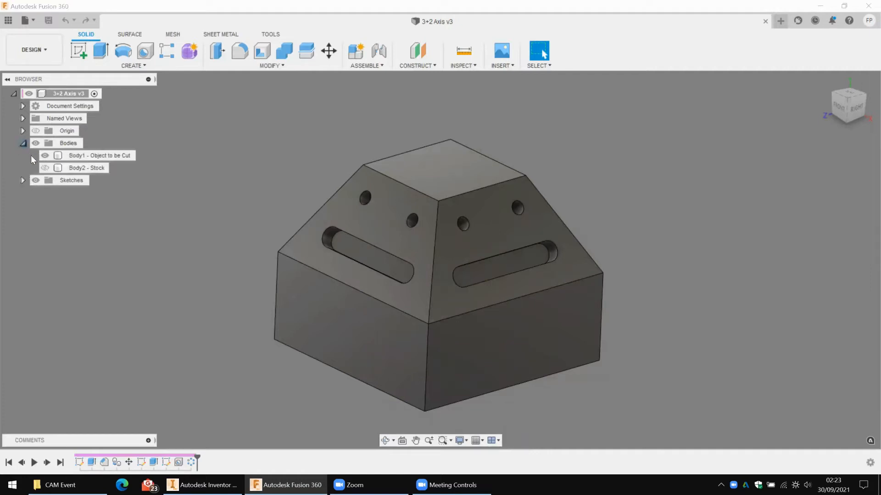
click(44, 168)
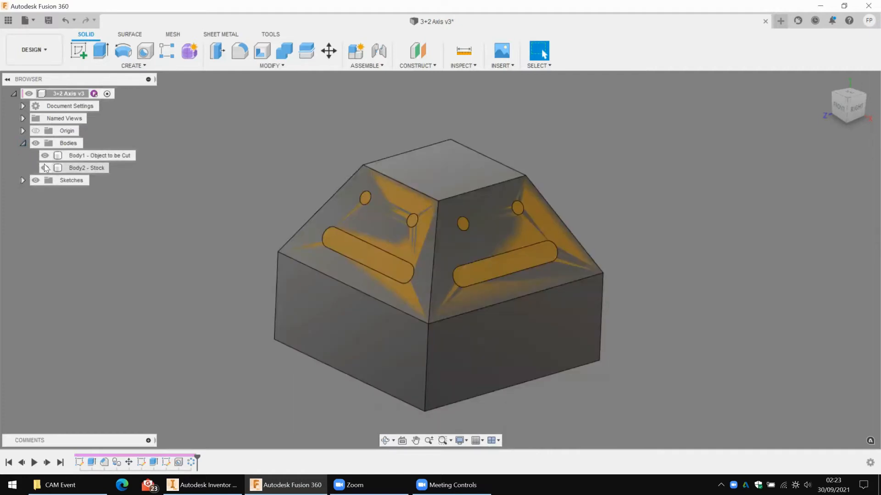
- Toggle the visibility of Body1 - Object to be Cut and Body2 - Stock to compare the part with its stock
click(45, 157)
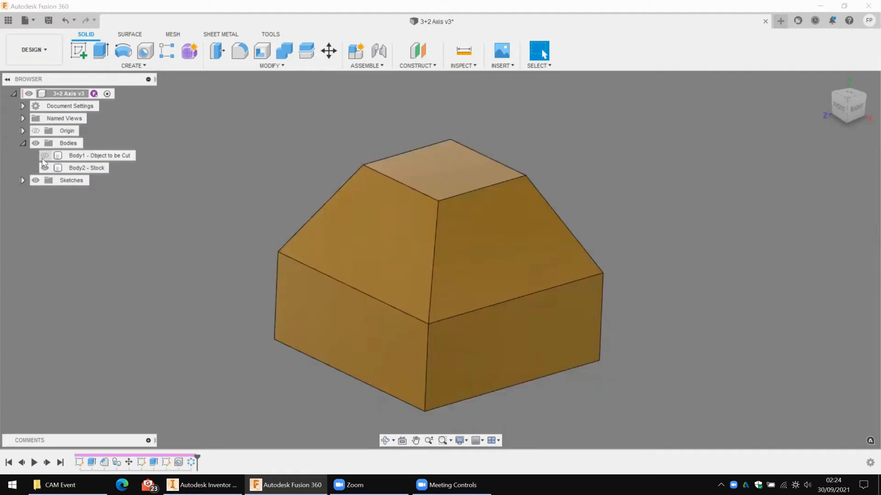
click(43, 156)
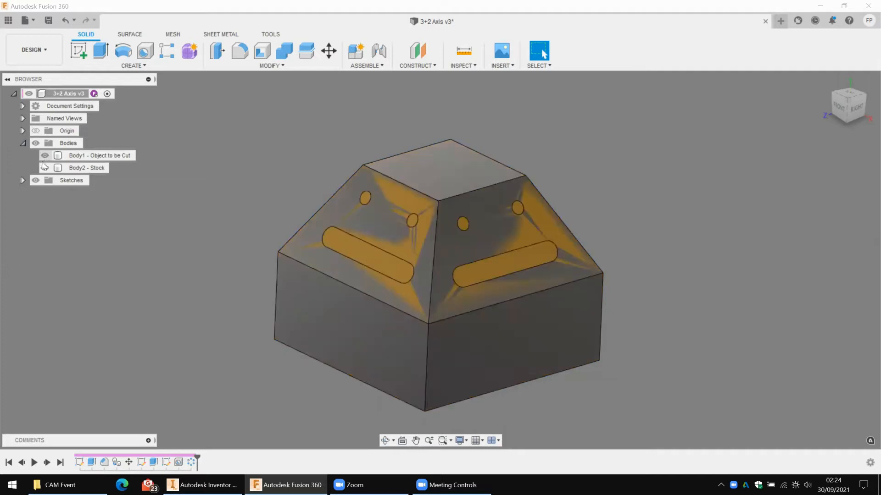
click(44, 167)
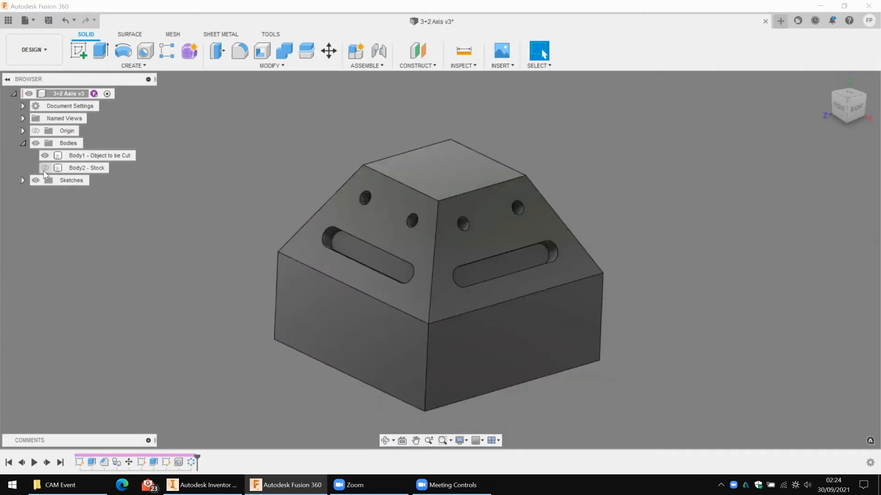
click(44, 168)
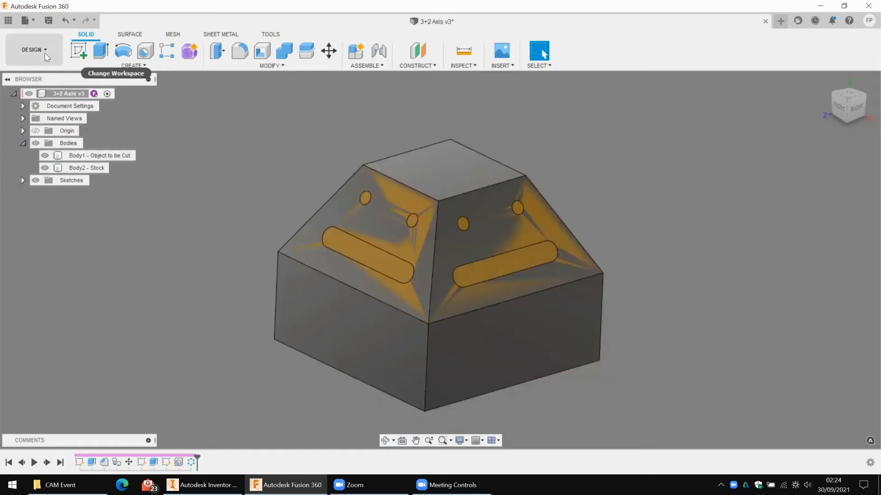
- Return the 3+2 Axis model to the Manufacture workspace
click(45, 51)
click(45, 50)
click(32, 40)
click(29, 164)
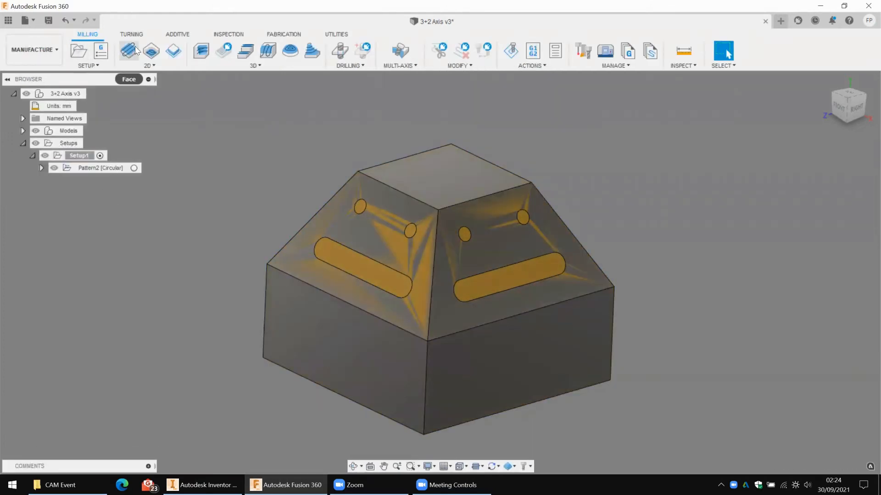
- Create a milling setup with Z from the top face, X along the top face's front edge flipped, and origin at an upper stock box corner
click(81, 58)
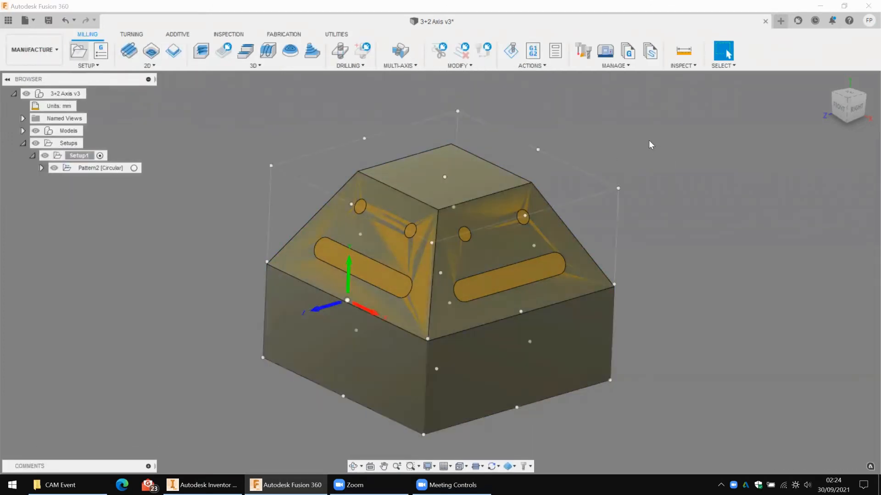
click(777, 259)
click(789, 281)
click(407, 185)
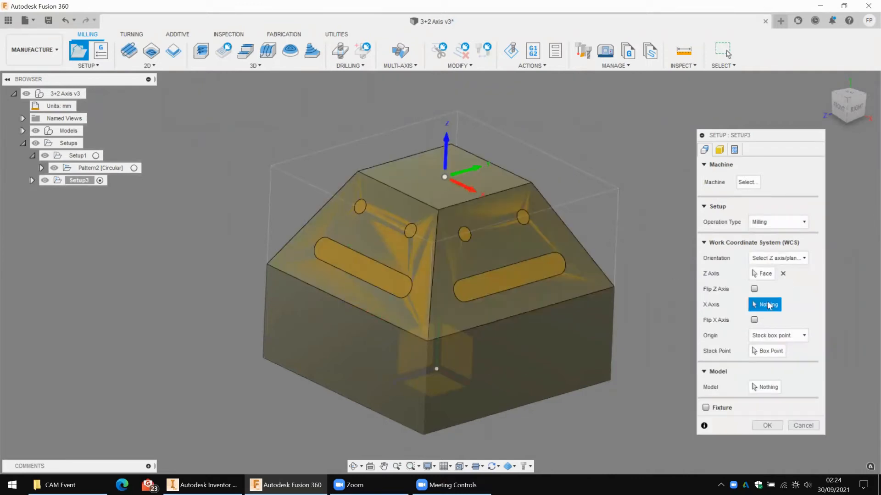
click(403, 193)
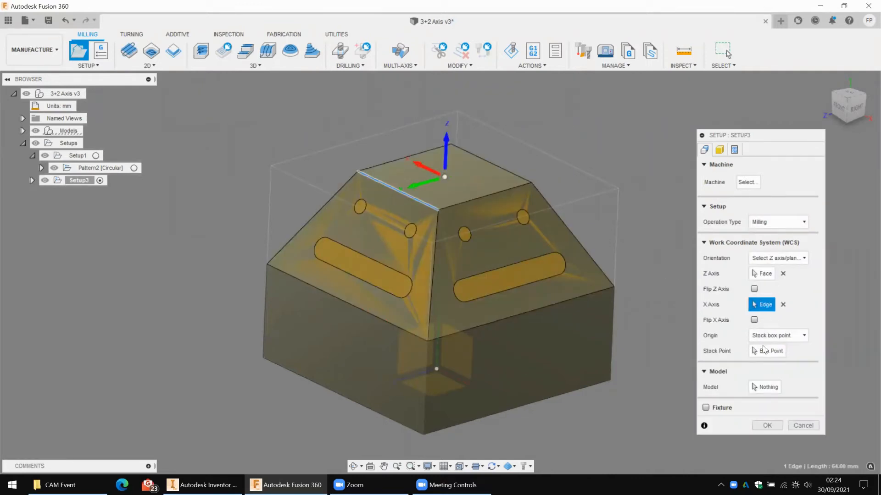
click(271, 167)
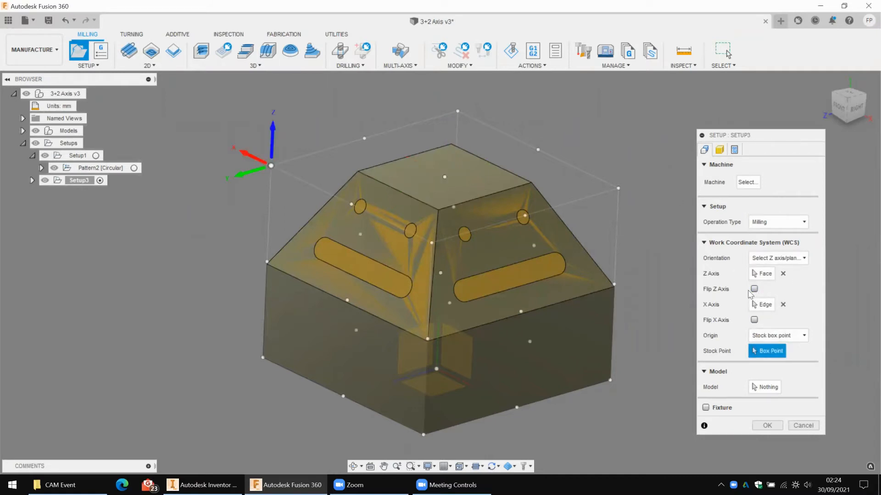
click(754, 320)
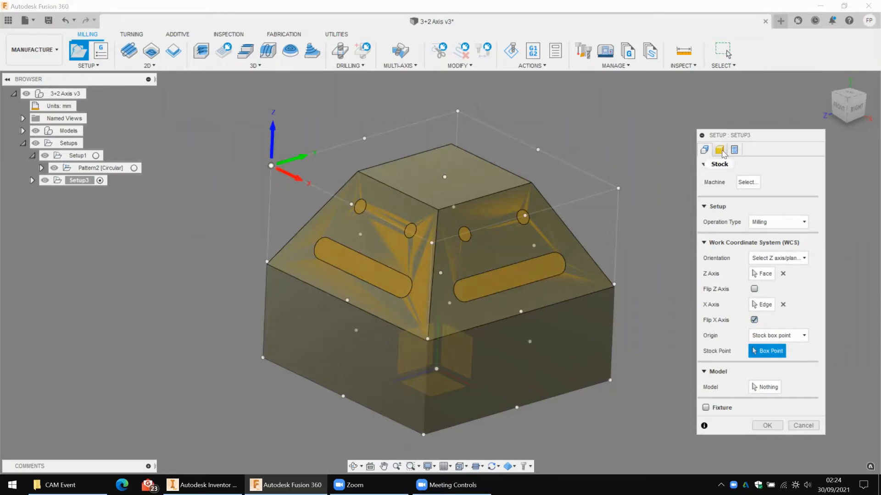
- Define the setup's stock from the solid Body2 - Stock and accept the setup without selecting a model
click(719, 150)
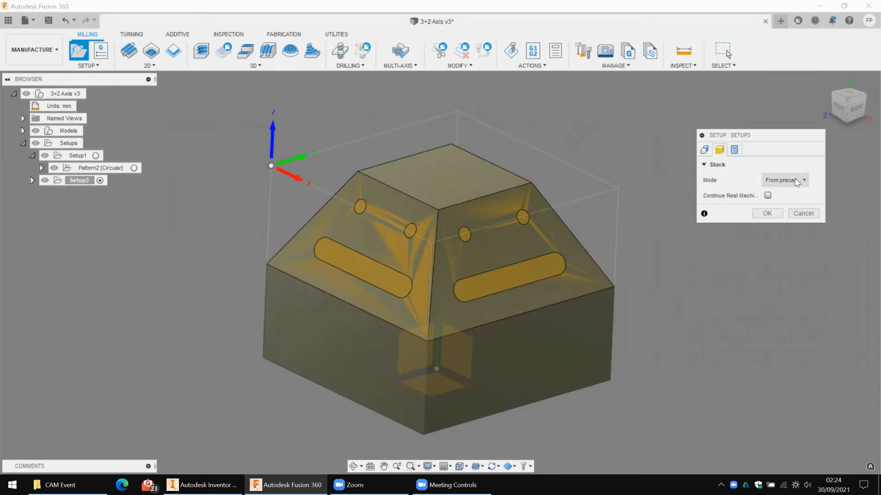
click(796, 181)
click(794, 263)
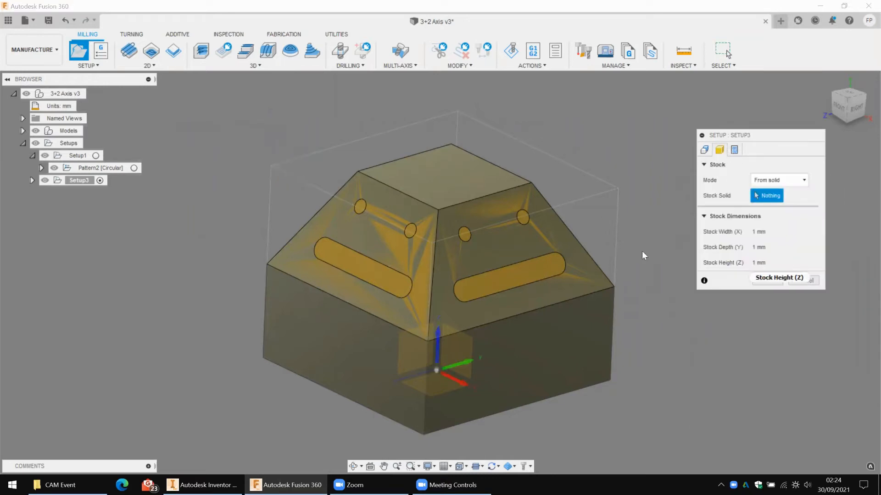
click(512, 280)
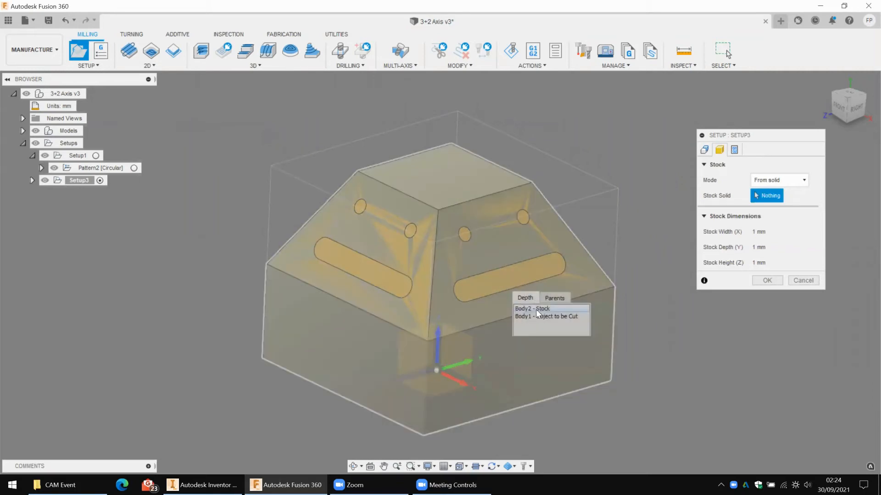
click(536, 310)
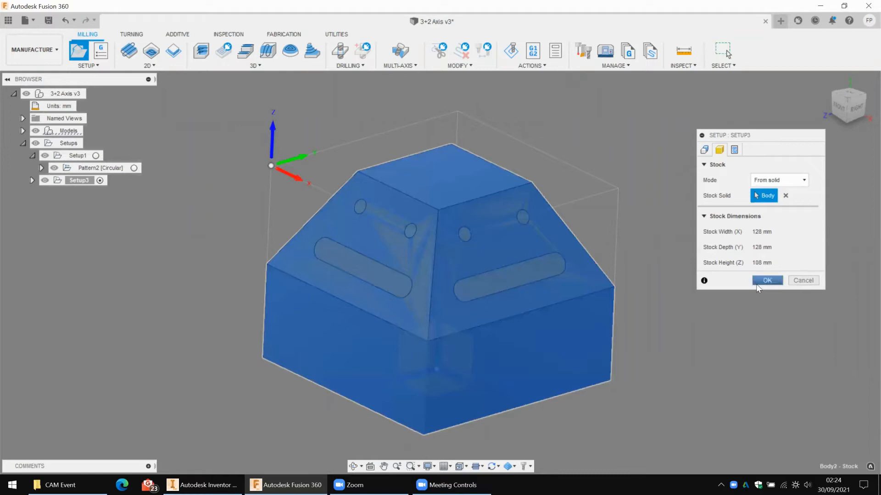
click(769, 281)
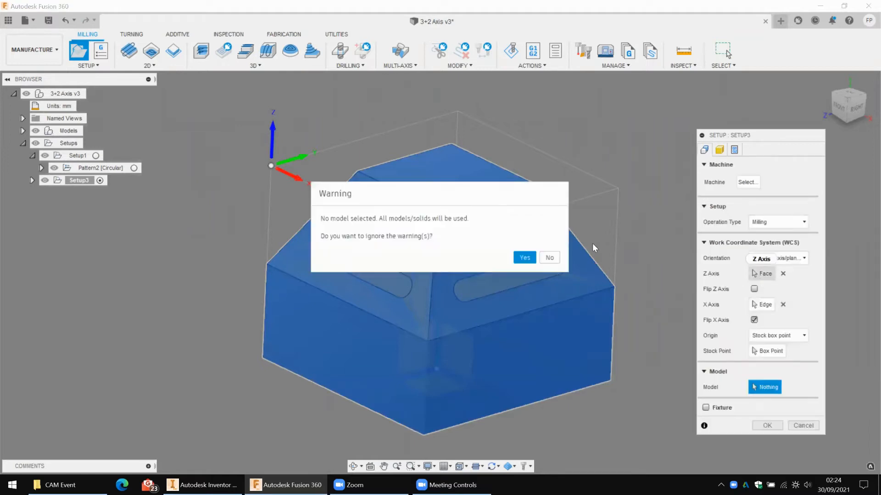
click(525, 258)
- Edit Setup3 so that its model selection is only Body1 - Object to be Cut
click(94, 180)
right_click(92, 181)
click(119, 6)
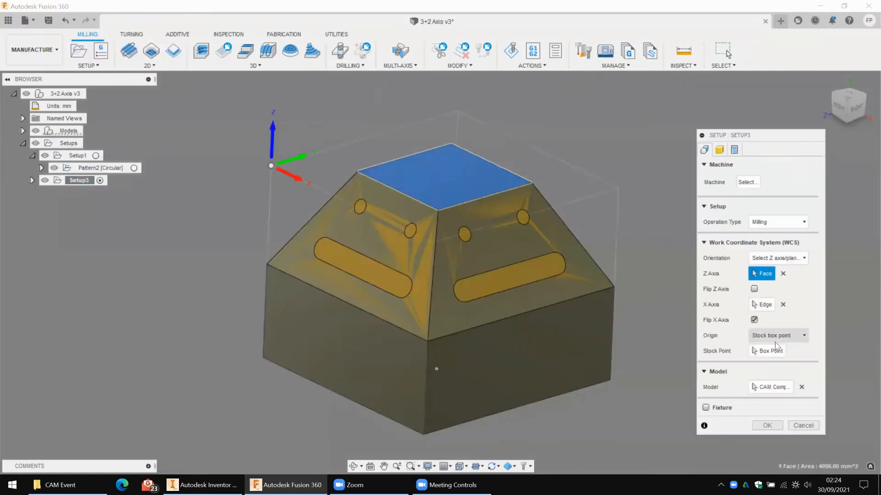
click(773, 387)
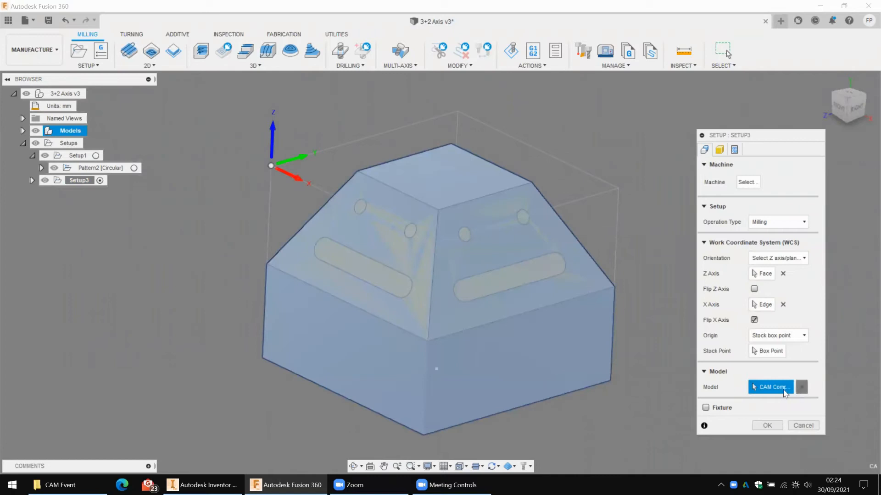
click(492, 248)
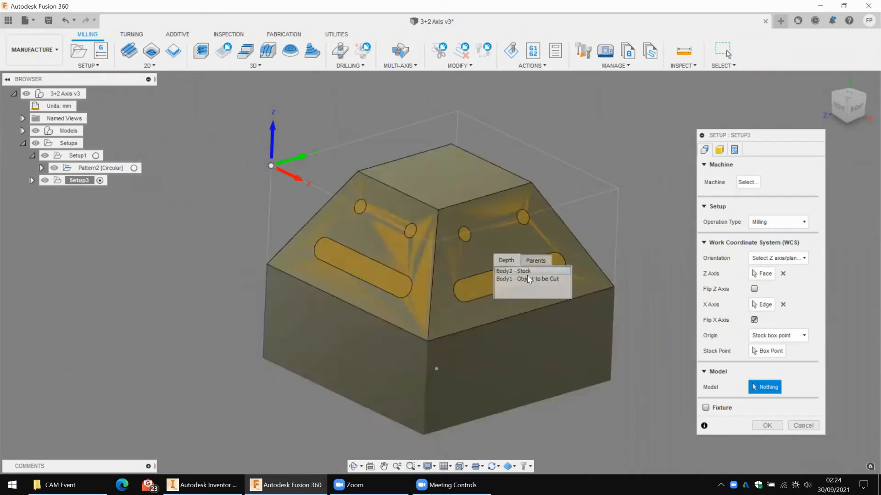
click(530, 279)
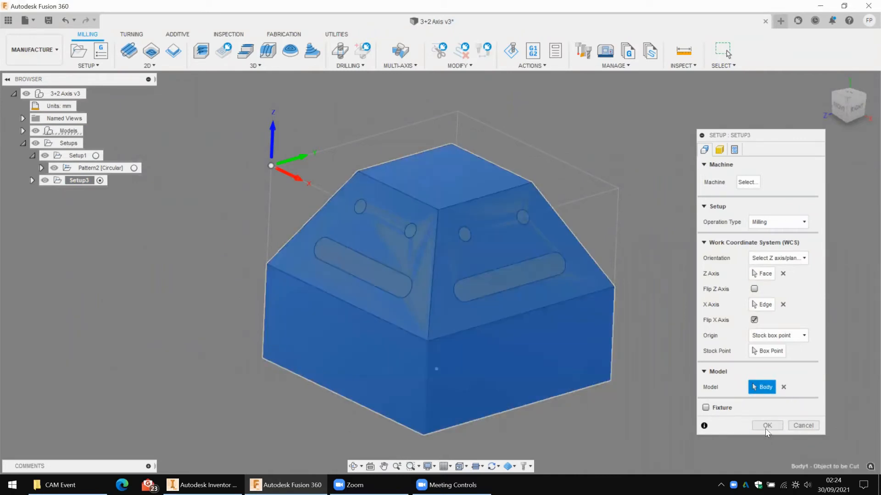
click(767, 426)
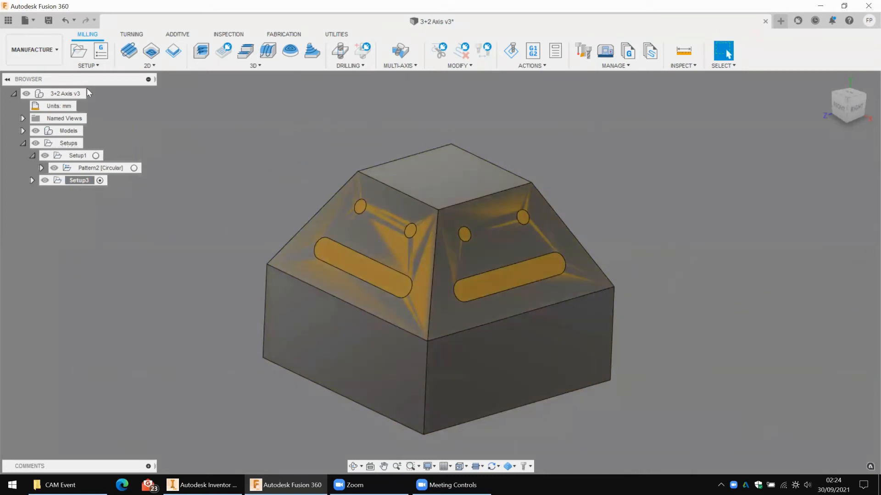
- Hide Body2 - Stock in the Design workspace and return to the Manufacture workspace
click(34, 50)
click(23, 73)
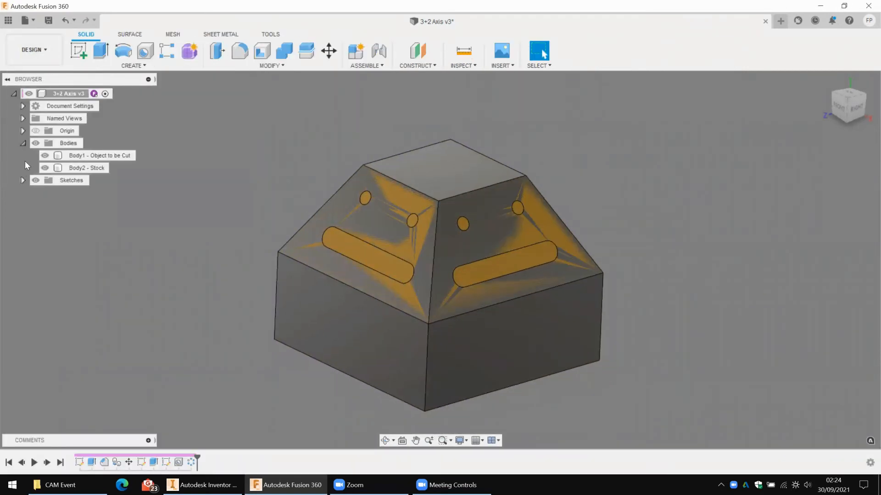
click(44, 168)
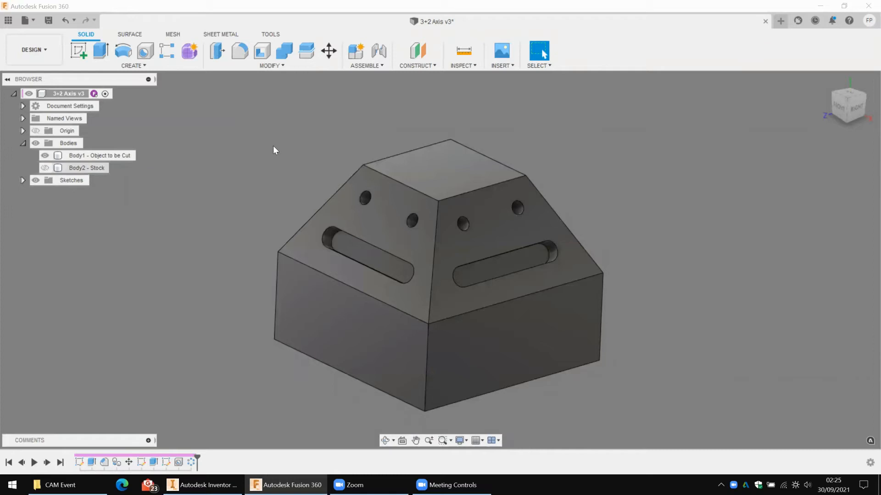
click(34, 50)
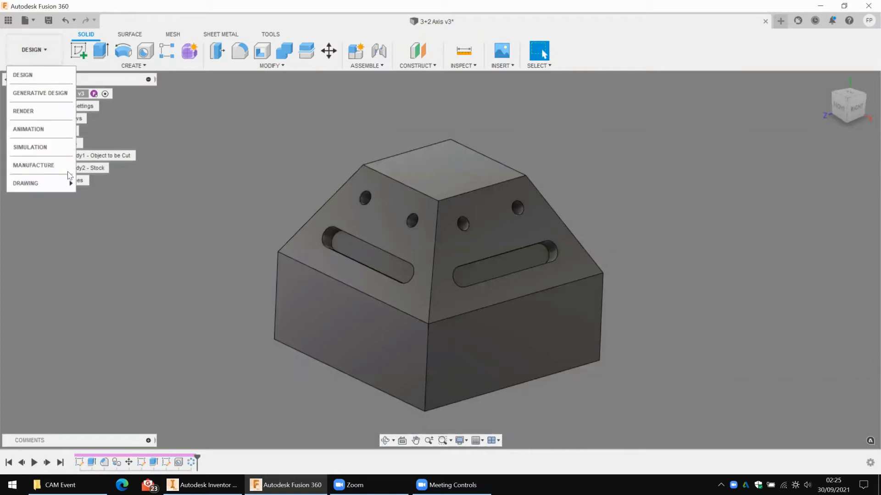
click(41, 163)
shift+middle_drag(253, 171, 229, 108)
click(29, 189)
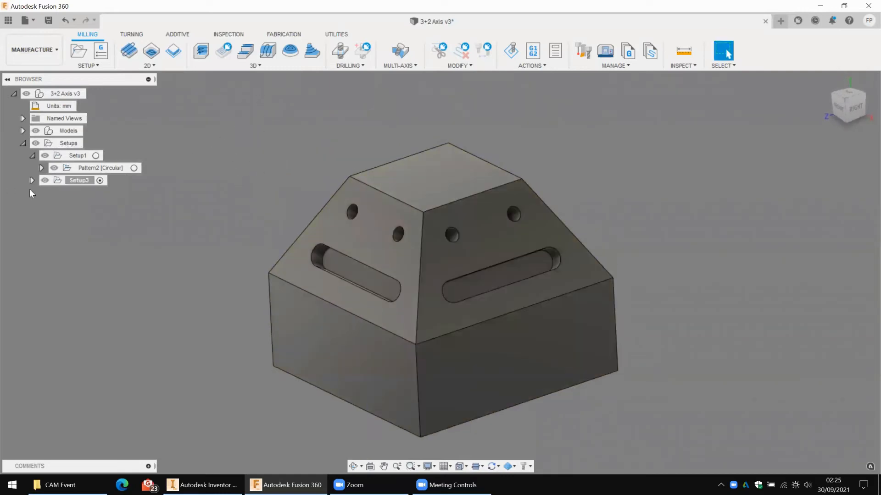
middle_drag(251, 197, 184, 84)
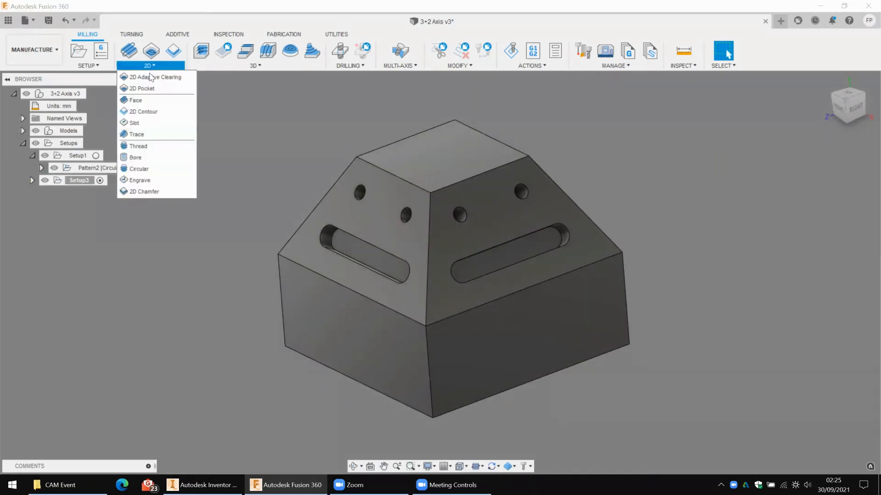
click(139, 123)
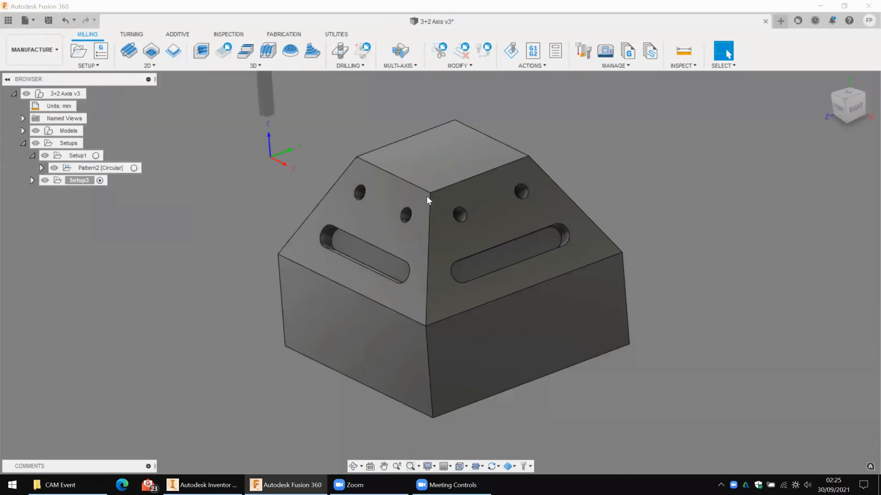
click(564, 234)
key(Escape)
- Measure the rounded end of the slot on the sloped face below the top face's front edge
key(i)
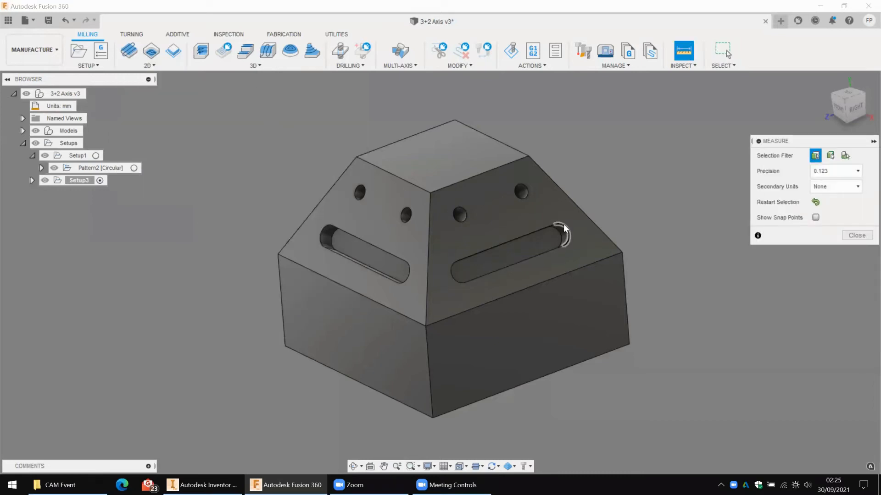
click(566, 229)
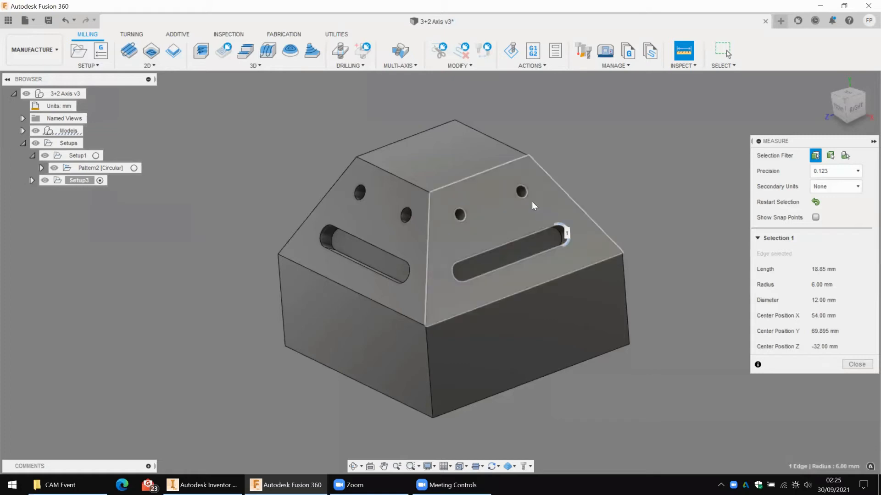
key(Escape)
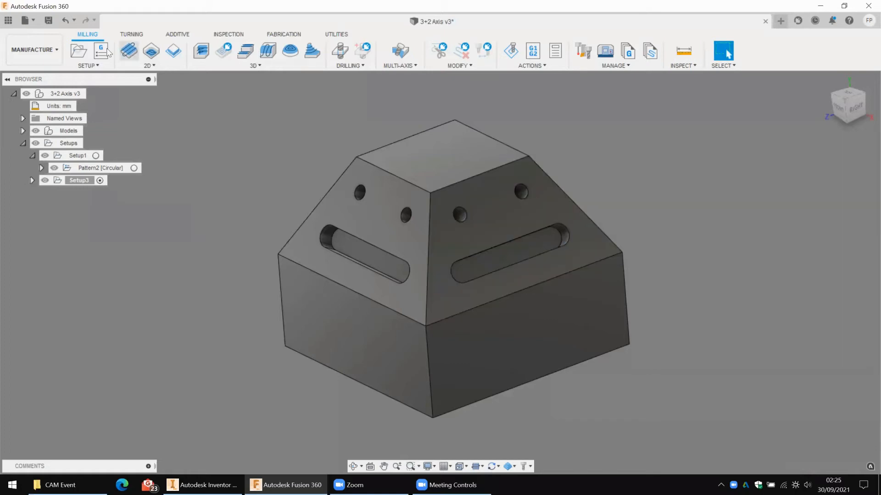
- Create a 2D Slot operation in Setup3 and select the slot's floor contour as its pocket chain
click(150, 67)
click(146, 125)
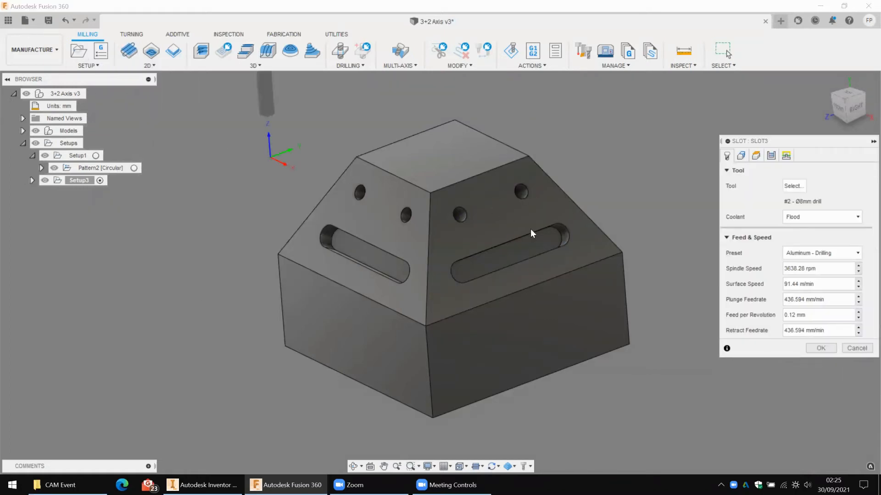
click(559, 237)
click(559, 236)
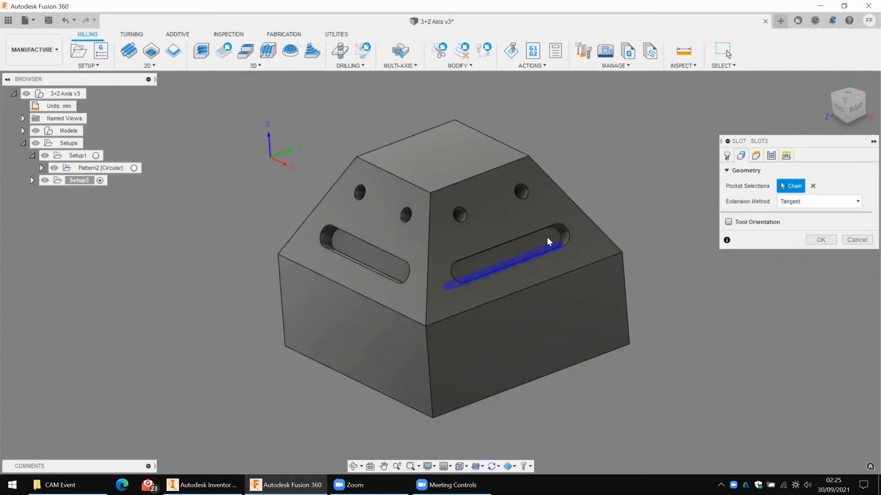
shift+middle_drag(568, 247, 282, 125)
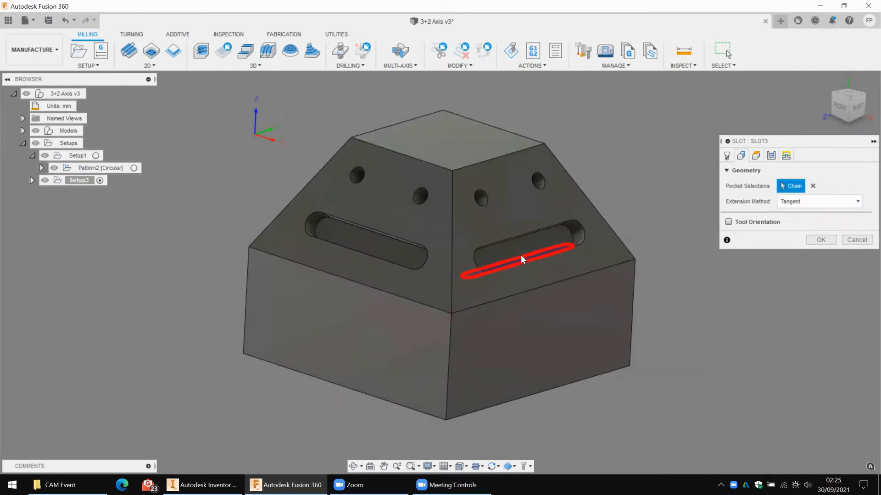
scroll(521, 255, up, 5)
shift+middle_drag(523, 239, 552, 241)
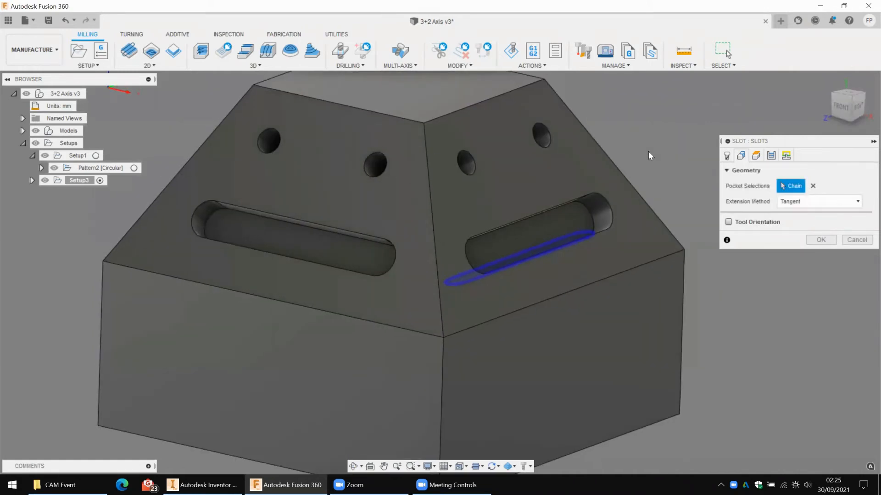
shift+middle_drag(648, 151, 580, 204)
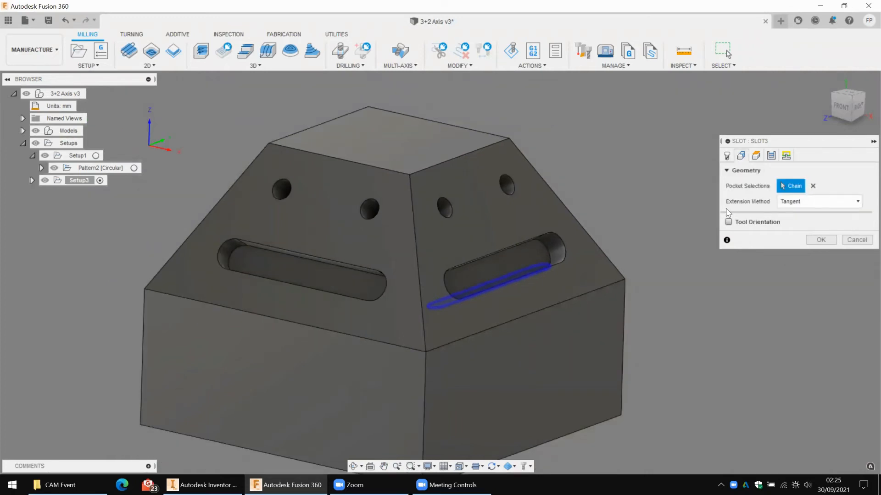
- Enable the slot's tool orientation by Z axis/plane and X axis, using the slotted sloped face for Z and its lower edge for X
click(729, 223)
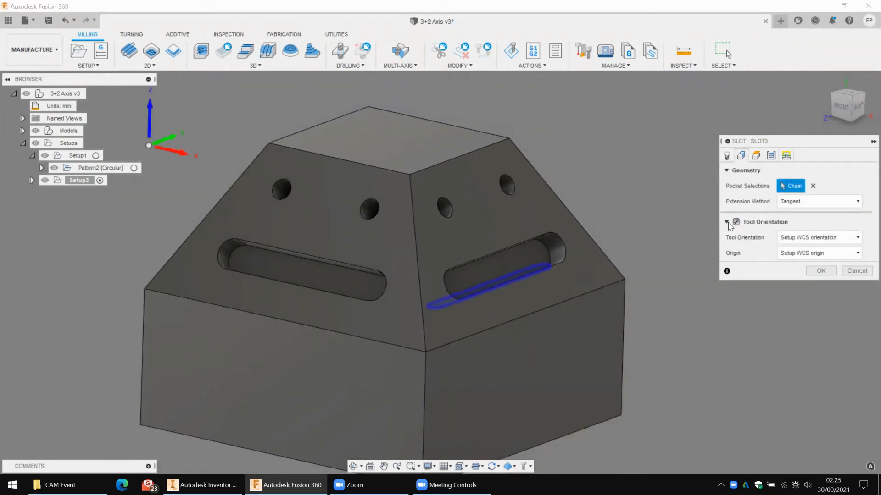
click(831, 238)
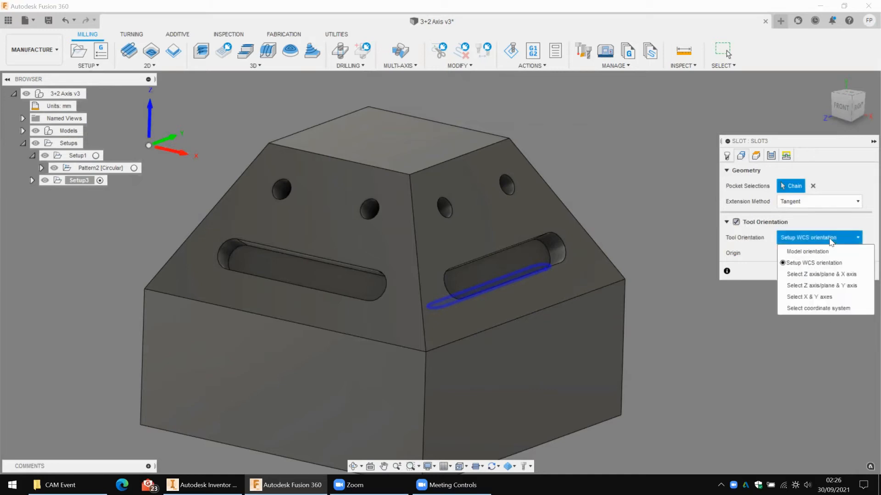
click(807, 275)
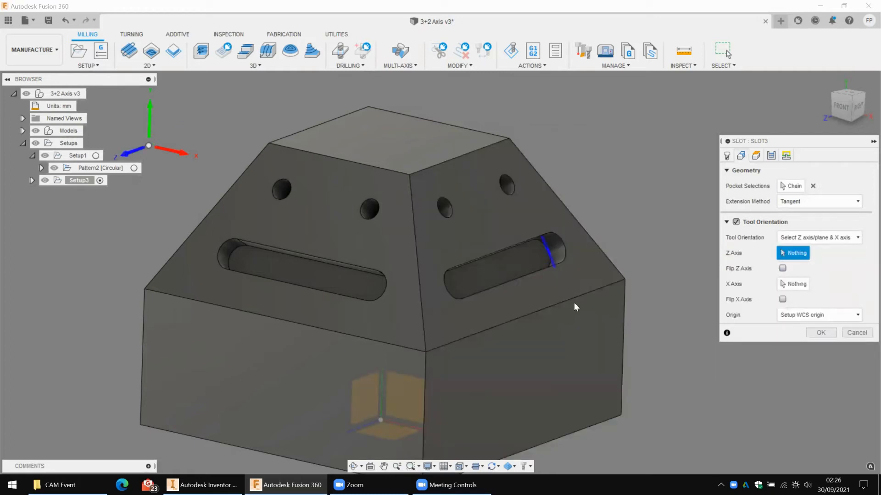
click(529, 295)
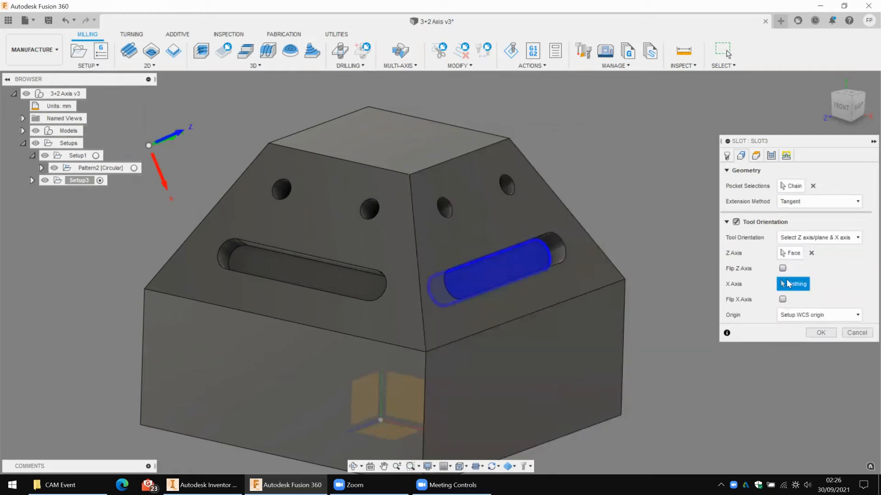
click(500, 324)
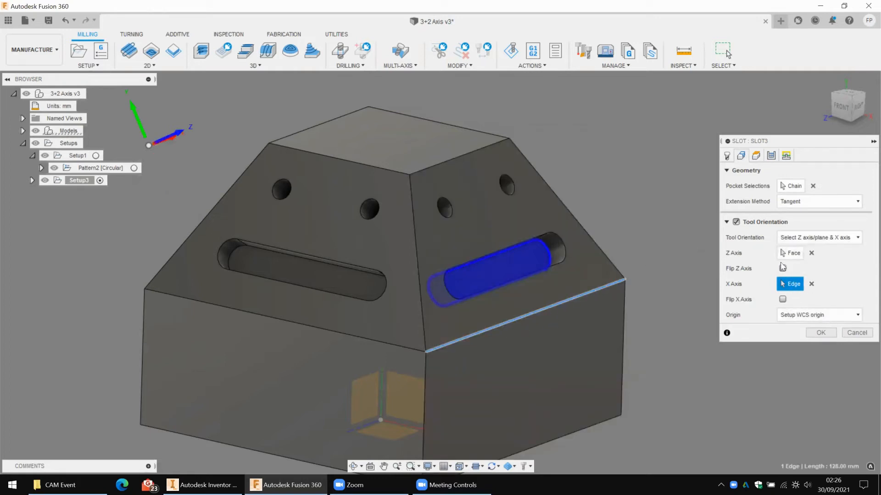
- Set the slot's orientation origin to the stock box point at the sloped face's lower corner and generate the toolpath
click(824, 315)
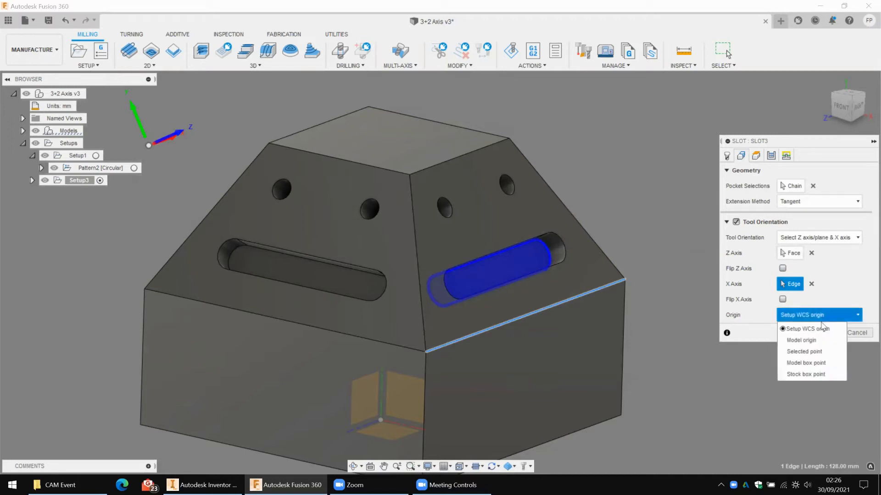
click(770, 366)
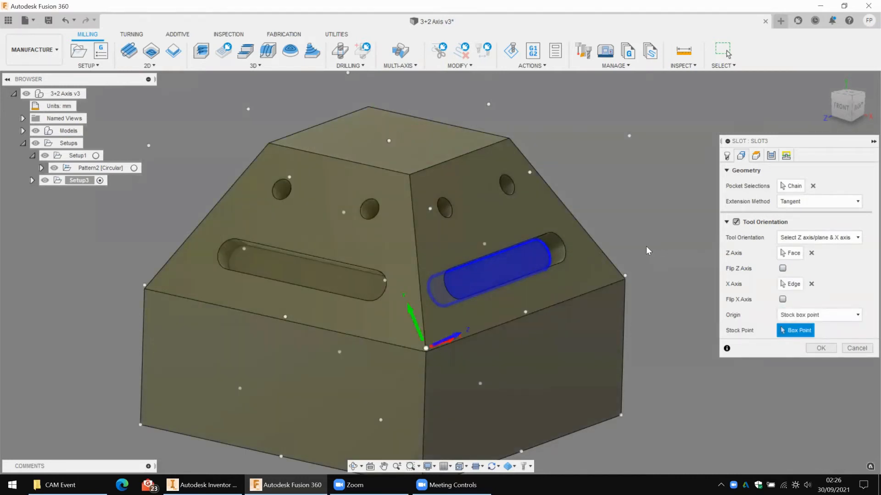
shift+middle_drag(614, 242, 643, 250)
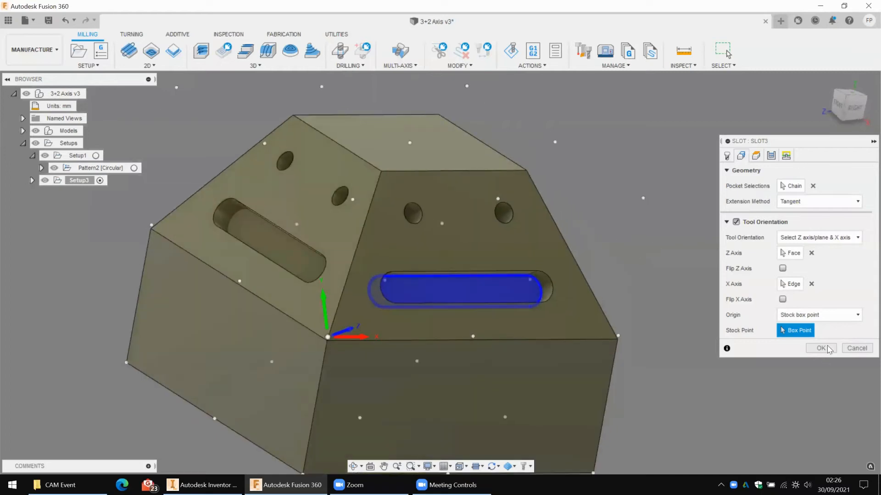
click(827, 349)
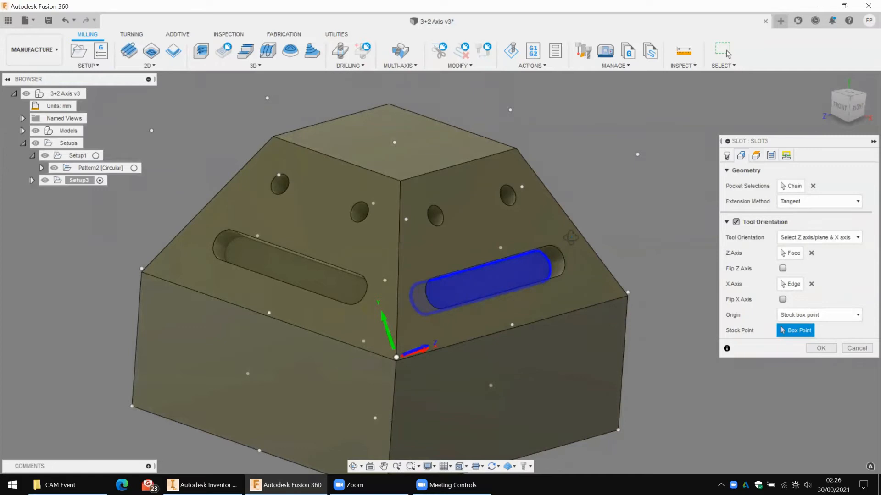
shift+middle_drag(607, 187, 552, 217)
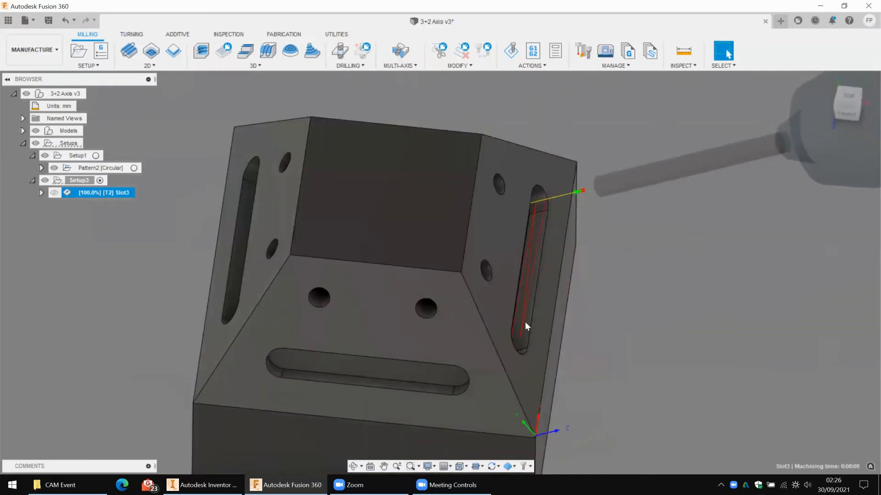
shift+middle_drag(522, 311, 457, 188)
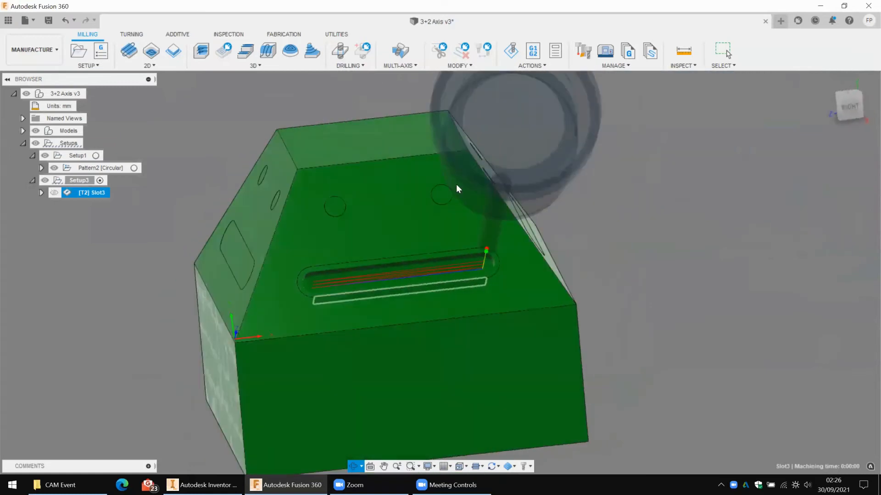
- Measure the far hole above the machined slot and start a Drill operation in Setup3
click(454, 183)
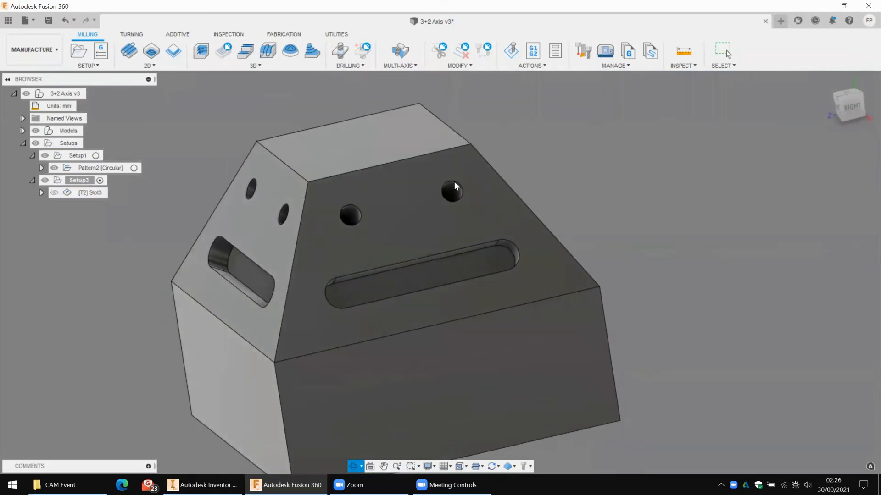
key(i)
click(453, 191)
click(339, 55)
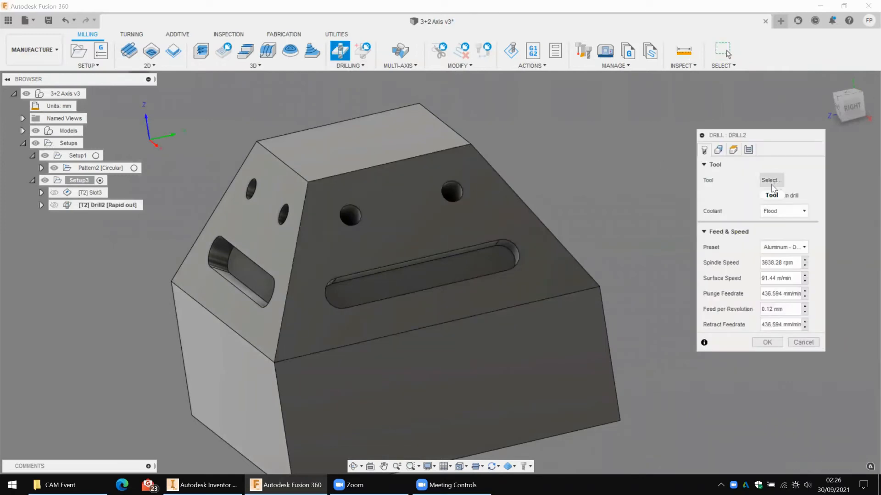
- Orient the drill operation's tool by Z axis/plane and X axis, using the sloped face for Z and its lower edge for X
click(719, 153)
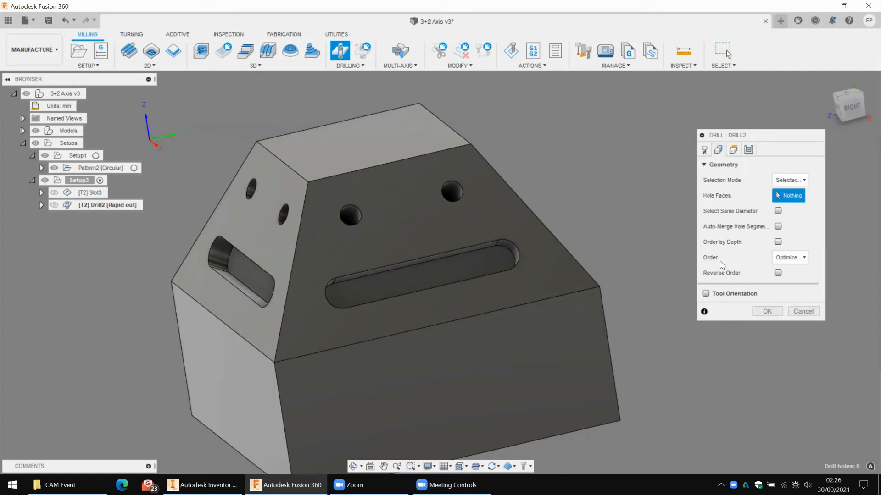
click(705, 294)
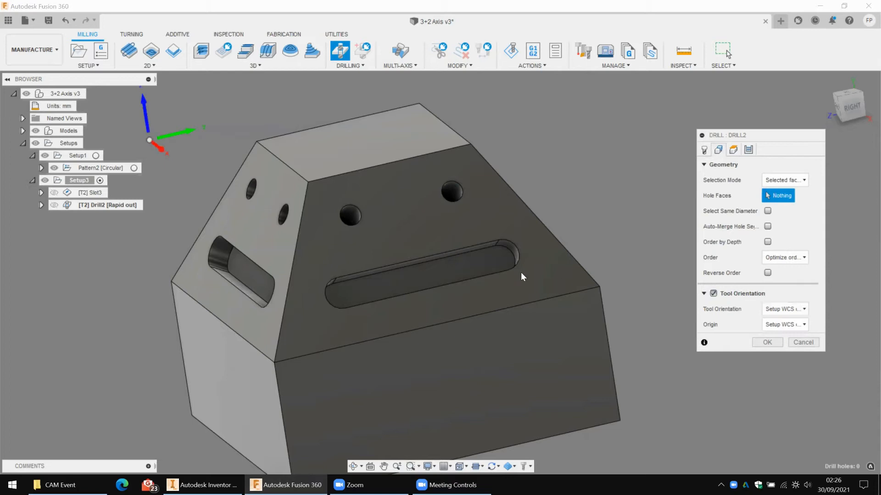
click(785, 309)
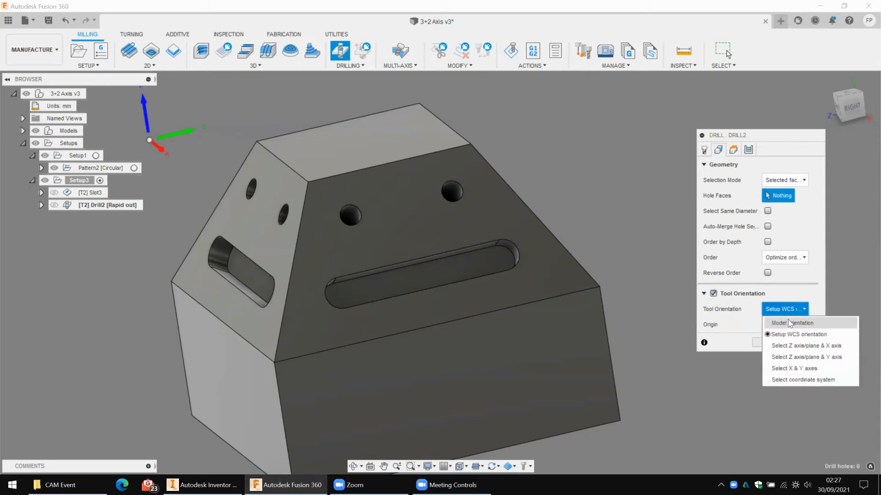
click(789, 344)
click(435, 227)
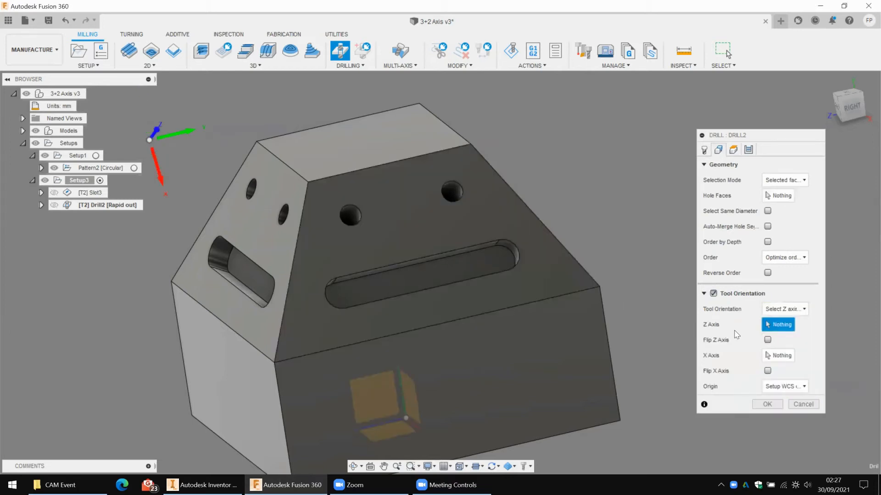
click(424, 327)
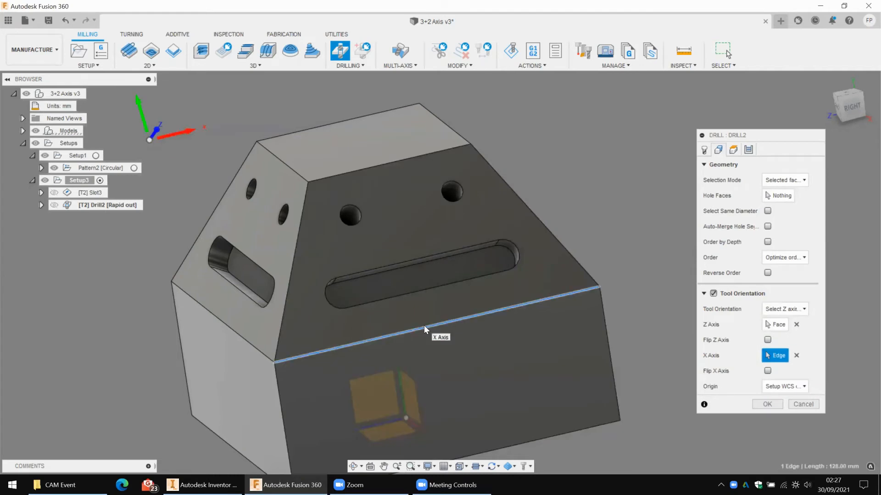
- Set the drill operation's origin to a stock box point at the lower corner of the sloped face
shift+middle_drag(569, 195, 795, 391)
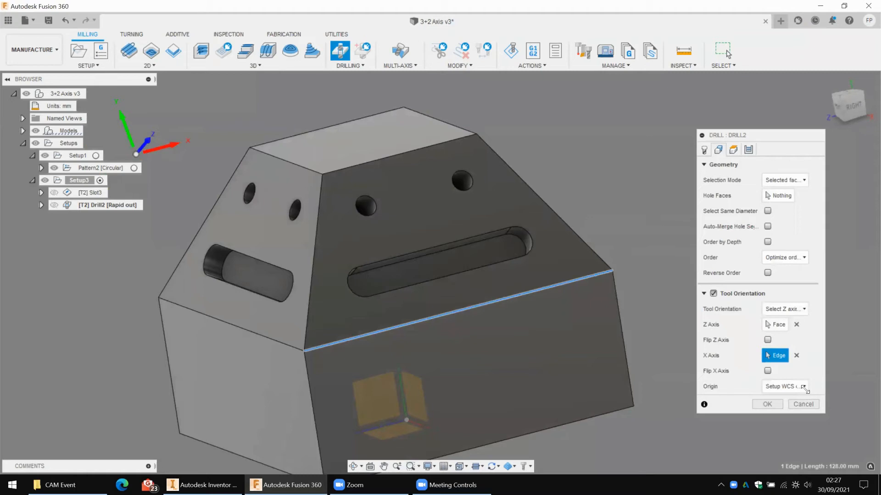
click(786, 387)
click(785, 430)
click(303, 348)
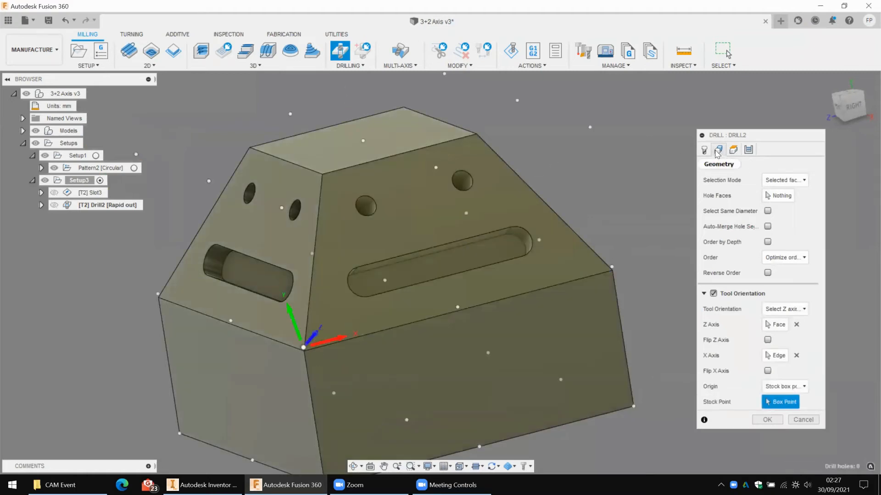
- Choose one hole on the sloped face as the drilling geometry and include all holes of the same diameter
click(778, 195)
click(365, 206)
click(767, 211)
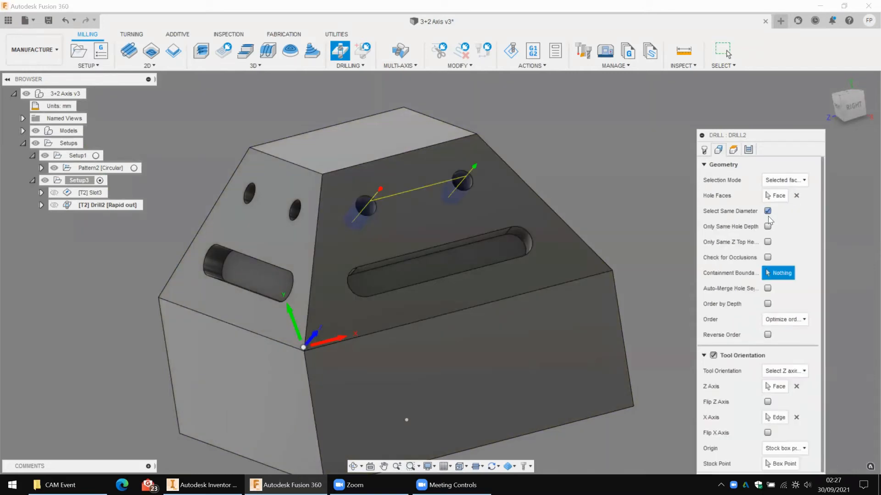
mouse_move(604, 140)
shift+middle_down()
mouse_move(596, 126)
mouse_move(611, 143)
mouse_move(616, 128)
shift+middle_up()
- Set the drilling cycle to "Chip breaking - partial retract" and create the drill operation
click(749, 151)
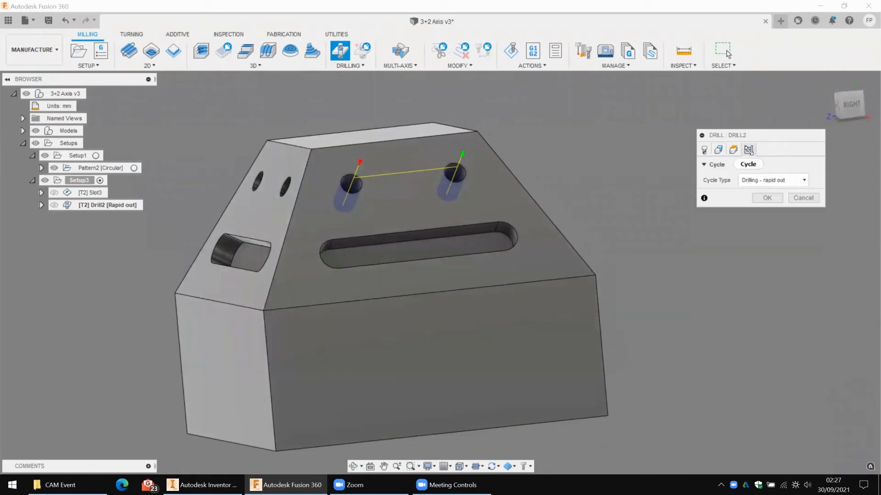
click(779, 180)
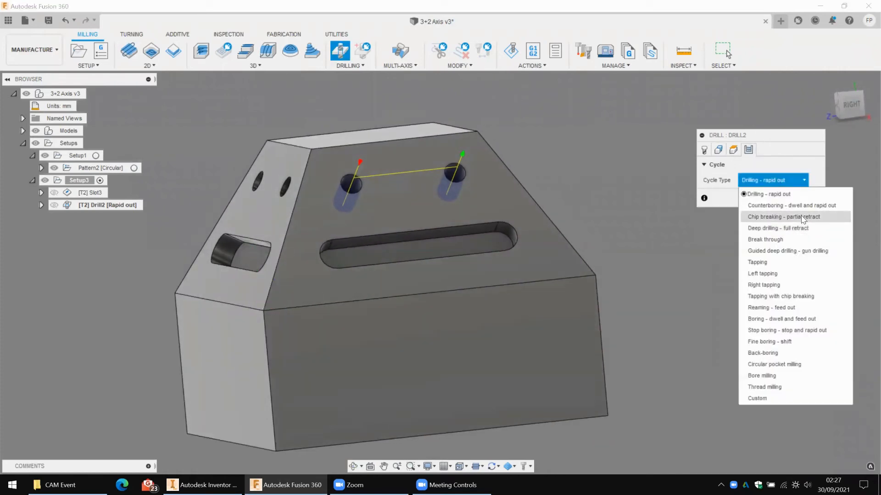
click(802, 217)
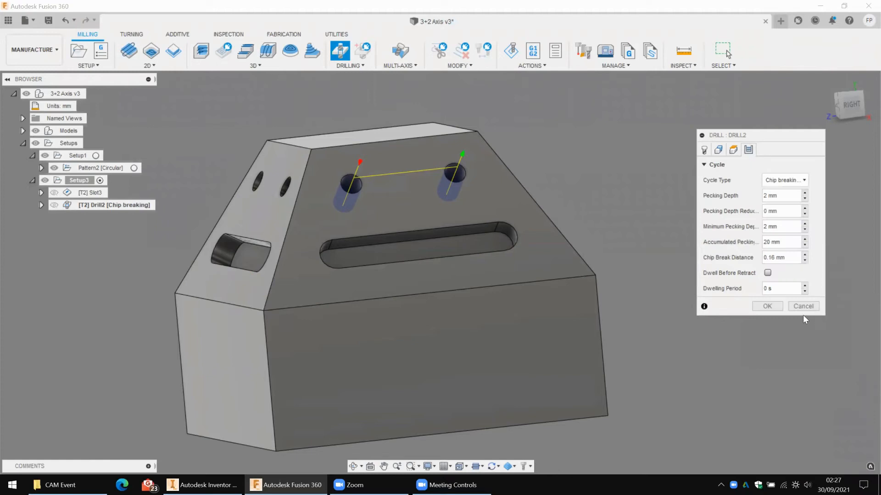
click(767, 306)
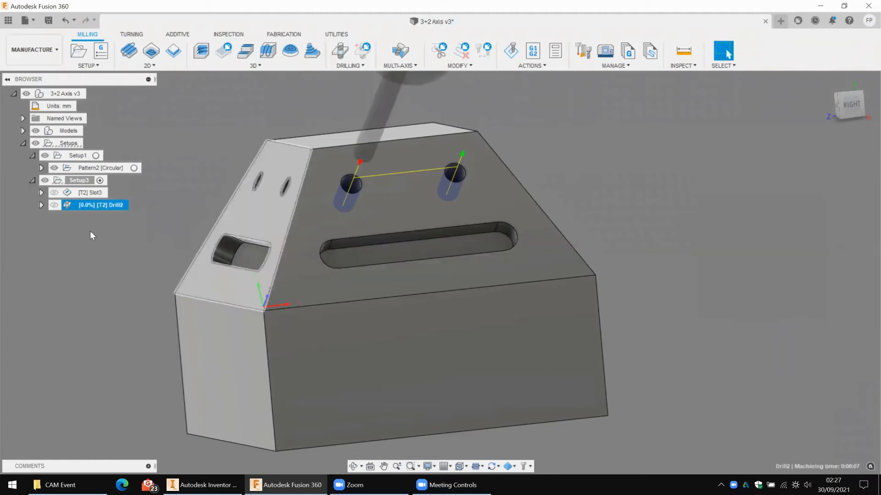
- Edit the Drill2 operation to dwell before retract with a dwelling period of 0.2 s
right_click(92, 205)
click(109, 7)
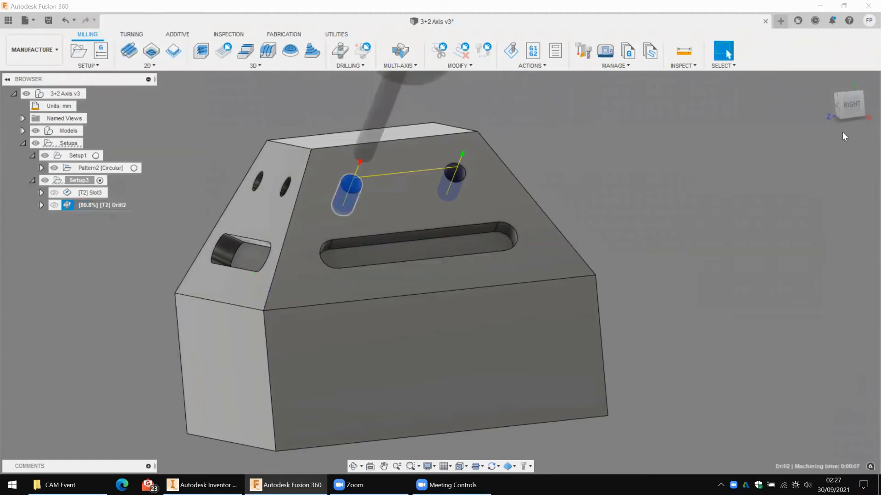
click(748, 151)
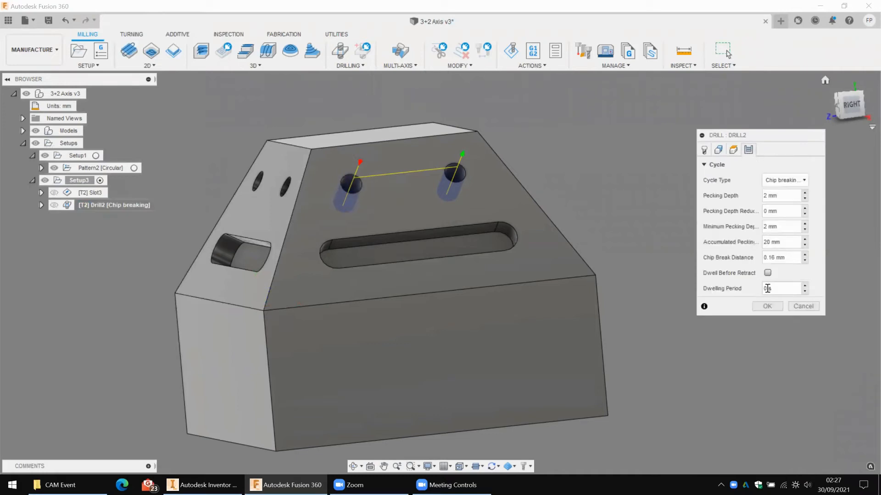
click(768, 273)
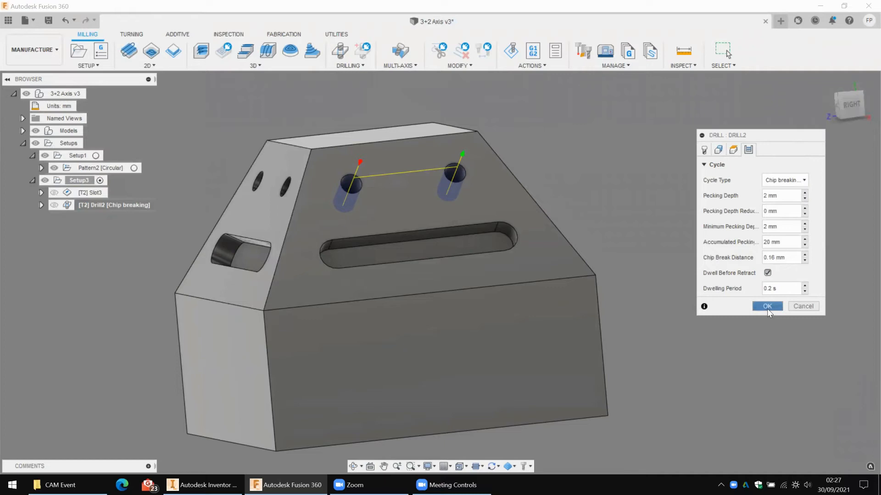
click(767, 307)
click(597, 188)
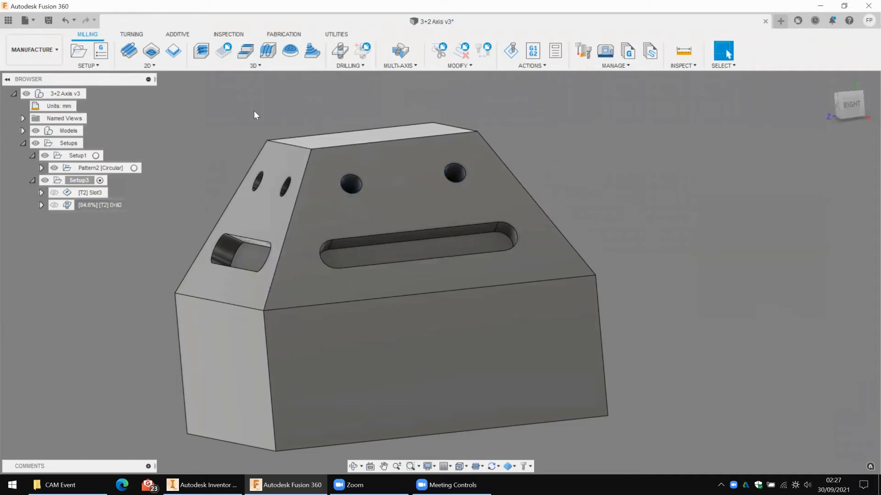
- Simulate the Setup3 toolpaths on the stock, watch the slot being cut, and close the simulation
mouse_move(256, 114)
shift+middle_down()
mouse_move(294, 103)
mouse_move(270, 120)
shift+middle_up()
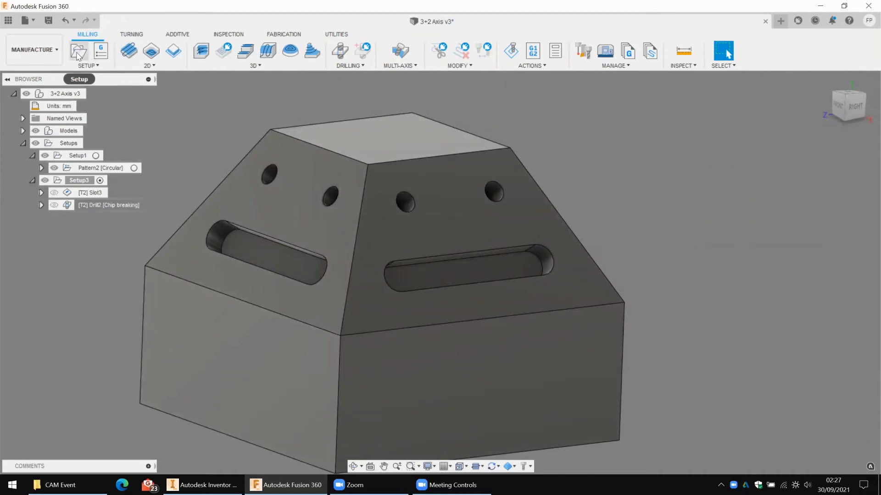
click(79, 181)
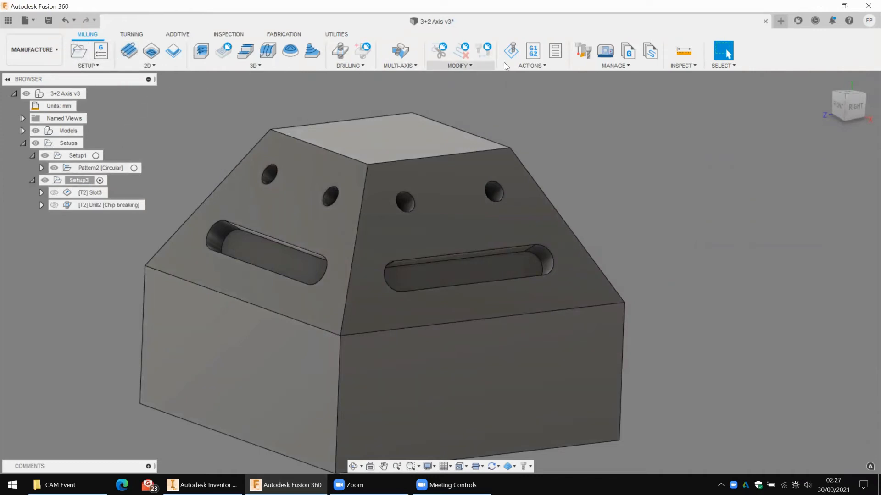
click(511, 51)
shift+middle_drag(648, 160, 461, 425)
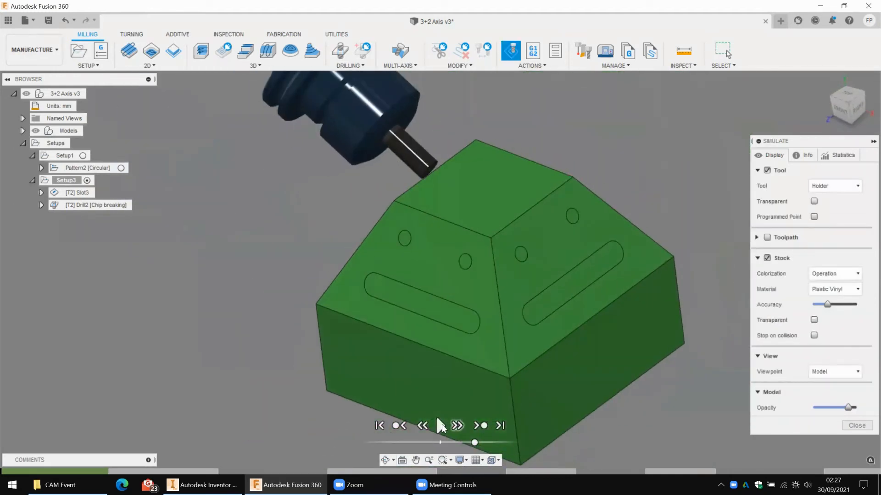
click(441, 426)
shift+middle_drag(395, 282, 551, 215)
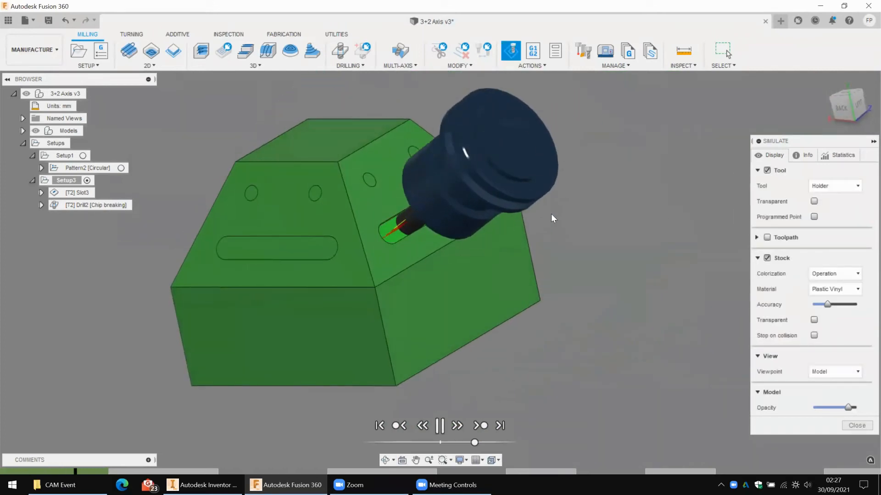
click(856, 426)
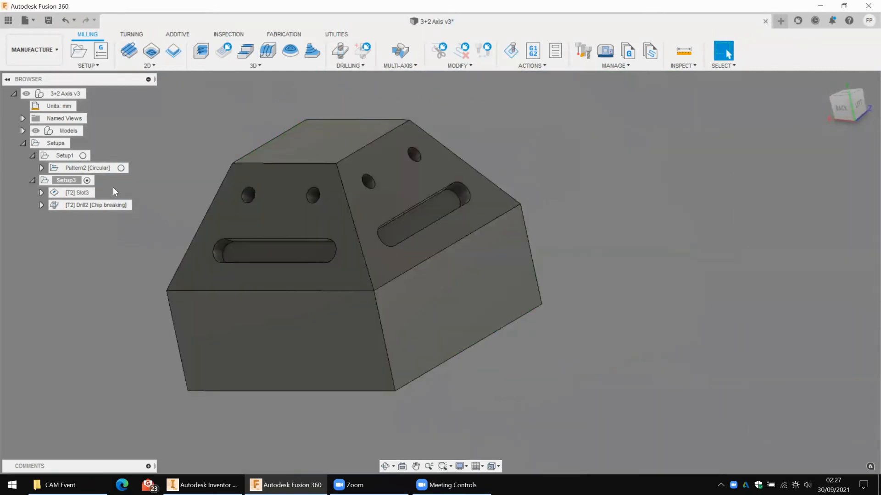
- Delete Setup1 together with its circular pattern of operations
right_click(86, 158)
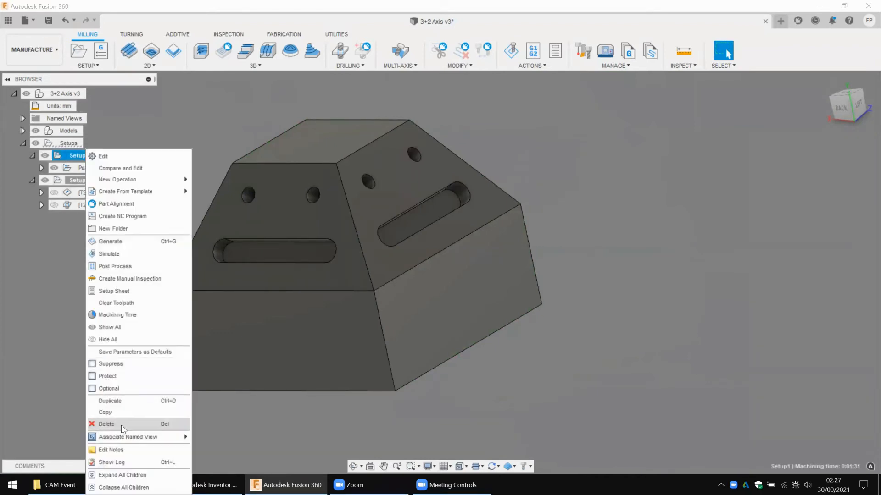
key(Delete)
- Simulate Setup3 and watch the slot and both holes being machined on the sloped face
click(85, 156)
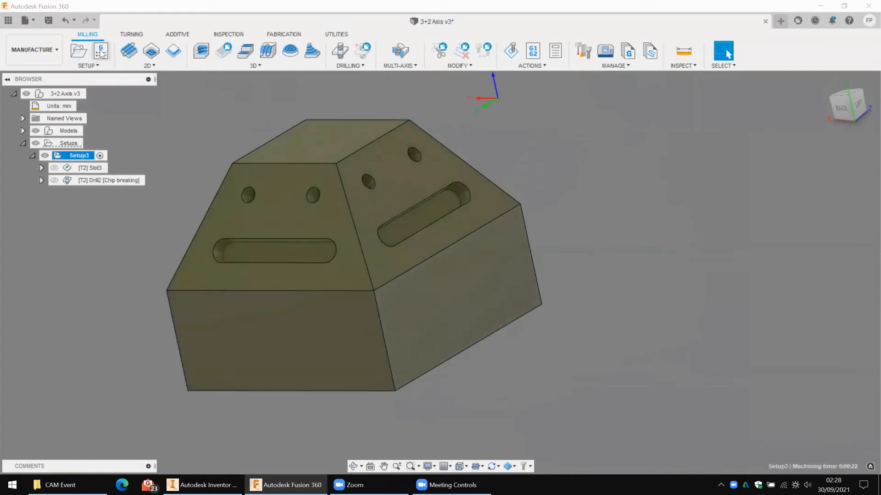
click(511, 51)
shift+middle_drag(552, 135, 752, 321)
click(444, 430)
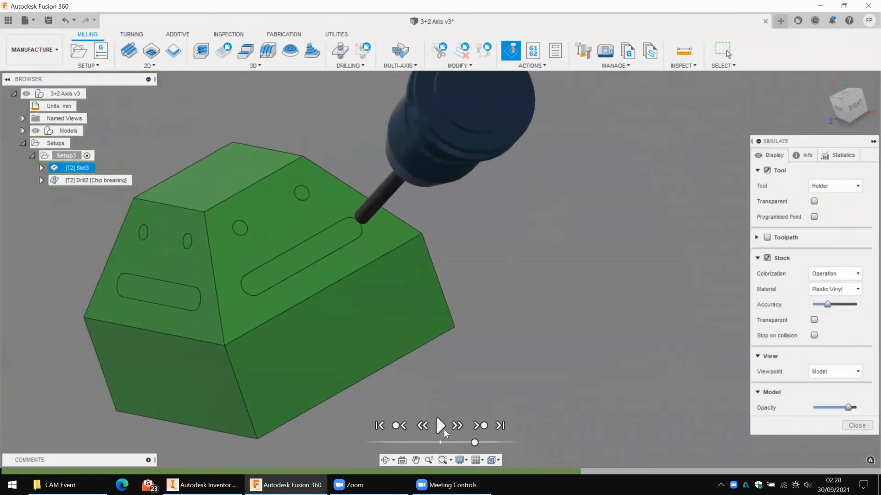
click(439, 426)
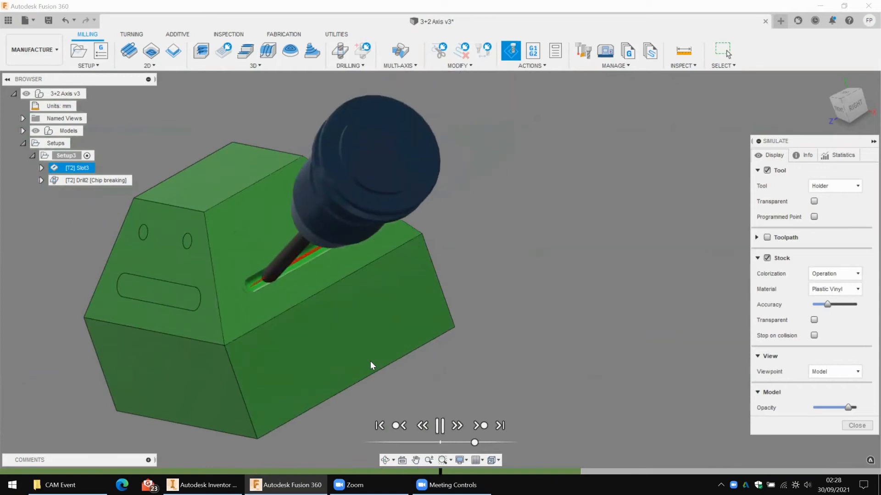
shift+middle_drag(354, 243, 362, 312)
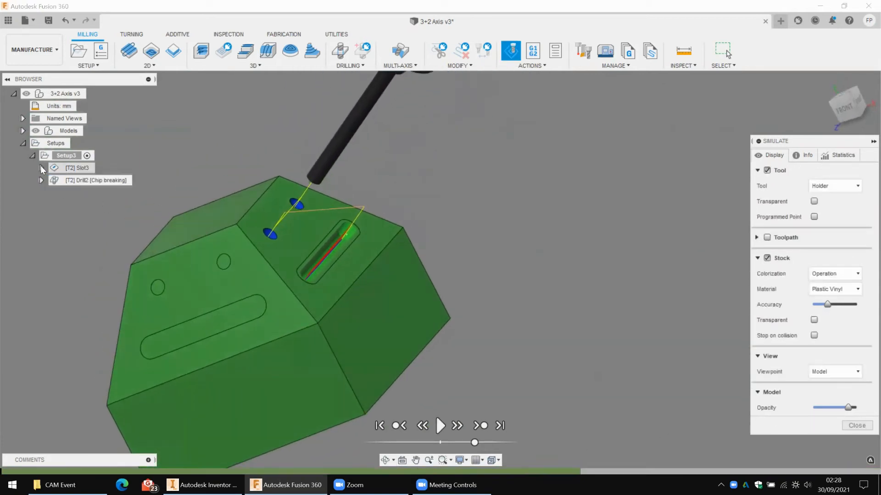
- Check which tool the Slot3 operation uses and leave the simulation
click(42, 168)
right_click(82, 171)
click(100, 183)
click(775, 19)
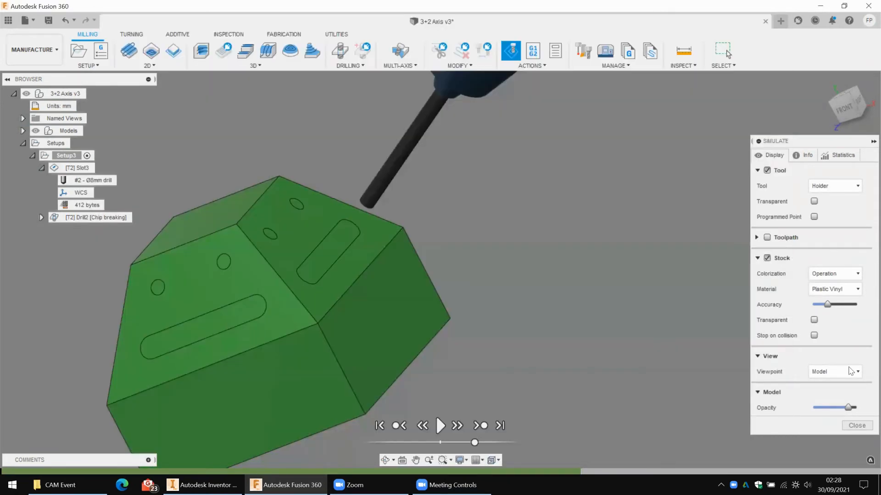
click(856, 426)
- Replace the Slot3 operation's tool with the #1 Ø12mm flat end mill and regenerate the toolpath
click(78, 168)
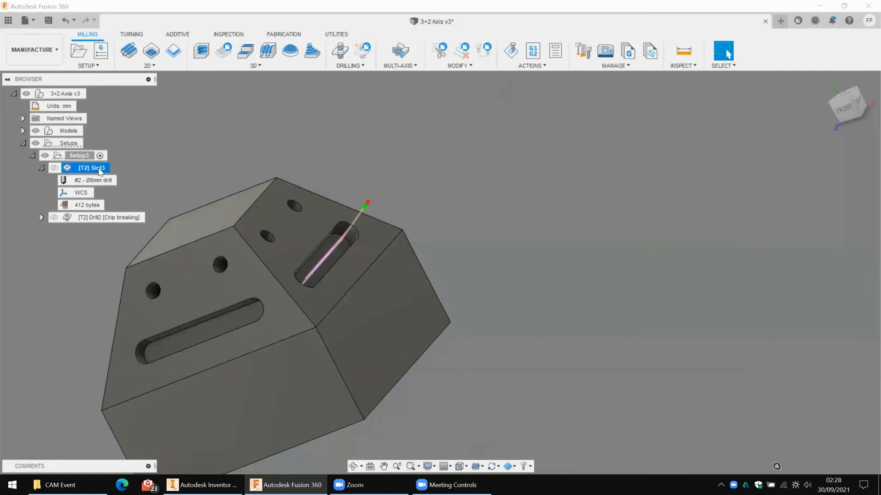
right_click(78, 168)
click(121, 19)
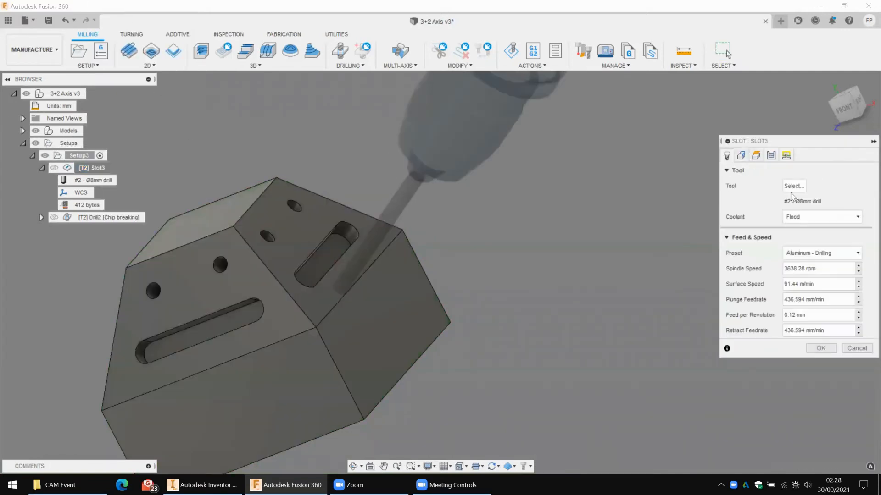
click(791, 185)
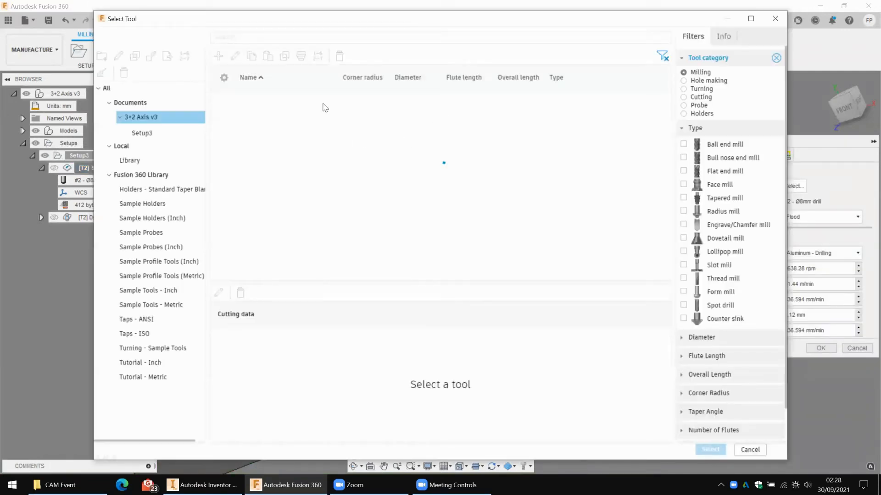
click(285, 111)
click(708, 451)
click(822, 427)
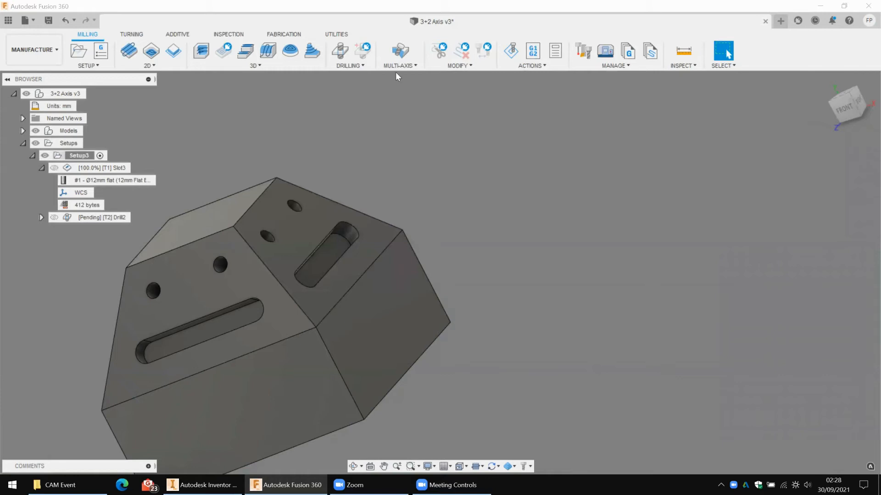
- Simulate Setup3 with the 12 mm flat end mill, adjusting the playback speed, and close the simulation
click(510, 52)
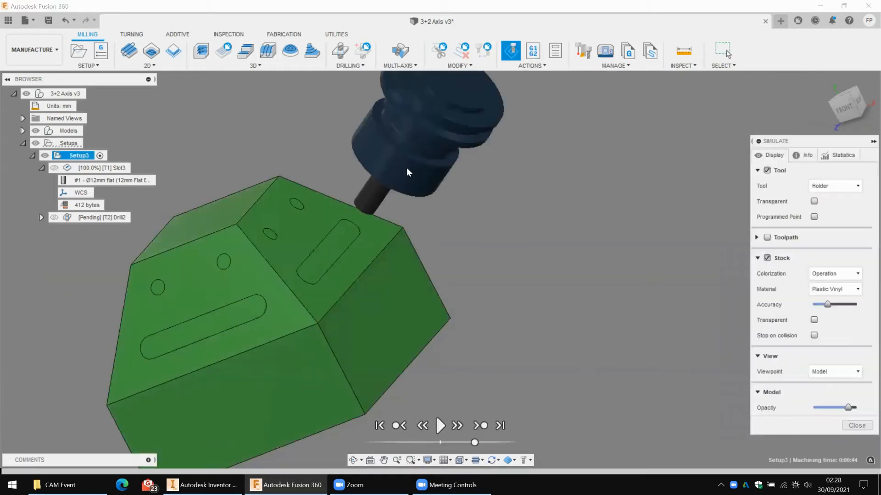
drag(474, 443, 465, 444)
click(439, 426)
drag(469, 444, 473, 444)
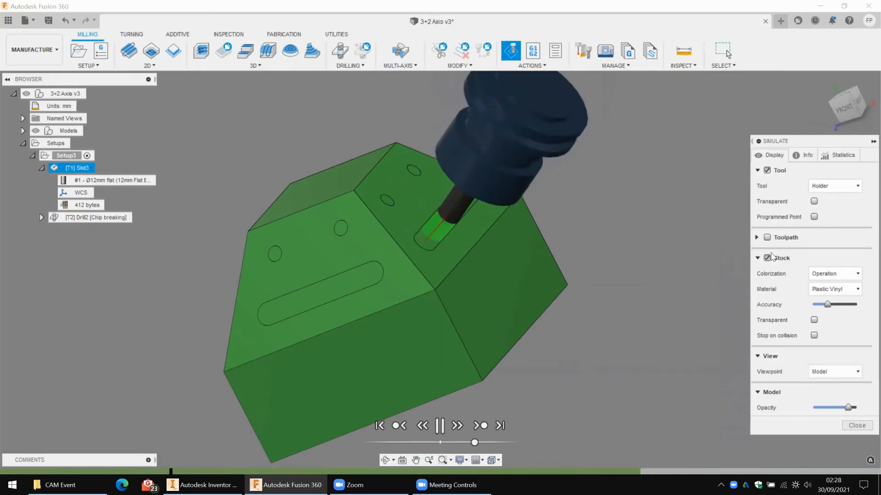
click(856, 426)
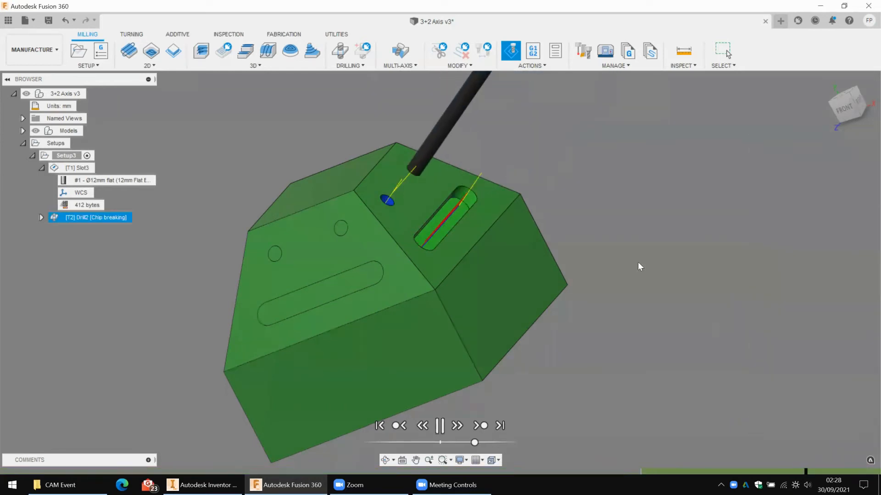
shift+middle_drag(371, 227, 398, 215)
shift+middle_drag(323, 168, 247, 167)
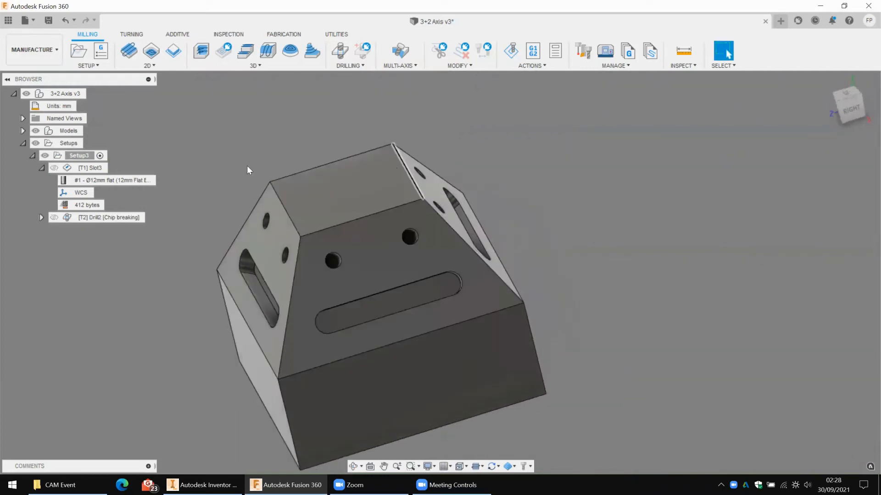
shift+middle_drag(354, 195, 399, 173)
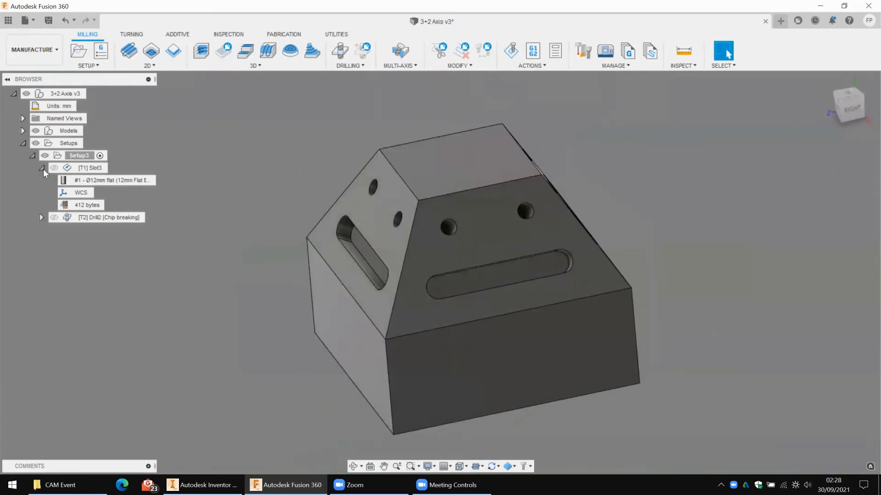
click(42, 169)
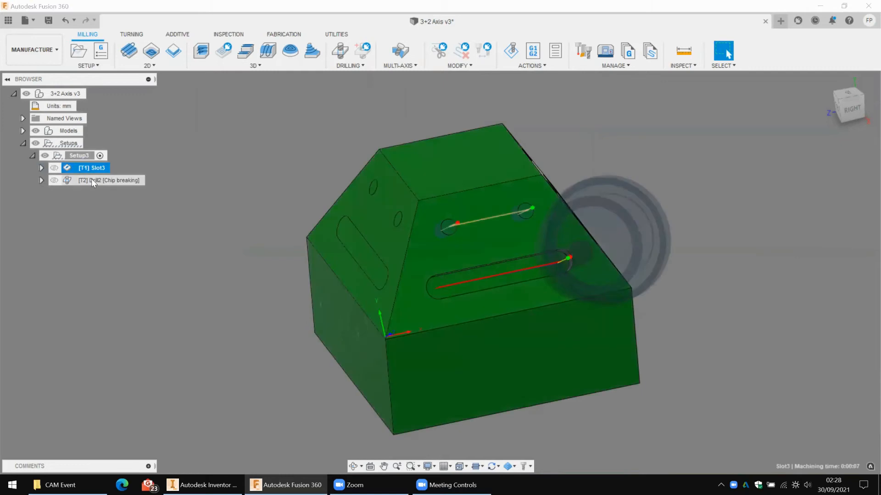
ctrl+click(106, 181)
right_click(105, 182)
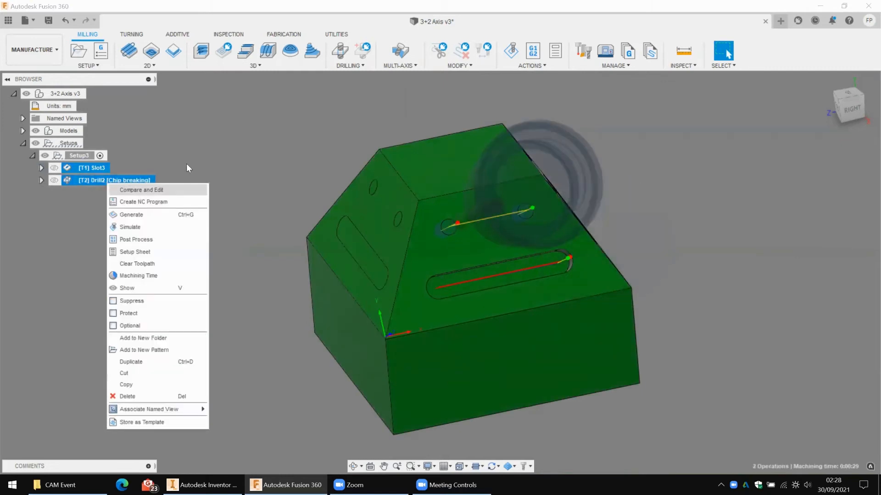
click(553, 81)
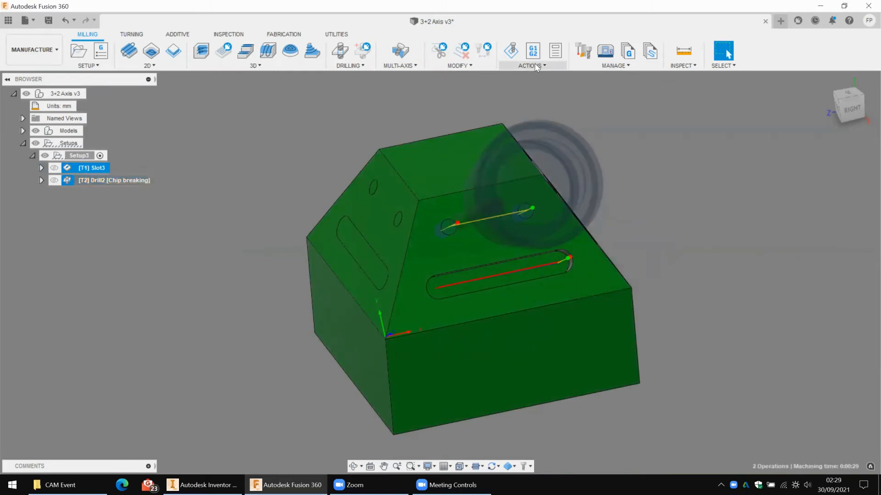
click(128, 219)
right_click(89, 169)
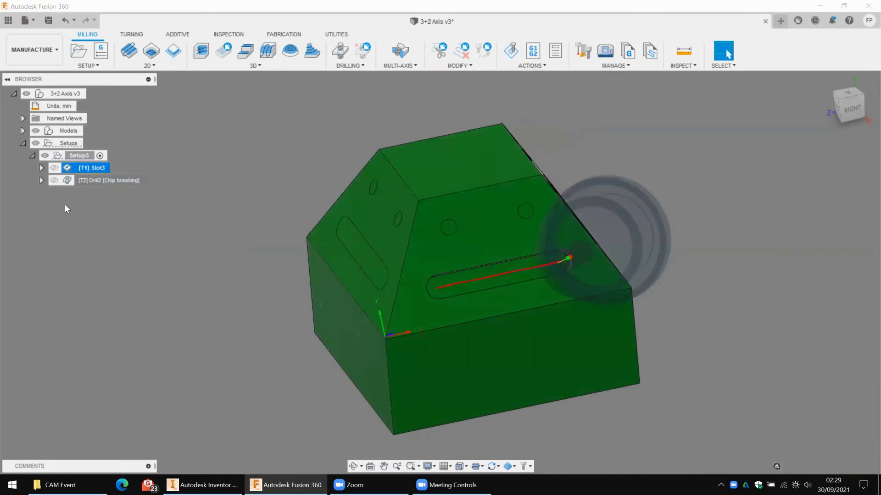
click(56, 217)
- Create a new folder under Setup3 and move the Slot3 and Drill2 operations into it
right_click(86, 156)
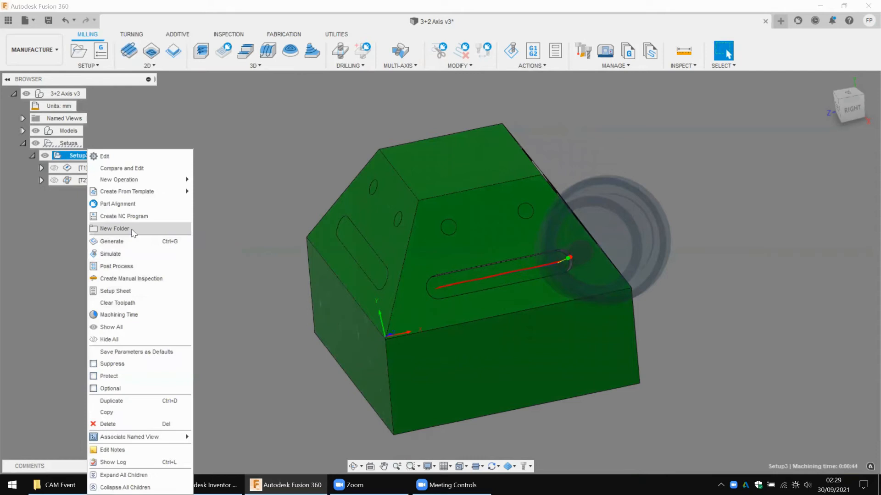
click(117, 228)
drag(90, 168, 83, 193)
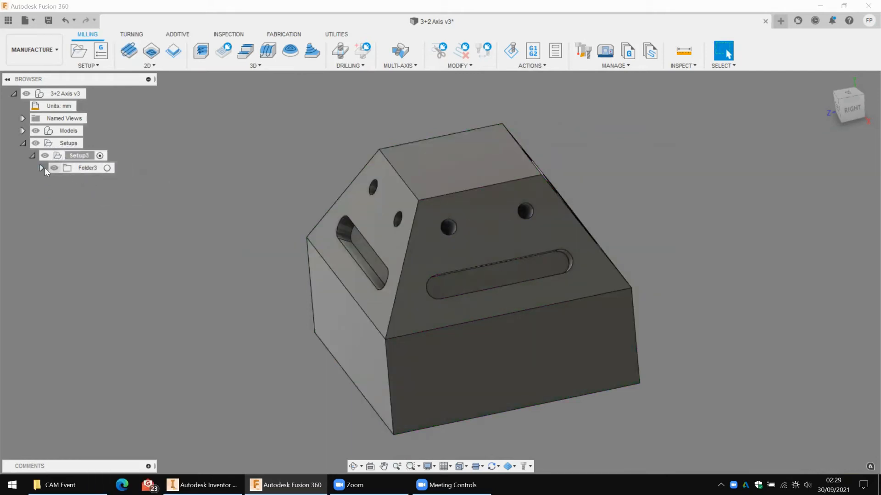
click(42, 168)
click(87, 169)
right_click(86, 170)
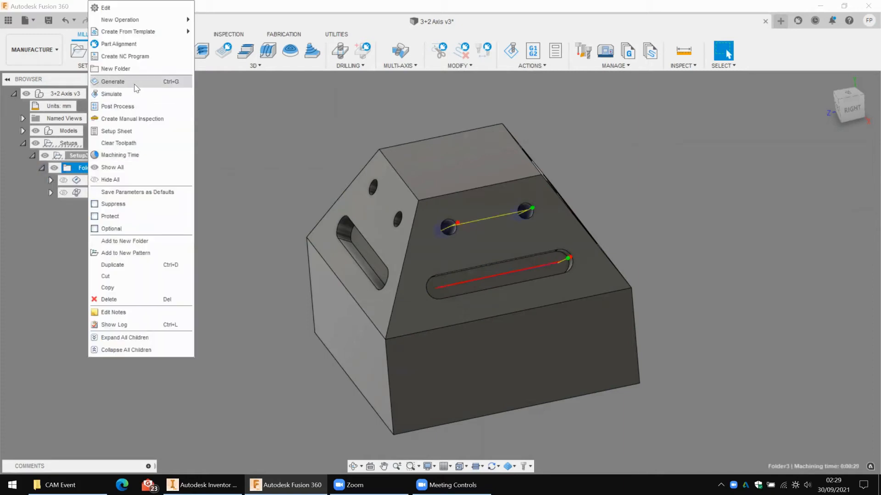
click(223, 90)
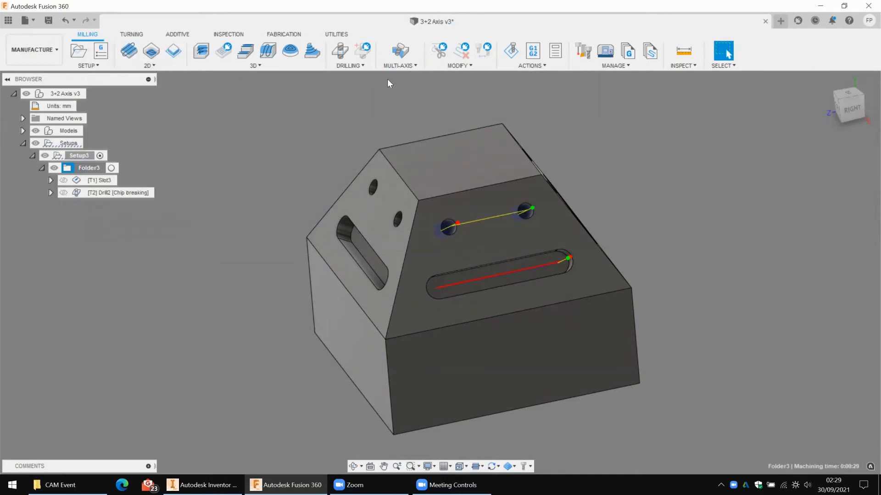
click(148, 66)
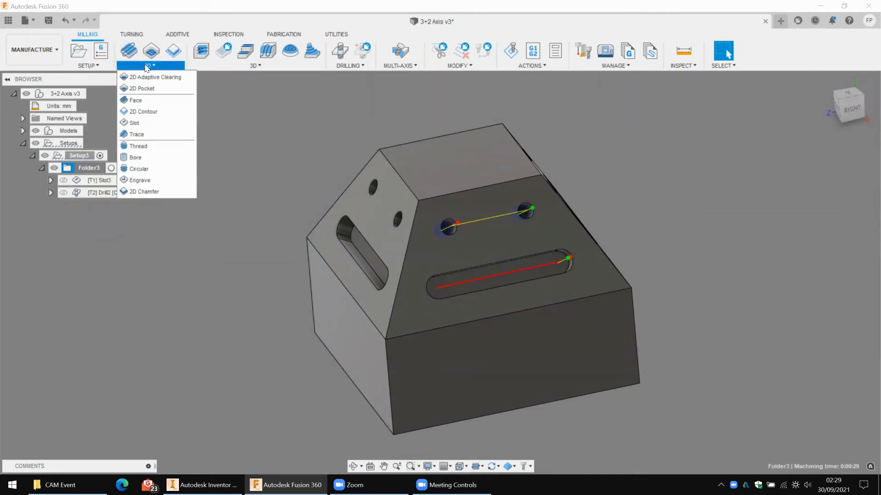
mouse_move(441, 69)
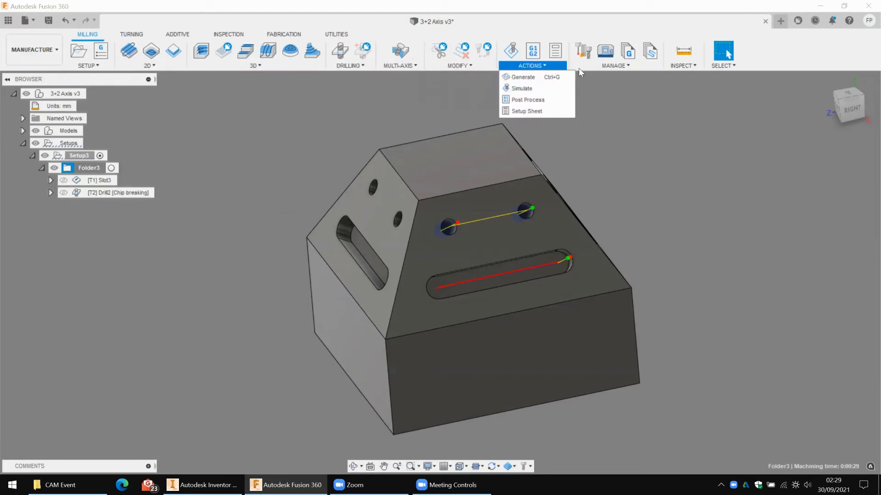
mouse_move(620, 70)
mouse_move(682, 66)
click(320, 116)
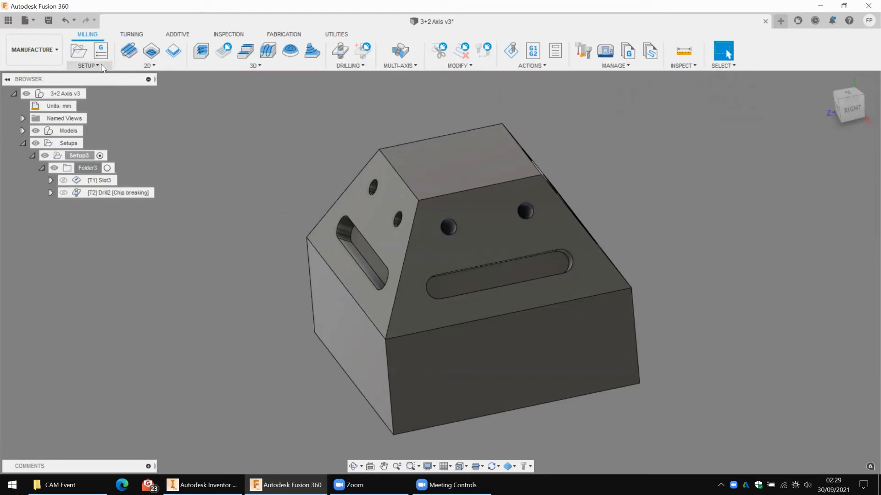
right_click(92, 164)
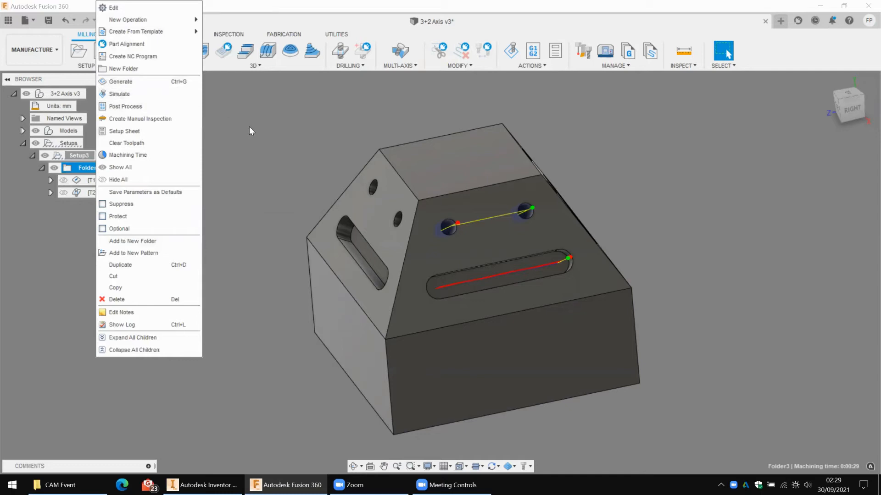
click(235, 139)
right_click(81, 157)
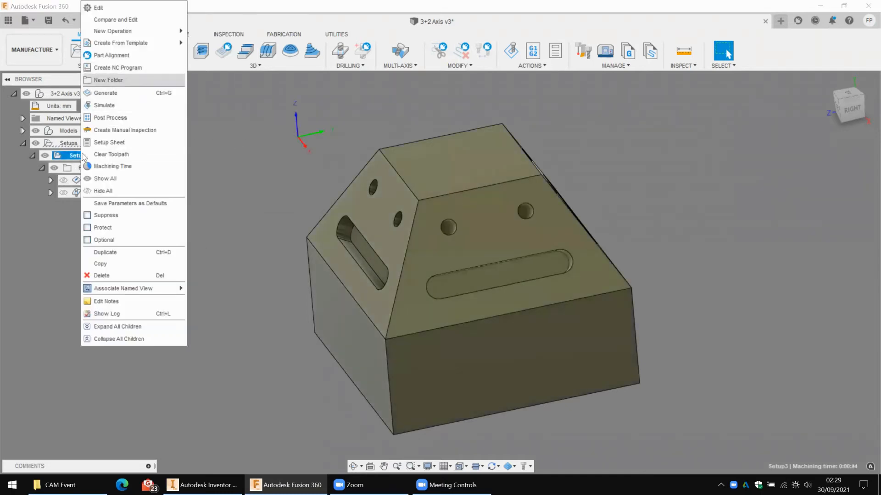
click(236, 163)
right_click(92, 167)
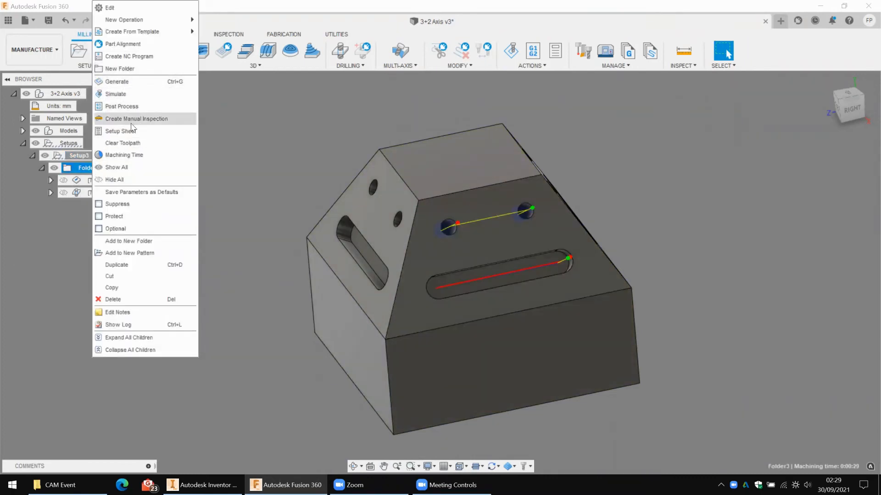
mouse_move(137, 22)
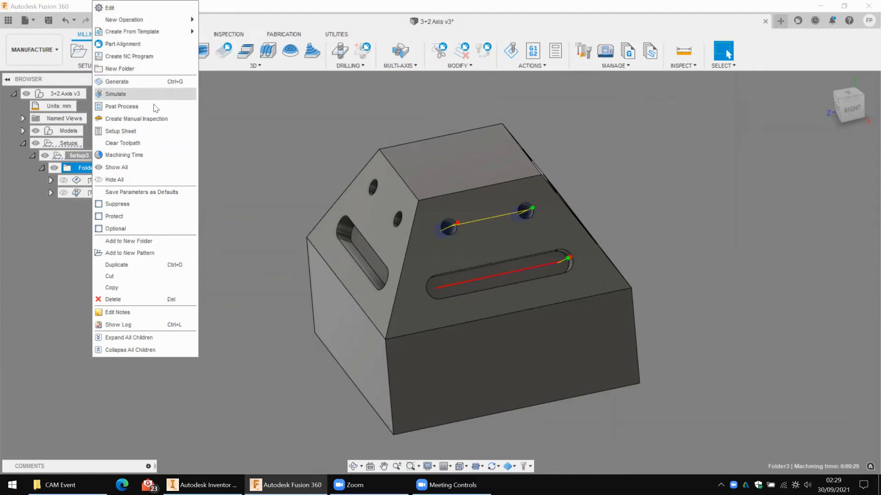
click(234, 185)
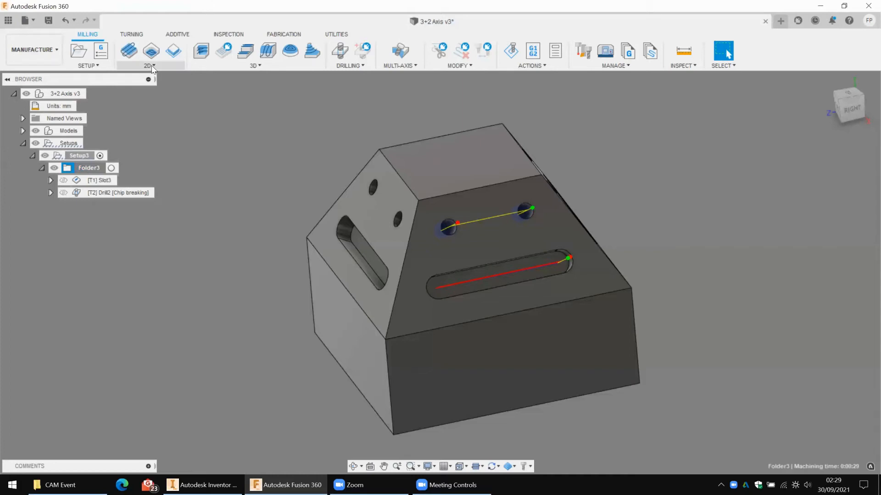
click(146, 67)
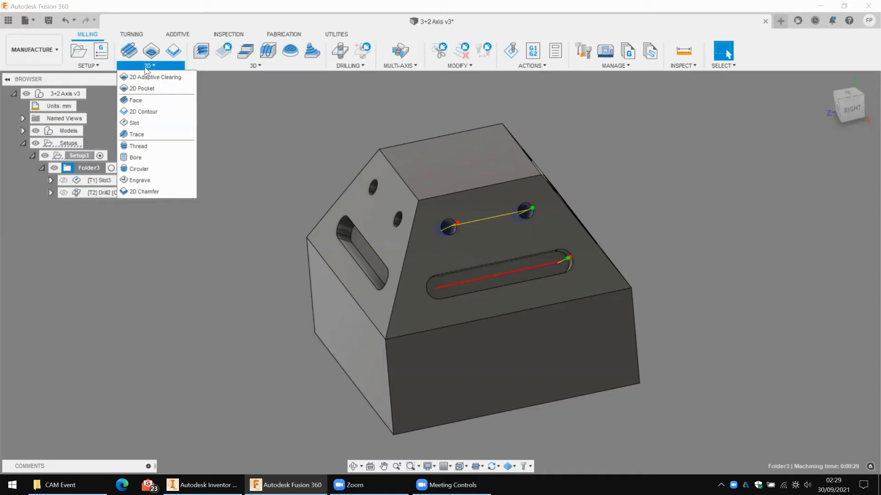
mouse_move(477, 66)
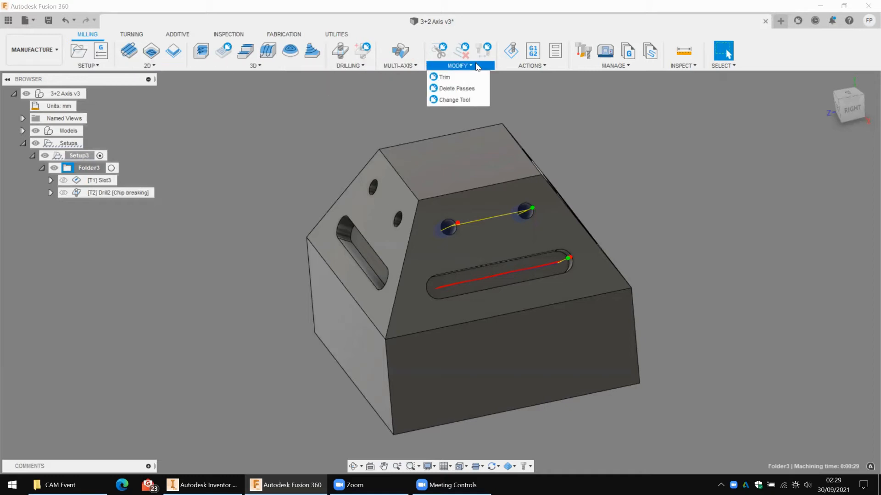
mouse_move(532, 68)
mouse_move(603, 69)
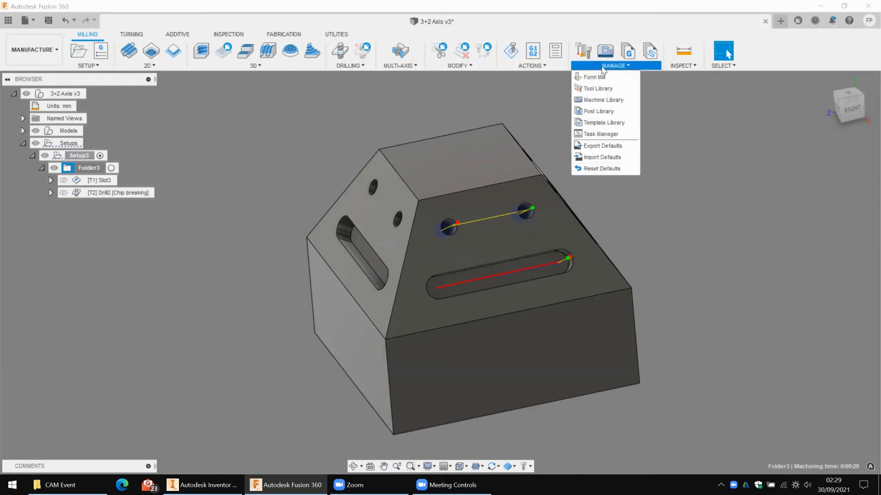
click(303, 133)
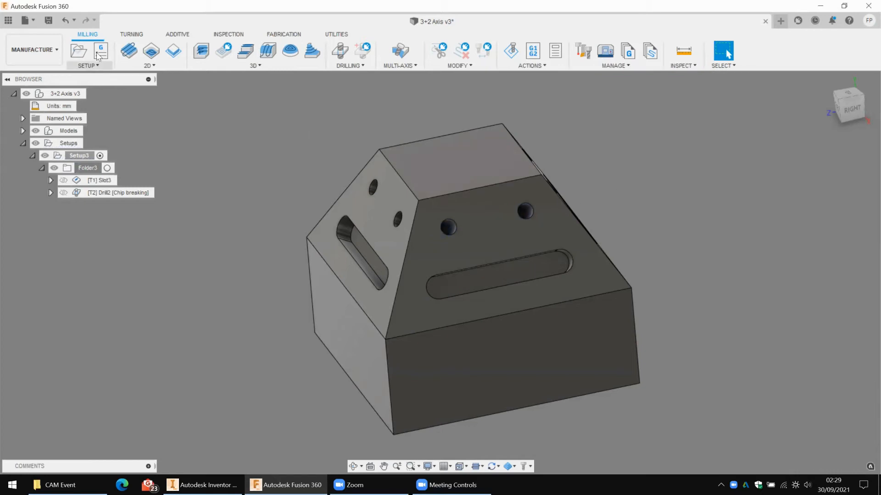
click(90, 68)
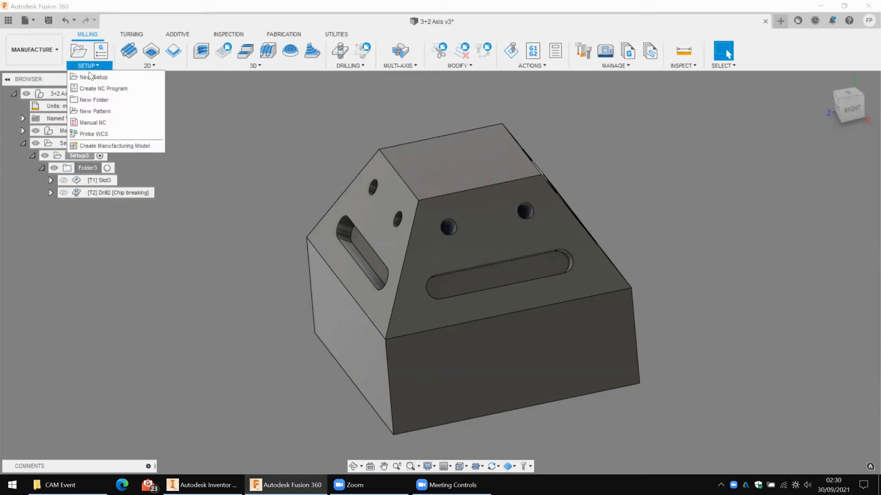
click(100, 112)
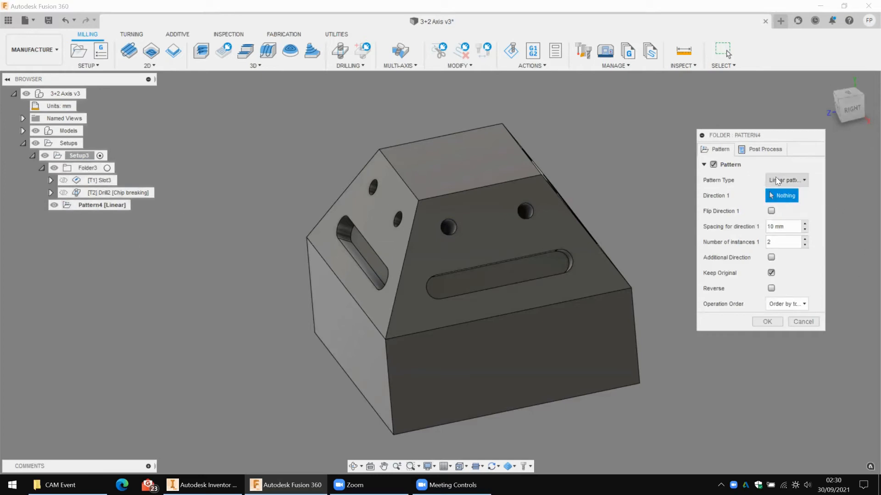
click(799, 180)
click(798, 180)
click(804, 321)
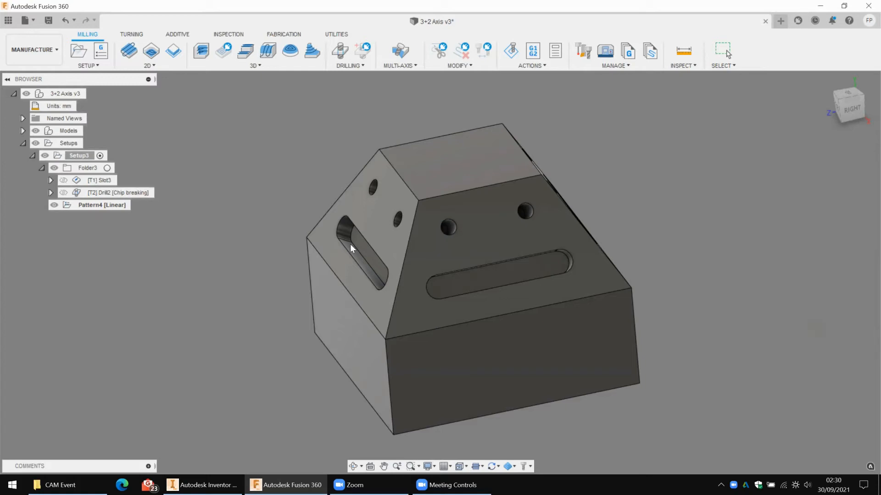
- Create a new pattern from the folder holding the slot and drill operations, with the pattern type set to circular
right_click(81, 167)
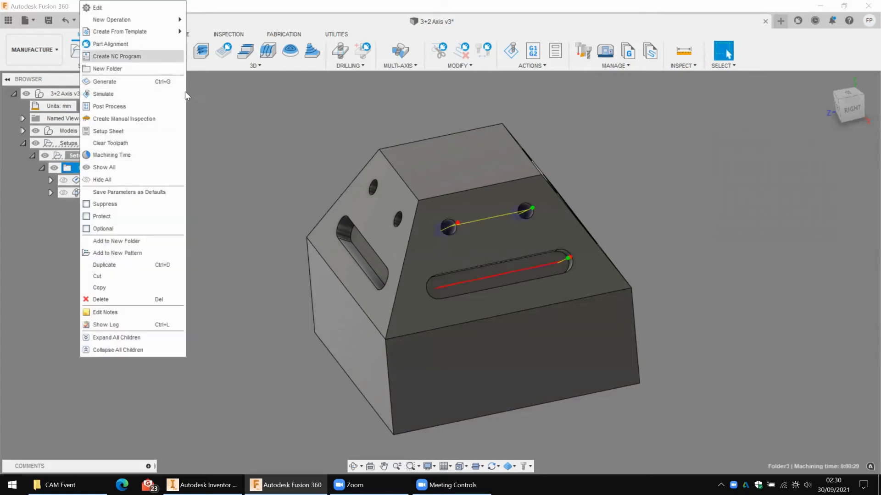
key(Escape)
click(108, 69)
click(98, 112)
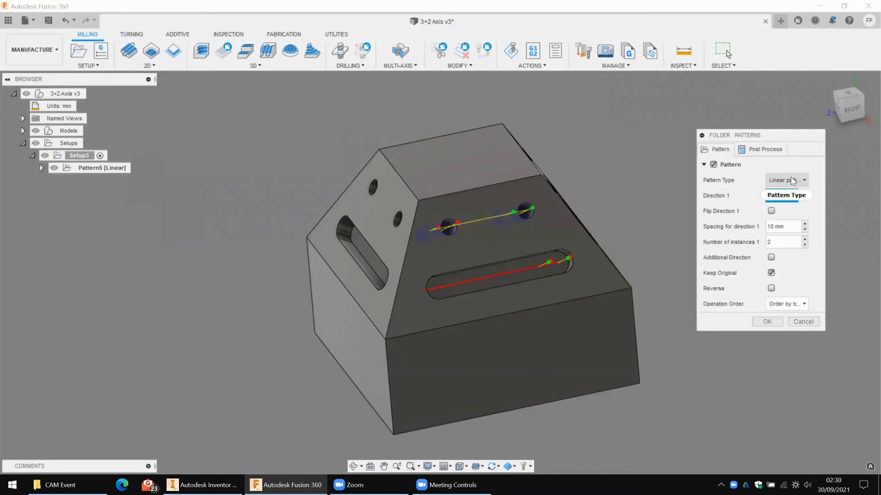
click(792, 181)
click(799, 211)
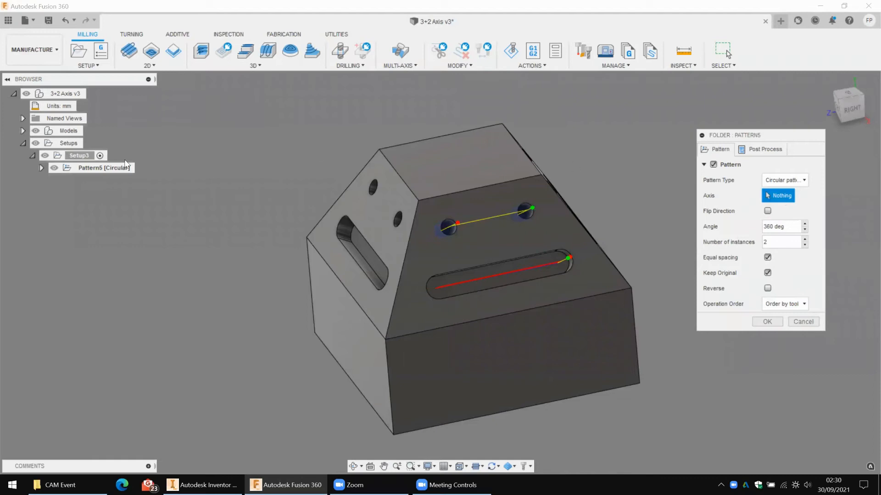
- Use the Y axis from the model's origin as the circular pattern's rotation axis
click(23, 130)
click(33, 143)
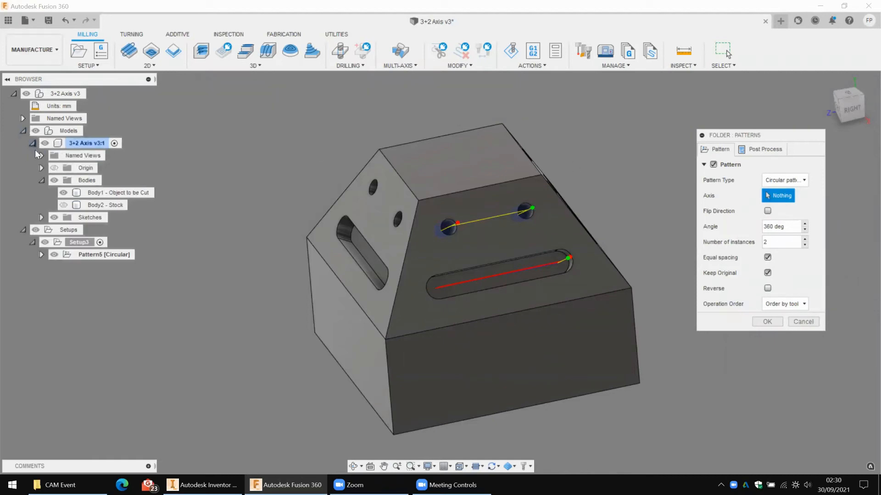
click(42, 168)
click(89, 205)
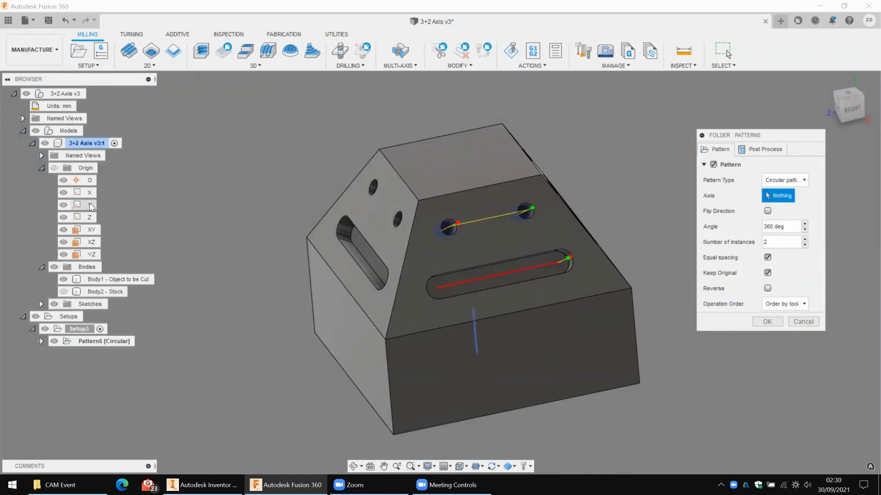
- Set the circular pattern's number of instances to 4 and accept the pattern
shift+middle_drag(361, 200, 321, 215)
shift+middle_drag(768, 211, 738, 247)
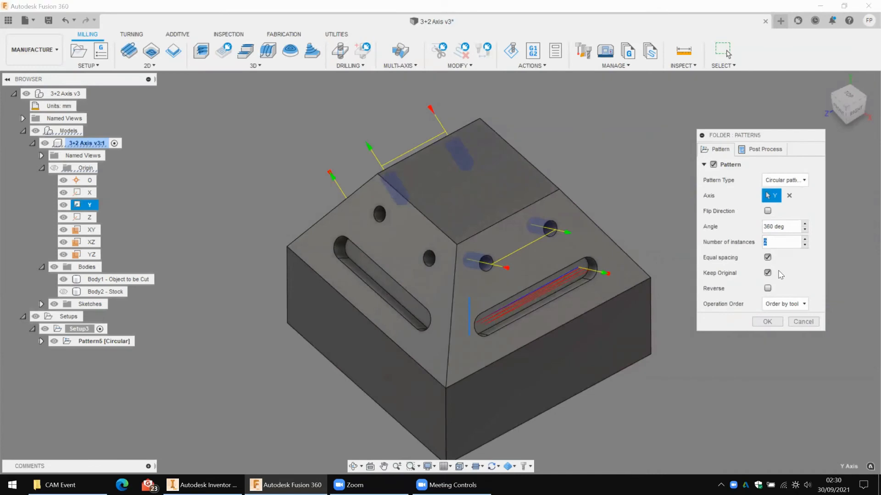
text(4)
mouse_move(849, 114)
mouse_down()
mouse_move(571, 237)
mouse_move(488, 184)
mouse_move(425, 183)
mouse_move(223, 249)
mouse_up()
middle_drag(775, 360, 659, 297)
shift+middle_drag(243, 249, 233, 252)
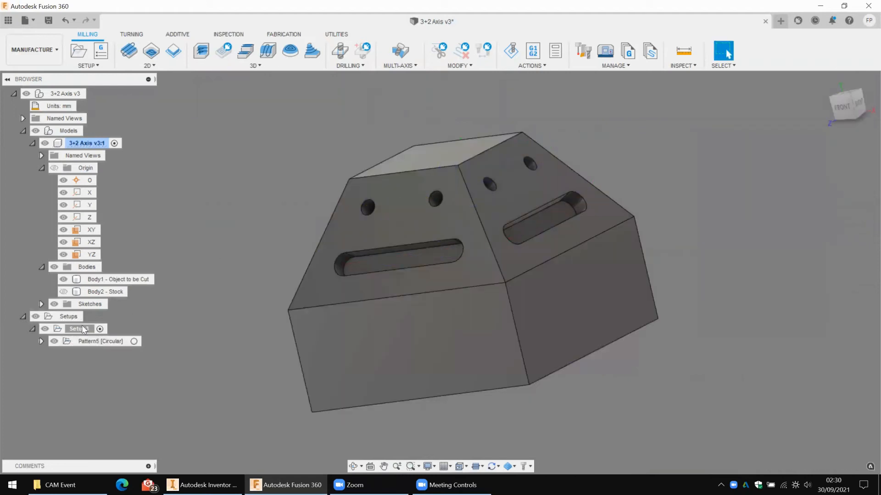
- Simulate Setup3 to watch the patterned slot toolpath being machined on the block, and leave the simulation
double_click(82, 328)
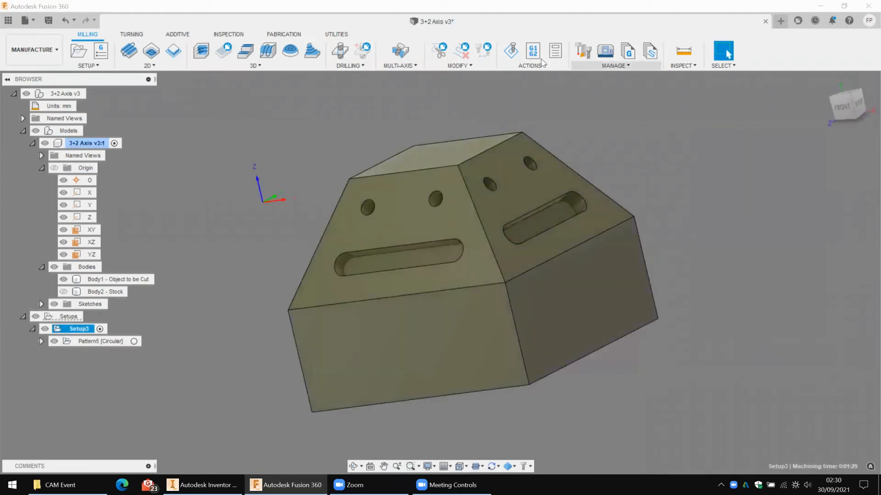
click(510, 51)
shift+middle_drag(380, 152, 509, 319)
click(441, 426)
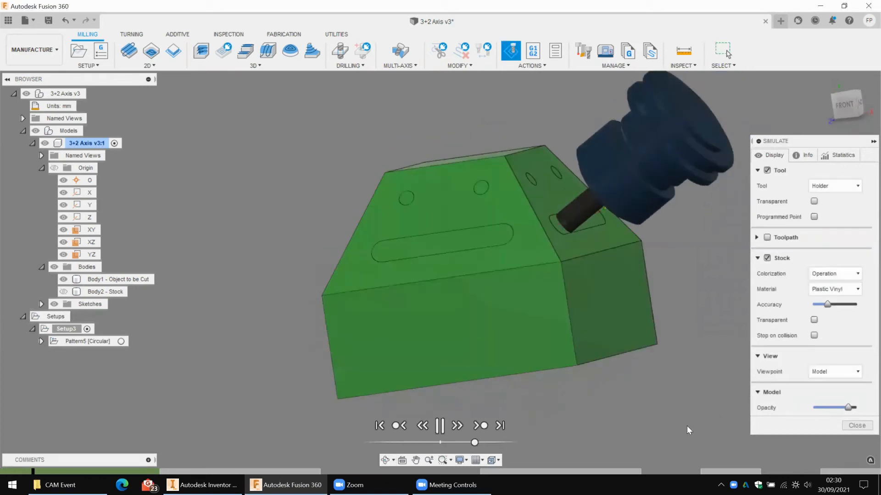
shift+middle_drag(711, 408, 686, 336)
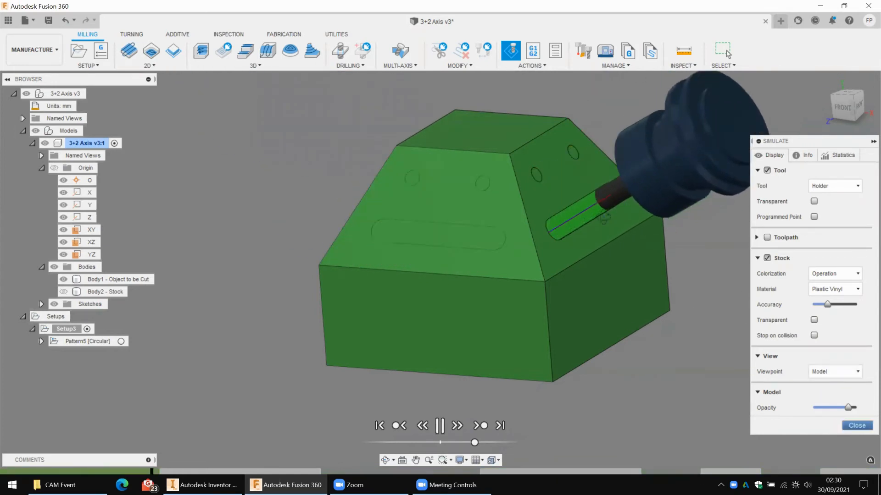
key(Escape)
- Switch to Autodesk Inventor and bring up the CAM Event folder with the sample part files
shift+middle_drag(654, 233, 206, 477)
click(865, 254)
shift+middle_drag(443, 220, 525, 205)
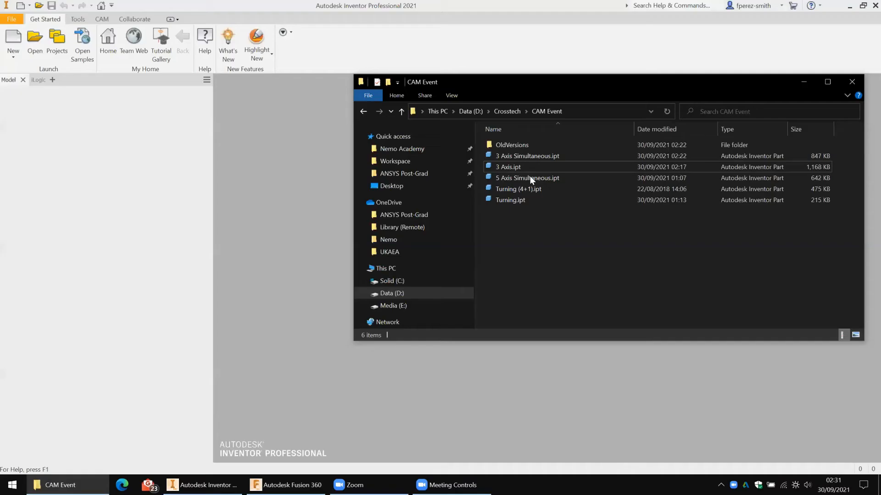
- Open the 5 Axis Simultaneous part in Inventor, collapse the existing Setup1 operations and inspect the part's curved top and chamfered edge
drag(530, 178, 298, 190)
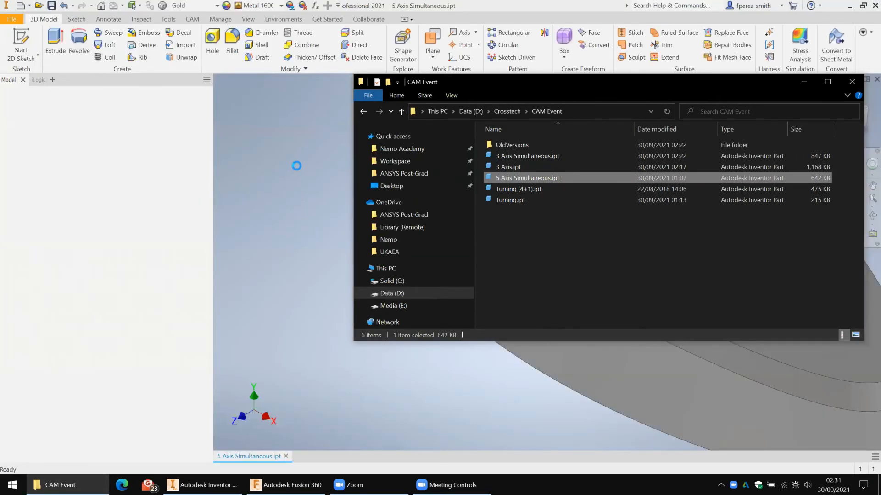
shift+middle_drag(337, 217, 367, 200)
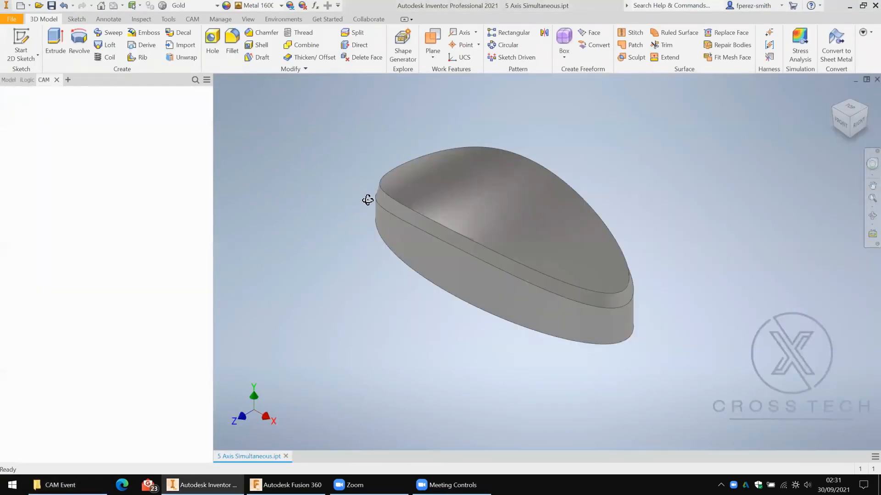
shift+middle_drag(472, 193, 158, 127)
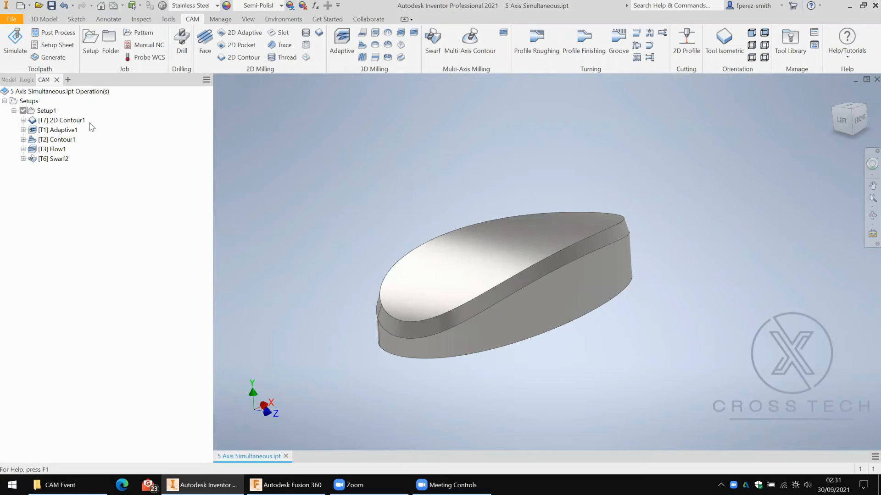
click(14, 111)
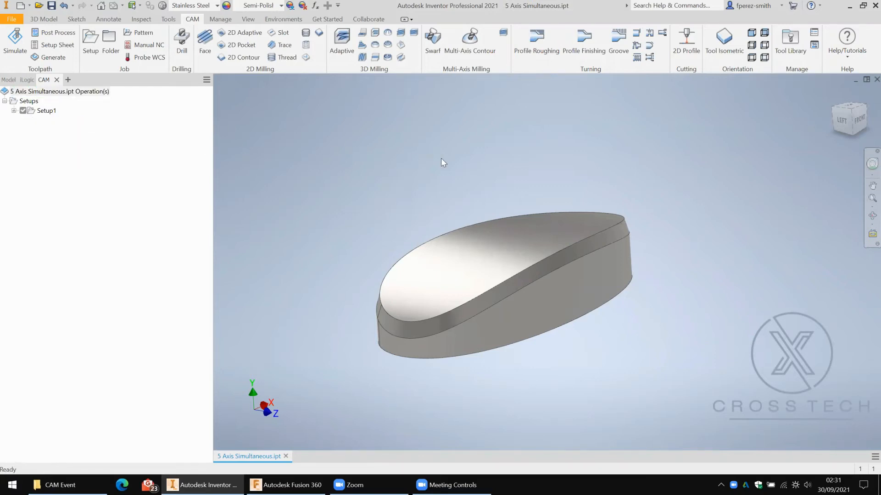
shift+middle_drag(466, 178, 514, 172)
click(469, 252)
shift+middle_drag(662, 197, 527, 174)
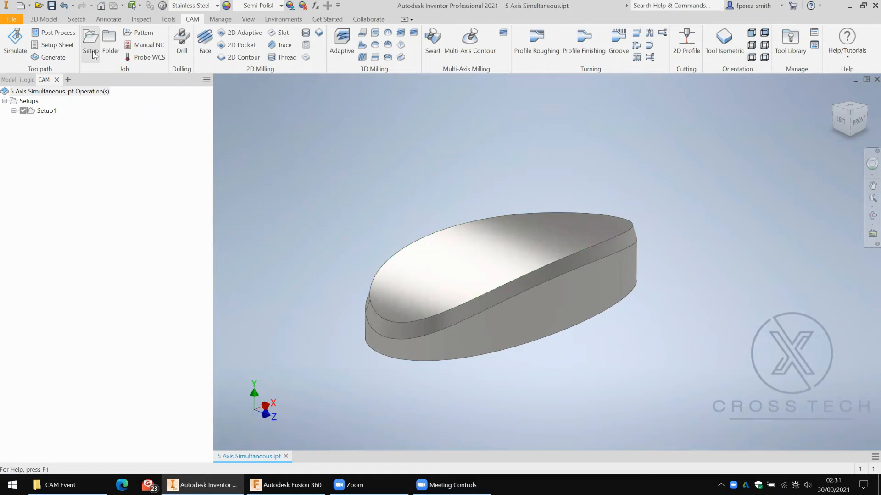
- Create a new milling setup oriented by Z axis and X axis, using the model origin's Y axis as the Z axis
click(90, 63)
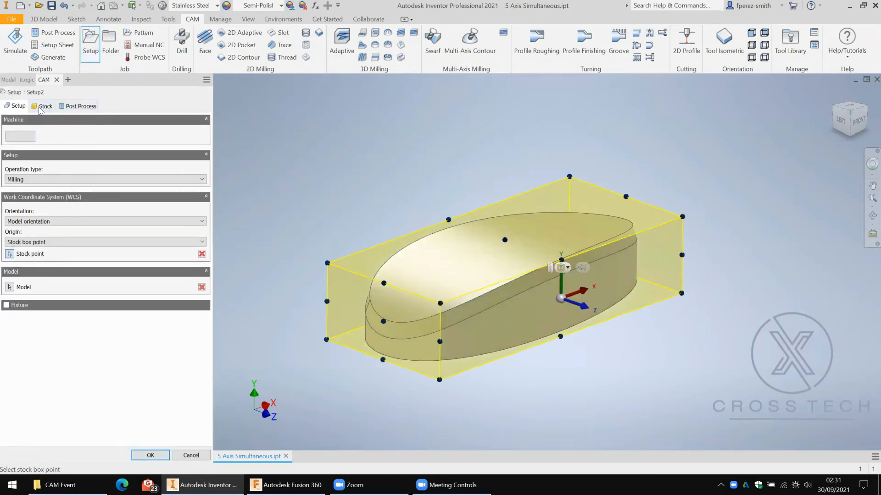
click(28, 222)
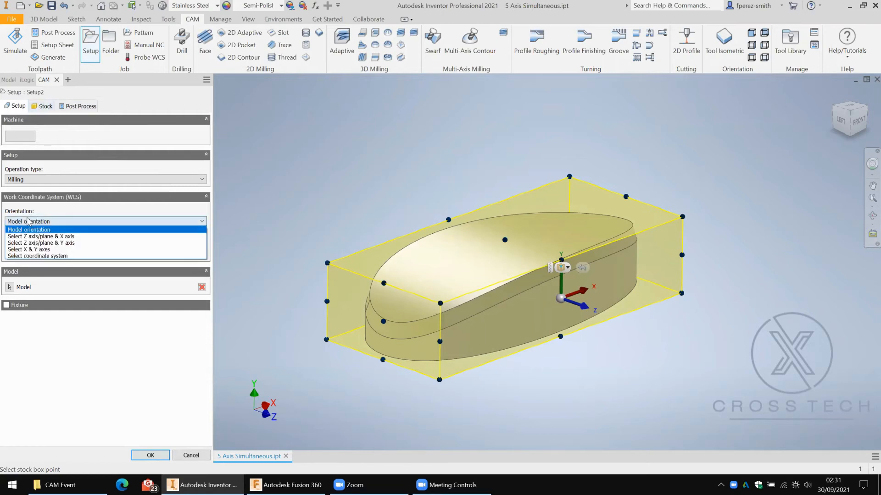
click(55, 237)
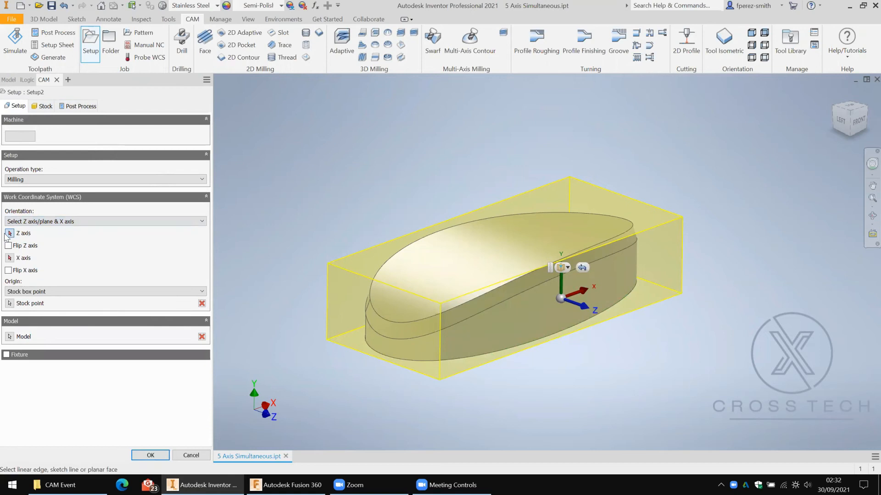
click(9, 80)
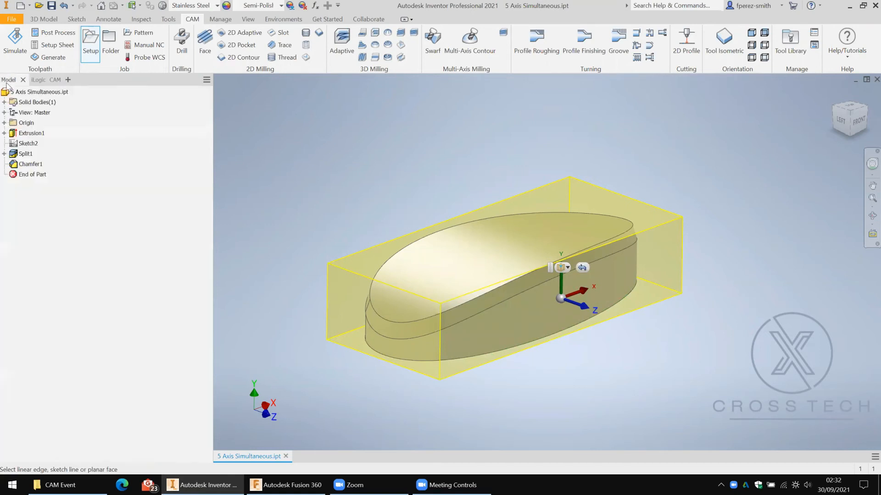
click(5, 122)
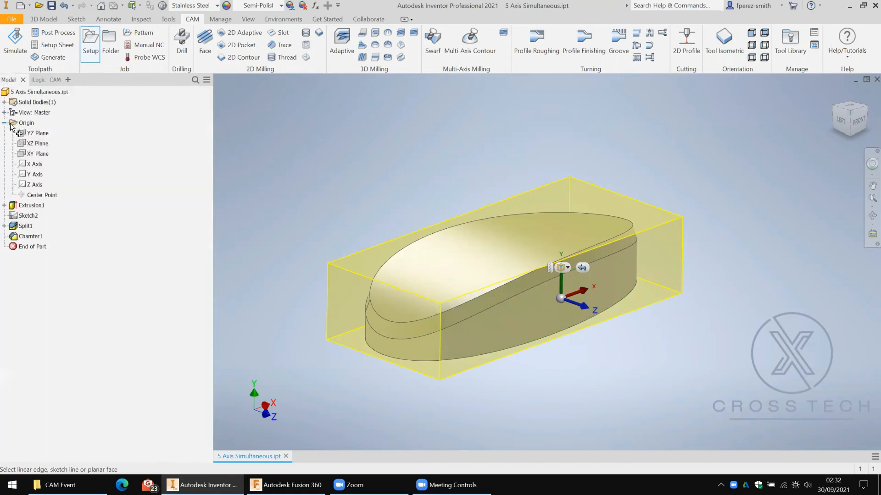
click(36, 175)
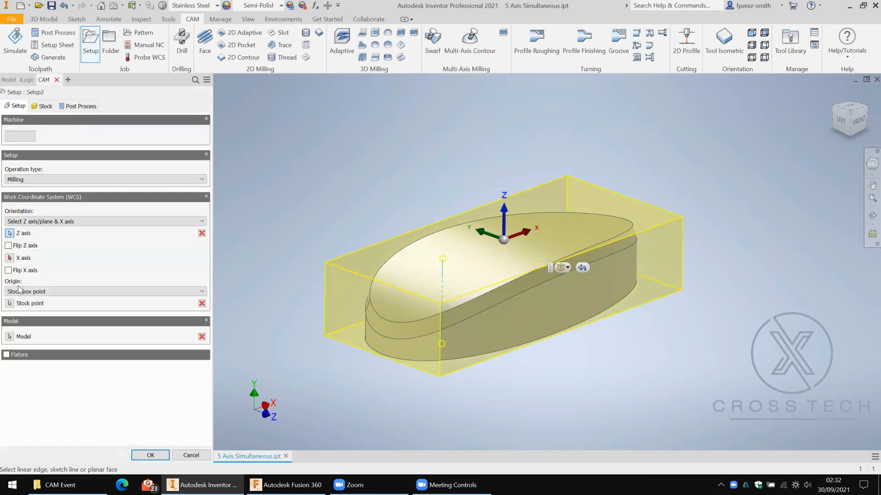
- Use the origin's X axis as the setup's X axis and place the work origin on the stock box's top front-left corner
click(10, 259)
click(9, 80)
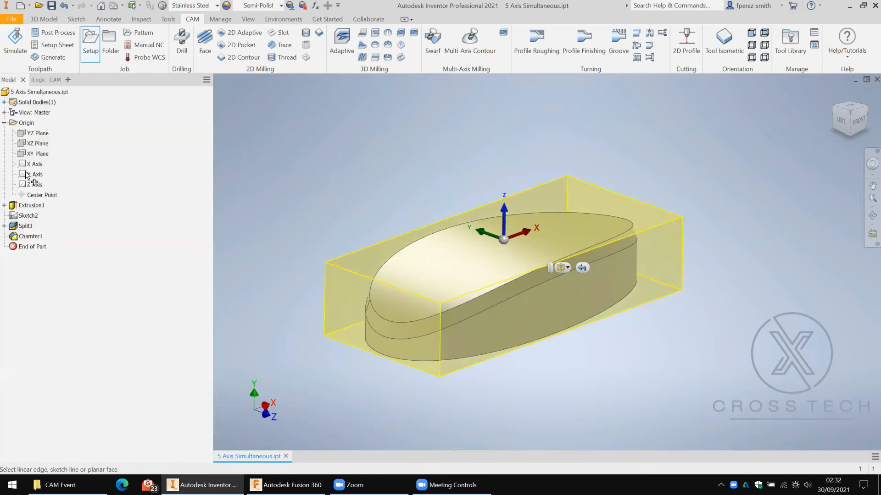
click(35, 164)
click(10, 304)
click(441, 303)
mouse_move(394, 265)
shift+middle_down()
mouse_move(348, 271)
mouse_move(370, 276)
mouse_move(379, 265)
shift+middle_up()
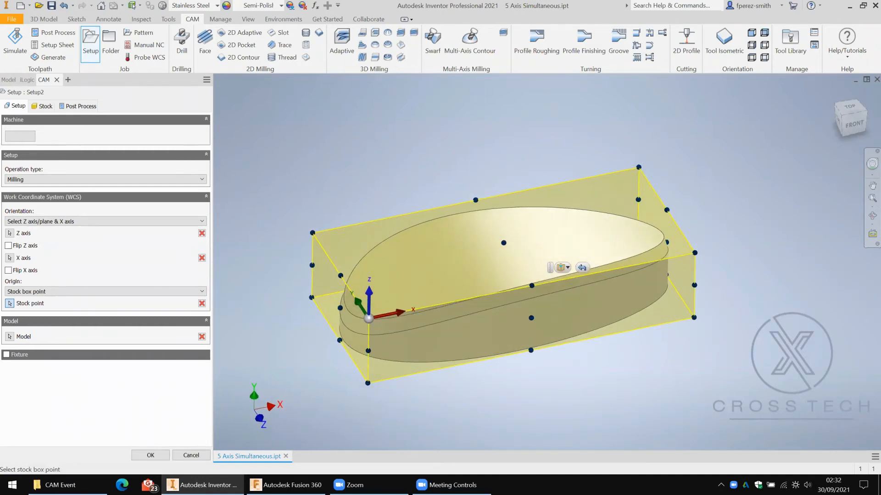
- Define the stock as a relative size box with 2 mm side, 2 mm top and 10 mm bottom offsets, and accept the setup
click(45, 107)
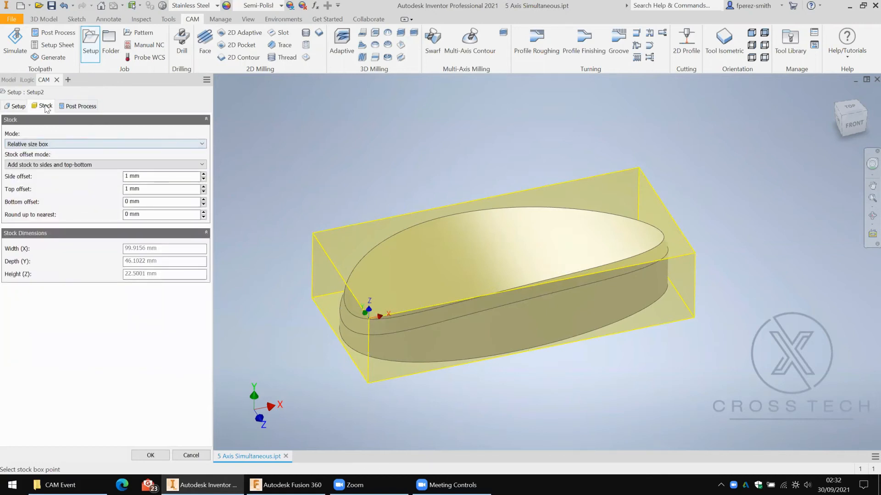
click(71, 144)
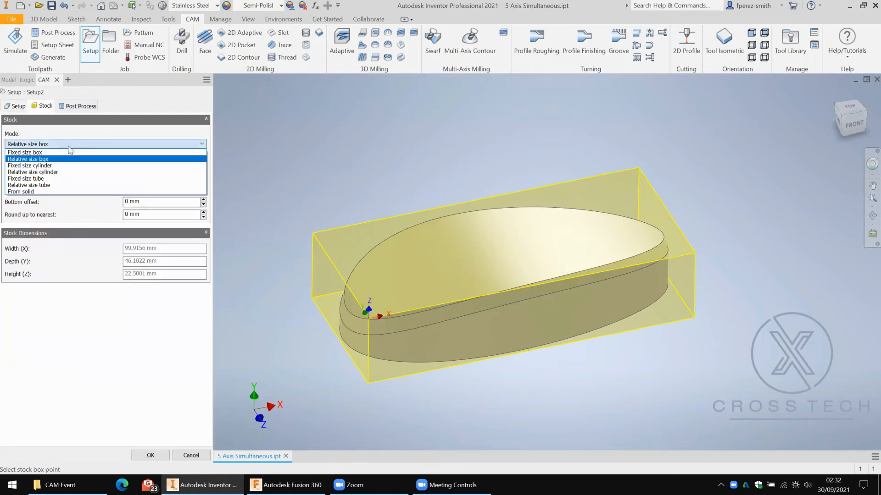
click(54, 160)
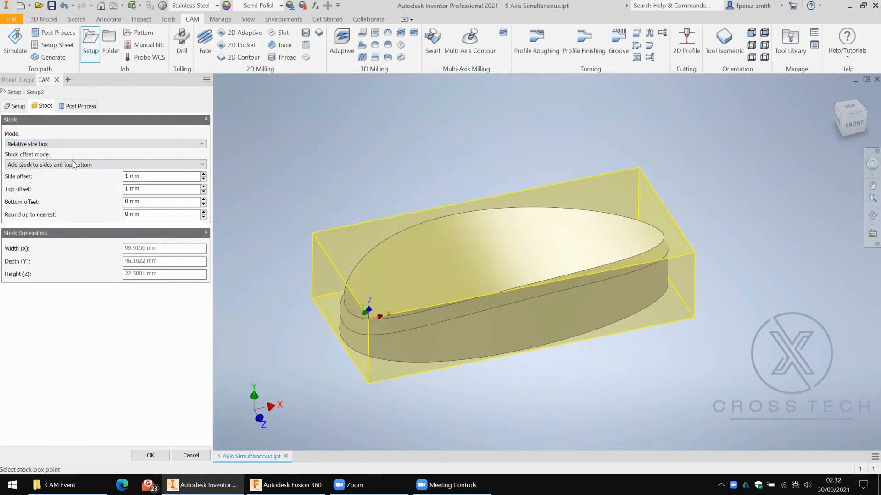
double_click(142, 177)
text(2)
key(Tab)
text(2)
key(Tab)
text(10)
key(F4)
shift+middle_drag(329, 167, 326, 181)
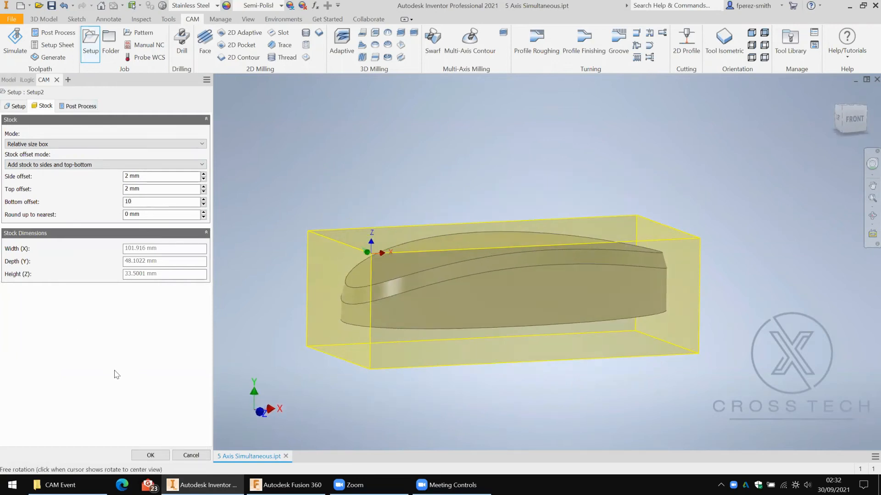
click(150, 455)
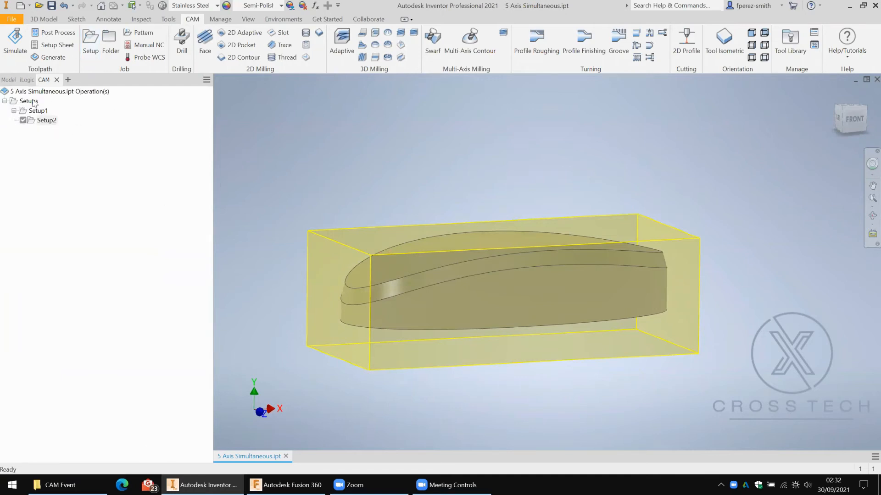
- Start a 2D Contour in Setup2 with the 14 mm flat end mill #7, following the part's bottom outer edge
click(14, 110)
shift+middle_drag(362, 164, 388, 174)
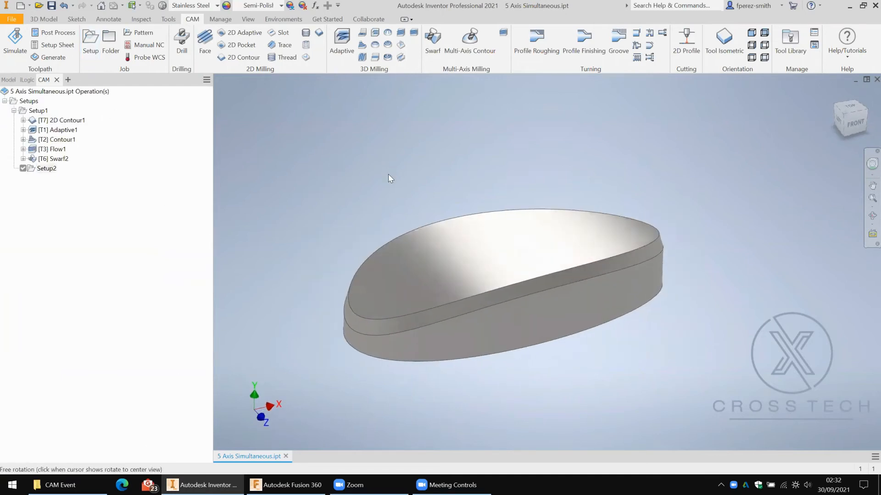
click(243, 57)
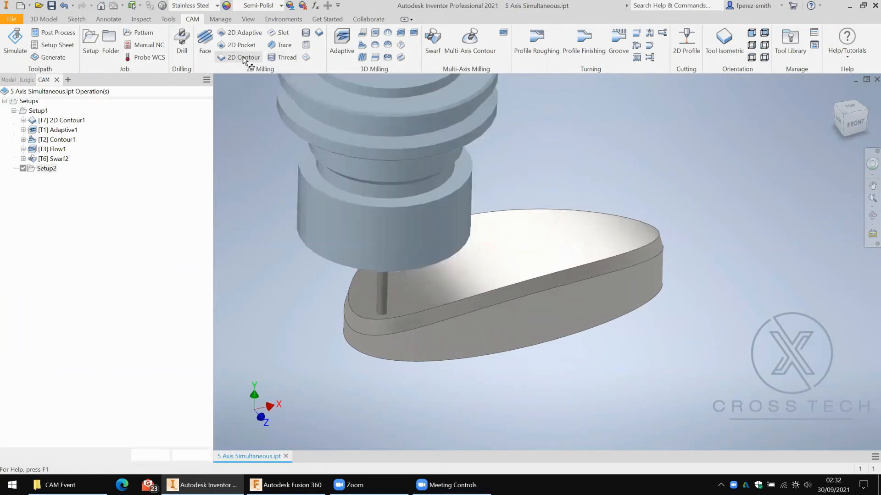
click(102, 138)
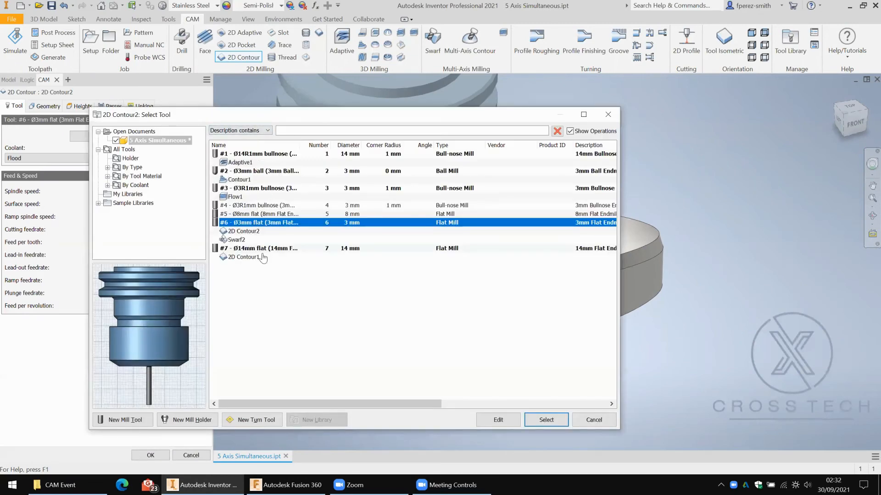
click(257, 251)
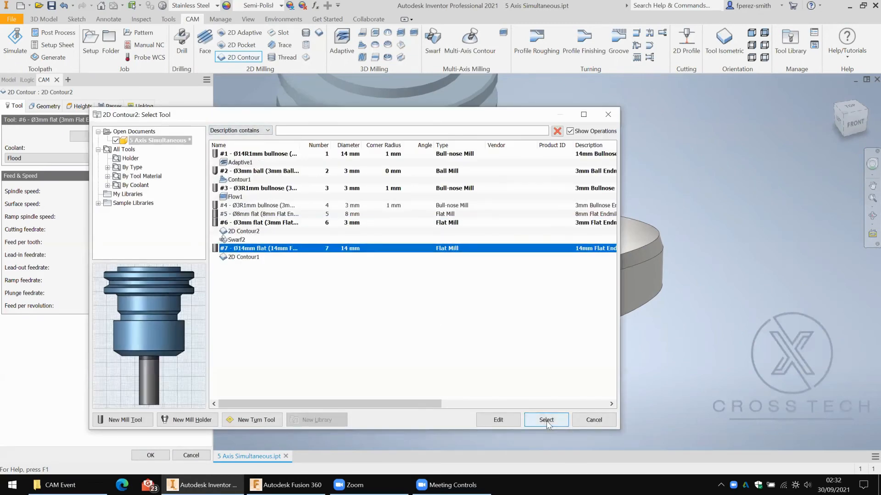
click(547, 420)
click(442, 360)
shift+middle_drag(446, 353, 421, 357)
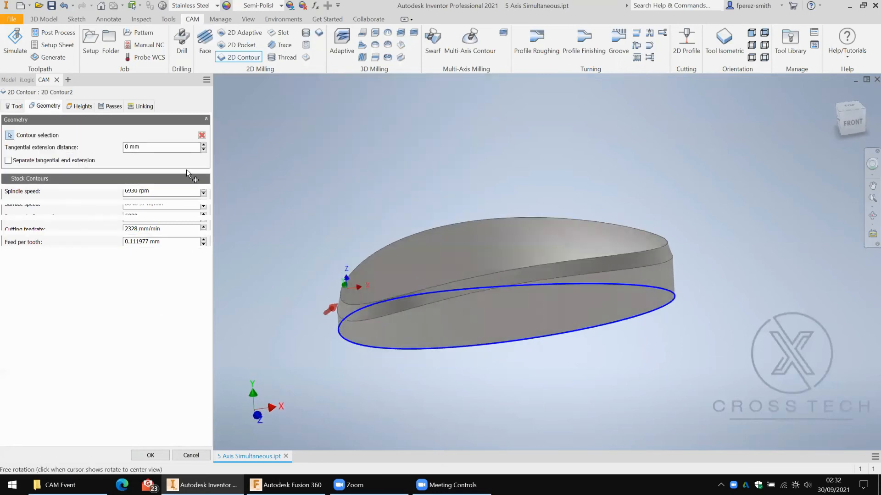
- Enable roughing passes with 2 stepovers for the 2D Contour and generate the toolpath
click(112, 106)
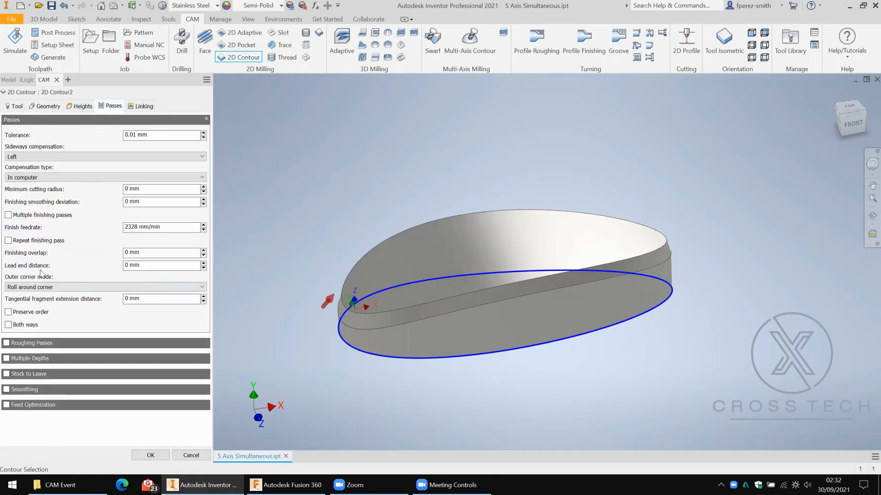
click(6, 343)
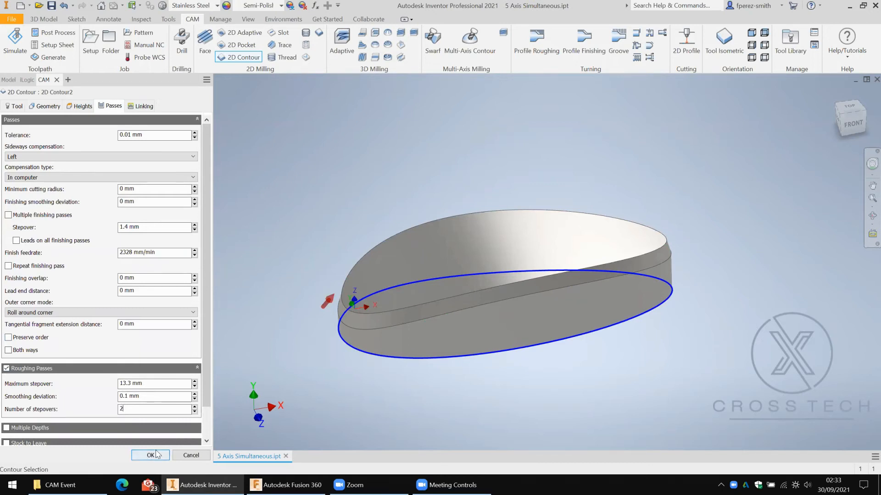
click(151, 455)
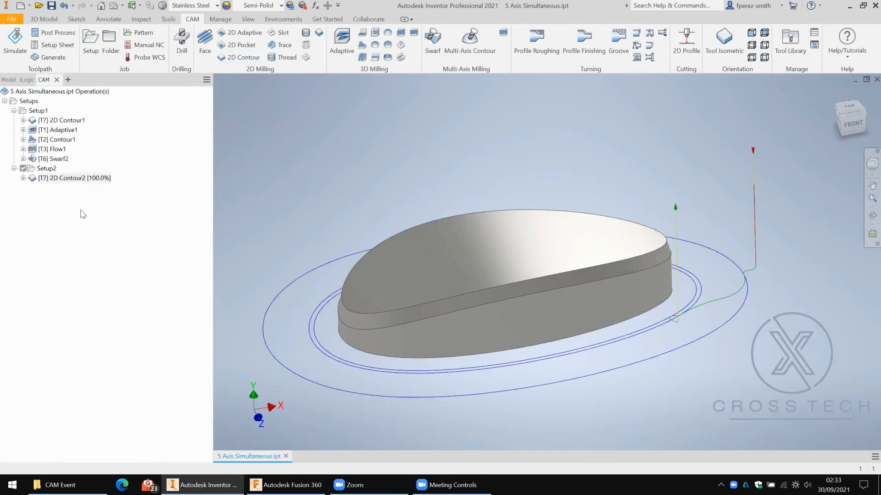
- Simulate Setup2 at a faster speed with part comparison off to watch the contour cut the stock, and leave the simulation
click(114, 178)
click(60, 158)
click(50, 169)
click(24, 46)
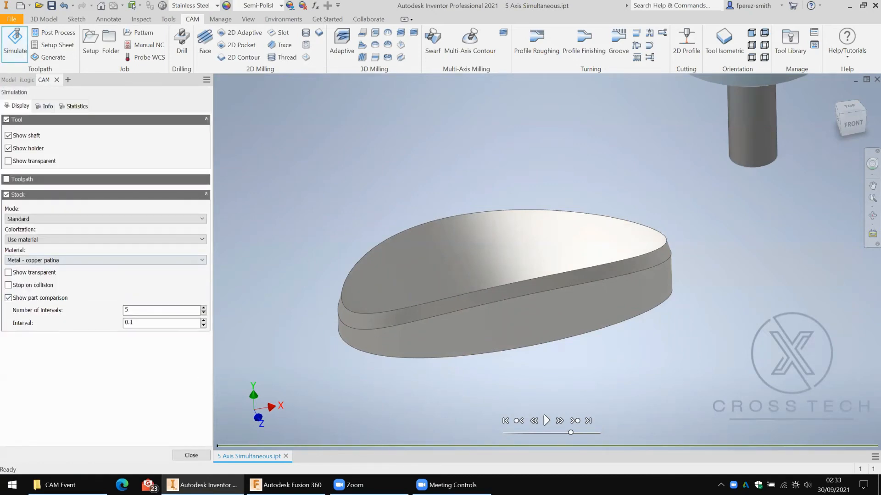
click(9, 298)
click(545, 421)
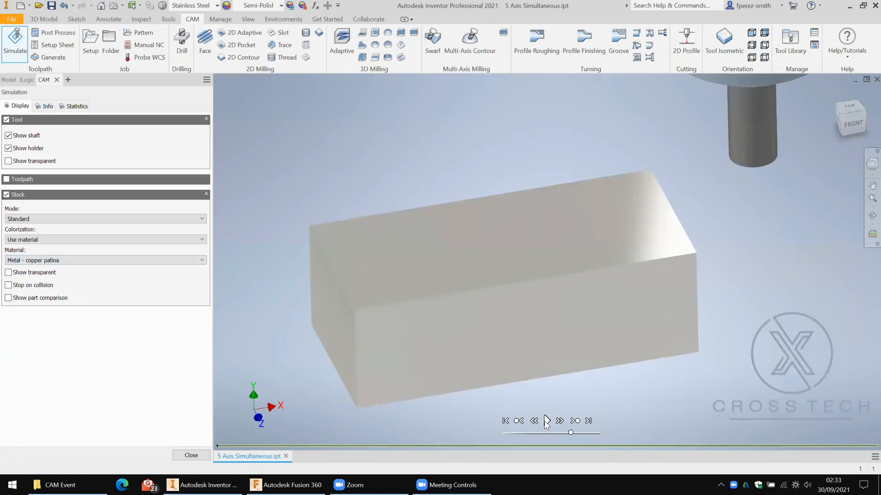
drag(573, 432, 593, 433)
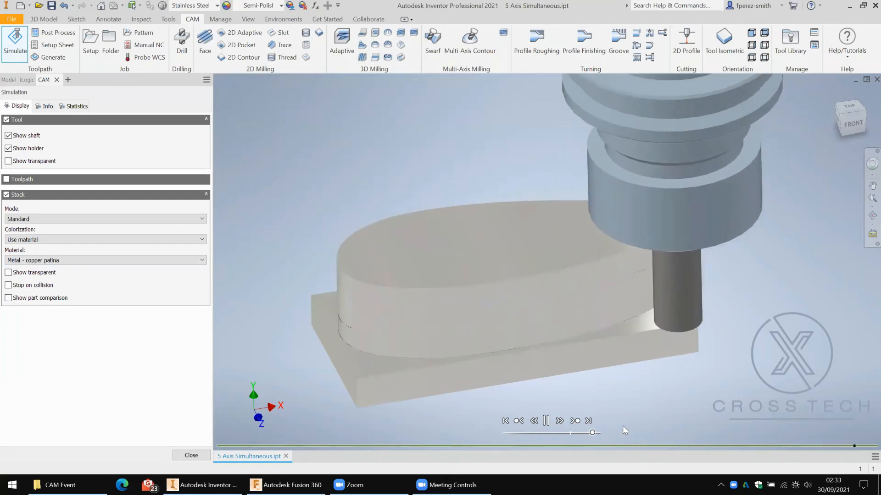
click(199, 455)
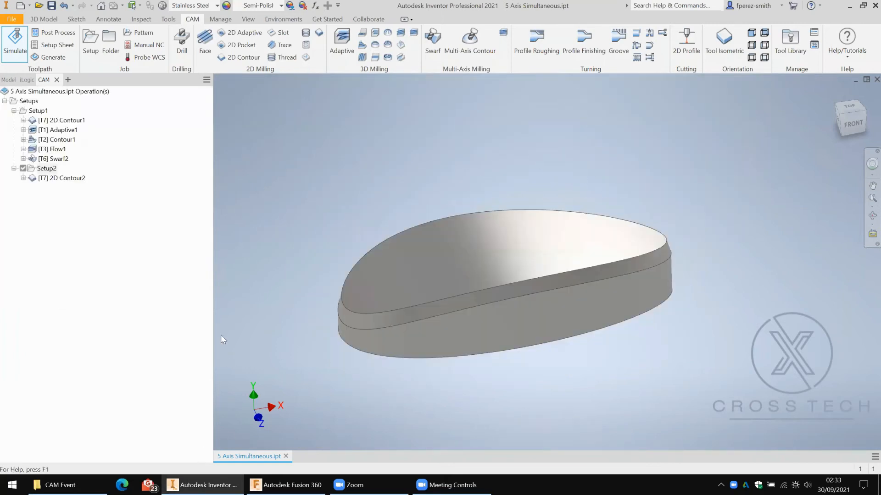
- Edit the 2D Contour in Setup2 to set its bottom height offset to -1 mm and accept the change
click(68, 180)
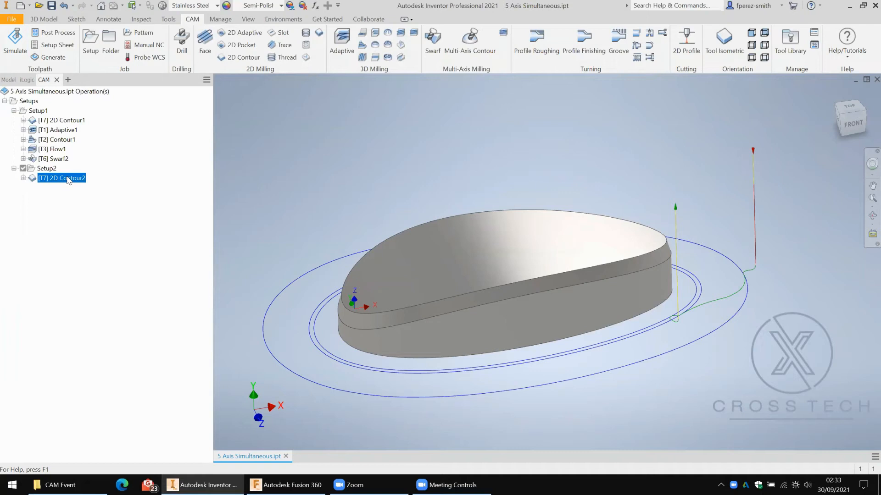
right_click(67, 180)
click(287, 176)
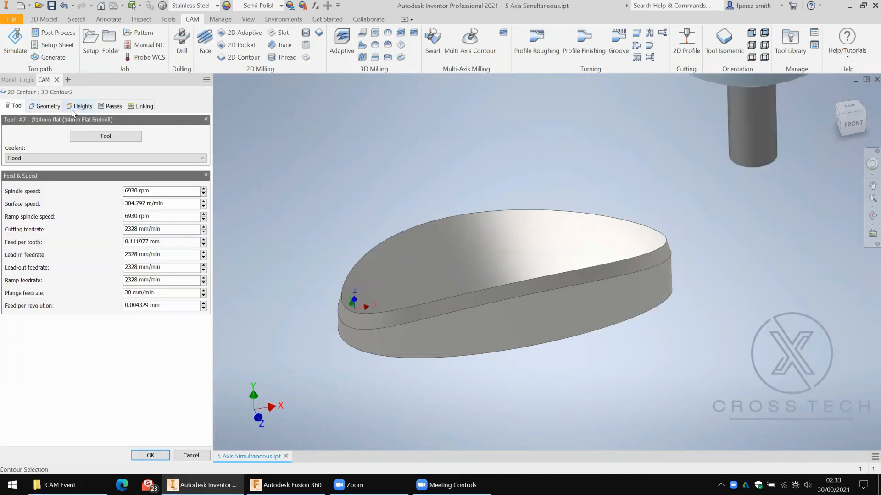
click(74, 107)
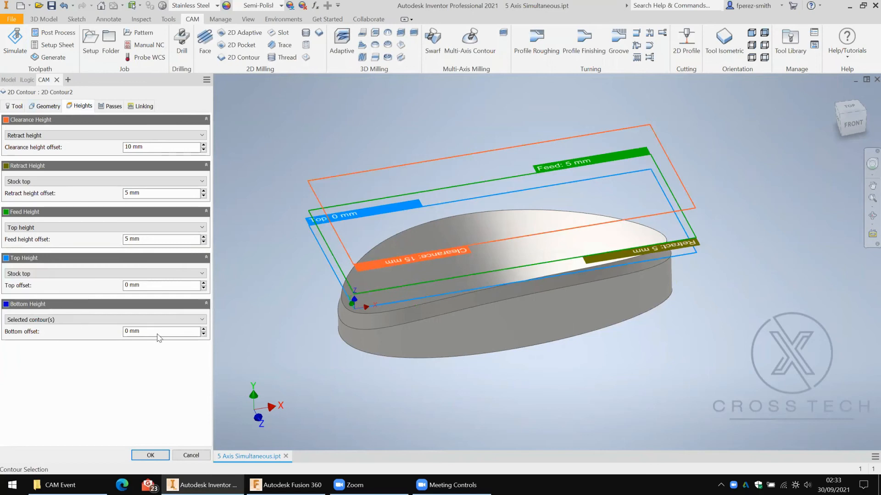
double_click(127, 335)
text(-1)
click(144, 460)
- Display the Adaptive1 toolpath of Setup1 on the part and examine it
click(64, 130)
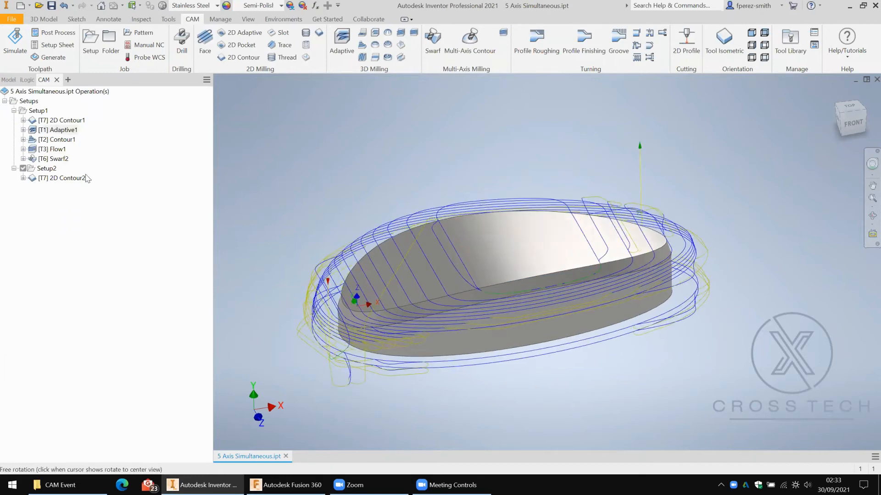
shift+middle_drag(292, 170, 292, 166)
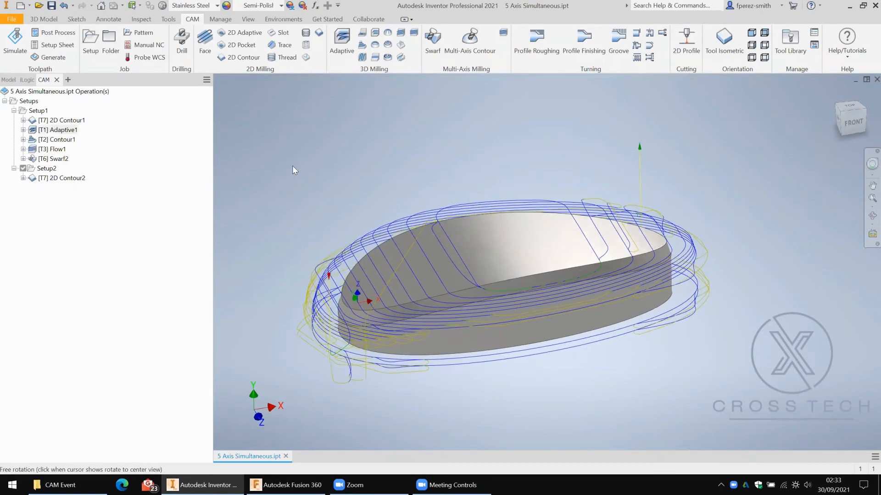
- Start a 3D Adaptive operation in Setup2 and assign it the 6 mm bullnose endmill with 1 mm corner radius
shift+middle_drag(342, 42, 343, 42)
click(341, 41)
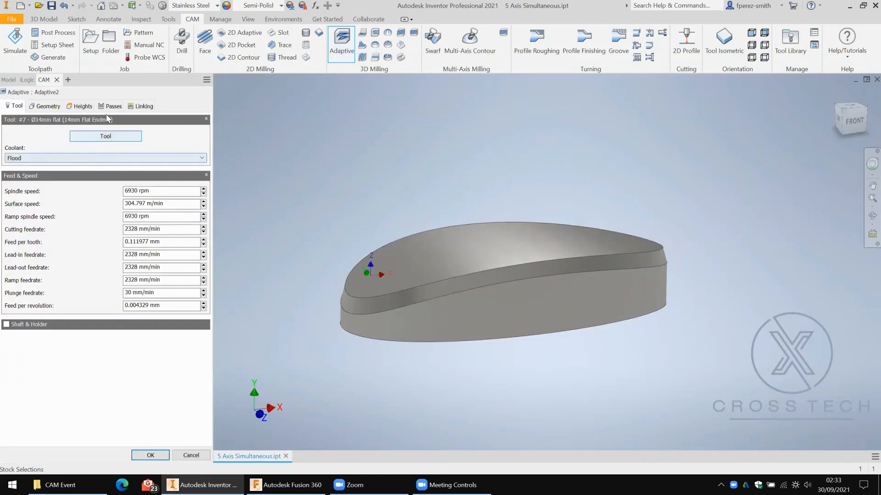
click(105, 136)
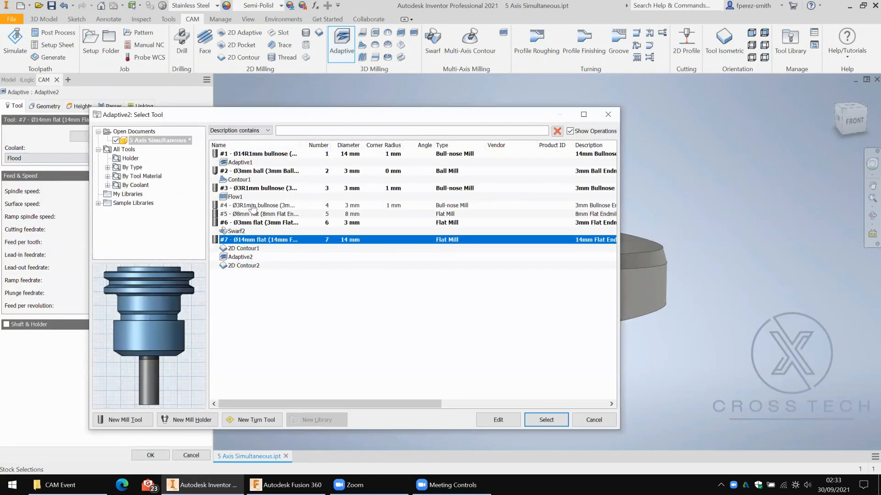
click(278, 214)
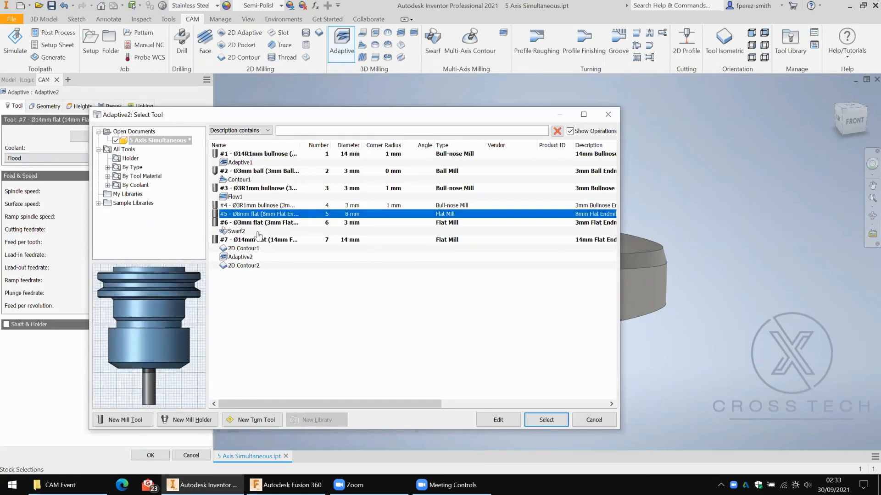
click(105, 168)
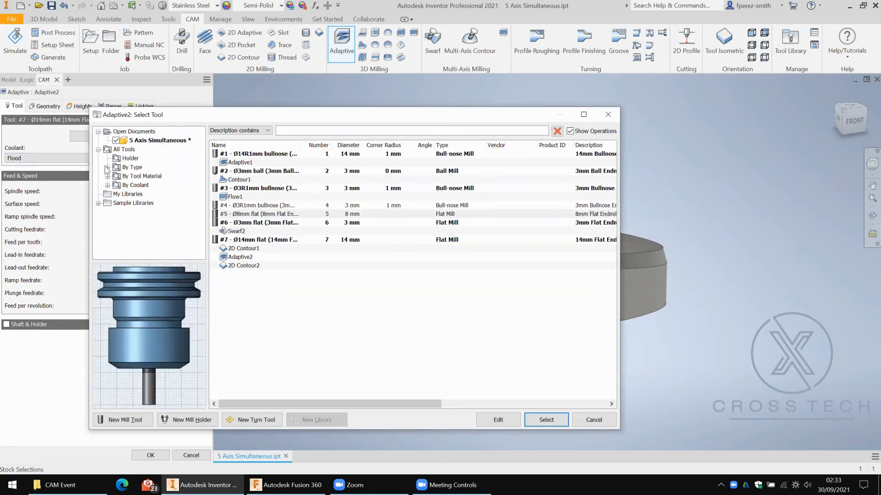
click(107, 167)
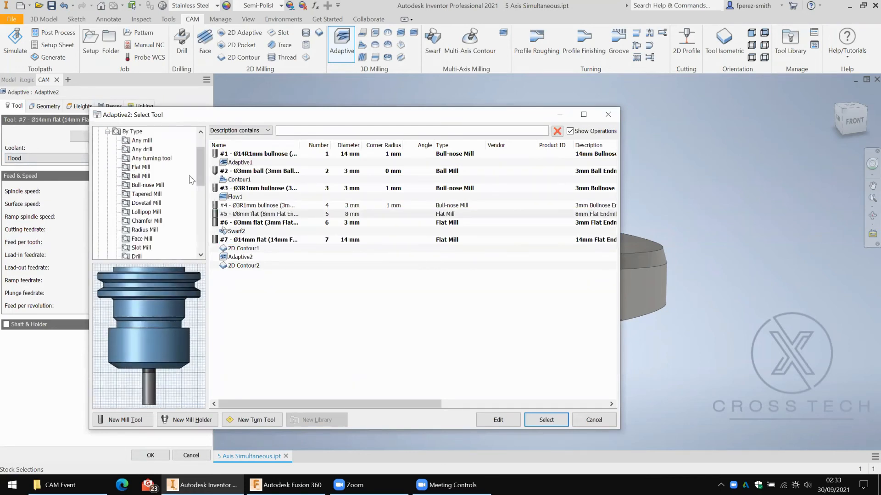
click(148, 186)
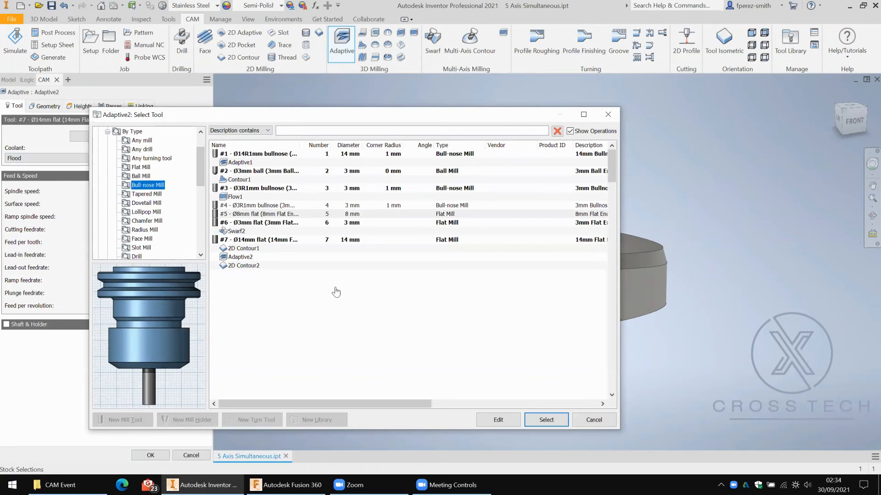
scroll(254, 362, down, 10)
scroll(254, 362, down, 10)
scroll(335, 323, up, 8)
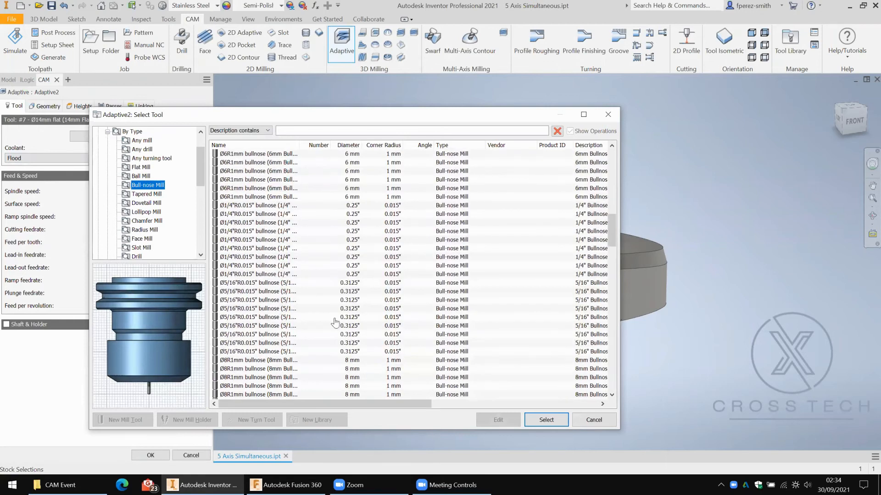
click(518, 283)
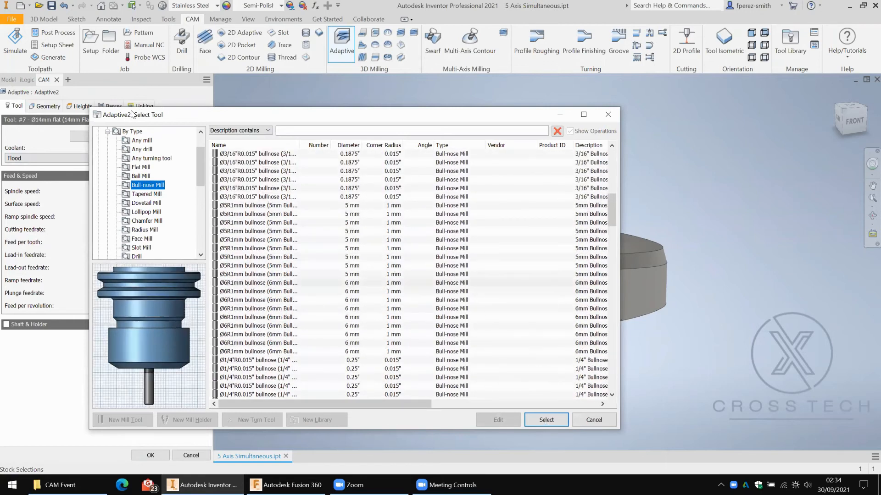
click(546, 420)
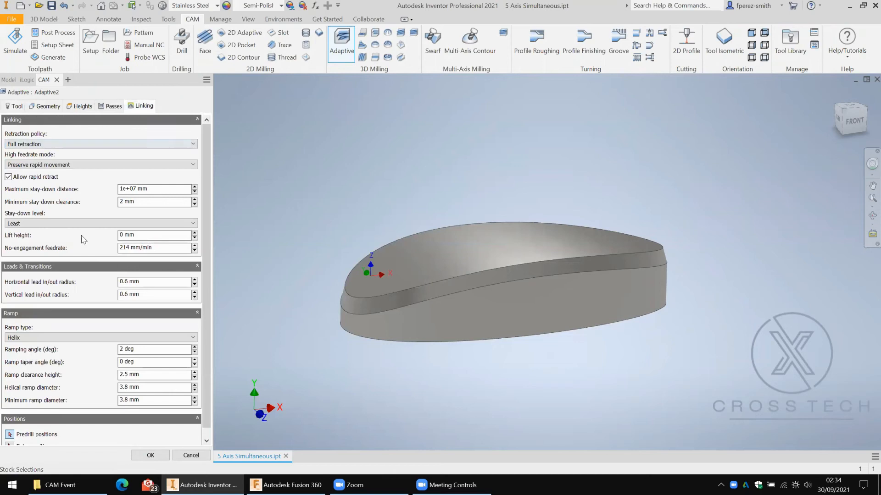
- Change the stay-down level in the Adaptive linking settings and generate the toolpath
click(31, 223)
click(25, 298)
click(142, 455)
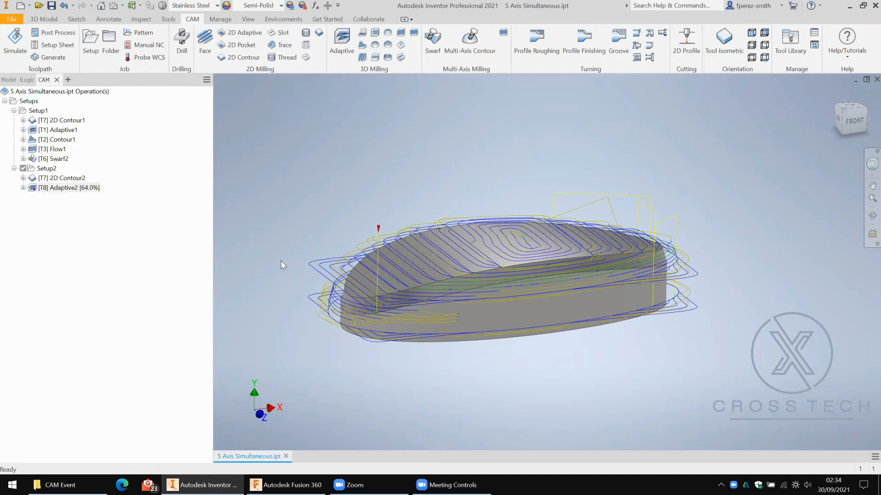
shift+middle_drag(292, 250, 299, 230)
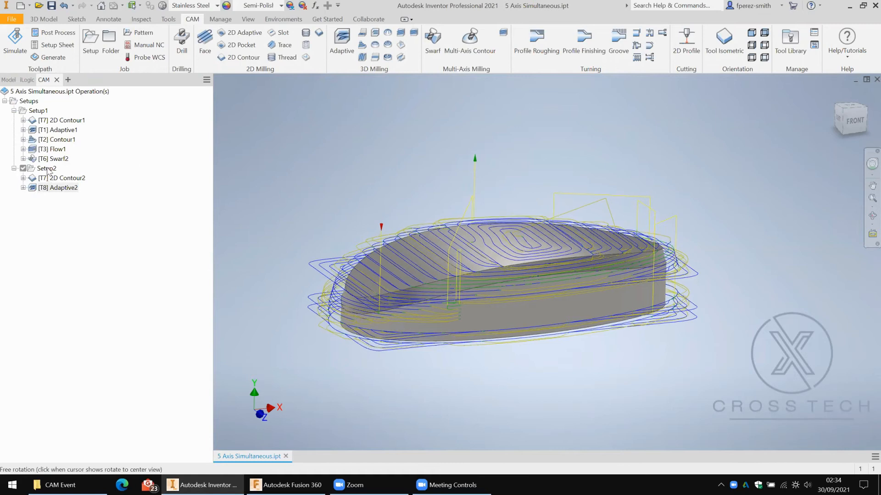
- Simulate Setup2, jump through several stages of the adaptive clearing to inspect the stock, and leave the simulation
shift+middle_drag(427, 421, 422, 447)
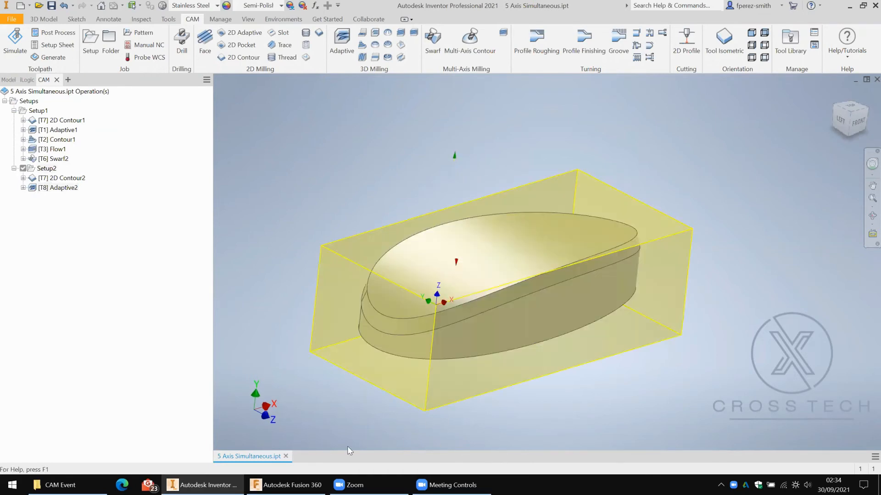
click(445, 445)
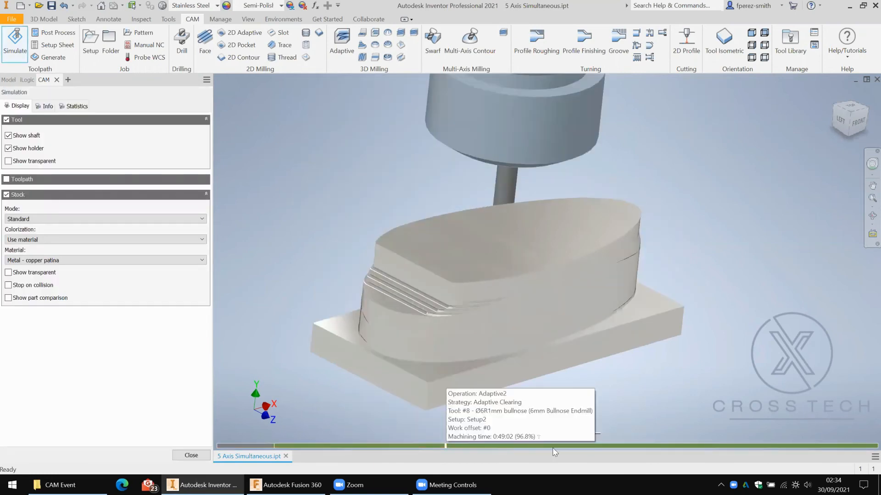
click(586, 446)
click(657, 446)
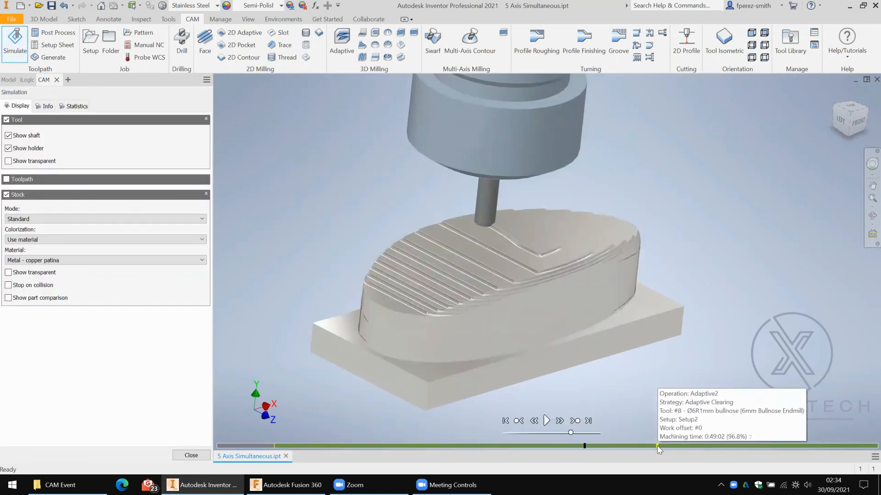
click(731, 446)
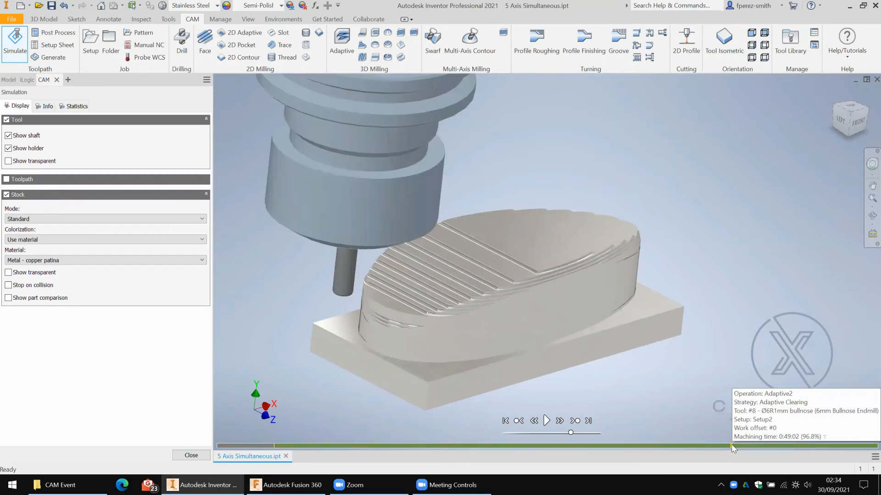
click(189, 457)
- Examine the curved top face of the part from several angles, highlighting it and clearing the selection
shift+middle_drag(383, 187, 451, 190)
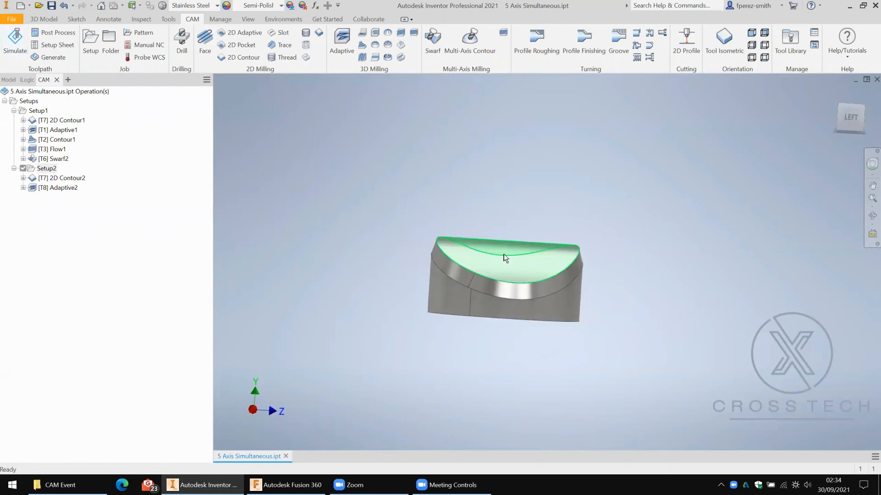
scroll(519, 256, up, 4)
click(516, 256)
shift+middle_drag(535, 249, 319, 170)
scroll(360, 149, down, 1)
middle_drag(367, 152, 464, 180)
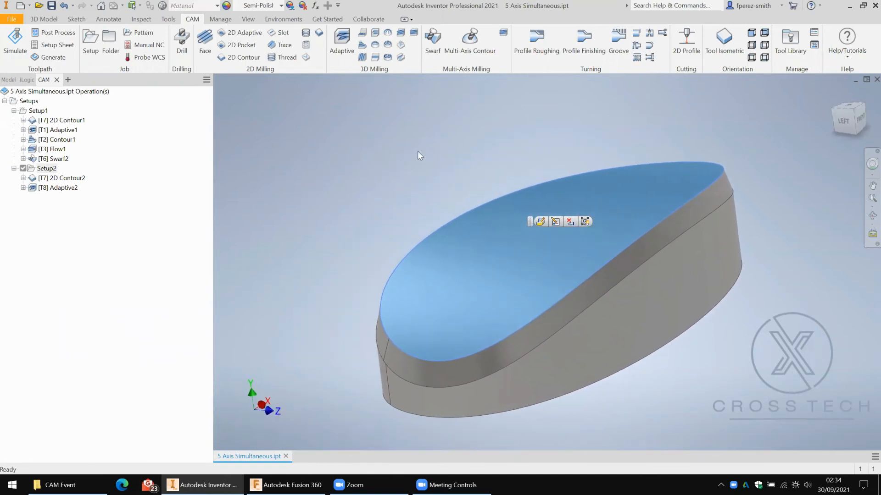
click(417, 149)
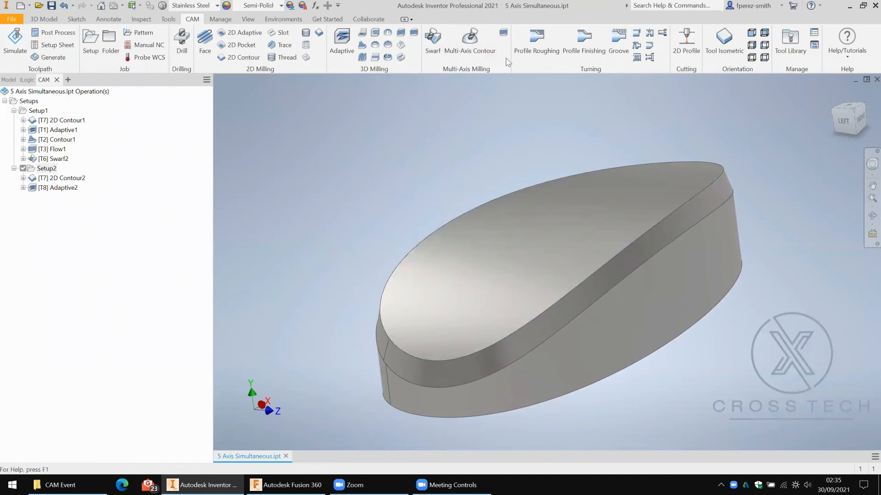
- Start a multi-axis Flow operation on the curved top face and review its 6 mm bullnose tool settings
click(504, 34)
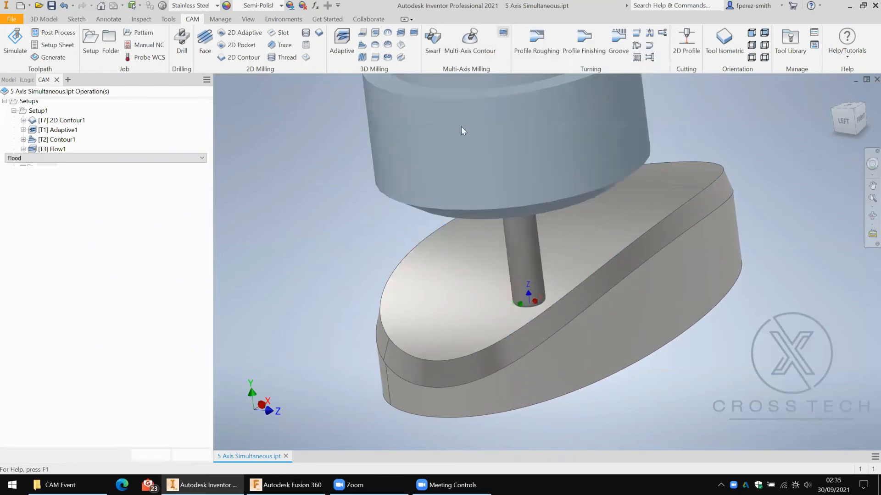
click(444, 252)
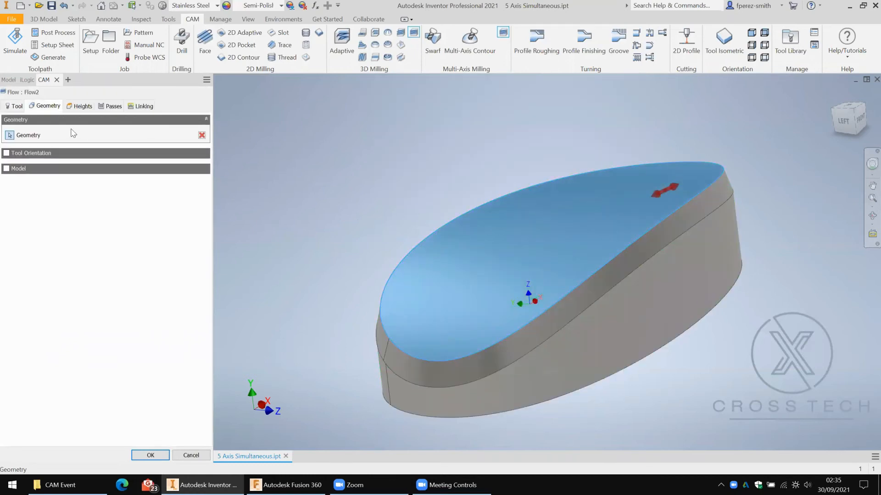
click(14, 107)
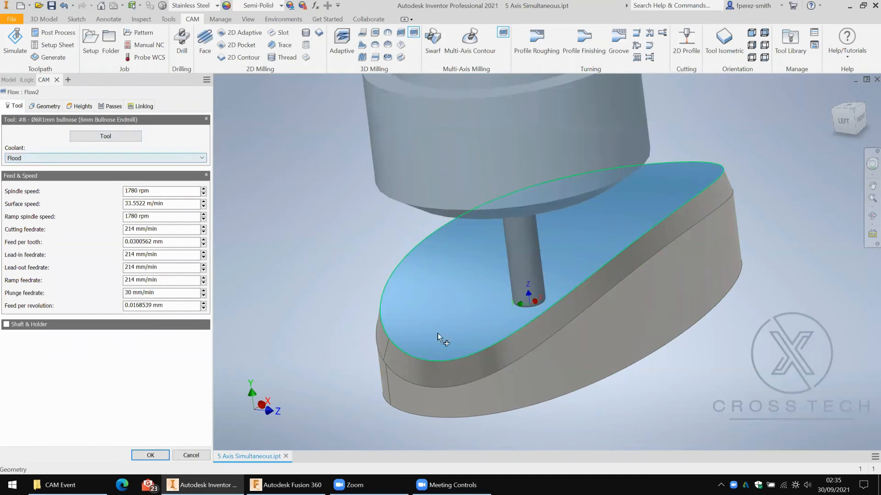
- Enable Use Multi-Axis for the Flow operation, set the number of stepovers to 8 and generate the toolpath
click(105, 107)
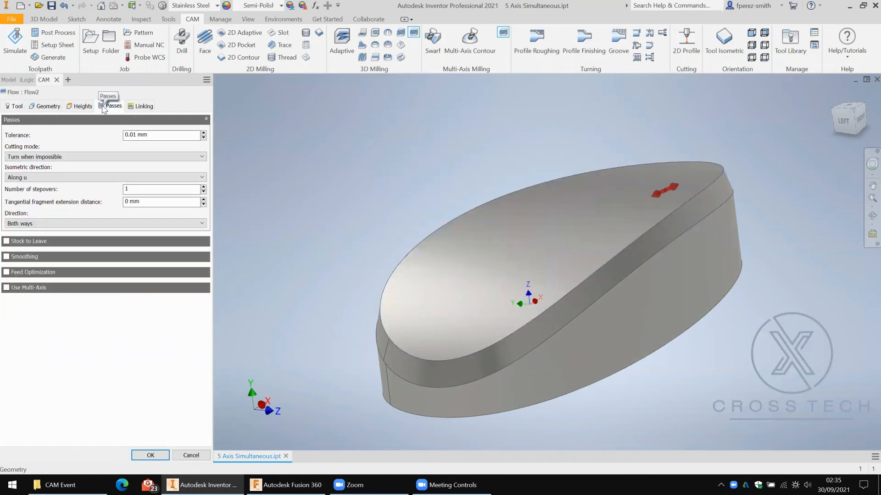
click(7, 288)
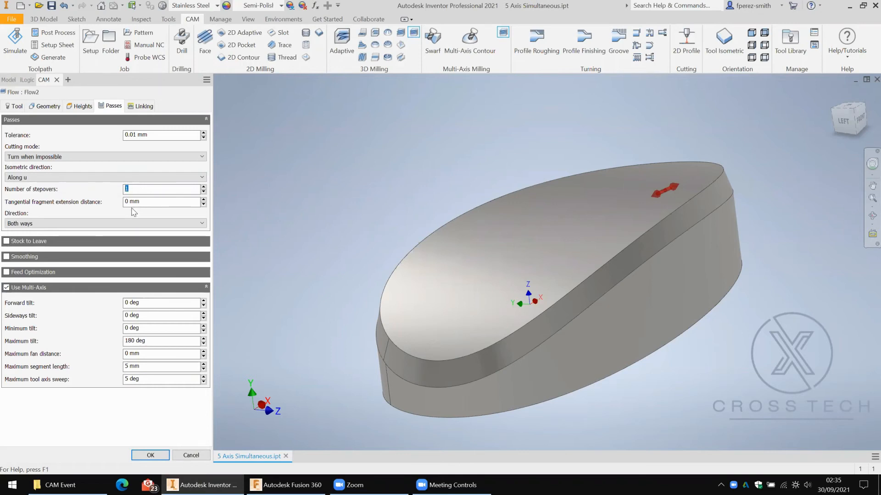
click(145, 456)
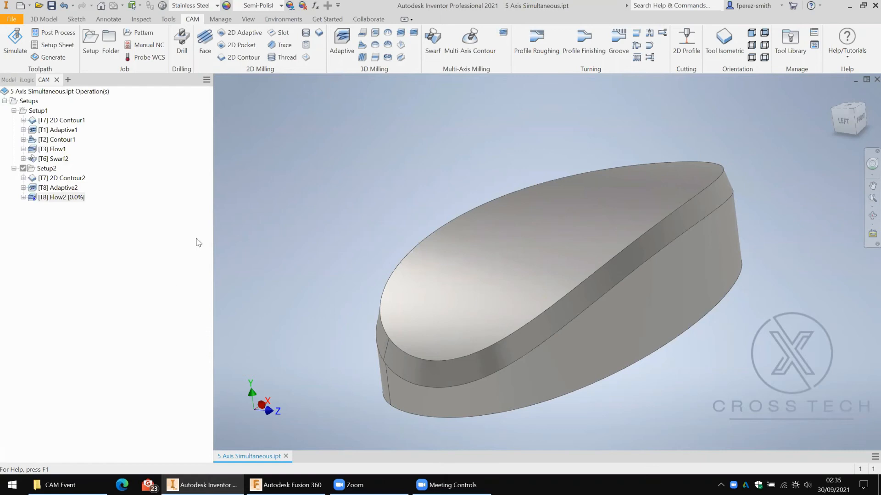
shift+middle_drag(294, 224, 331, 219)
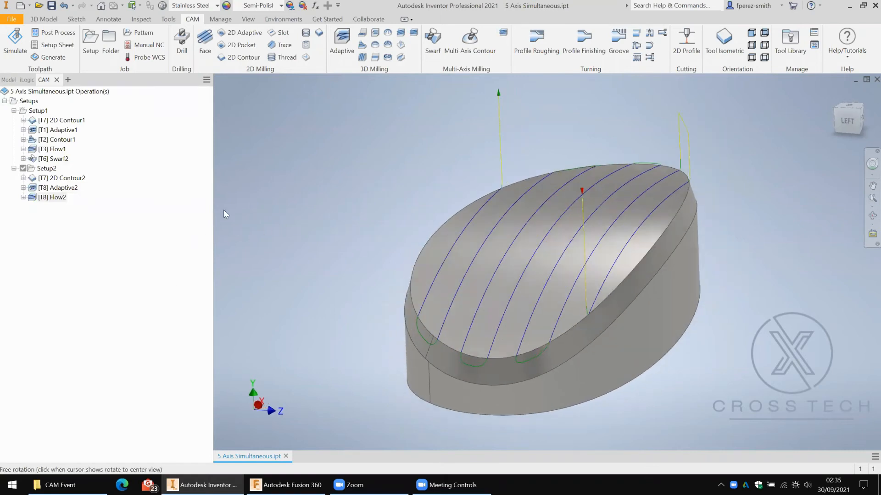
- Simulate the Flow toolpath with the stock hidden, adjust the playback speed to watch the tool tilt, and leave the simulation
click(16, 46)
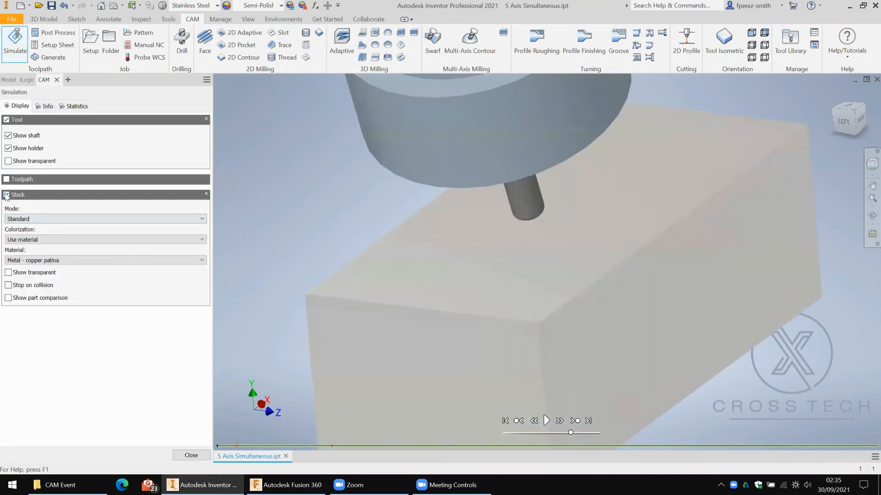
click(7, 195)
mouse_move(261, 257)
shift+middle_down()
mouse_move(246, 240)
mouse_move(259, 264)
shift+middle_up()
scroll(491, 310, down, 3)
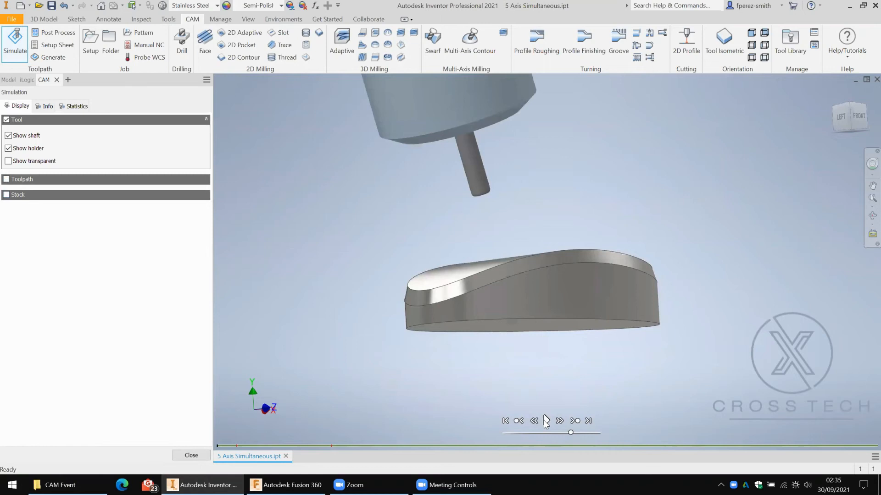
click(546, 421)
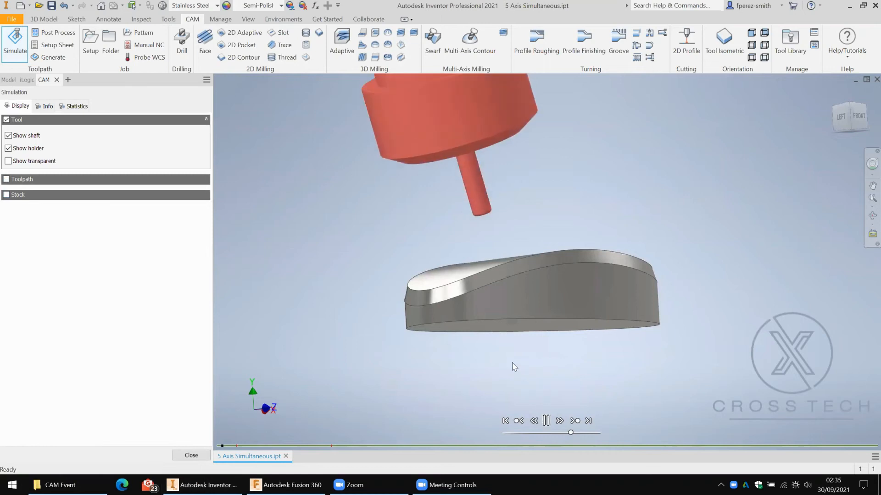
click(546, 421)
click(546, 421)
shift+middle_drag(528, 305, 551, 307)
drag(559, 433, 566, 432)
shift+middle_drag(580, 331, 581, 330)
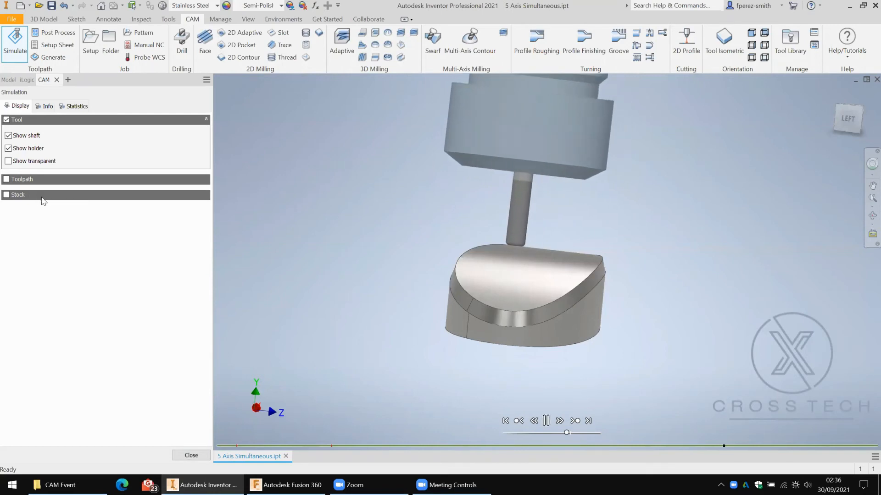
key(Escape)
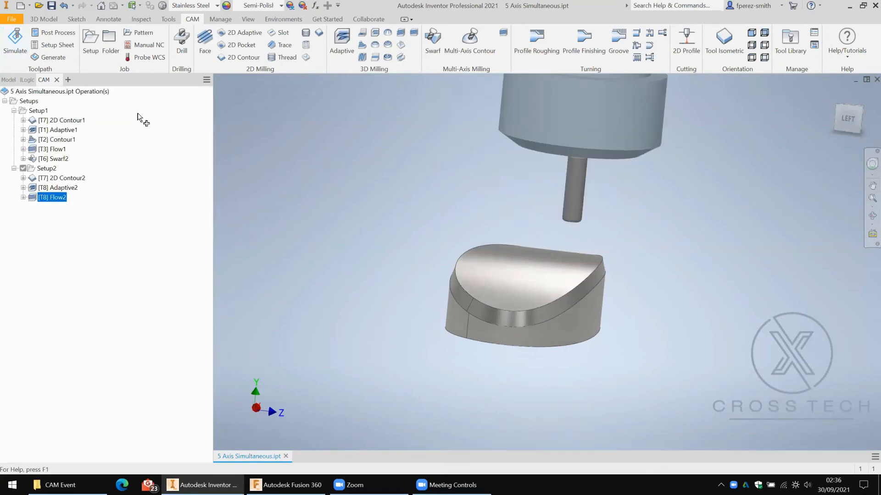
- Edit the Flow operation in Setup2 to use 40 stepovers, regenerate it and inspect the toolpath on the top face
click(109, 107)
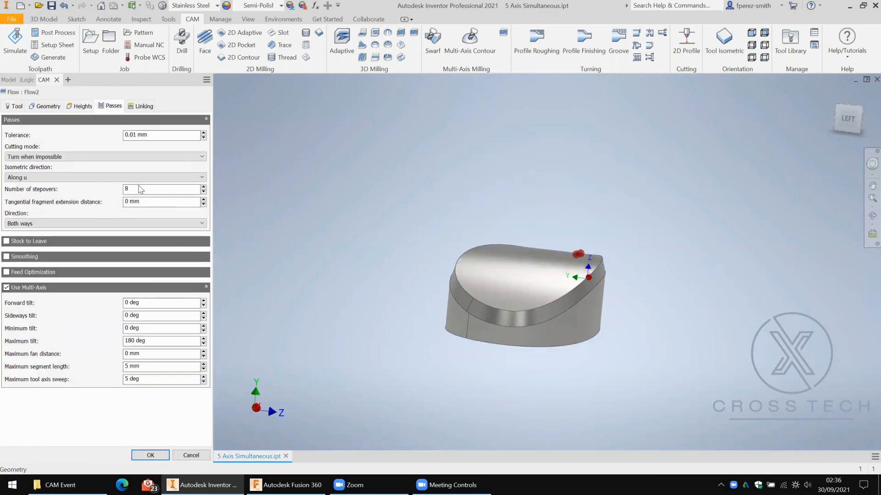
text(40)
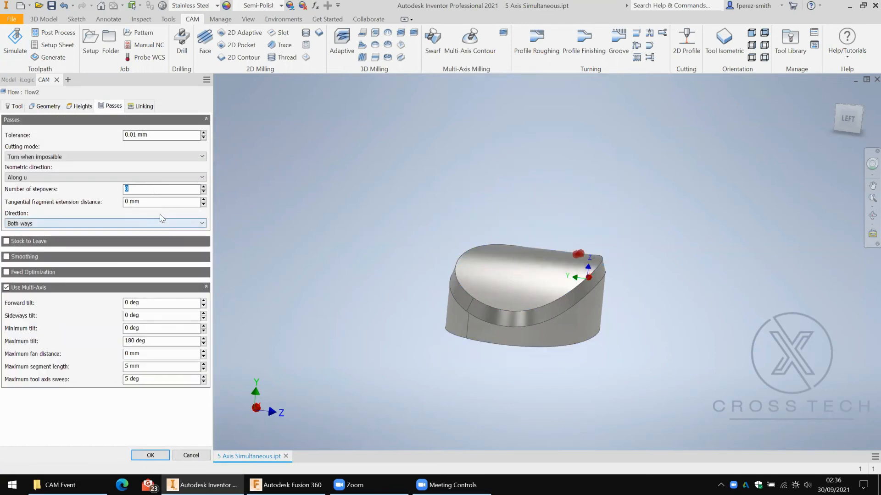
click(152, 453)
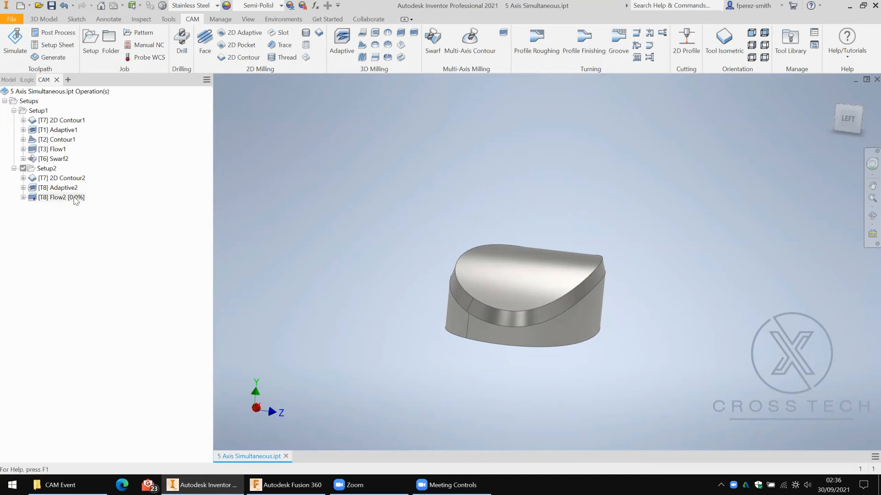
shift+middle_drag(369, 192, 357, 224)
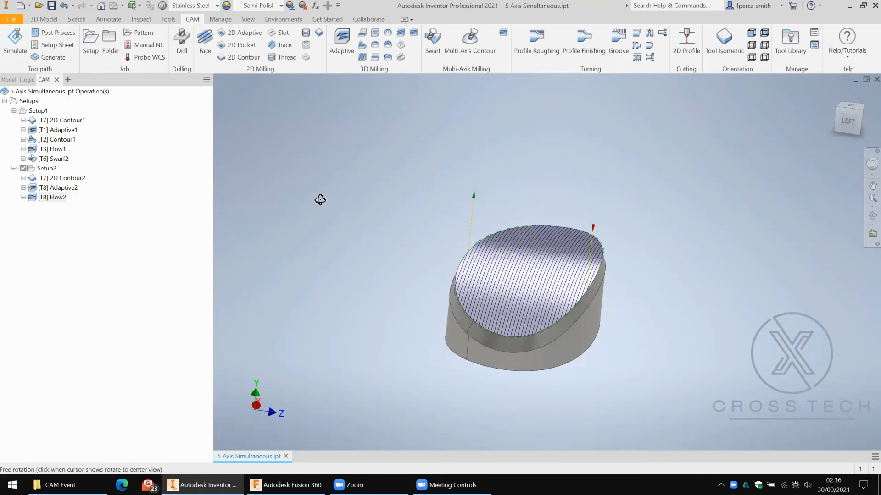
shift+middle_drag(320, 200, 340, 210)
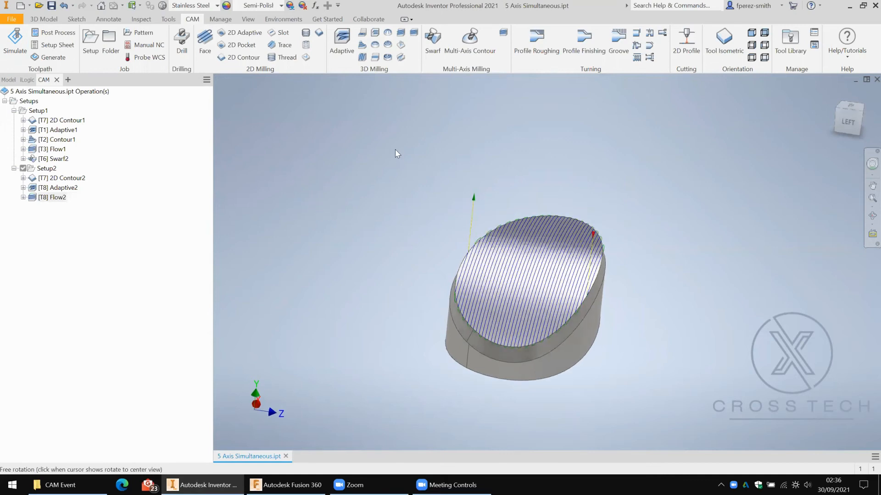
- Start a multi-axis Swarf operation and select the narrow angled band face around the curved top as its geometry
shift+middle_drag(342, 136, 486, 125)
shift+middle_drag(623, 225, 663, 213)
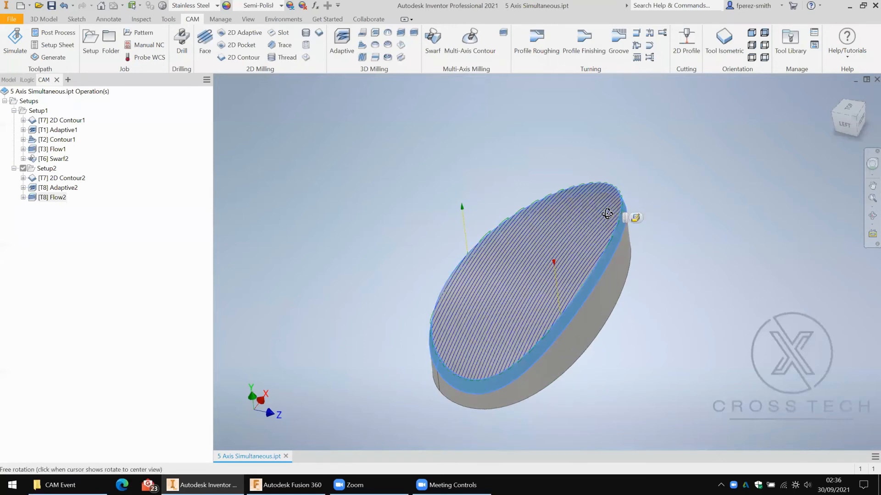
shift+middle_drag(607, 214, 464, 173)
shift+middle_drag(435, 116, 437, 42)
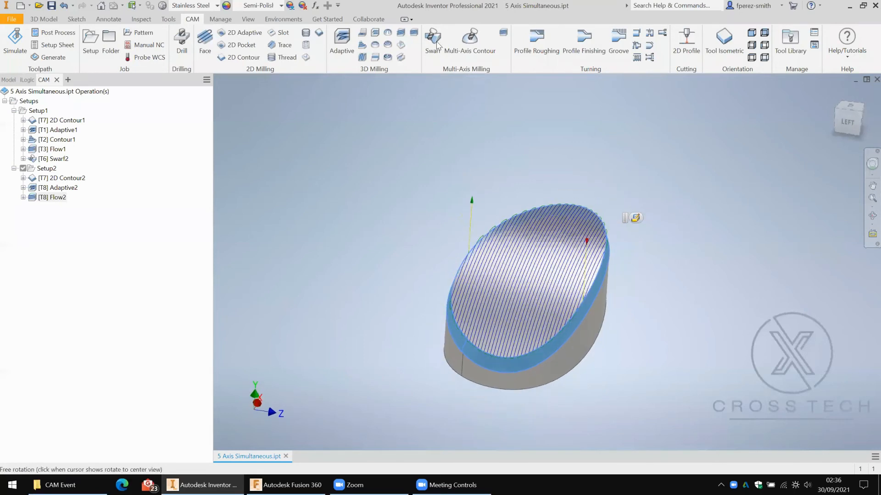
click(432, 41)
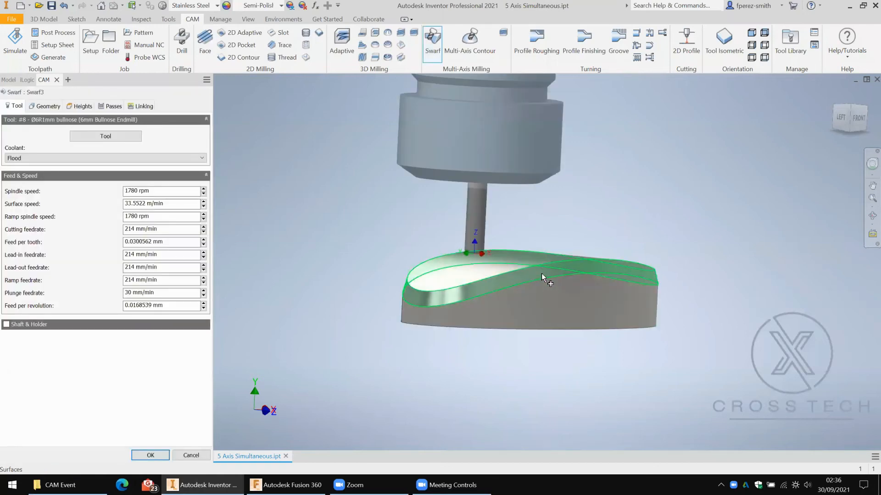
click(493, 271)
shift+middle_drag(419, 252, 91, 166)
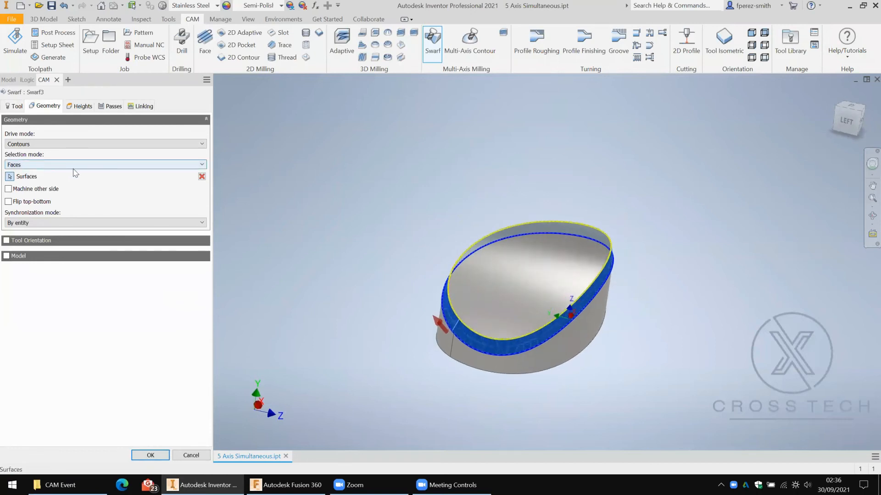
- Set the Swarf selection mode to Contour pairs using the band's two edges, and set the tool offset to -0.5 mm
click(137, 165)
click(27, 178)
click(451, 308)
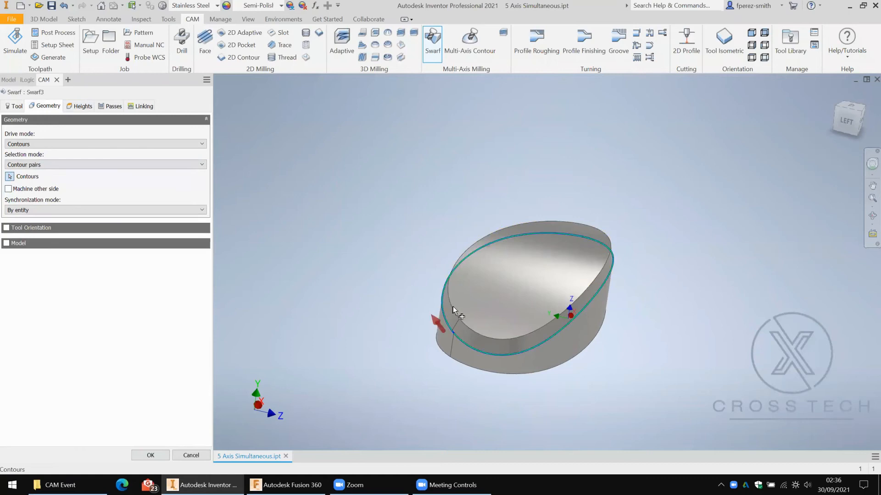
click(109, 106)
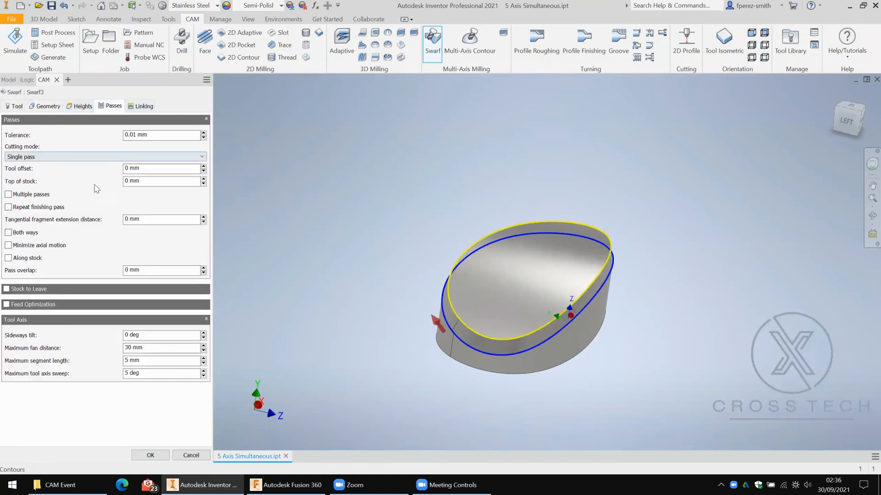
click(133, 171)
- Examine the document's existing ball, bullnose and flat end mills as candidate tools for the Swarf operation
click(14, 106)
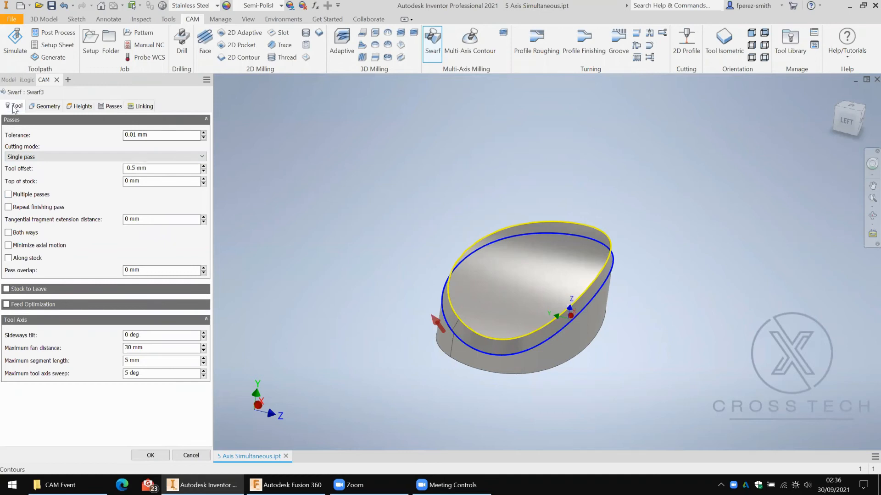
click(127, 137)
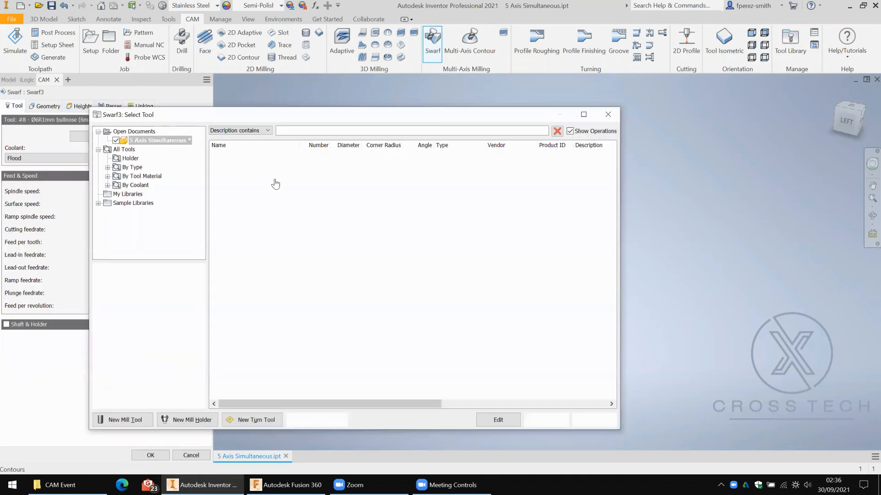
click(263, 172)
click(265, 189)
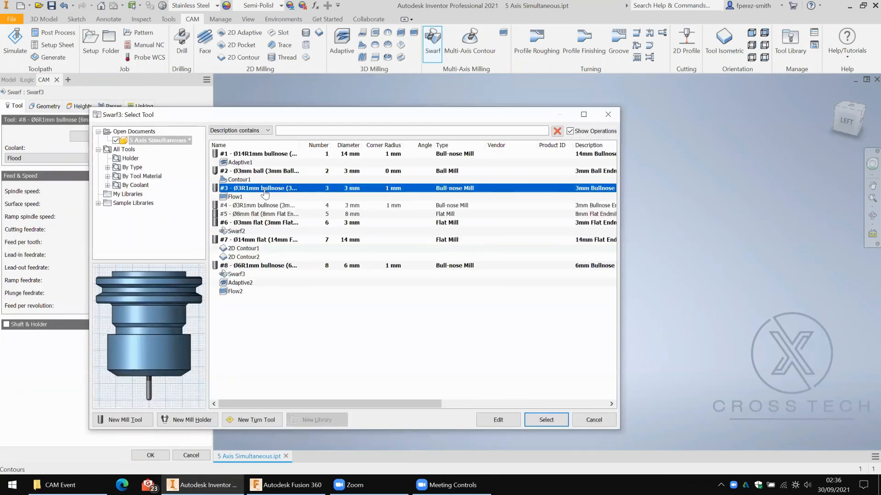
click(268, 155)
click(264, 240)
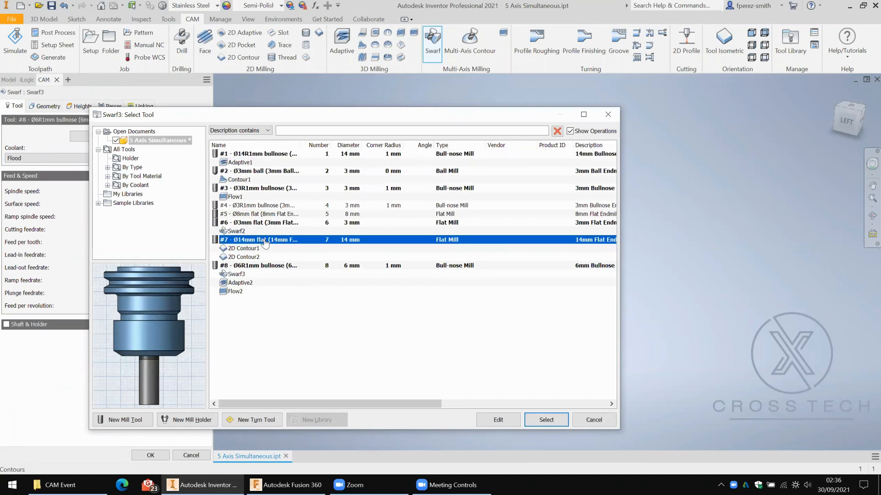
click(266, 267)
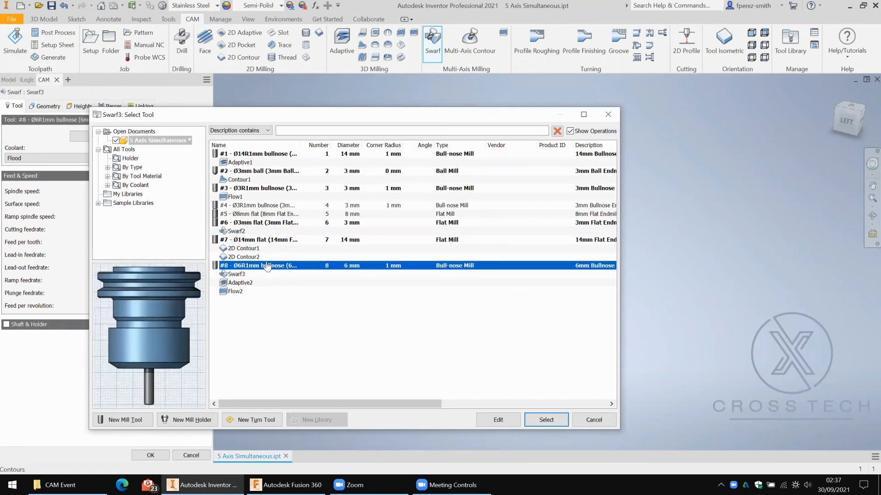
click(268, 189)
click(264, 171)
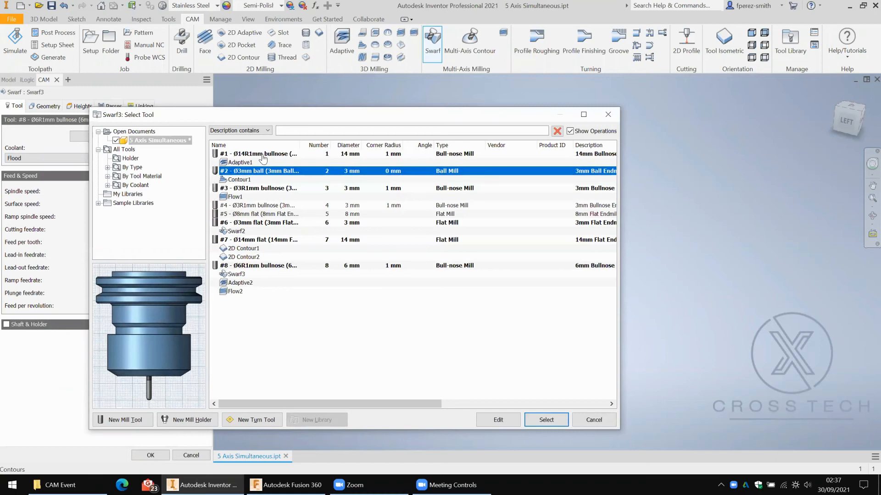
click(263, 156)
click(260, 170)
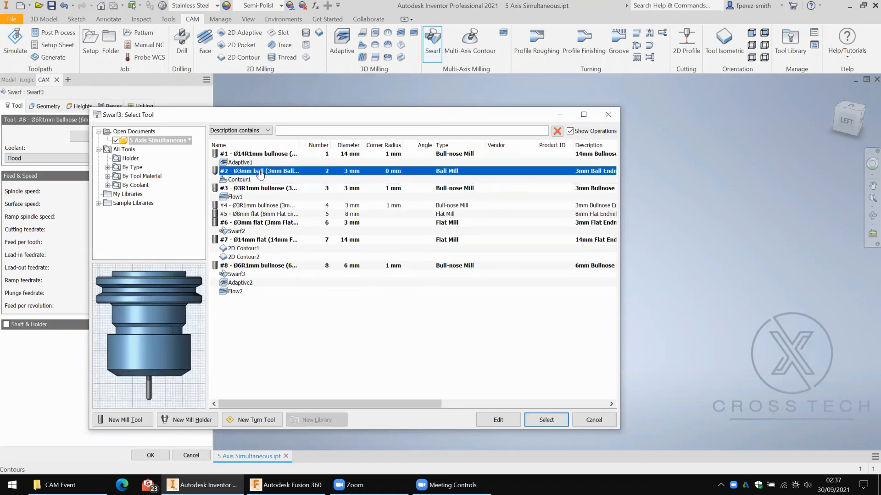
click(271, 240)
click(278, 266)
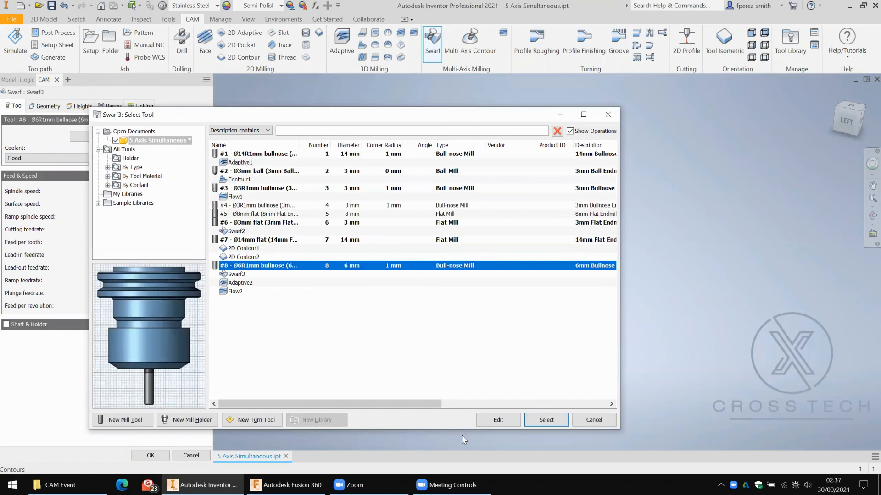
- Assign a flat end mill from the library's Flat Mill type to the Swarf operation and generate the toolpath
click(107, 167)
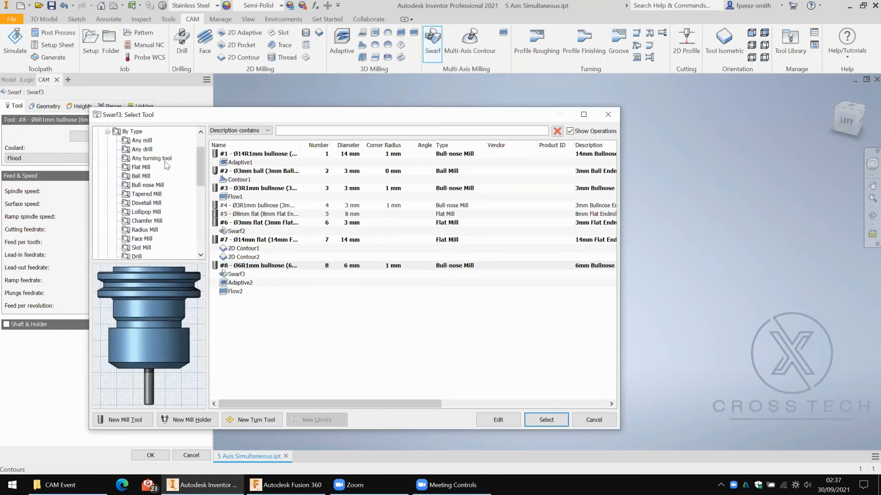
click(147, 168)
scroll(257, 275, down, 5)
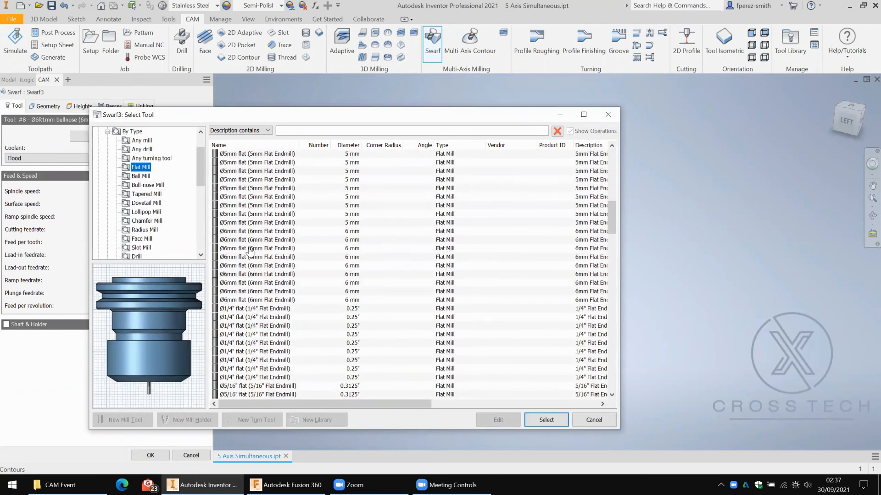
click(252, 222)
click(546, 420)
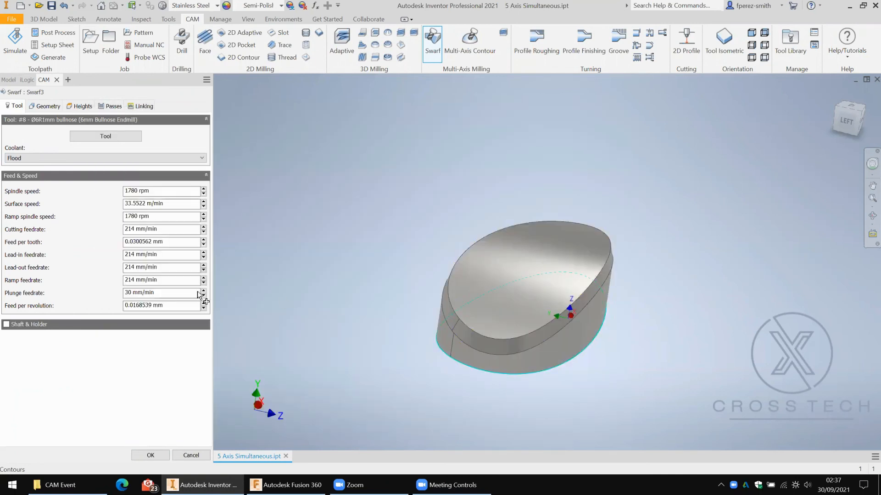
click(150, 455)
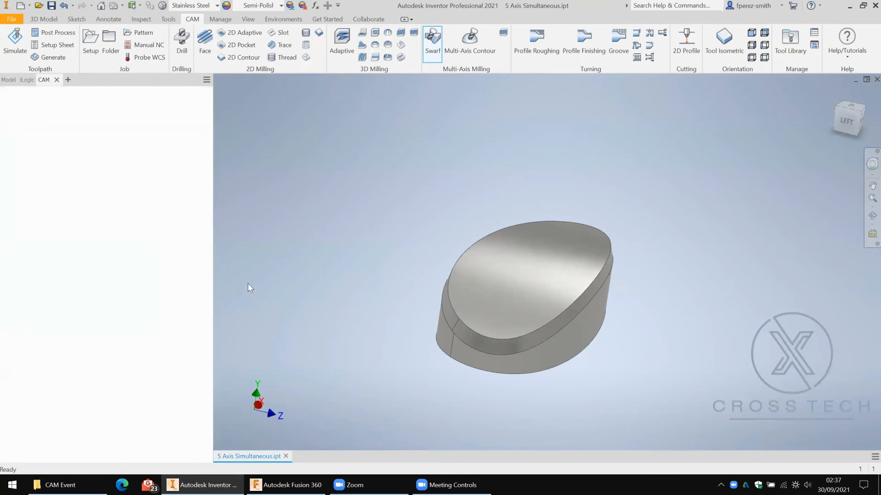
- Simulate the new Swarf operation in Setup2, watch the tool tilt around the band, and leave the simulation
shift+middle_drag(289, 200, 295, 204)
click(51, 207)
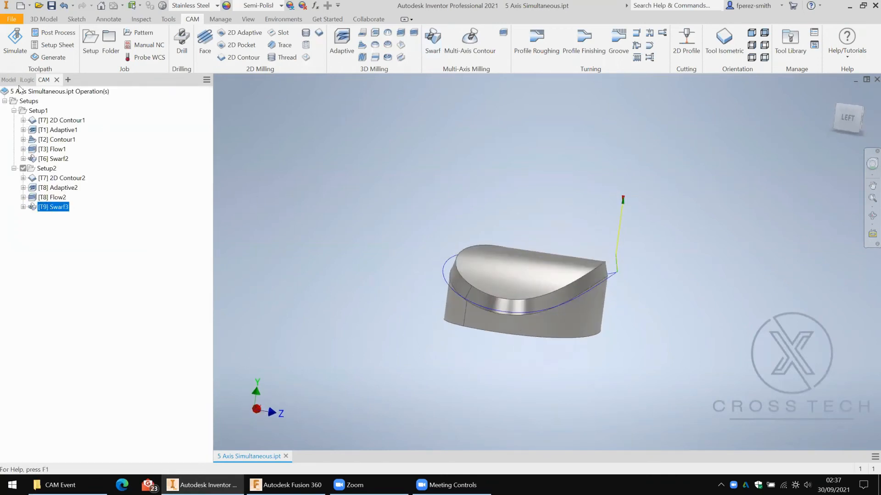
click(15, 39)
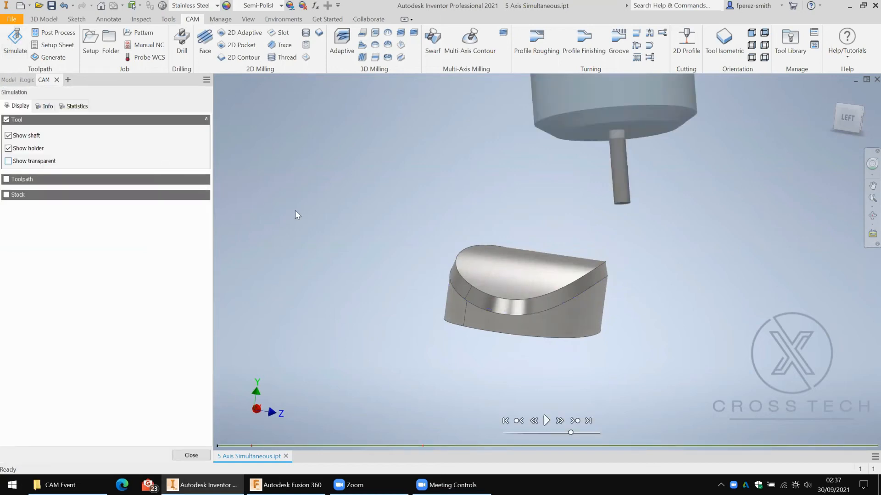
click(546, 420)
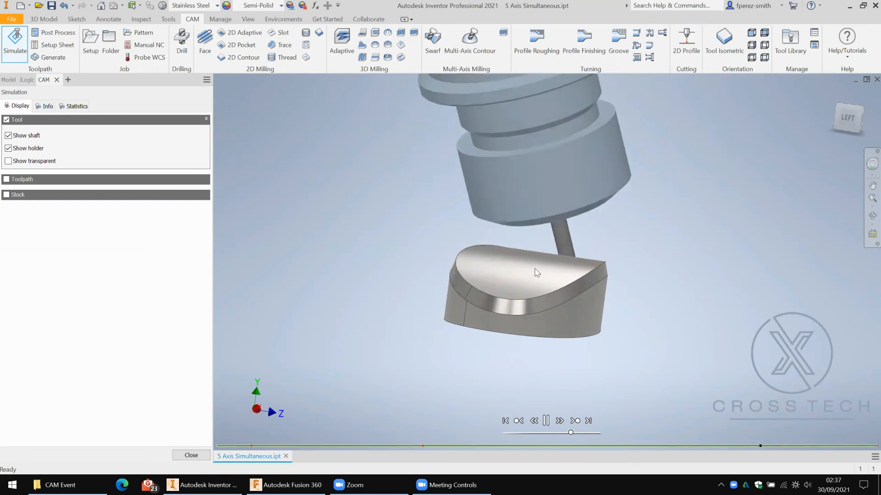
shift+middle_drag(513, 270, 512, 272)
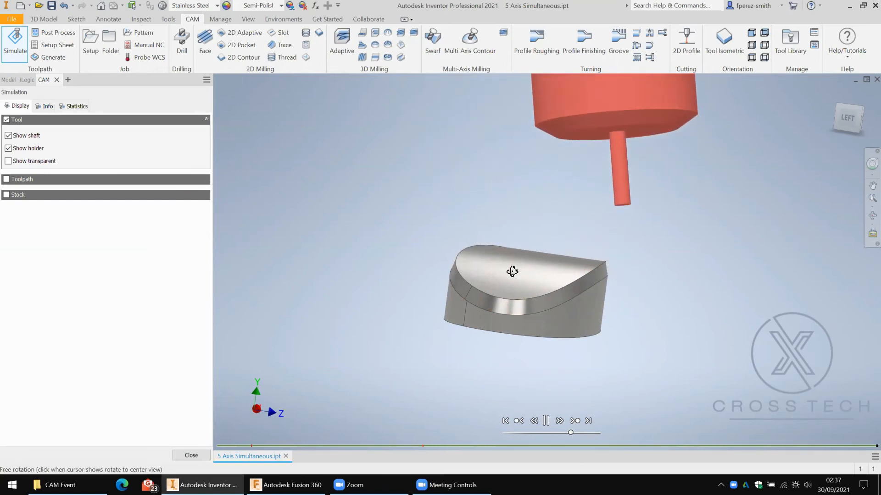
click(191, 456)
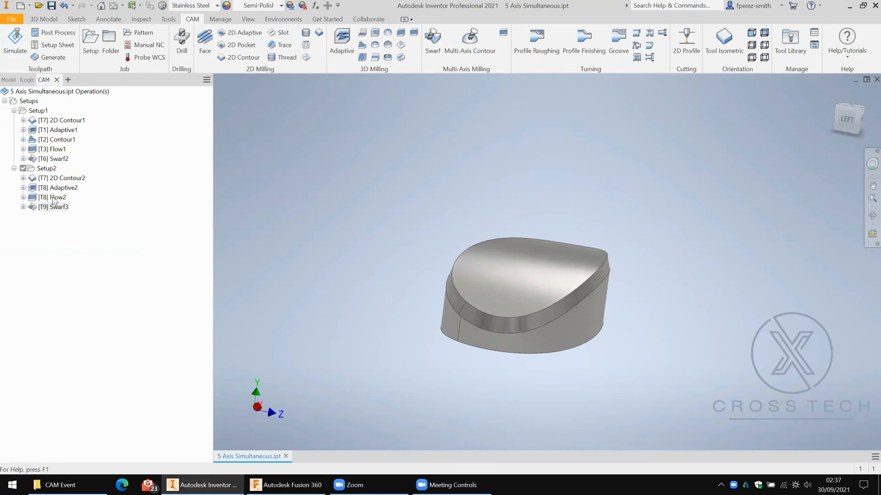
- Simulate all Setup2 operations with the stock shown, adjusting the playback speed to watch the part being machined
click(46, 168)
click(15, 40)
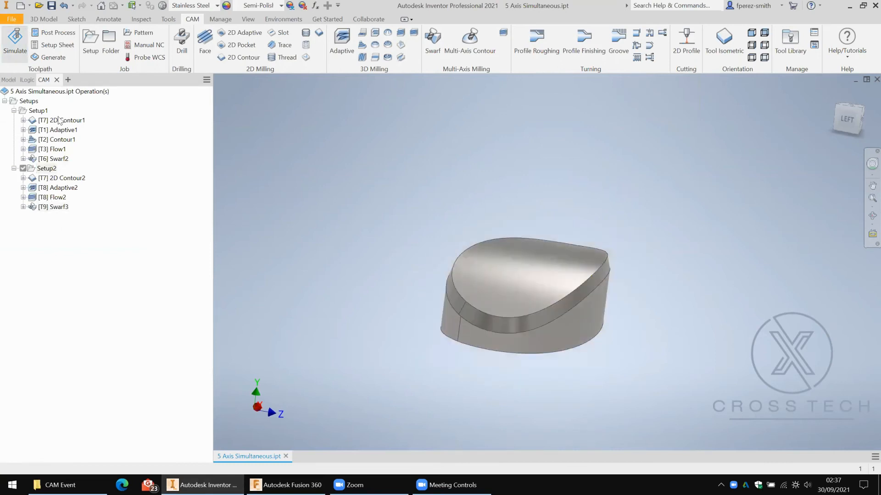
click(546, 420)
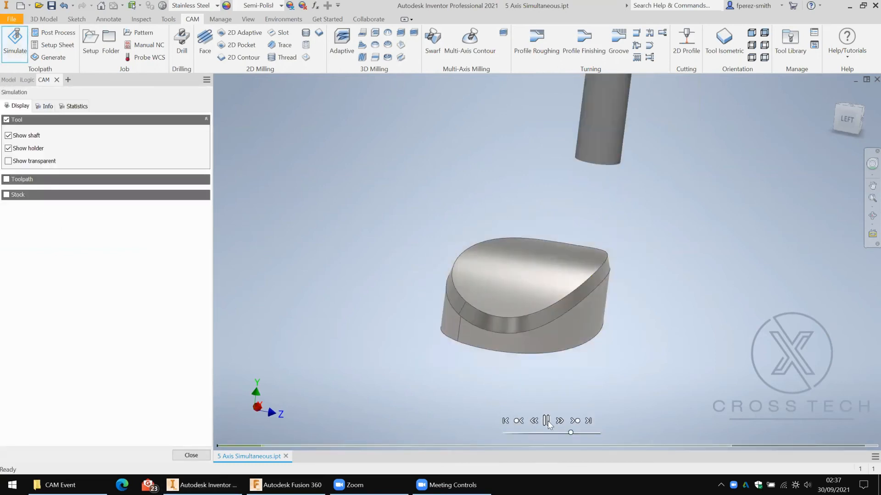
drag(571, 433, 592, 433)
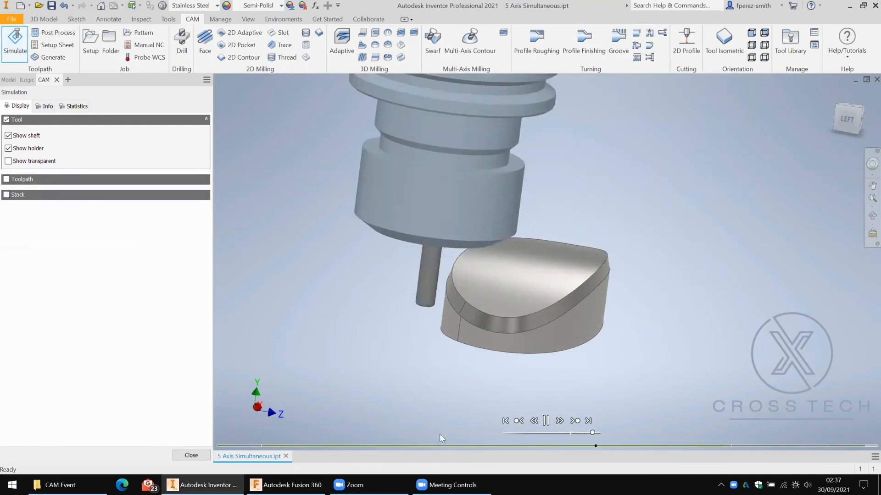
click(545, 421)
click(7, 195)
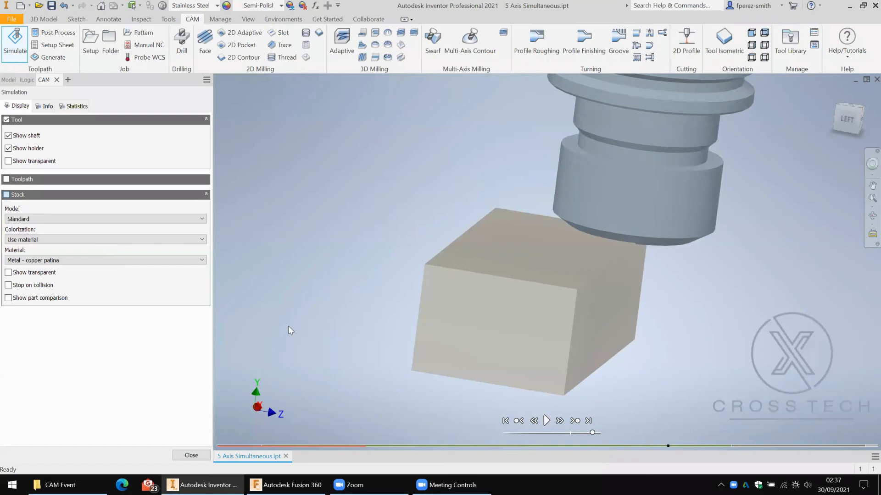
click(545, 421)
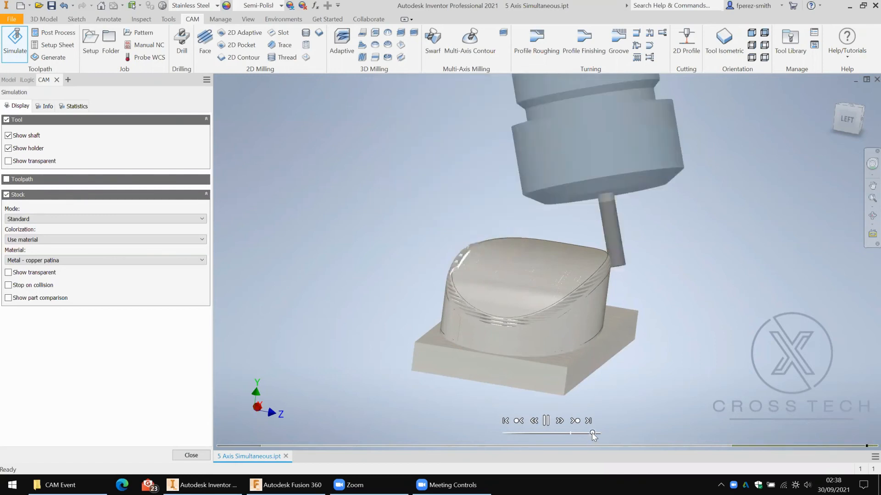
drag(589, 433, 580, 434)
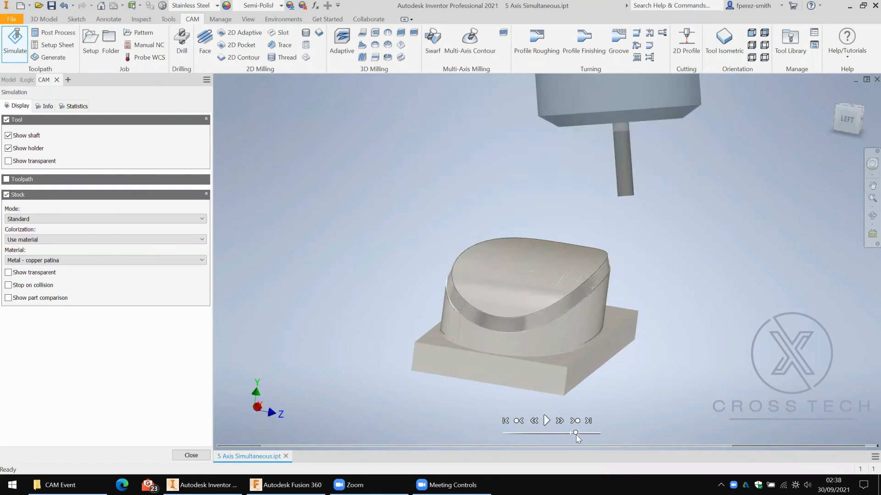
- Turn on the part comparison for the machined stock, inspect it from several sides, and close the simulation
shift+middle_drag(590, 341, 504, 340)
click(8, 298)
shift+middle_drag(418, 233, 256, 293)
shift+middle_drag(120, 339, 339, 171)
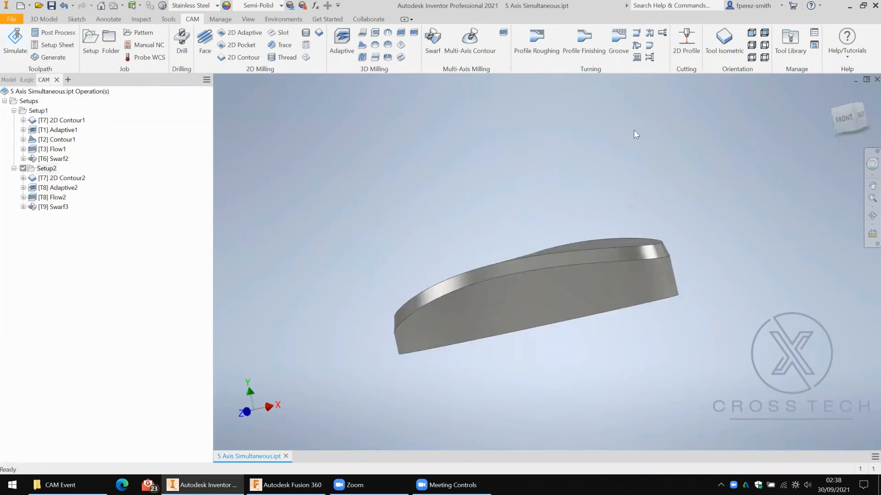
shift+middle_drag(563, 136, 497, 172)
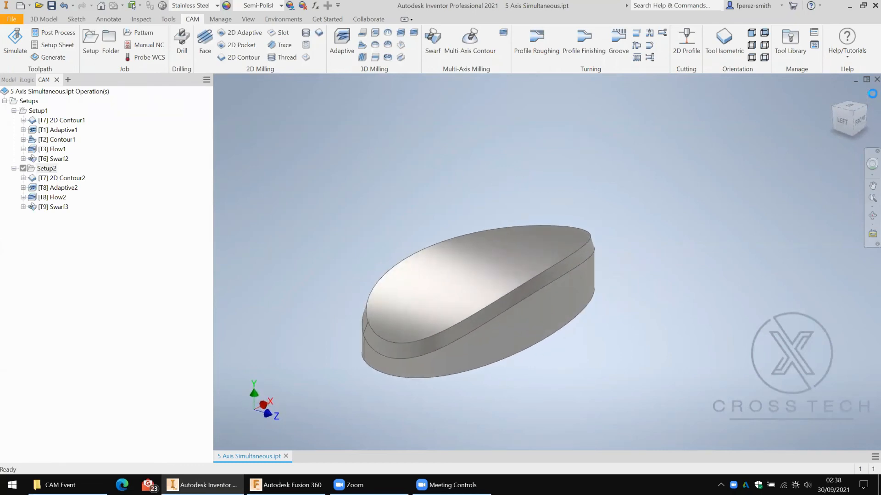
- Close the 5 Axis Simultaneous part, open Turning.ipt from the CAM Event folder and view the turned part side-on
click(86, 479)
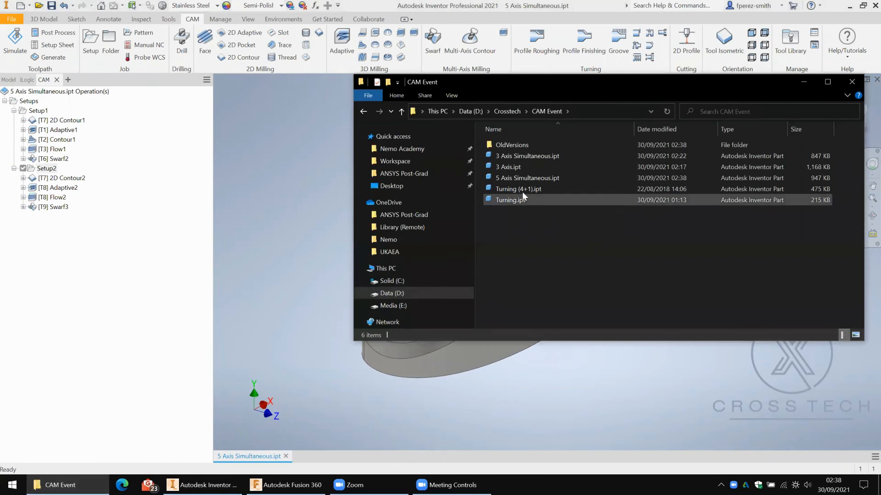
click(876, 79)
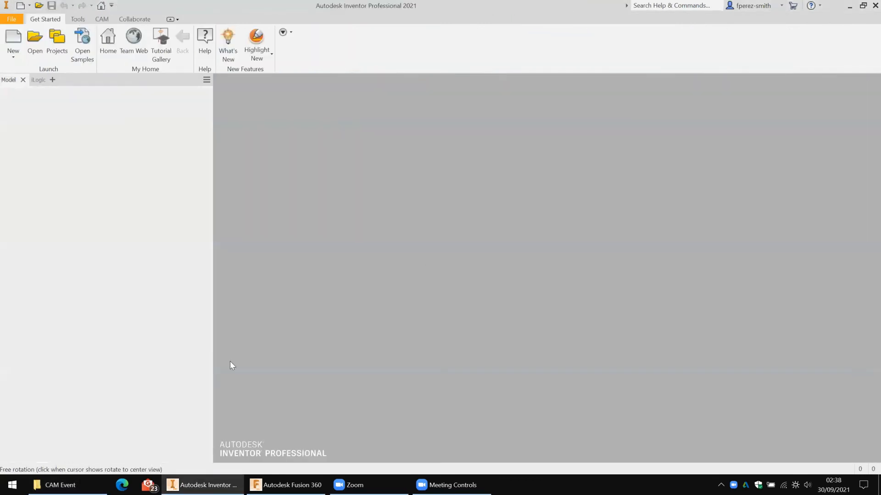
click(95, 482)
click(514, 200)
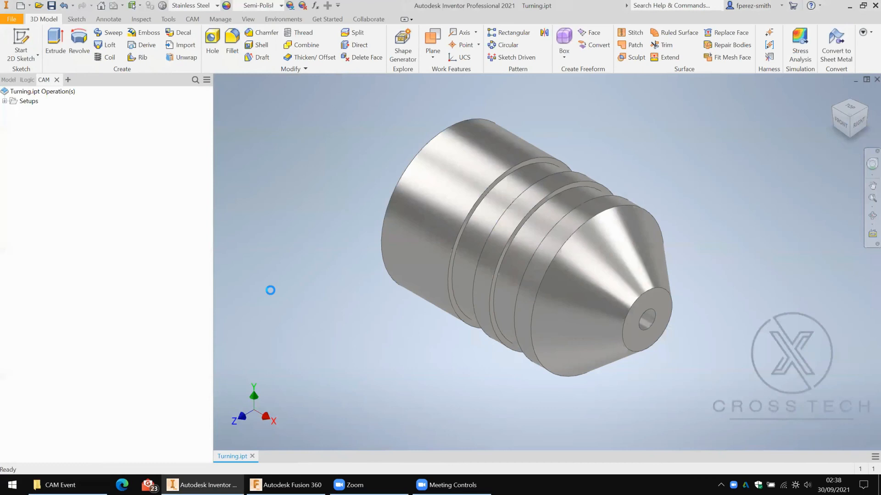
shift+middle_drag(333, 268, 410, 286)
mouse_move(363, 288)
mouse_down()
mouse_move(324, 291)
mouse_move(413, 279)
mouse_move(397, 291)
mouse_move(350, 289)
mouse_move(373, 292)
mouse_up()
shift+middle_drag(372, 292, 472, 280)
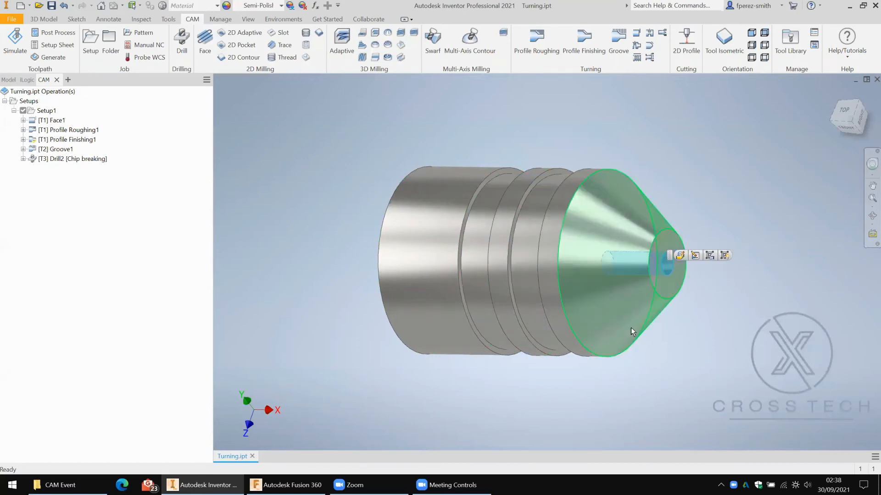
- Start a new setup for the turned part and set its operation type to Turning or mill/turn
shift+middle_drag(629, 393, 621, 366)
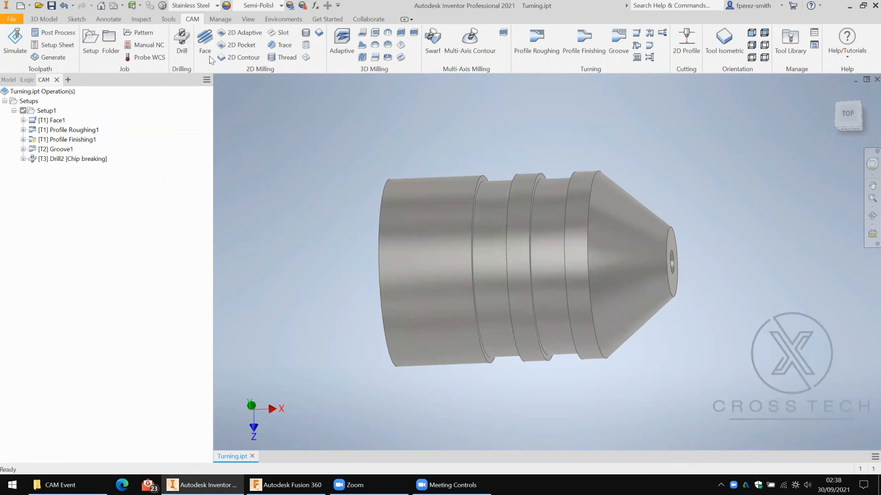
click(89, 47)
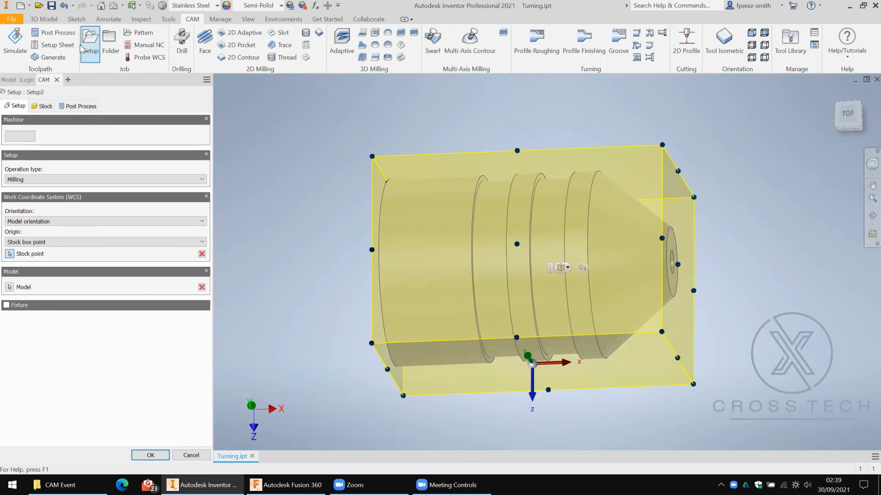
click(51, 179)
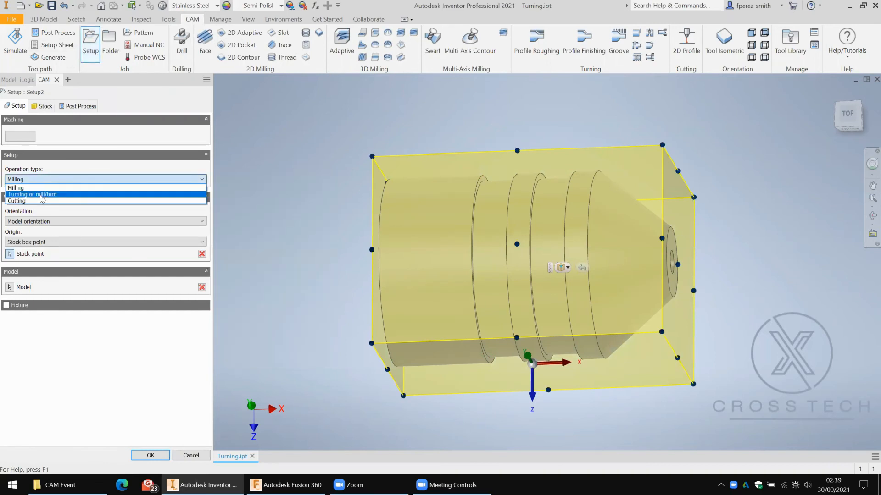
click(41, 194)
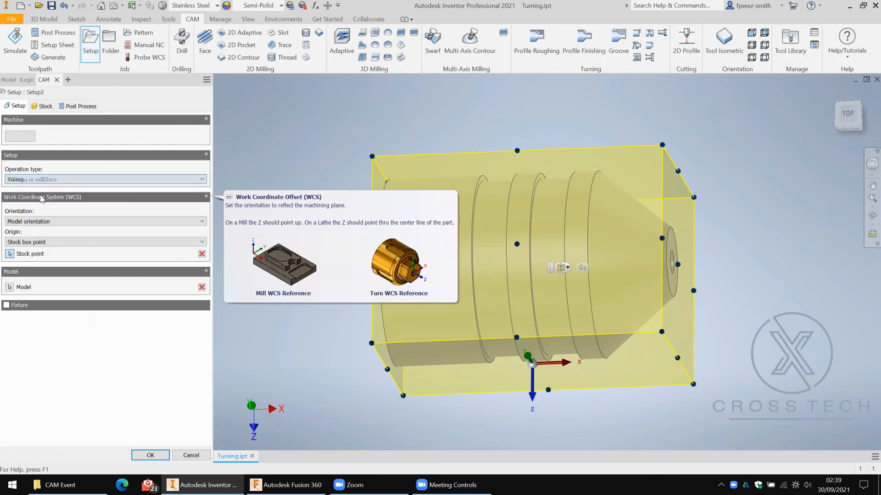
mouse_move(335, 233)
shift+middle_down()
mouse_move(290, 247)
mouse_move(367, 241)
mouse_move(310, 244)
mouse_move(436, 209)
mouse_move(412, 227)
mouse_move(335, 238)
shift+middle_up()
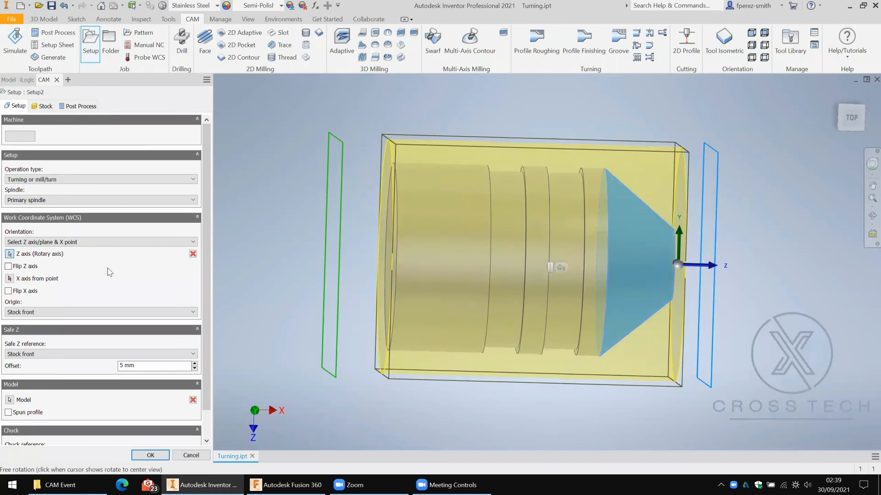
- Change the new setup's stock mode to Relative size cylinder
click(46, 106)
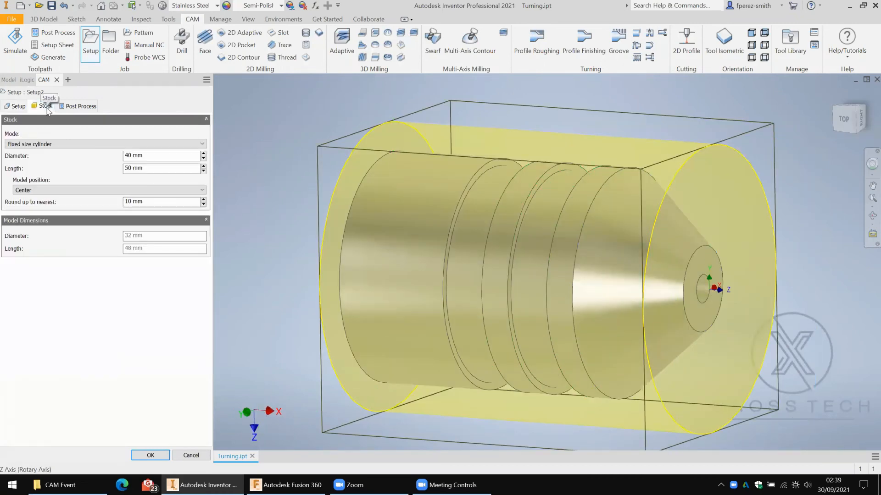
click(49, 144)
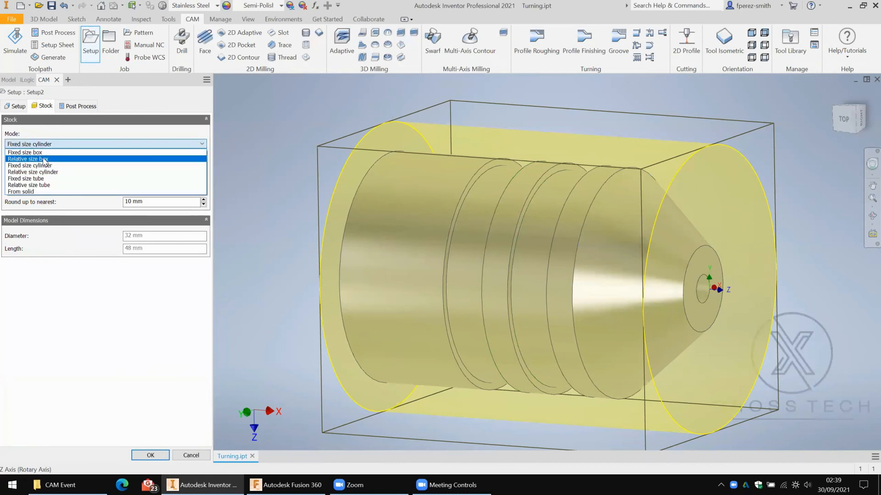
click(55, 172)
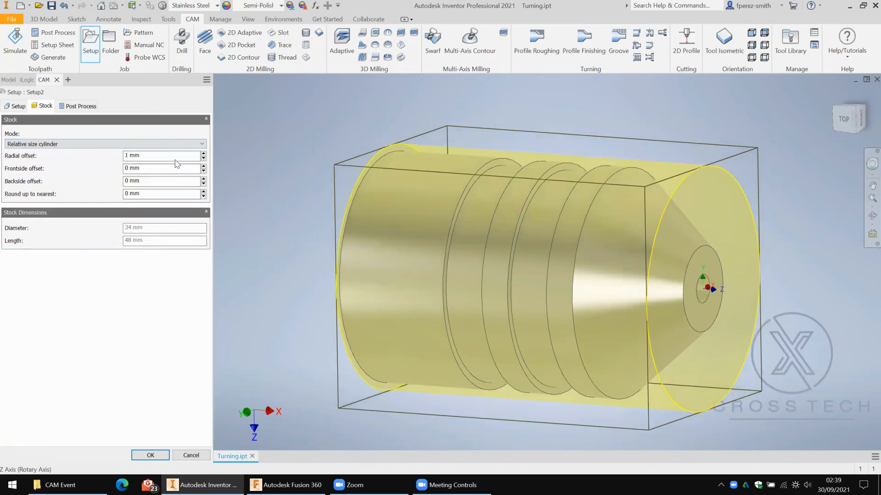
shift+middle_drag(394, 214, 405, 211)
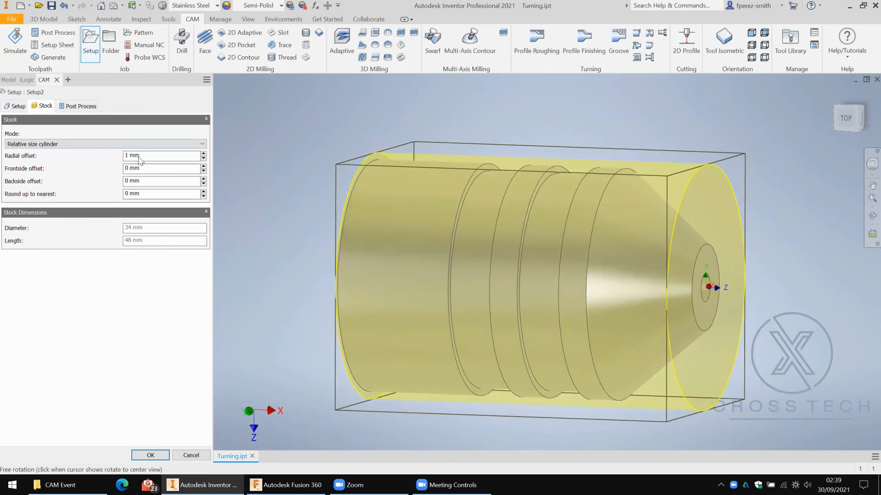
- Set the stock's radial offset to 2 mm, frontside offset to 2 mm and backside offset to 10 mm, and accept the setup
click(147, 158)
text(2)
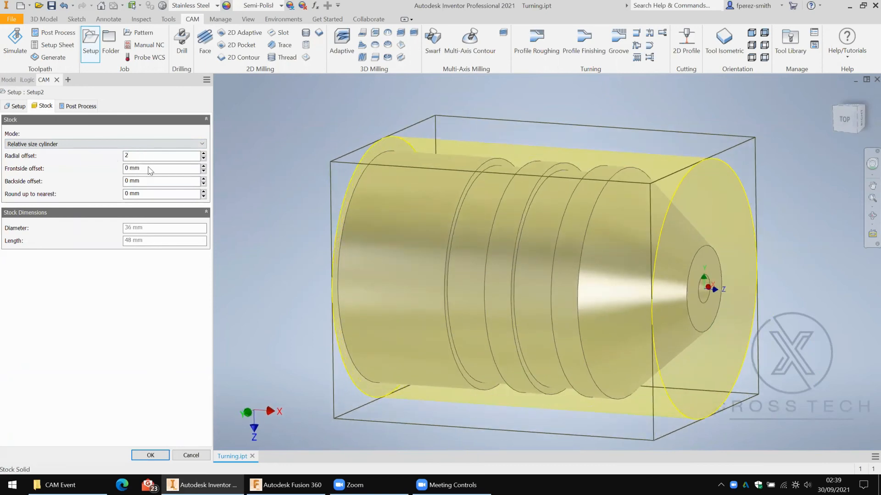
click(148, 170)
text(2)
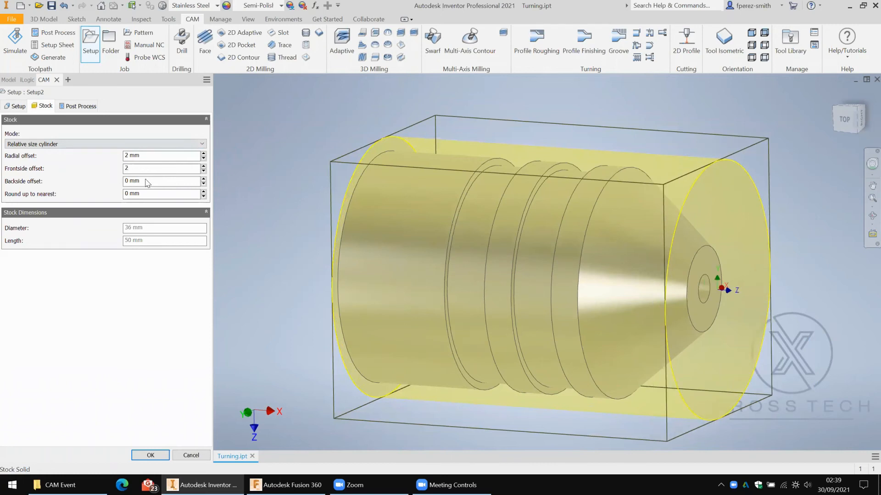
click(147, 182)
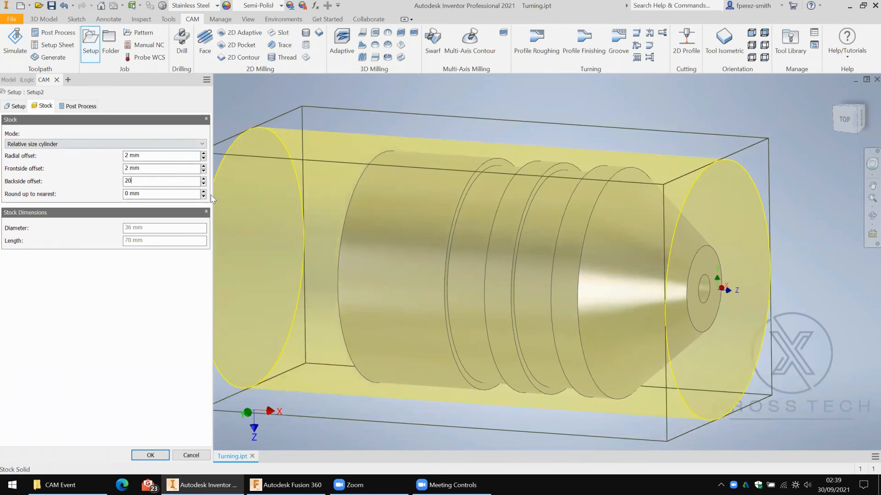
shift+middle_drag(357, 229, 316, 229)
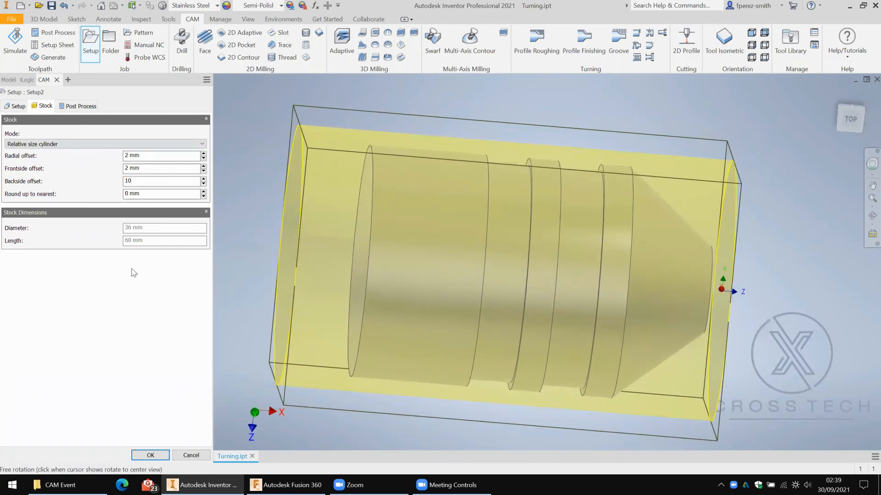
click(151, 455)
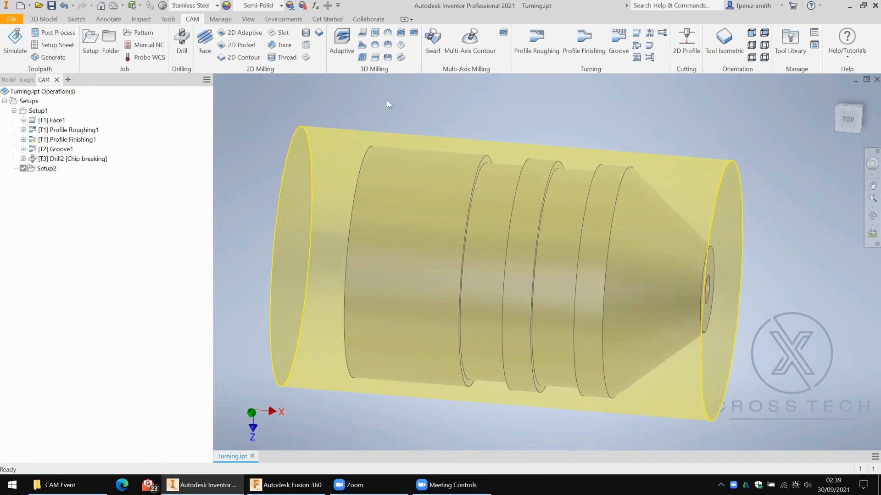
- Start a turning Face operation in Setup2 and assign tool #1, the CNMT Right Hand general turning tool
click(638, 35)
shift+middle_drag(476, 225, 497, 192)
scroll(464, 159, down, 3)
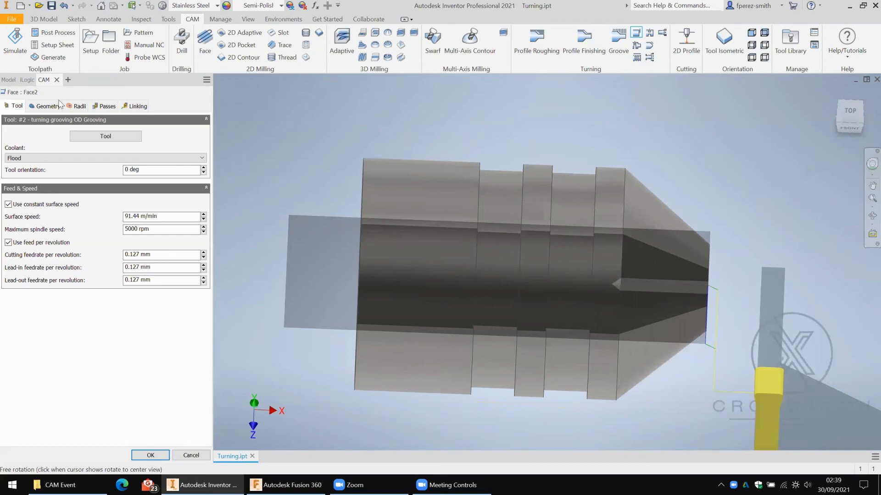
middle_drag(143, 167, 109, 139)
click(108, 137)
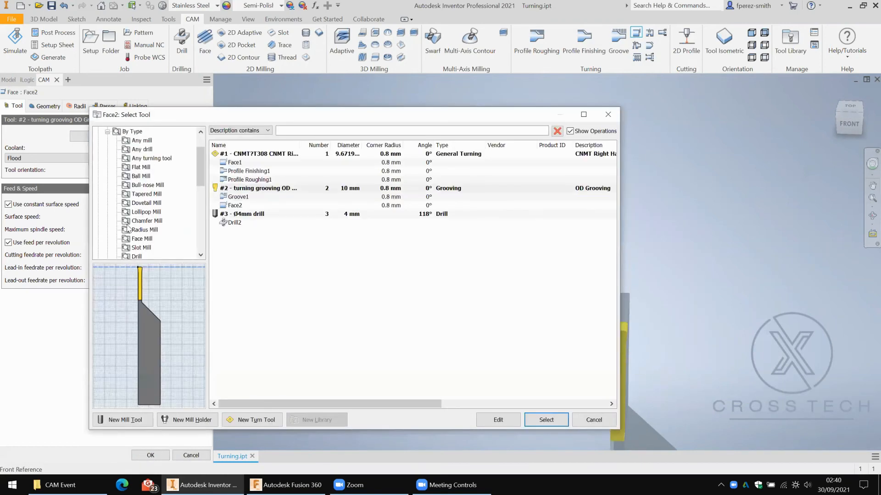
click(250, 190)
click(251, 154)
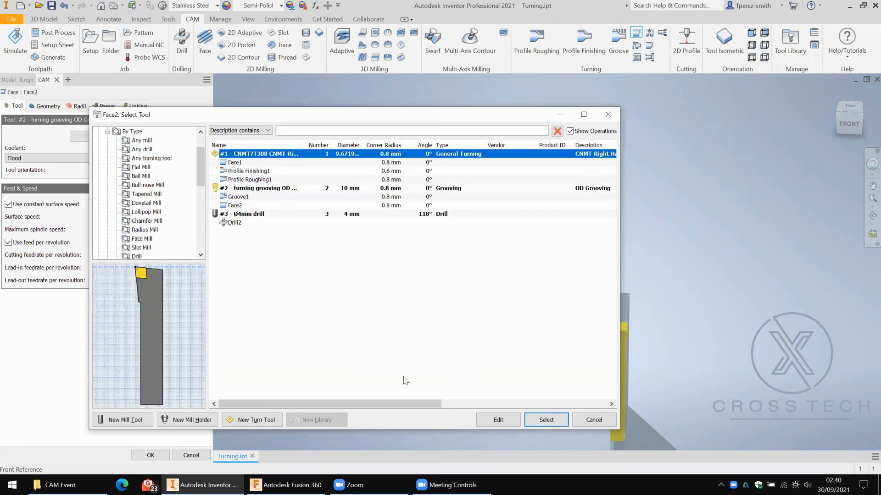
click(537, 419)
- Check the facing toolpath on the part's end in the front view and accept the Face operation
middle_drag(535, 317, 508, 281)
scroll(508, 281, up, 1)
scroll(796, 164, down, 3)
click(849, 130)
scroll(576, 144, down, 6)
middle_drag(561, 153, 505, 192)
scroll(520, 185, up, 2)
scroll(505, 192, up, 1)
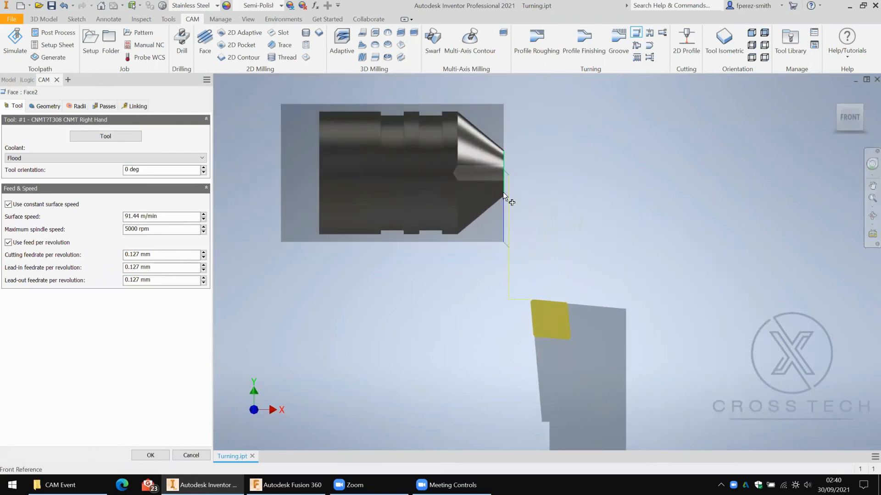
click(151, 455)
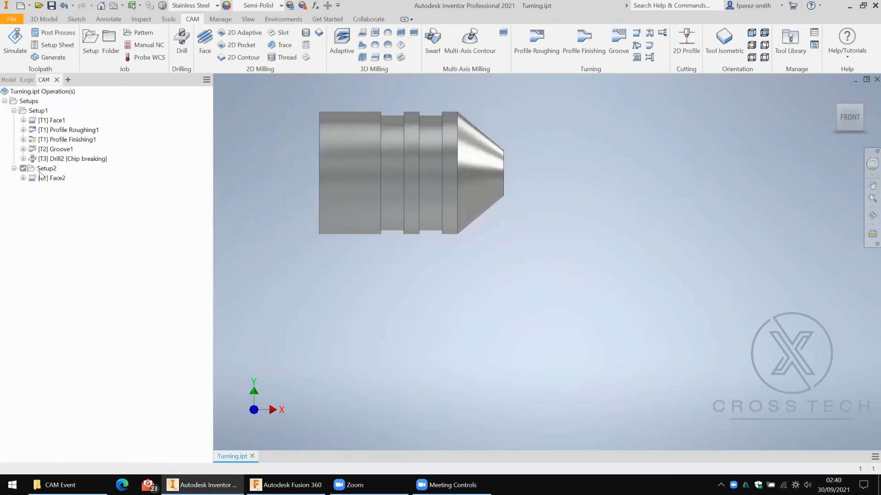
- Simulate Setup2's facing operation, adjust the playback speed, and close the simulation
click(40, 172)
click(18, 49)
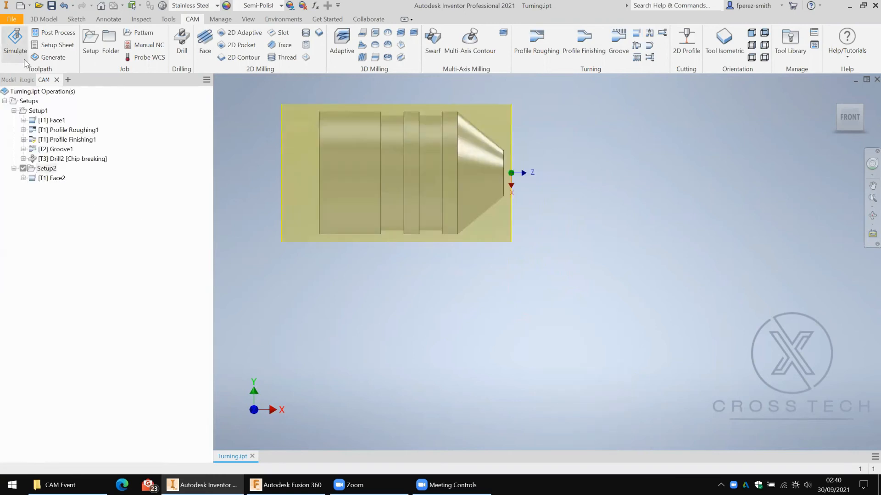
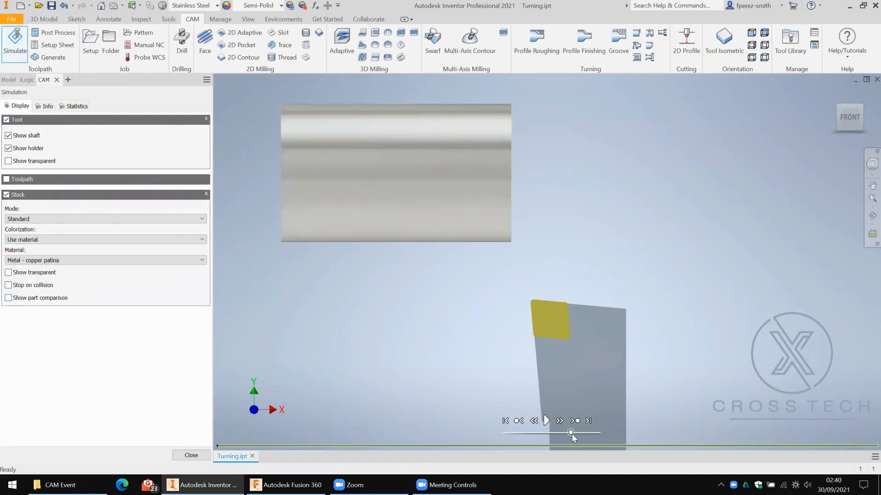
click(546, 421)
click(562, 433)
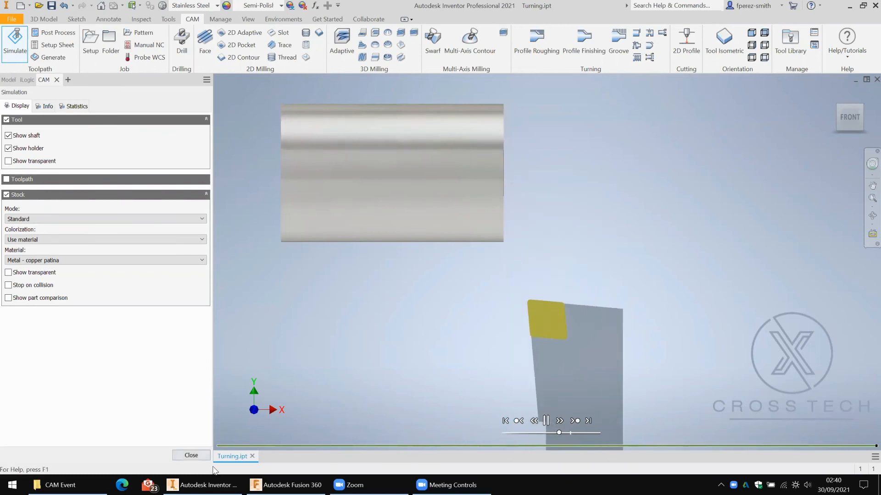
click(191, 456)
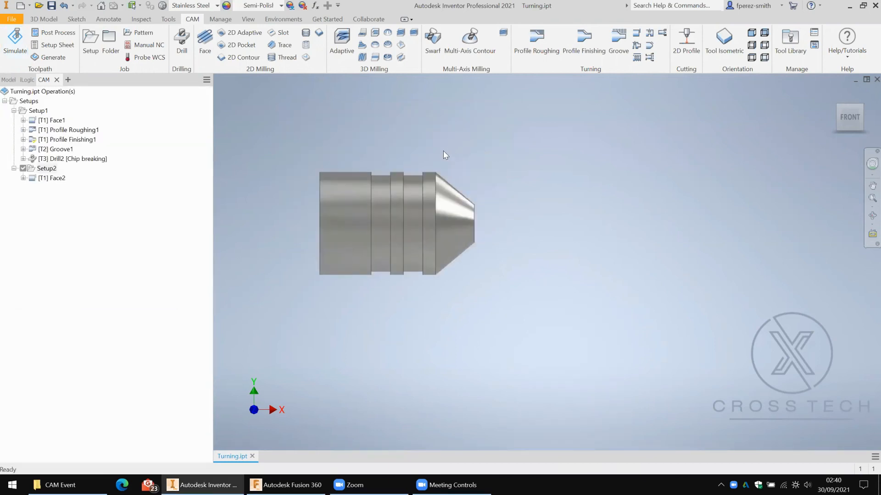
- Add an outside Profile Roughing operation to Setup2 with grooving set to Don't allow grooving
click(546, 49)
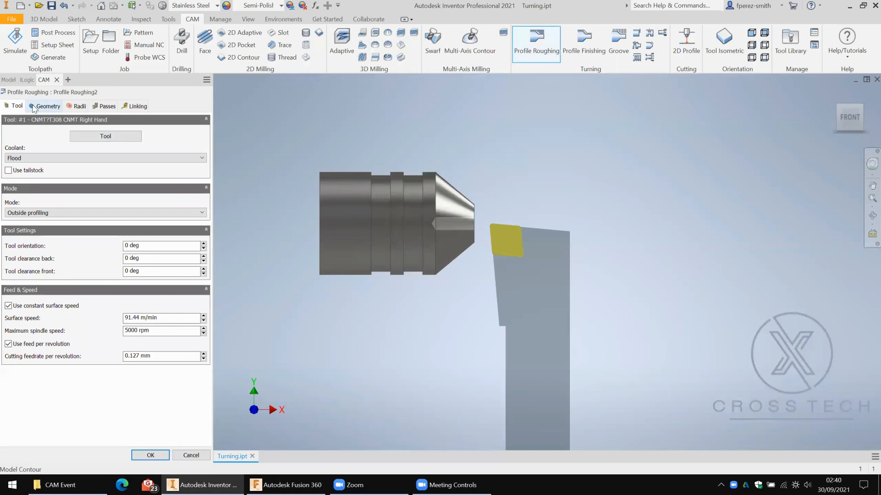
click(33, 108)
click(7, 108)
click(107, 107)
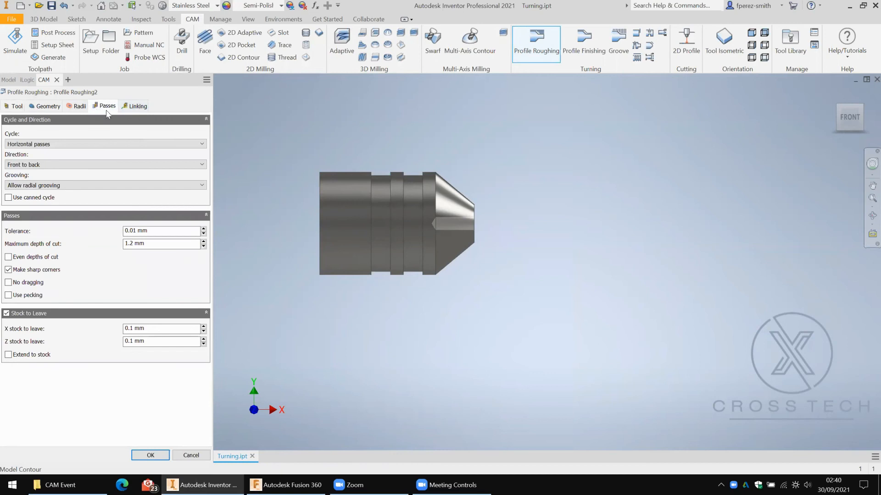
click(97, 185)
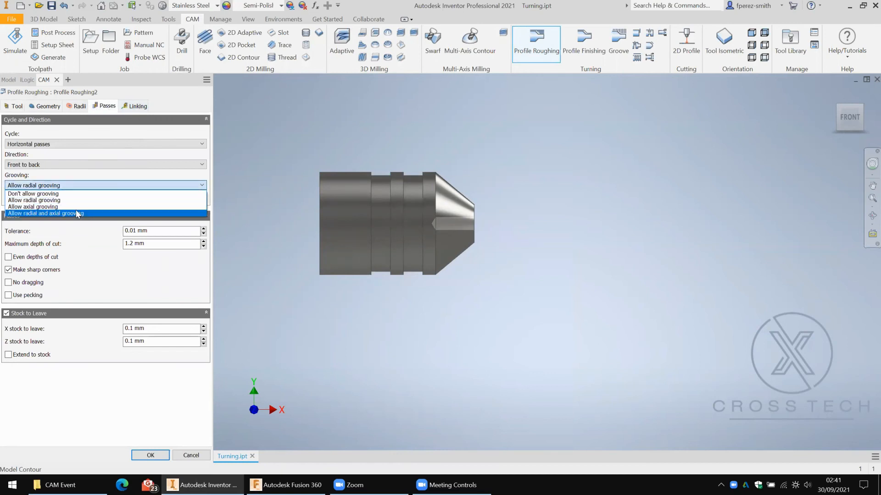
click(26, 194)
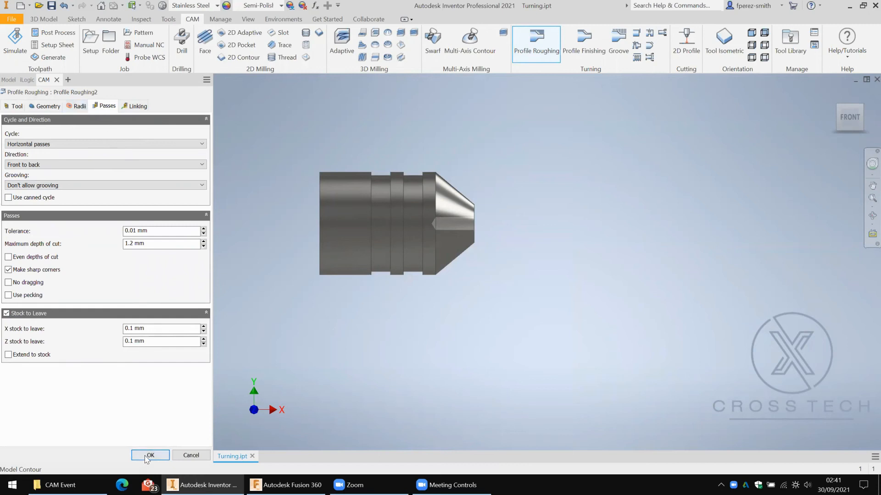
click(165, 457)
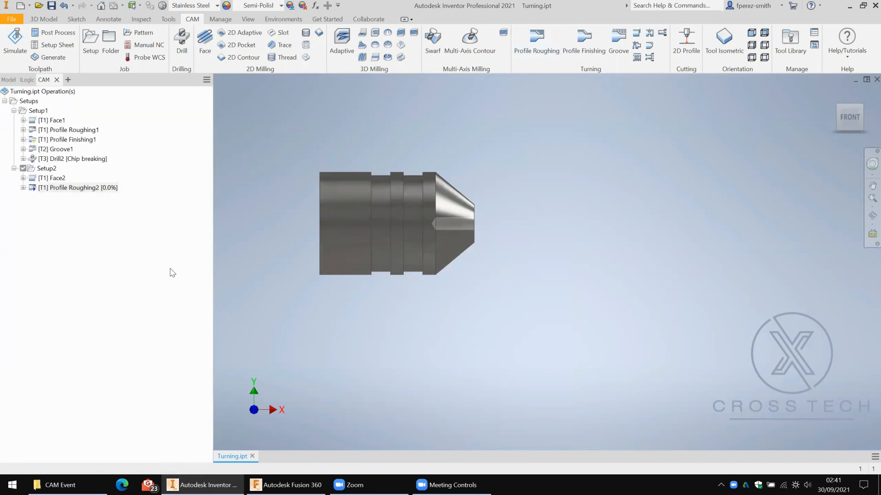
- Simulate Setup2's facing and roughing, try the part comparison, inspect the roughed stock, and close the simulation
click(46, 169)
click(15, 43)
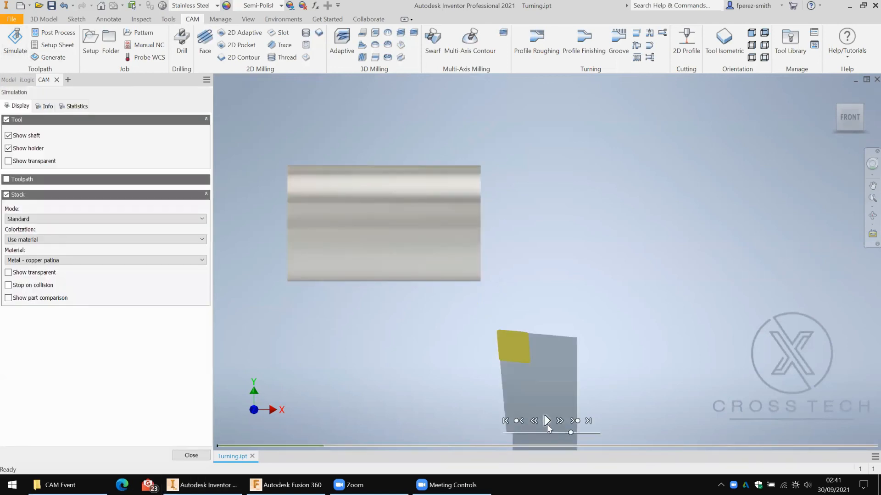
click(547, 422)
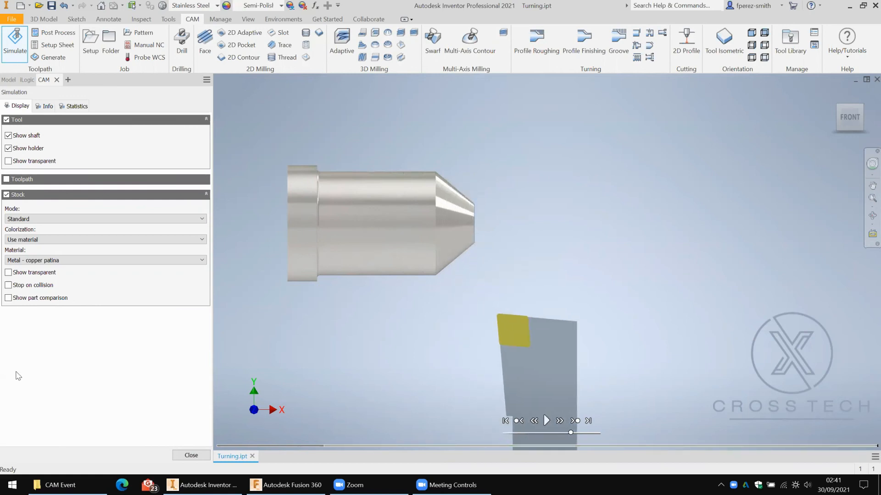
click(9, 298)
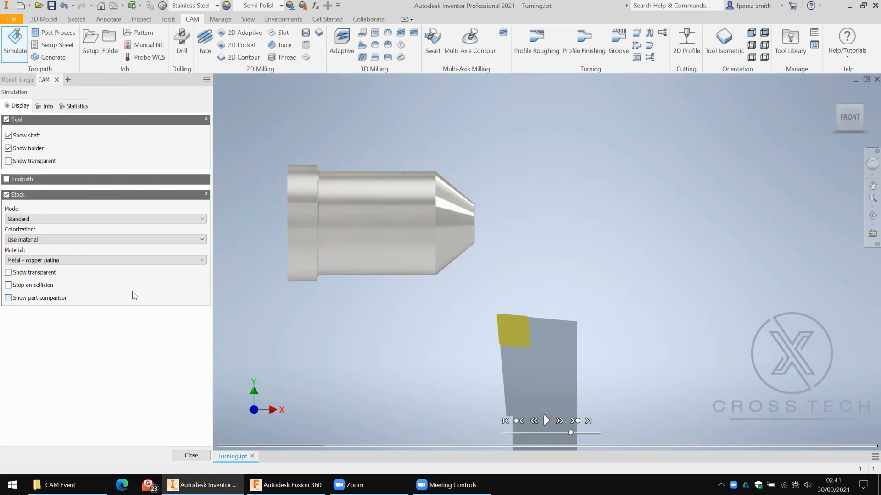
mouse_move(409, 228)
shift+middle_down()
mouse_move(374, 248)
mouse_move(398, 242)
shift+middle_up()
click(192, 455)
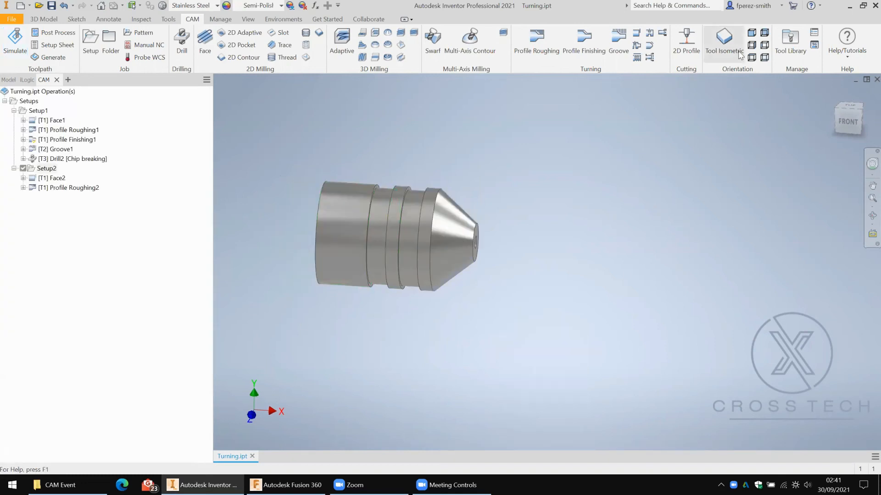
- Add an outside Profile Finishing operation to Setup2 with tool #1 and the default settings, and inspect its toolpath
click(584, 50)
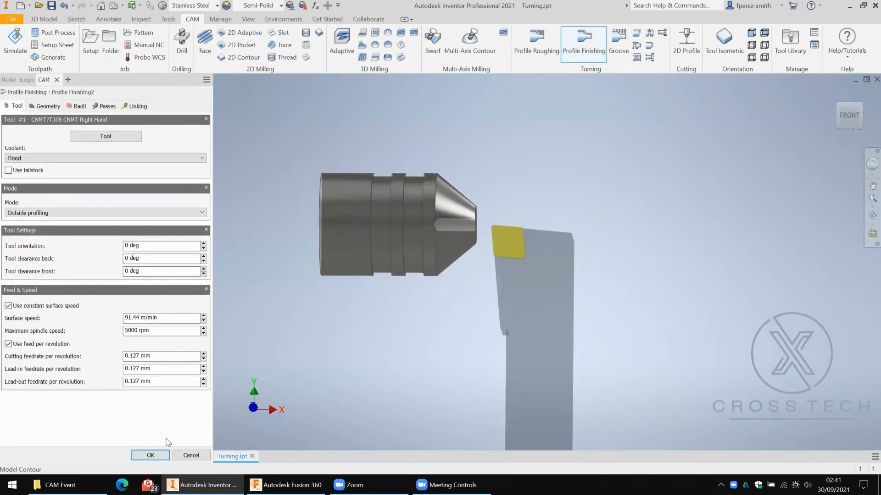
click(159, 461)
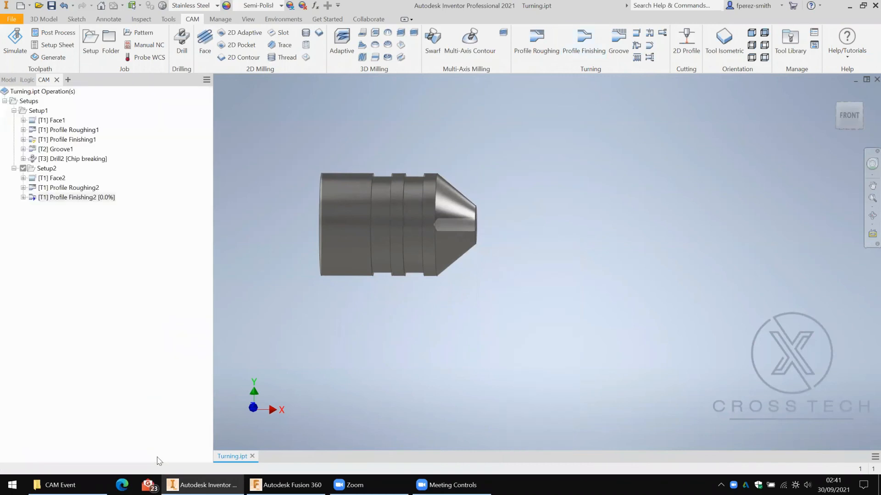
scroll(408, 257, up, 5)
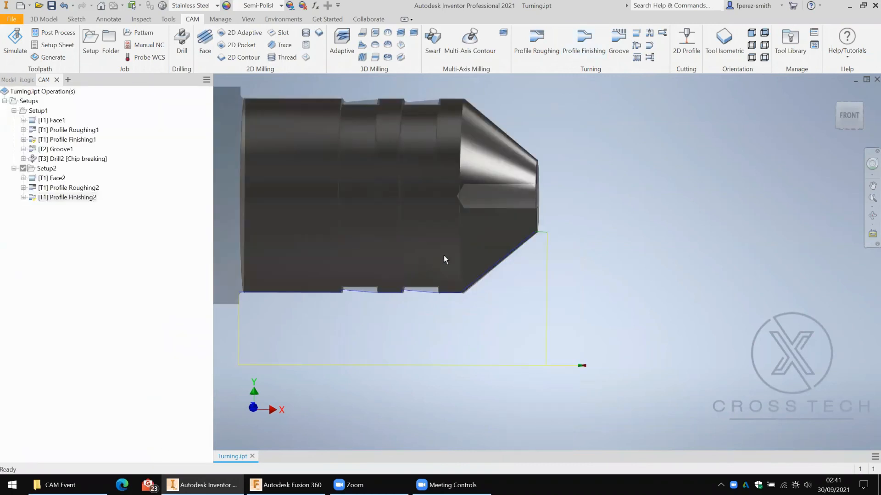
- Inspect the finishing toolpath at the grooves and change Setup2's Profile Finishing operation to Don't allow grooving
click(849, 116)
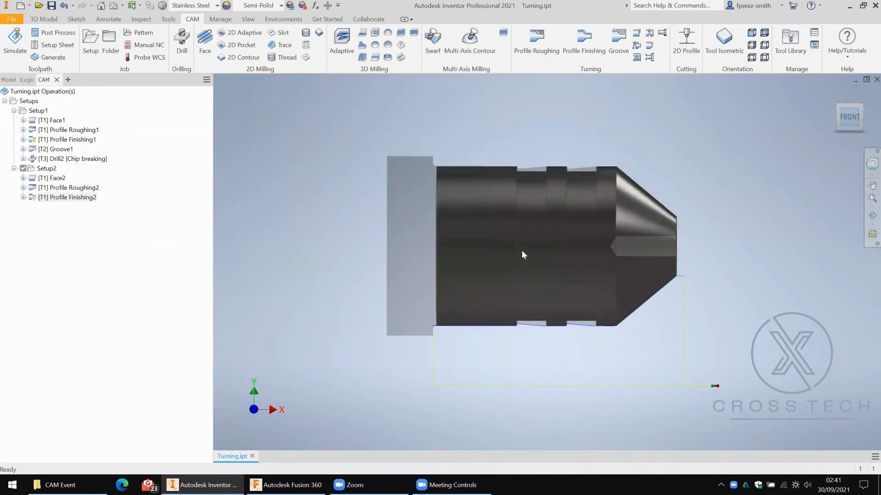
scroll(522, 340, up, 5)
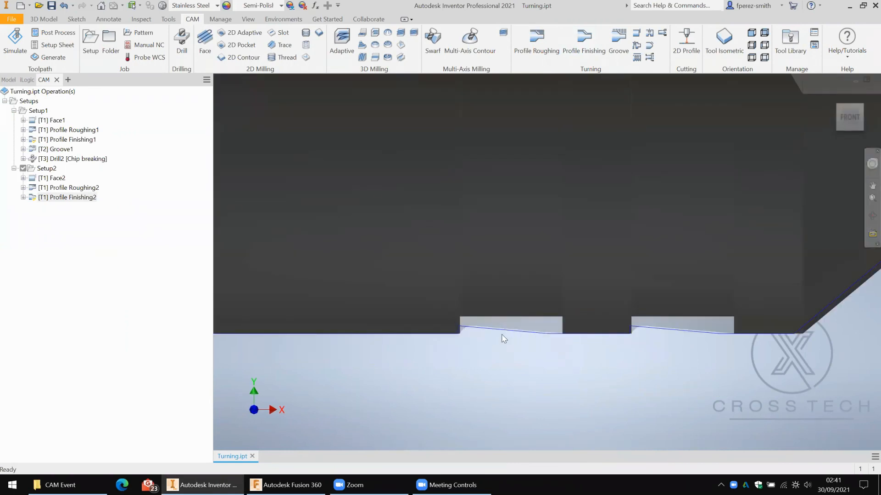
scroll(519, 346, down, 5)
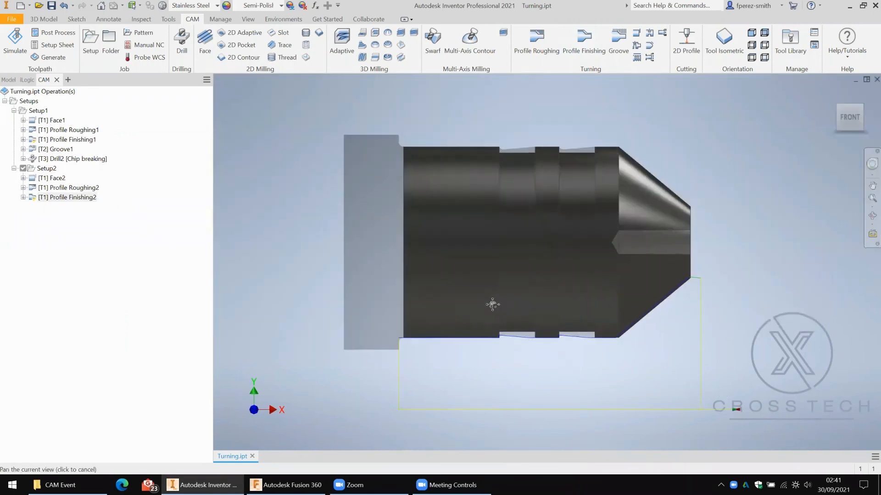
right_click(52, 198)
click(71, 203)
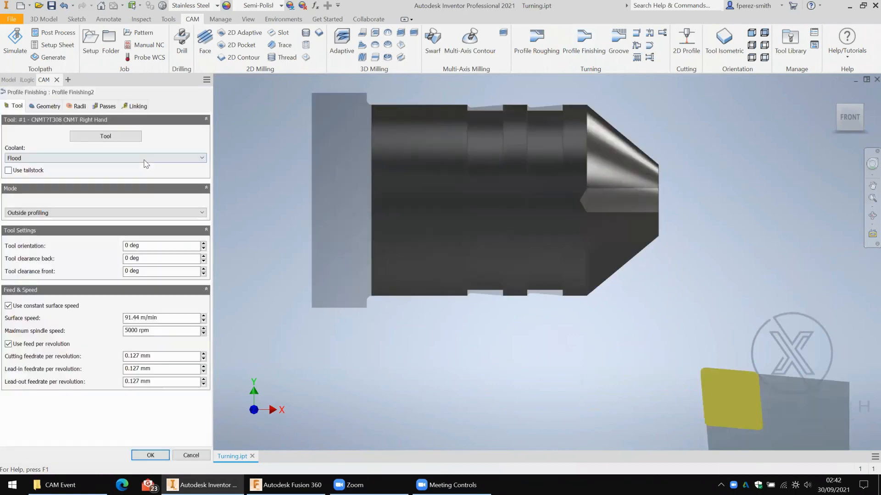
click(106, 107)
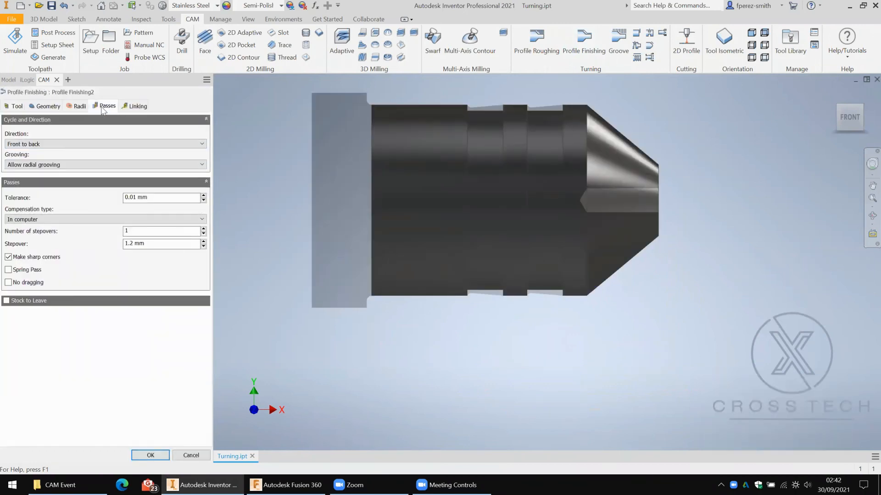
click(21, 165)
click(22, 174)
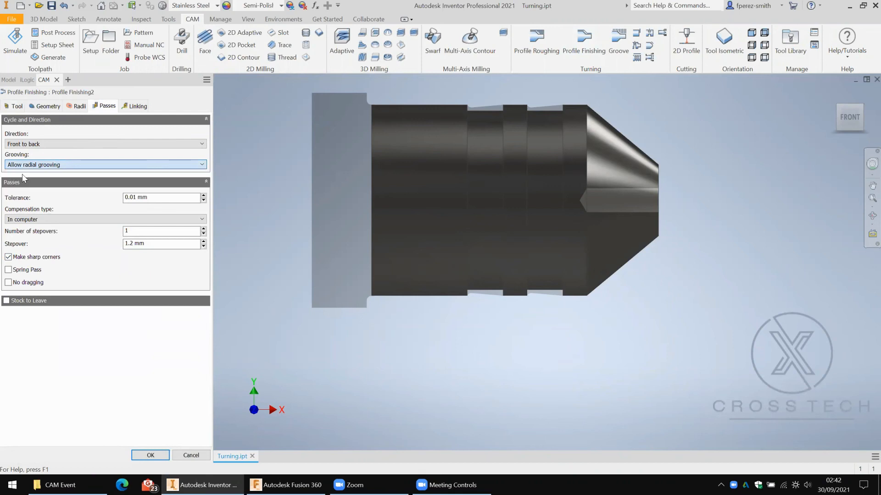
click(150, 455)
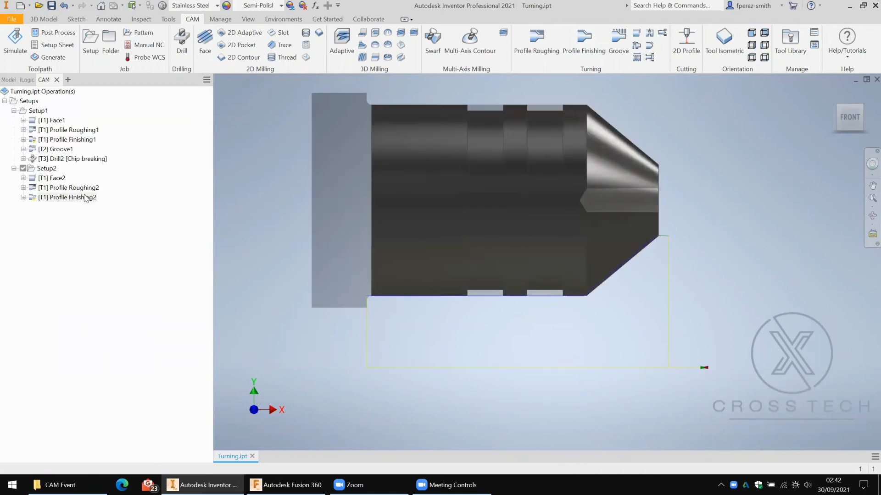
- Simulate all of Setup2's operations at a faster playback speed, skip ahead to the finishing pass, and close the simulation
click(86, 198)
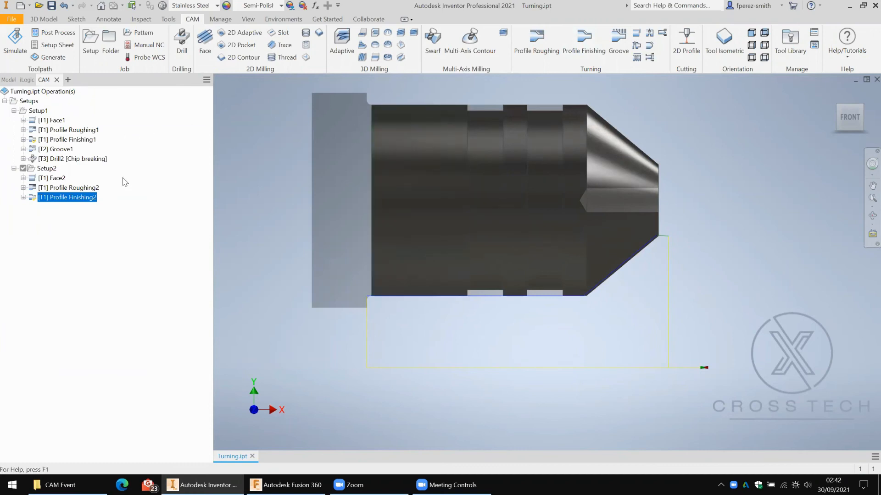
click(46, 168)
click(16, 40)
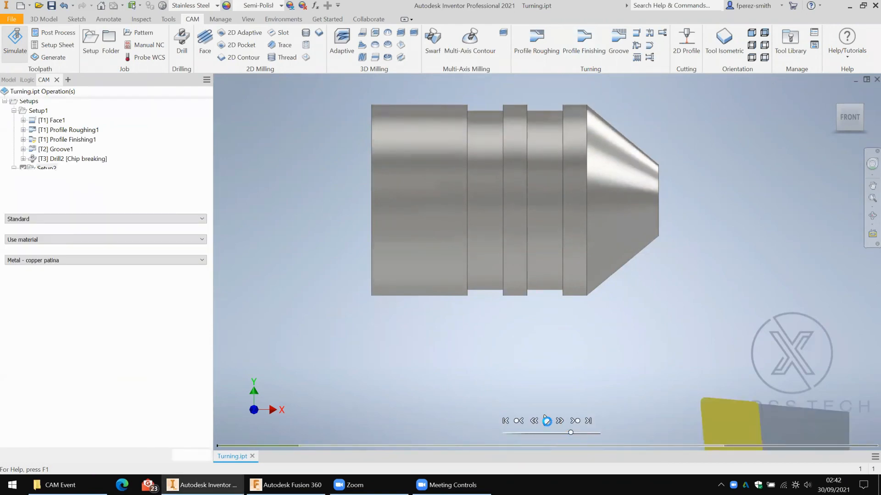
click(546, 420)
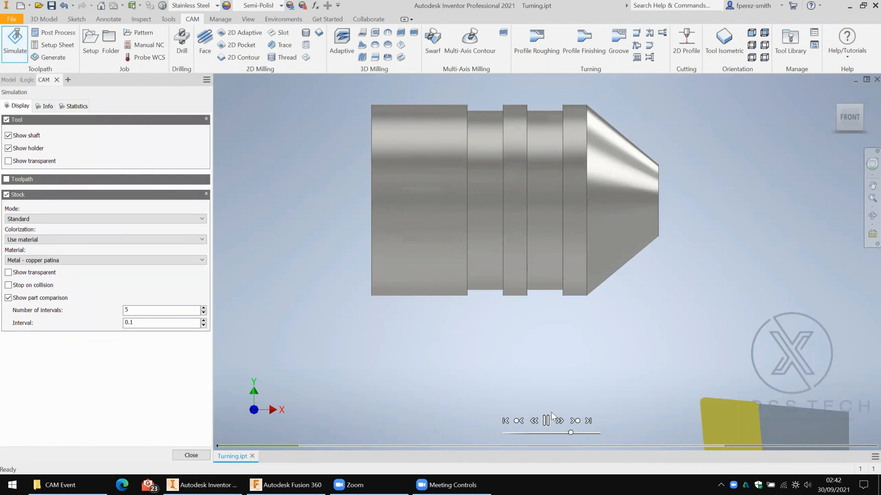
drag(571, 433, 593, 431)
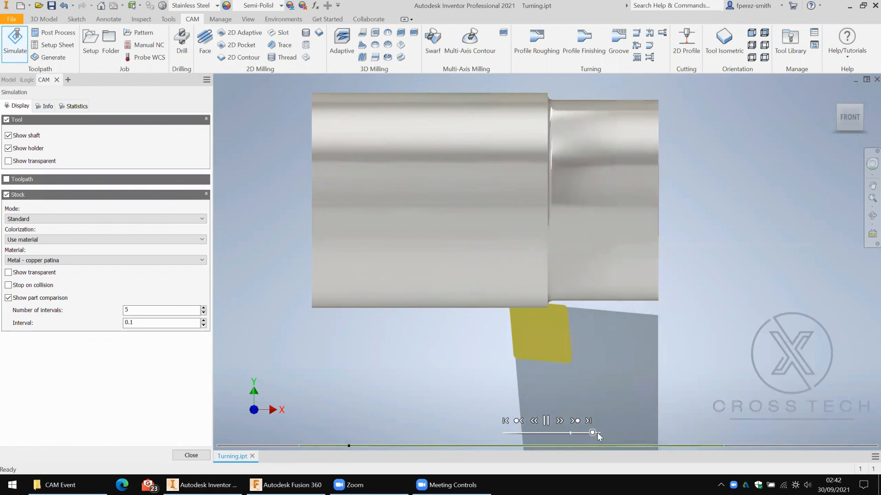
click(692, 447)
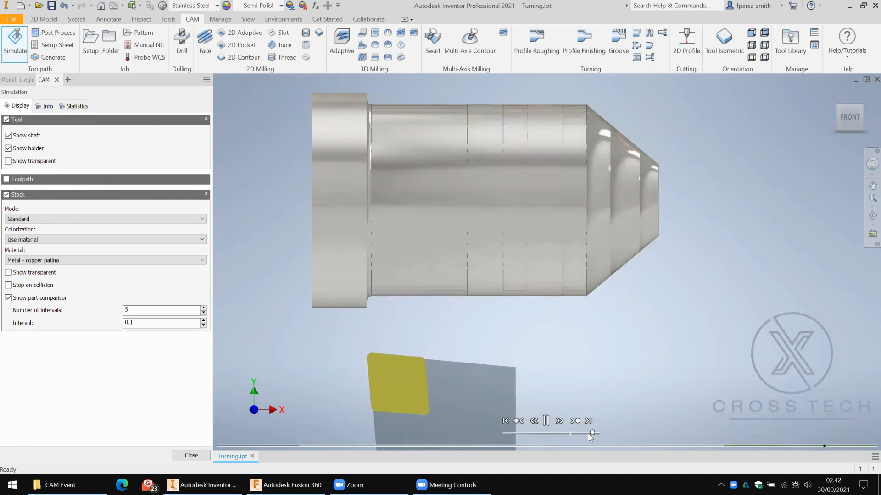
click(186, 455)
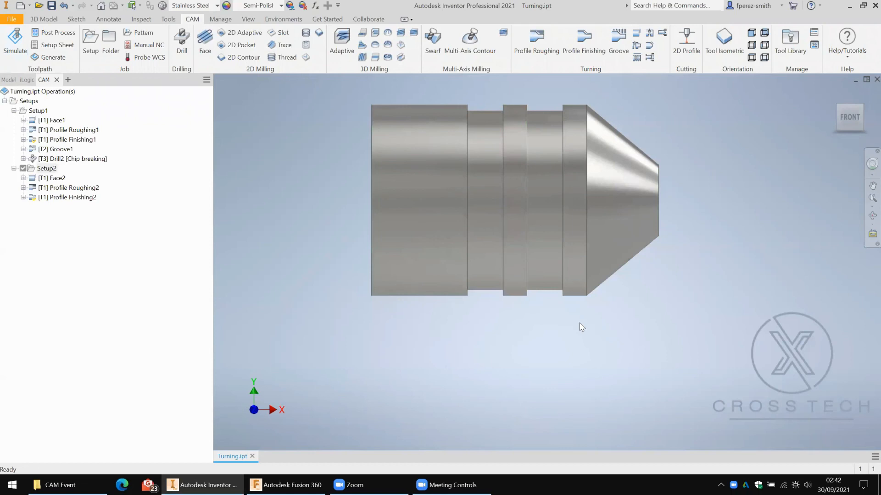
- Examine the two outer grooves and the hole in the conical end as features for machining
click(488, 229)
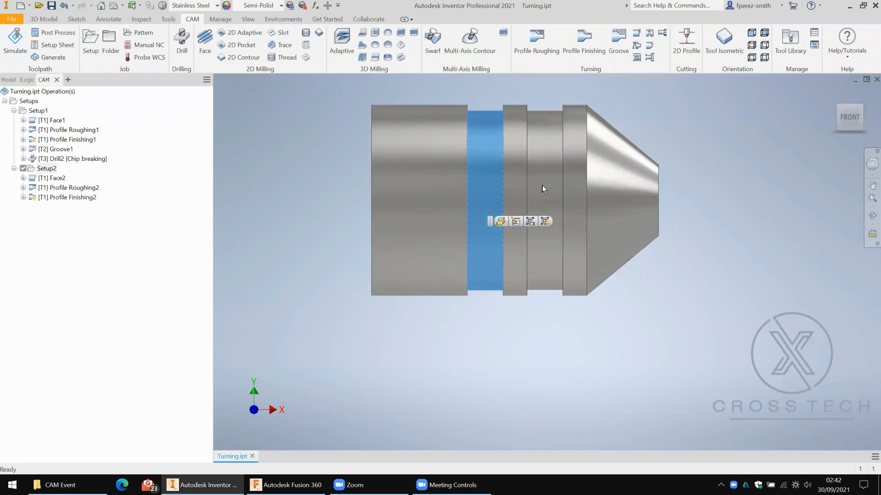
shift+middle_drag(705, 317, 605, 338)
click(626, 216)
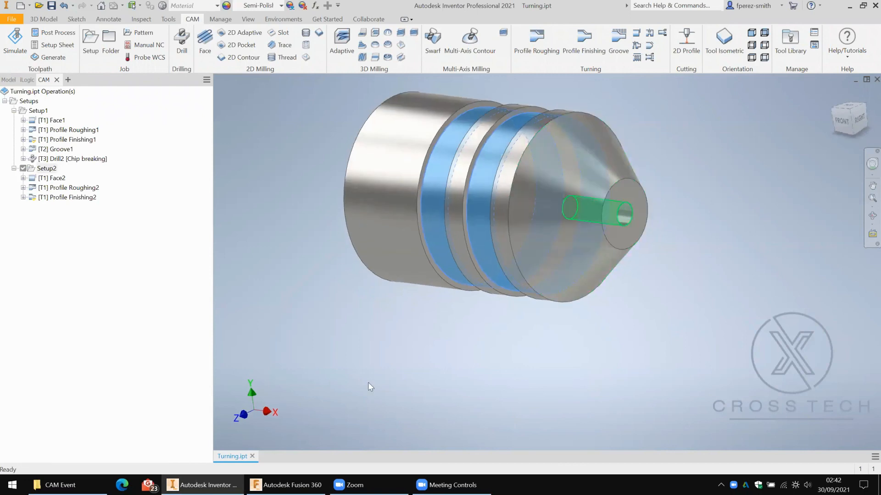
shift+middle_drag(580, 310, 210, 70)
click(303, 142)
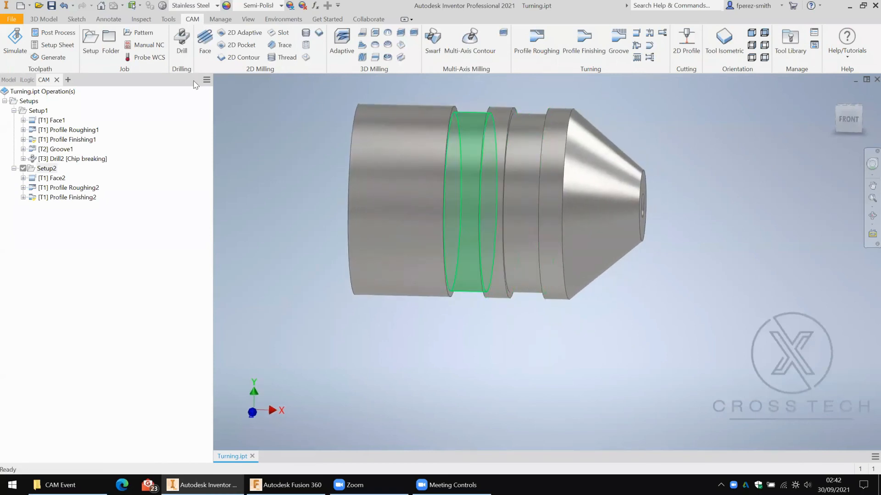
- Start a Drill operation in Setup2 with the Ø4 mm drill on the conical end's hole, with drill tip through bottom enabled
click(181, 41)
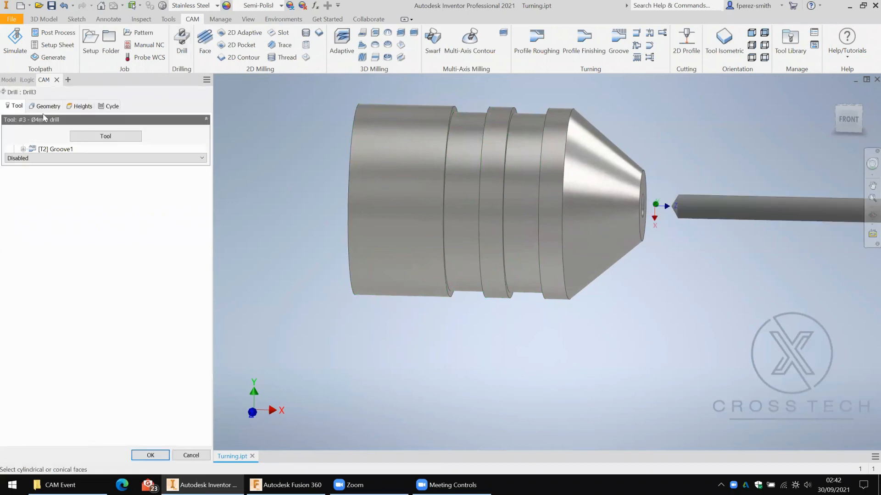
shift+middle_drag(677, 232, 599, 206)
click(592, 209)
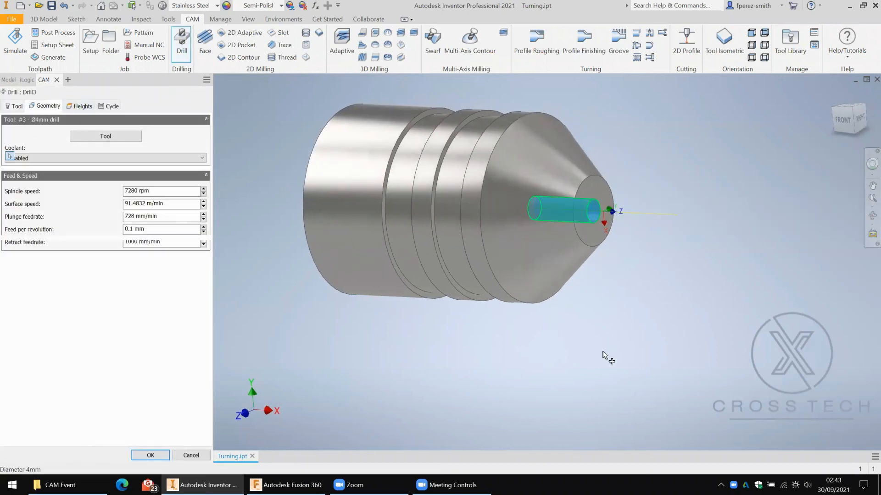
shift+middle_drag(490, 249, 552, 248)
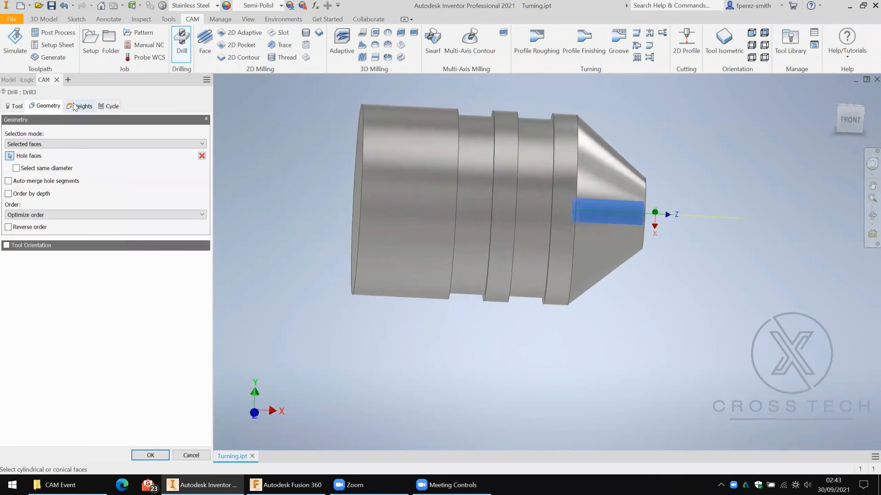
click(76, 106)
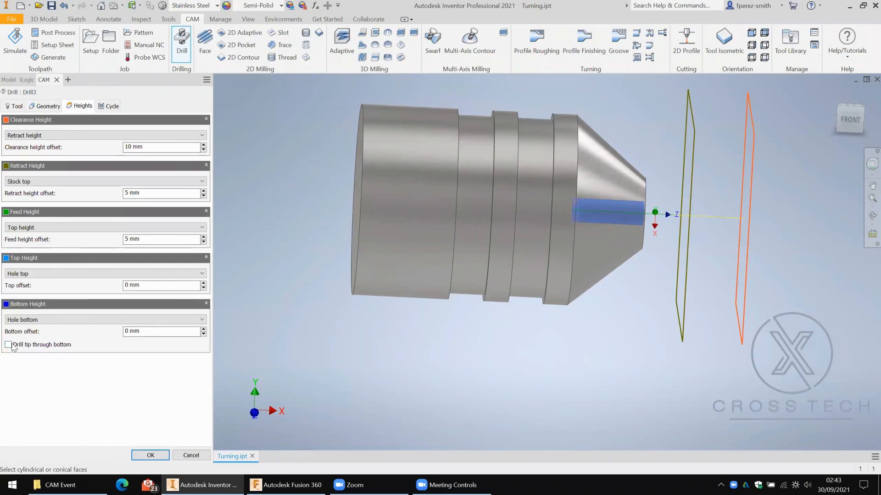
click(10, 347)
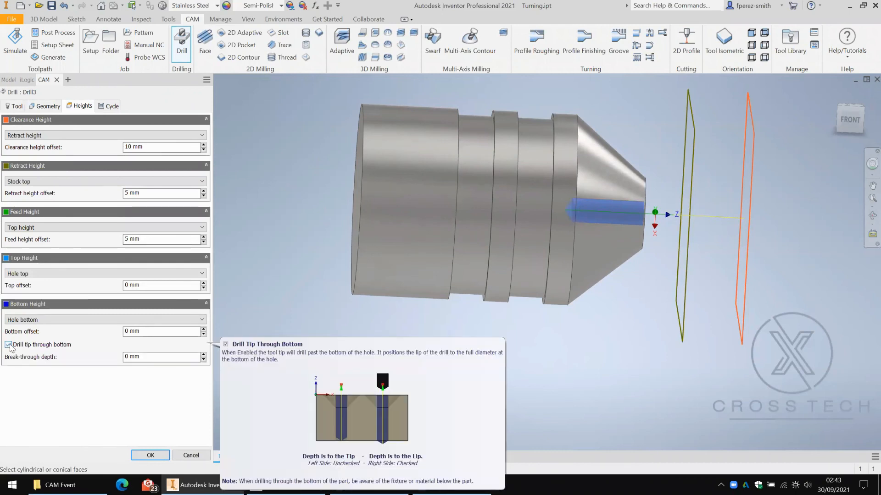
- Create the drilling operation with the Chip breaking - partial retract cycle and a 2 s dwell before retract, and inspect its toolpath
click(111, 106)
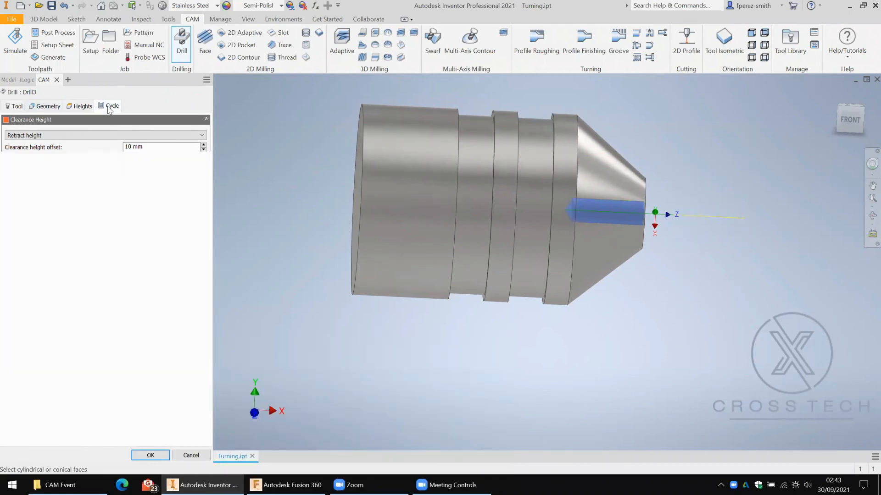
click(93, 144)
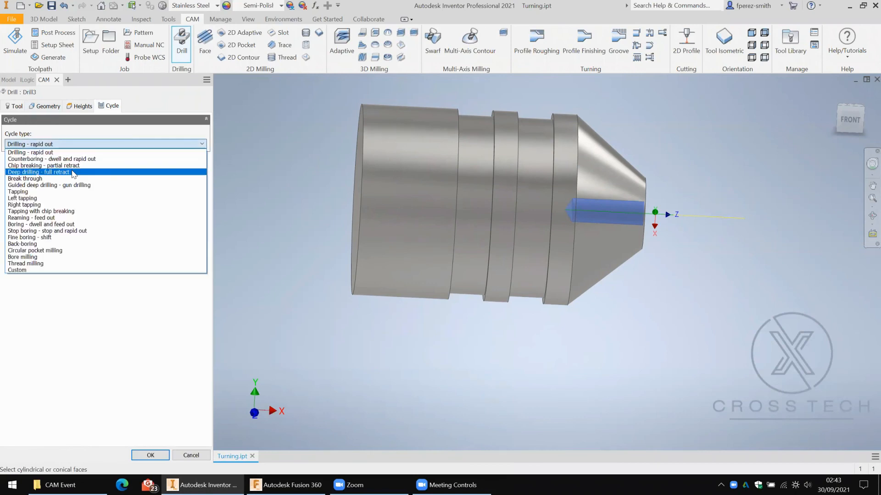
click(68, 167)
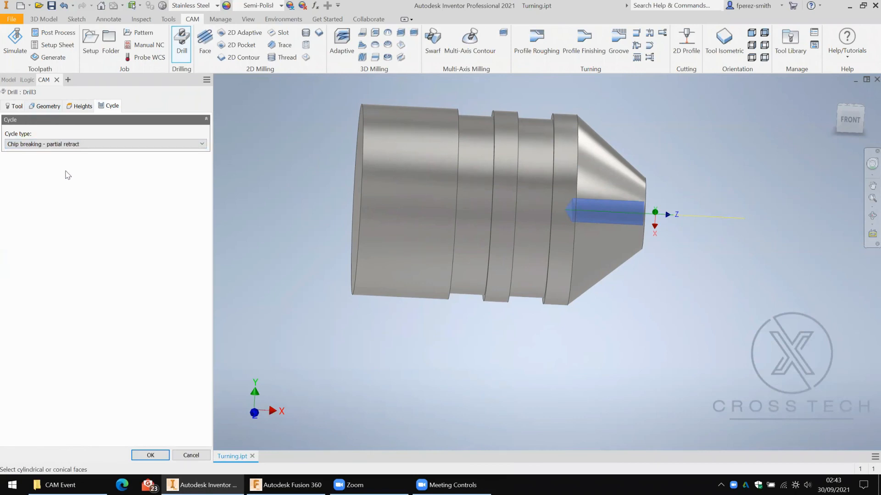
click(148, 157)
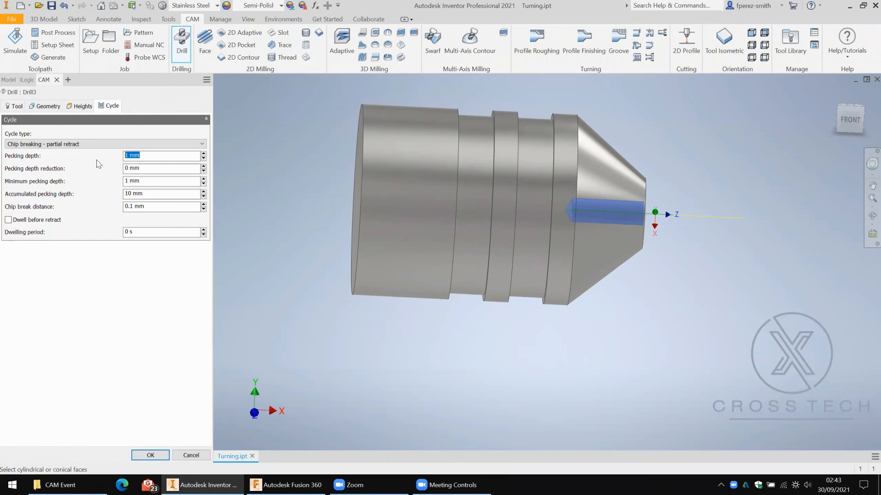
click(8, 221)
text(2)
click(162, 458)
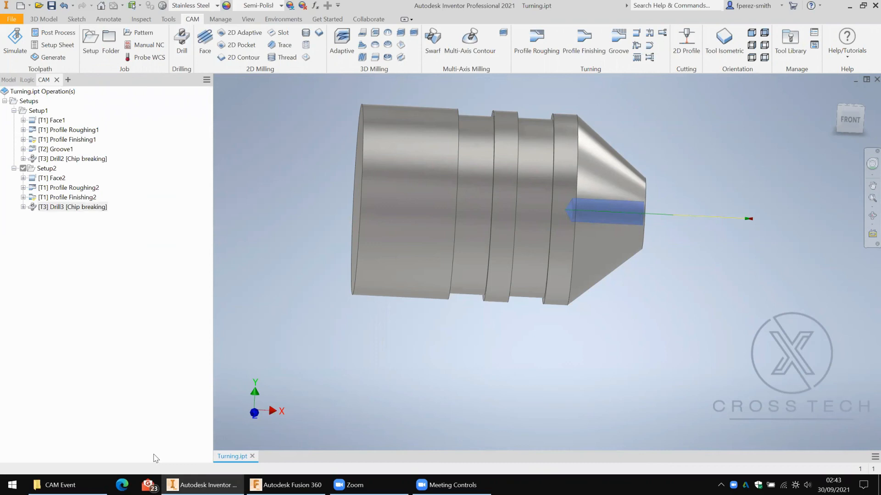
click(92, 208)
shift+middle_drag(275, 209, 260, 211)
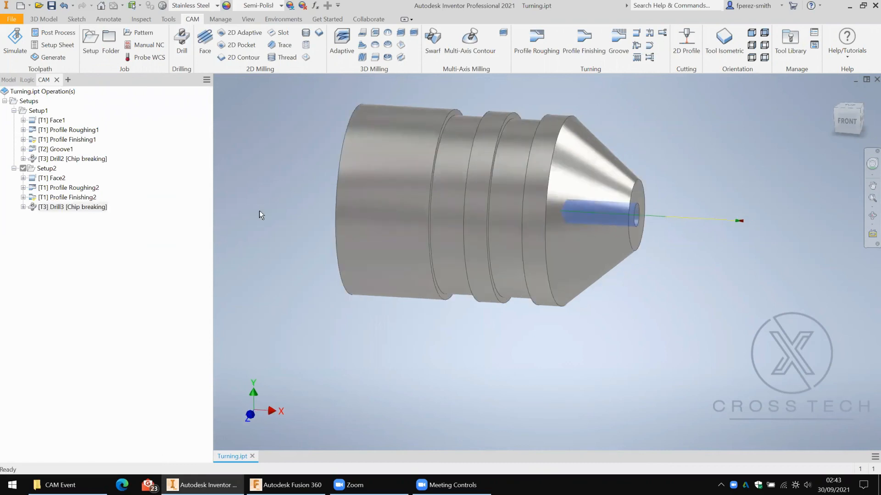
- Add an outside Groove operation to Setup2 with tool #2 and the default settings, and open it for editing
click(621, 47)
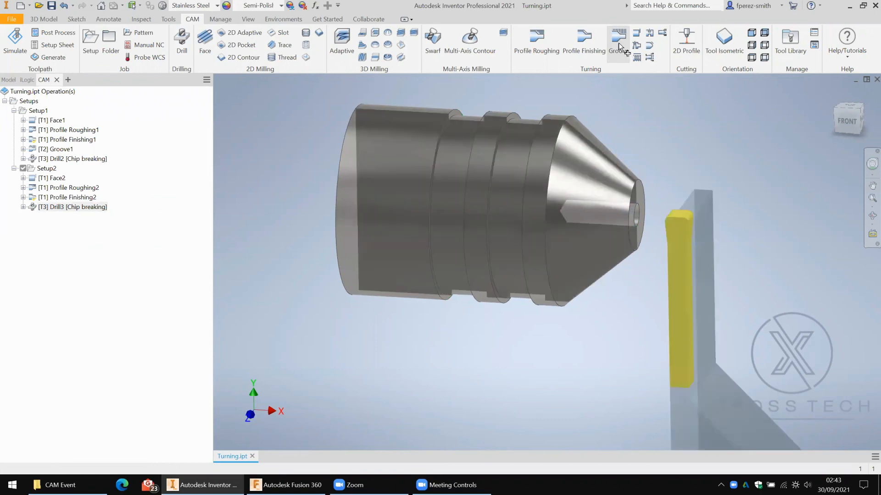
click(154, 457)
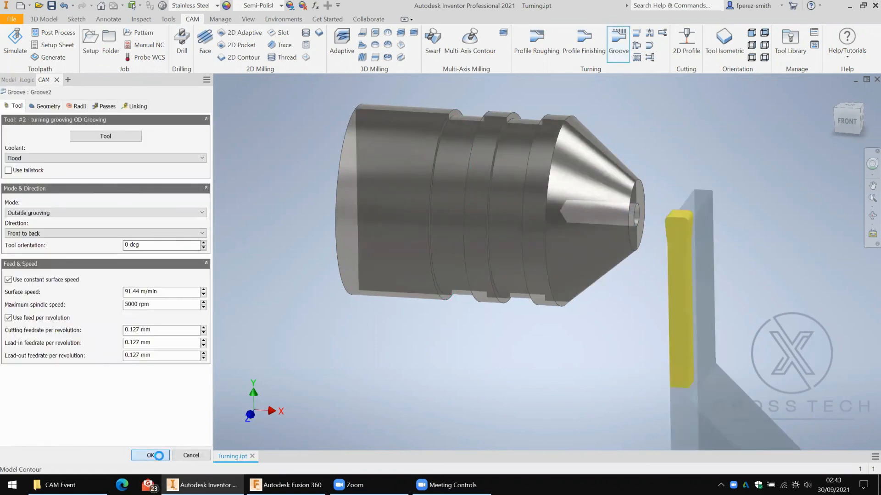
click(52, 218)
shift+middle_drag(322, 223, 432, 235)
mouse_move(536, 231)
shift+middle_down()
mouse_move(564, 234)
mouse_move(558, 242)
mouse_move(571, 189)
shift+middle_up()
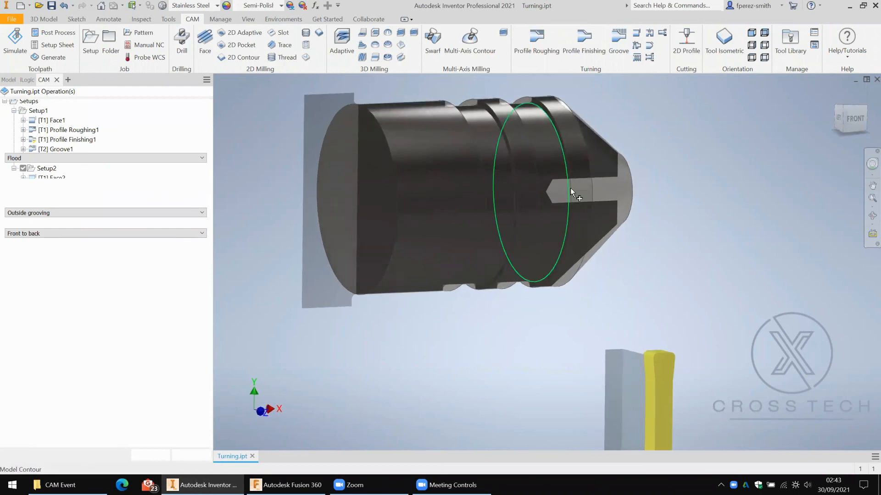
- Set the Groove operation's front confinement to Selection and pick the edge of the groove nearest the conical end
scroll(571, 188, up, 3)
click(46, 111)
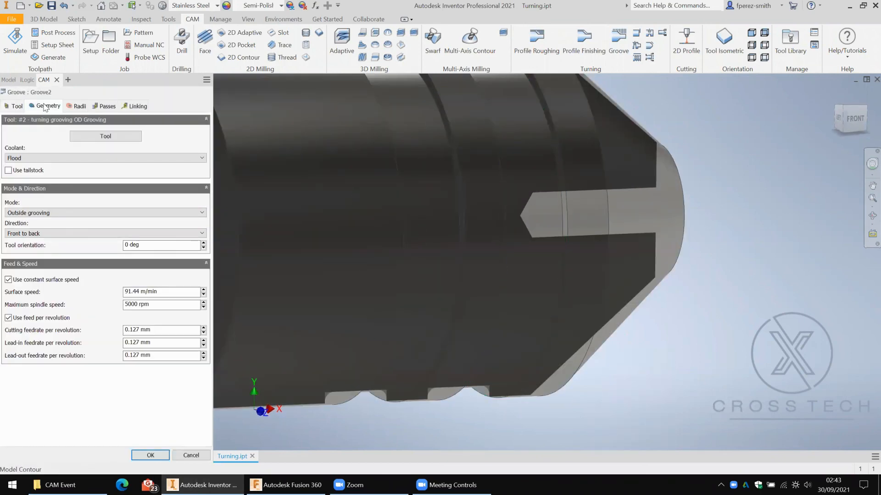
click(49, 152)
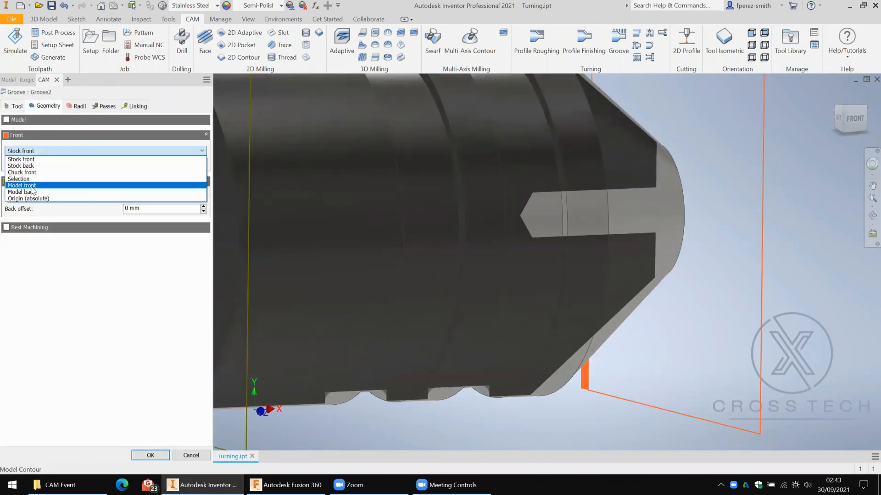
click(40, 179)
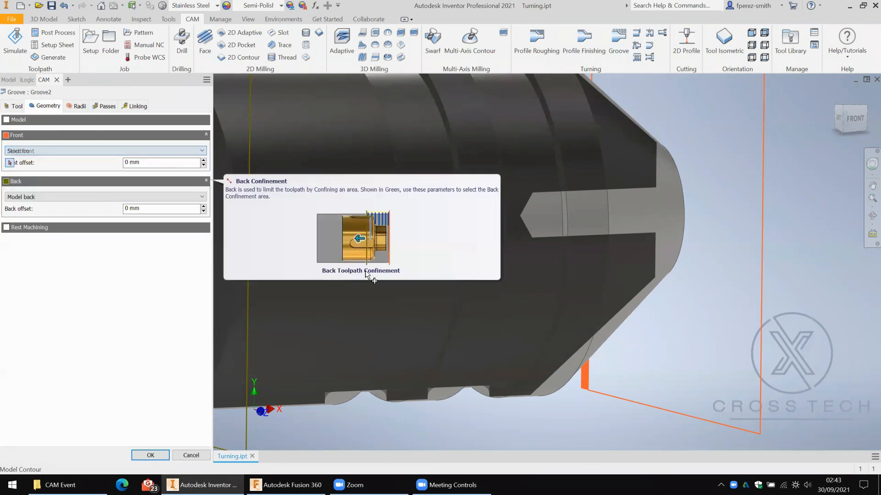
click(538, 362)
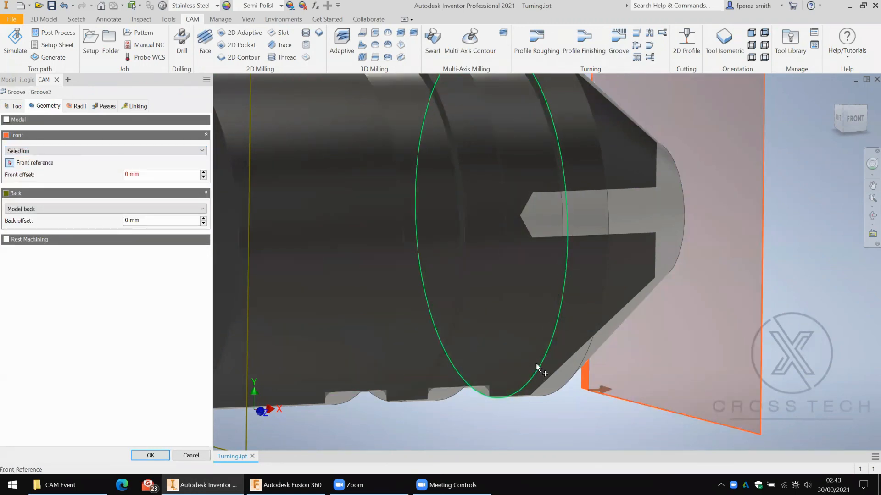
click(536, 363)
- Set the Groove operation's back confinement to Selection and pick the edge of the second groove farthest from the conical end
scroll(447, 347, down, 4)
shift+middle_drag(431, 340, 45, 244)
click(74, 210)
click(71, 245)
scroll(396, 360, up, 6)
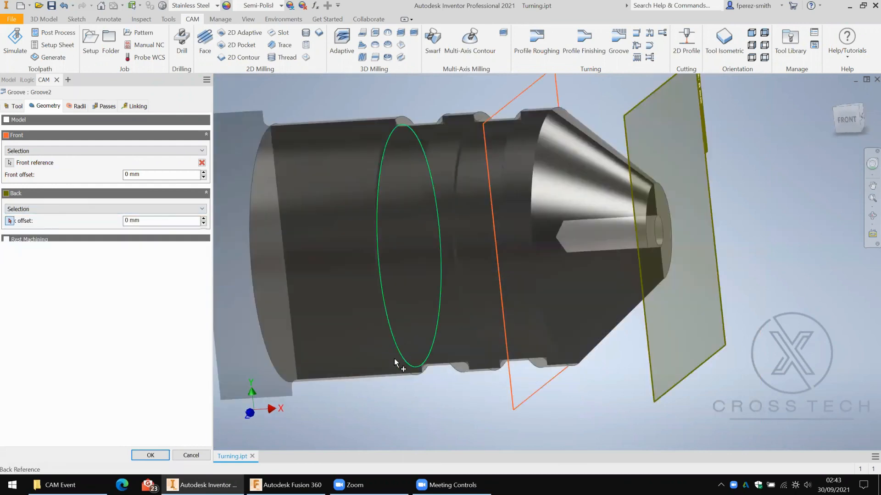
scroll(398, 363, up, 2)
click(396, 365)
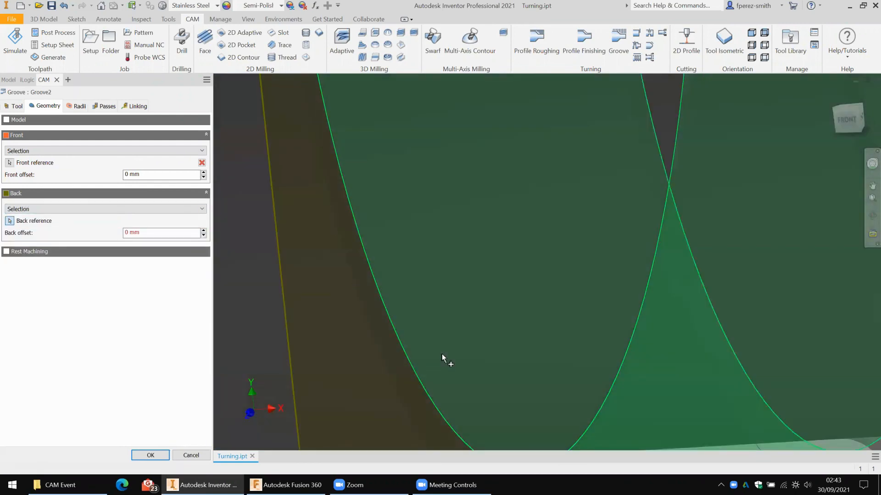
scroll(448, 351, down, 6)
shift+middle_drag(448, 351, 471, 345)
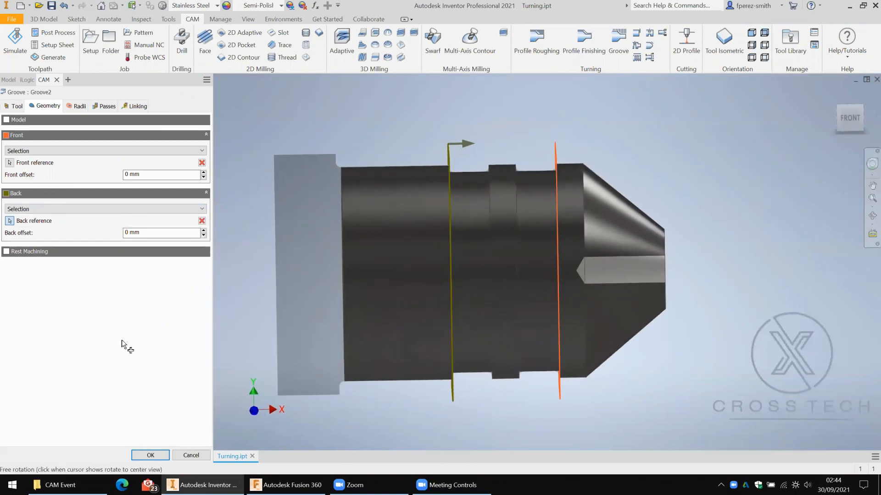
- Set the Groove operation's outer radius to Selection on the part's outer cylinder with a 0.2 mm offset, and create the operation
click(102, 107)
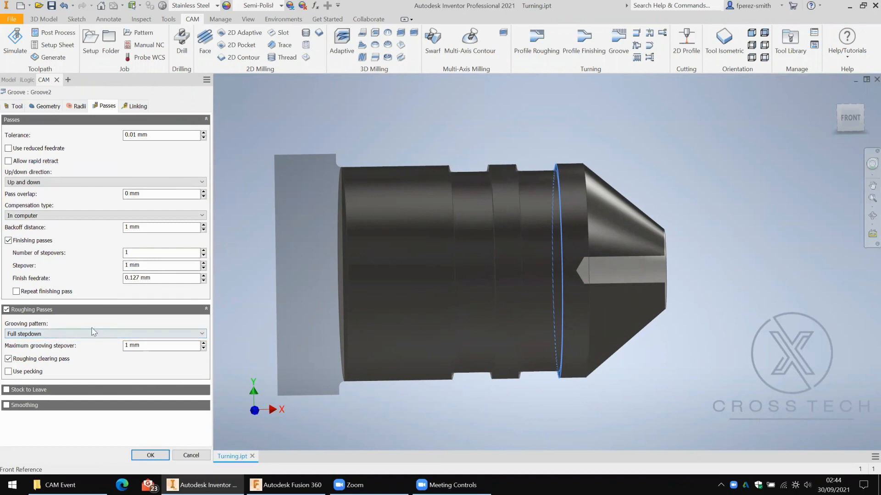
click(72, 108)
shift+middle_drag(368, 202, 385, 381)
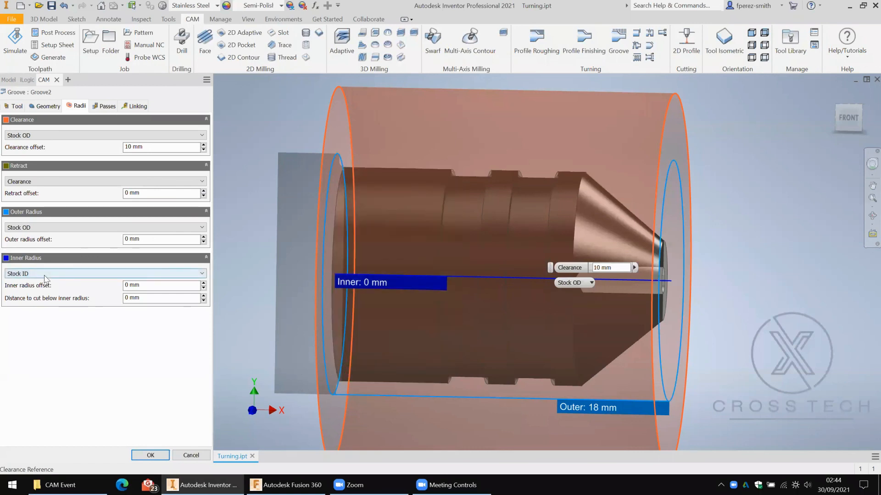
click(42, 228)
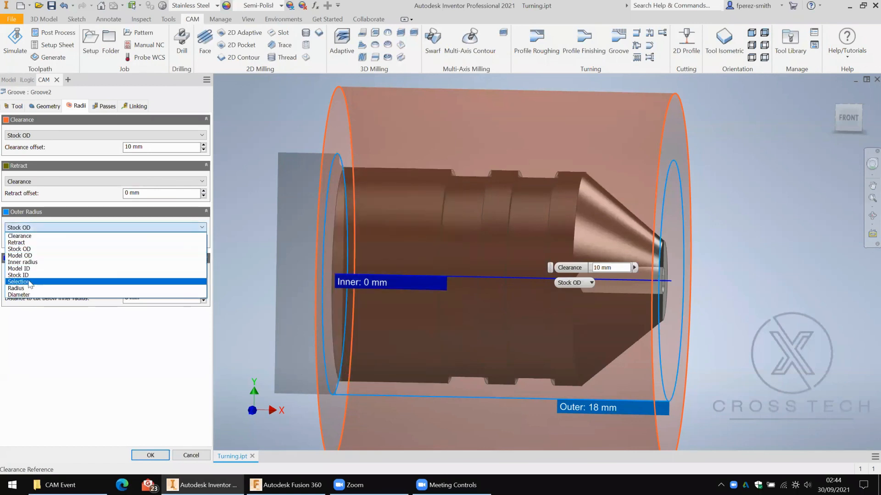
click(18, 282)
click(391, 374)
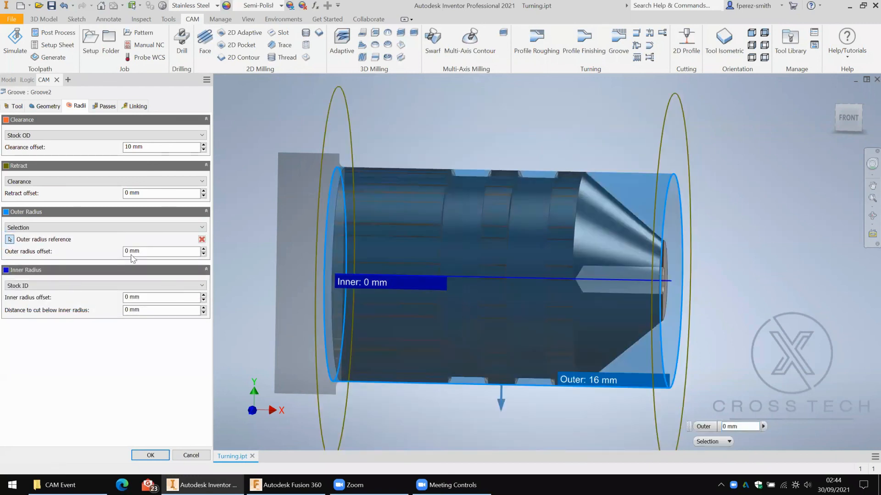
text(0.2)
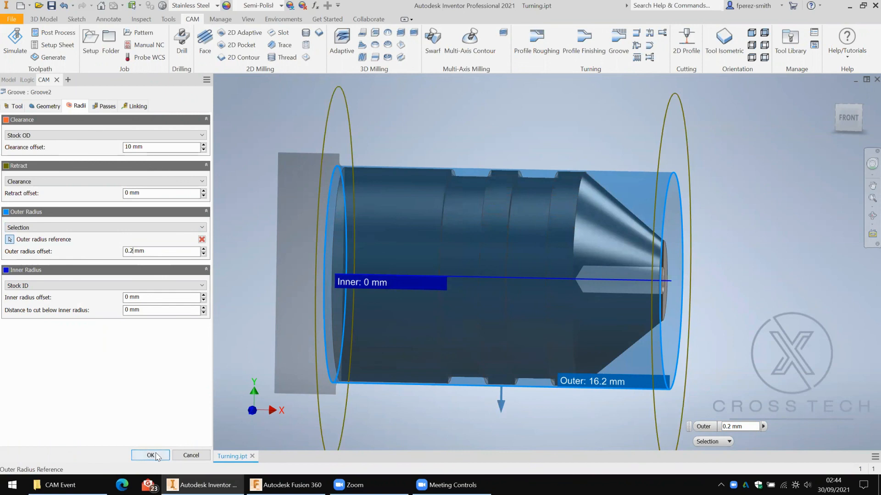
click(151, 456)
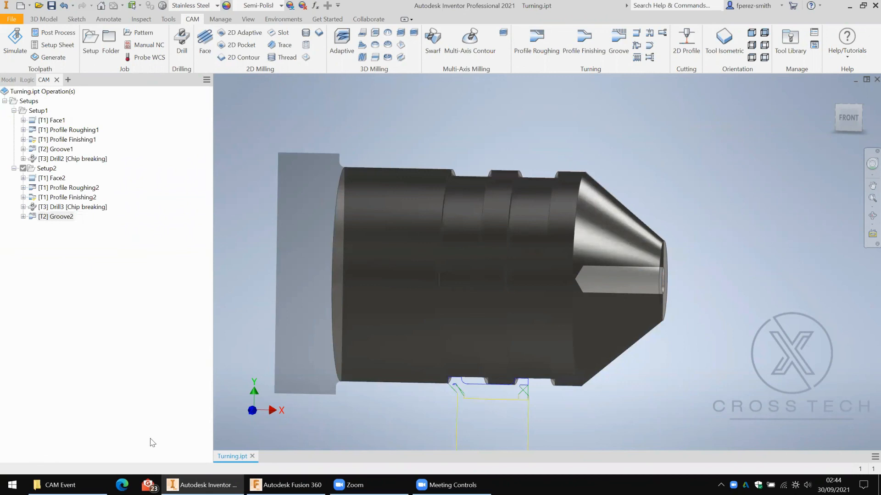
middle_drag(400, 248, 423, 121)
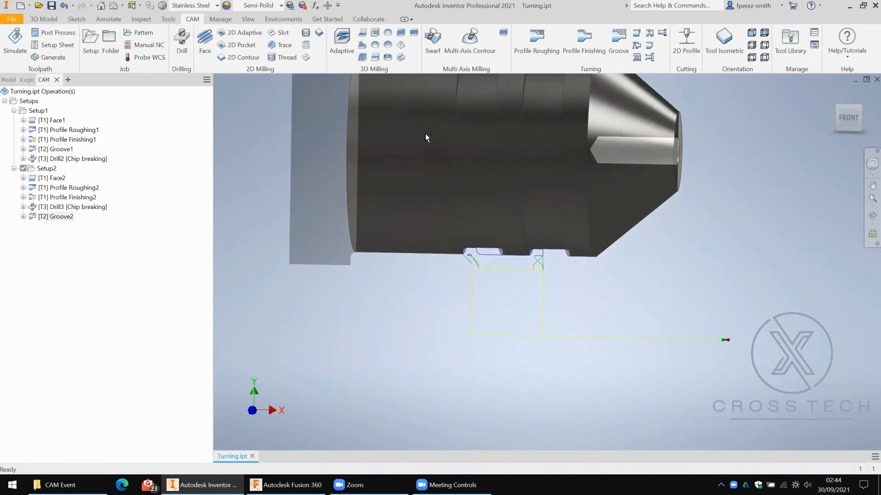
scroll(458, 236, down, 3)
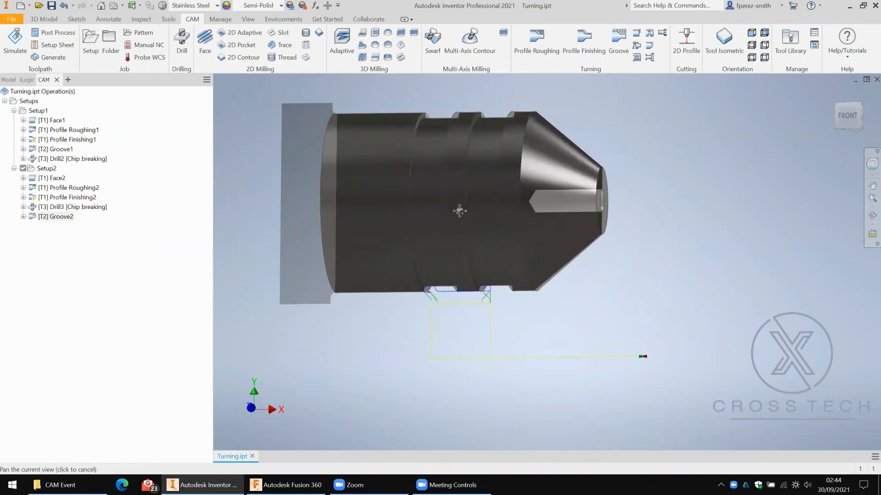
- Simulate the drilling and grooving operations of Setup2 together, and close the simulation
click(46, 168)
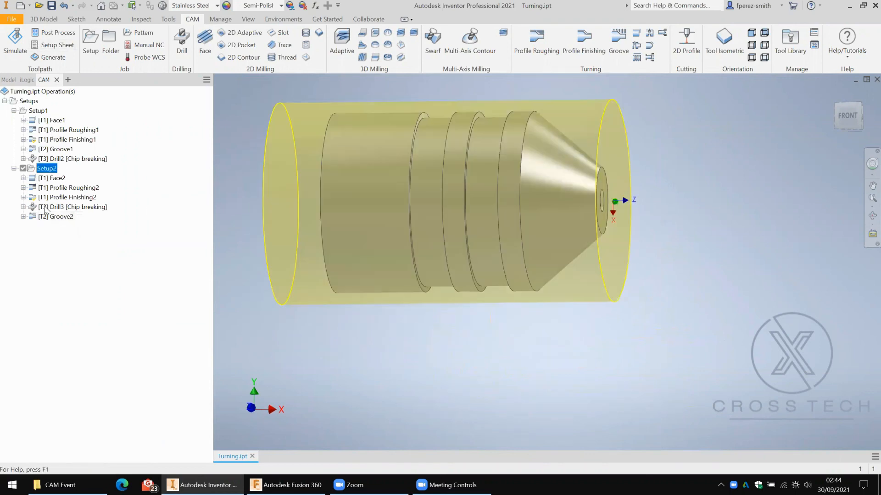
click(54, 209)
ctrl+click(55, 217)
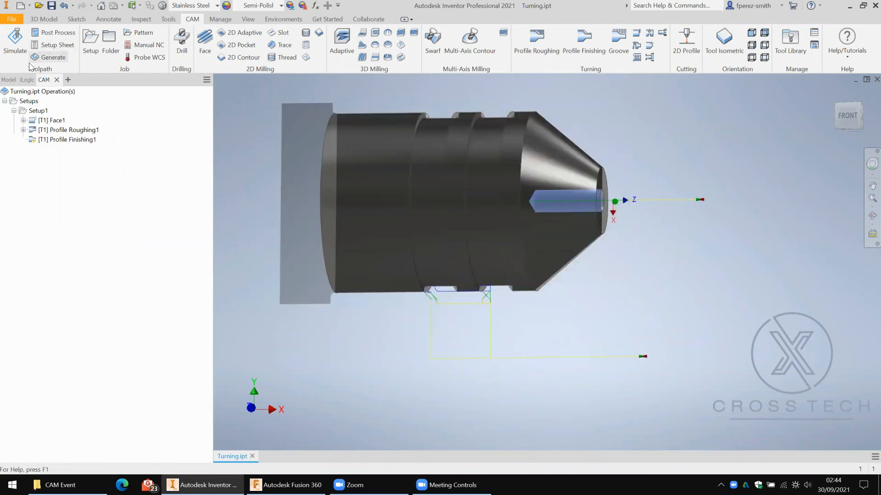
click(17, 45)
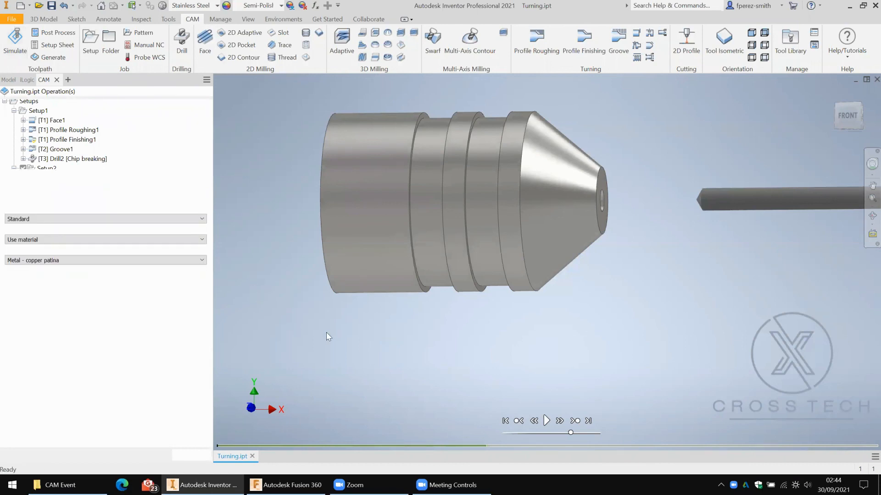
click(547, 421)
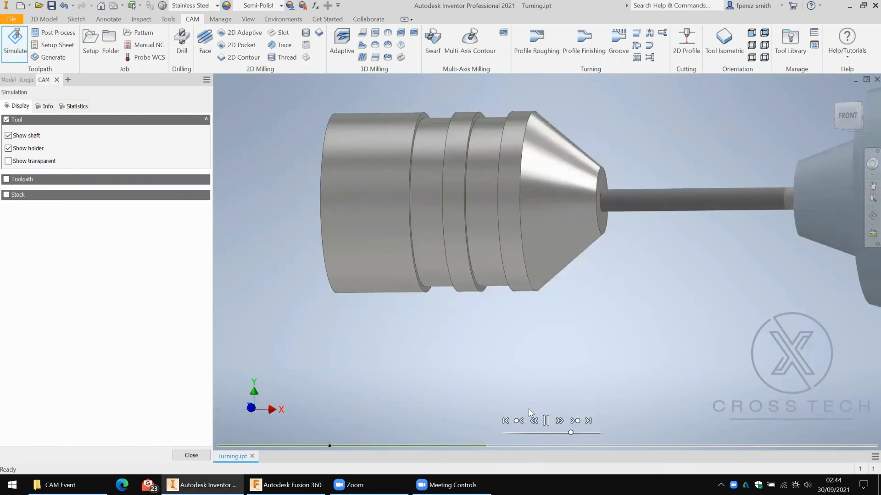
scroll(653, 282, down, 3)
middle_drag(653, 283, 583, 285)
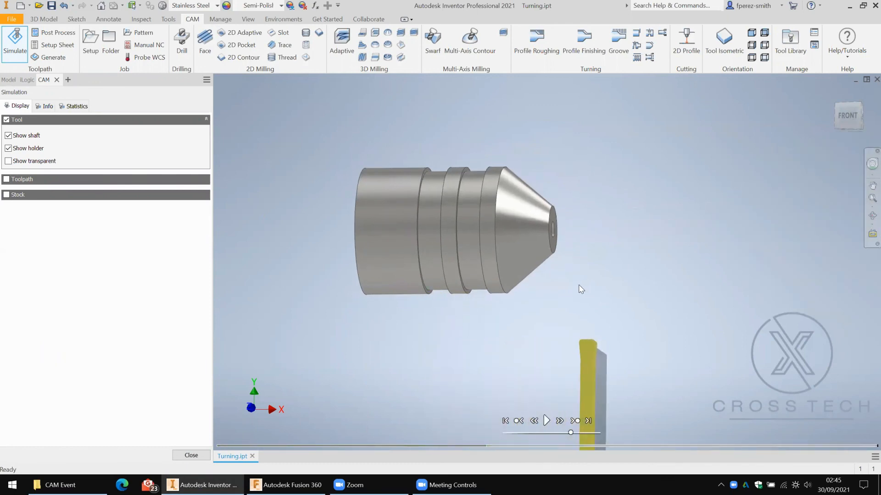
click(191, 456)
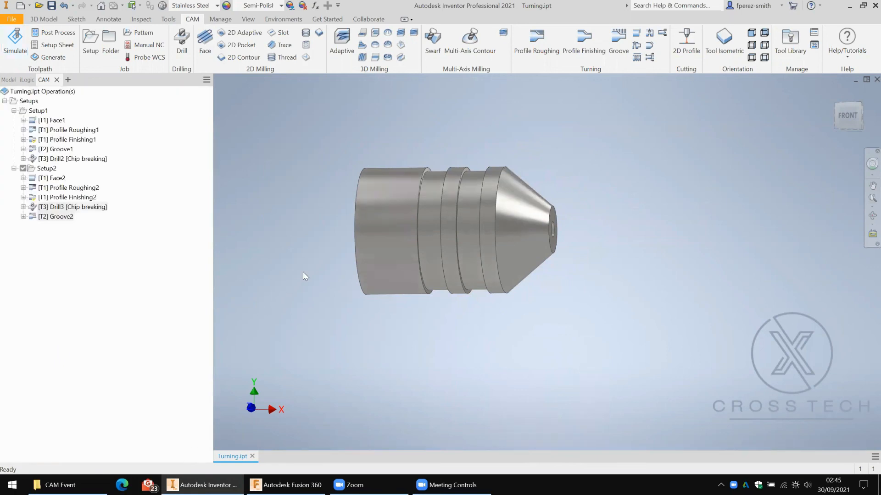
- Add a Part operation to Setup2 with grooving tool #2 to cut the piece off behind its flat end
middle_drag(372, 245, 420, 237)
shift+middle_drag(326, 242, 379, 251)
click(416, 206)
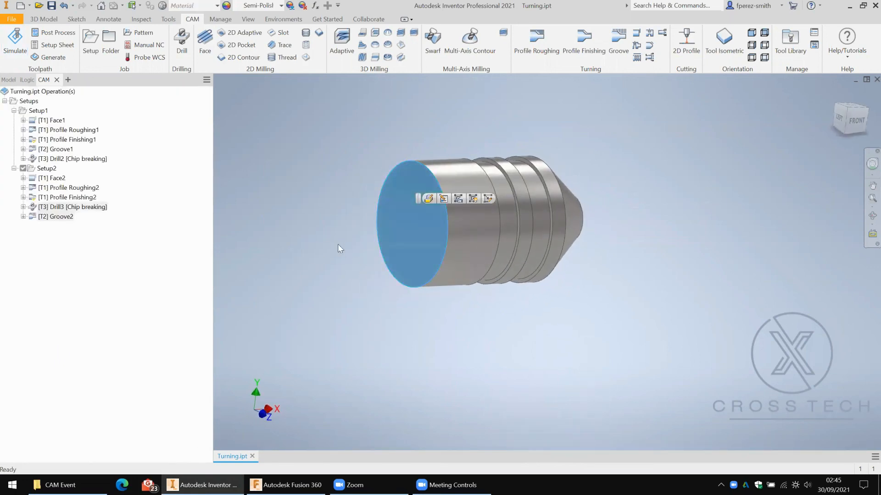
click(330, 218)
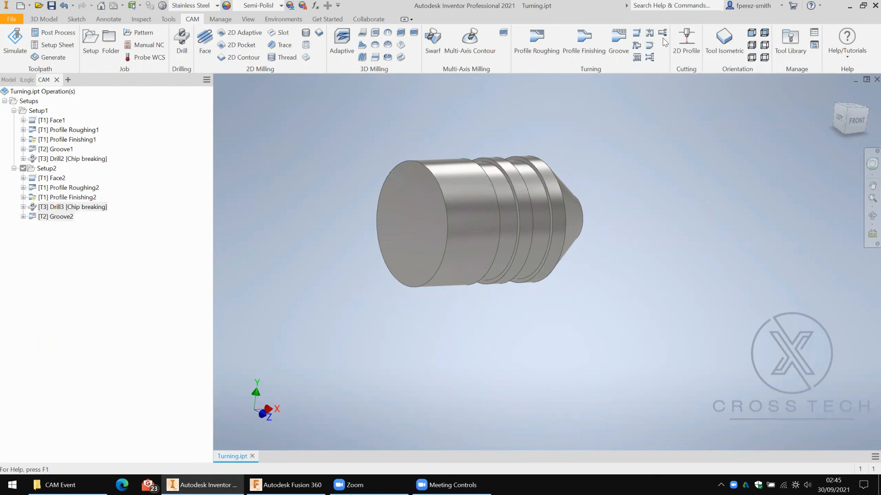
click(638, 46)
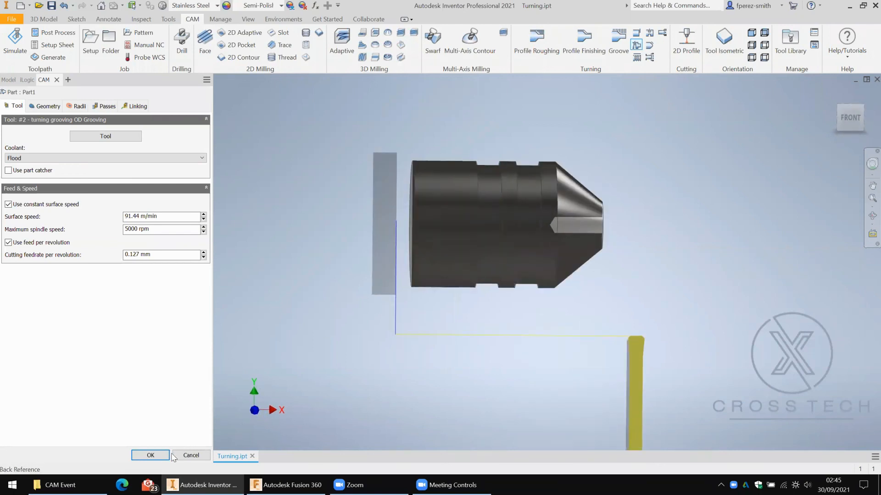
click(157, 458)
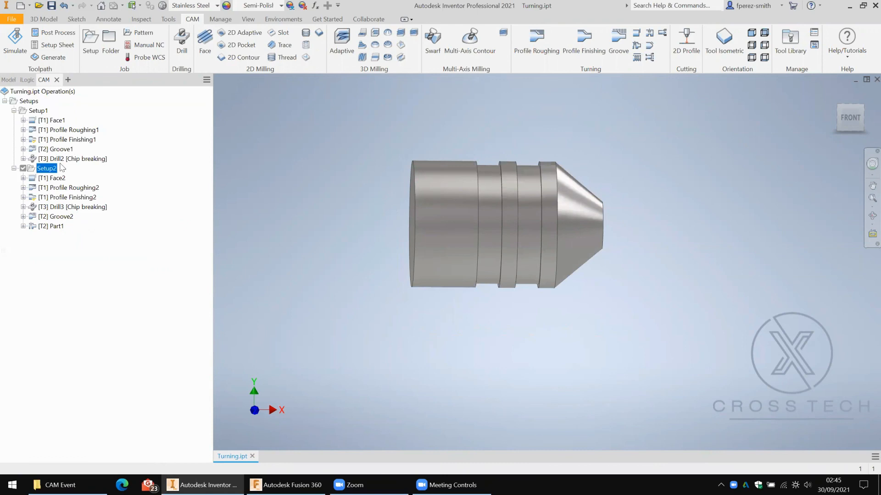
- Simulate all Setup2 operations with the stock shown, viewed from the front
click(15, 41)
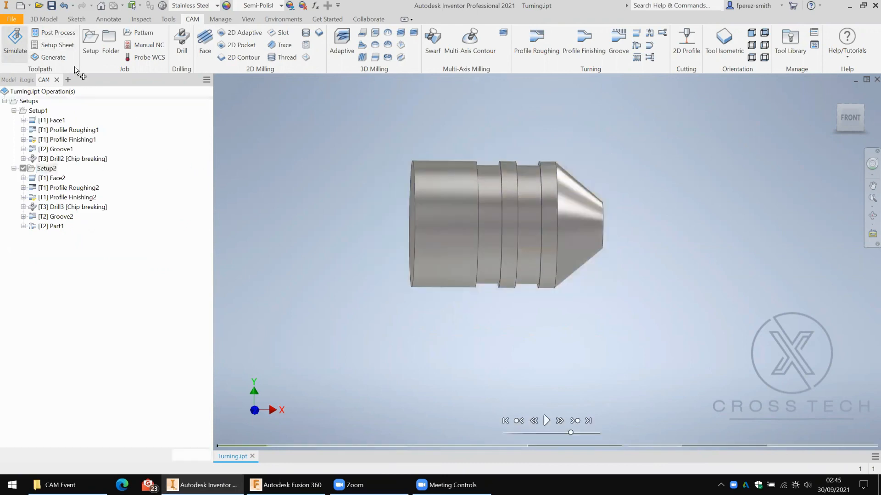
click(546, 421)
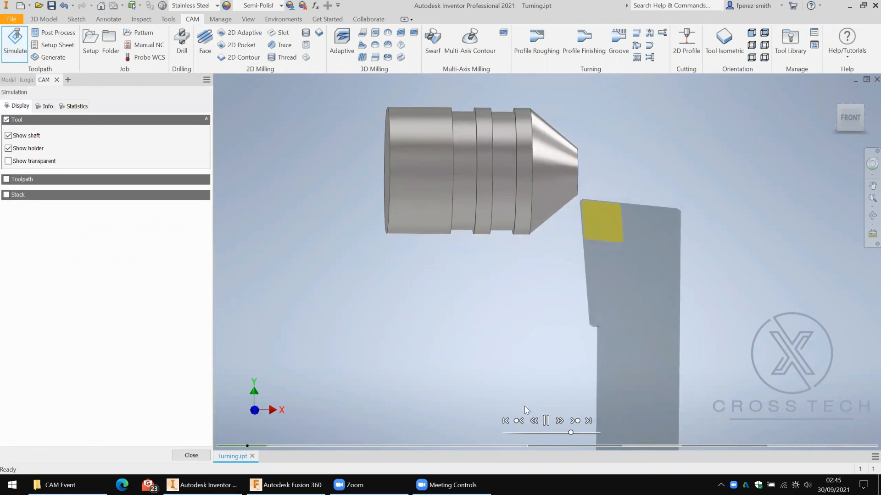
click(546, 420)
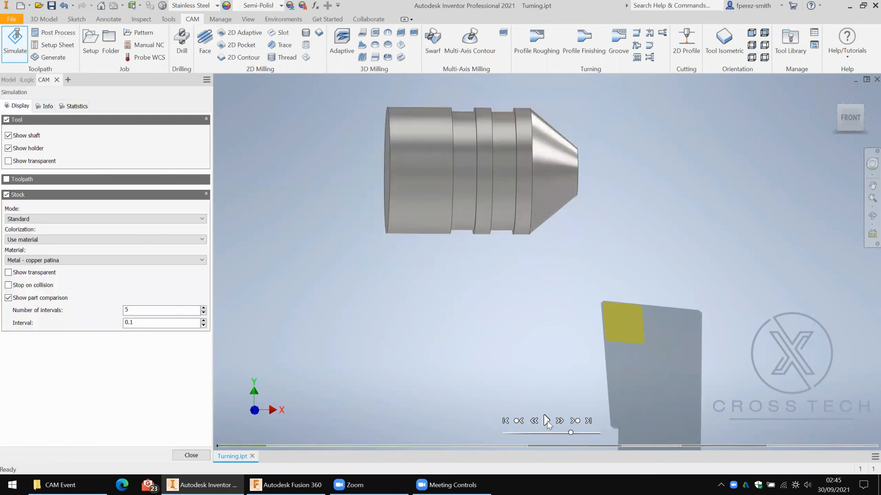
click(547, 421)
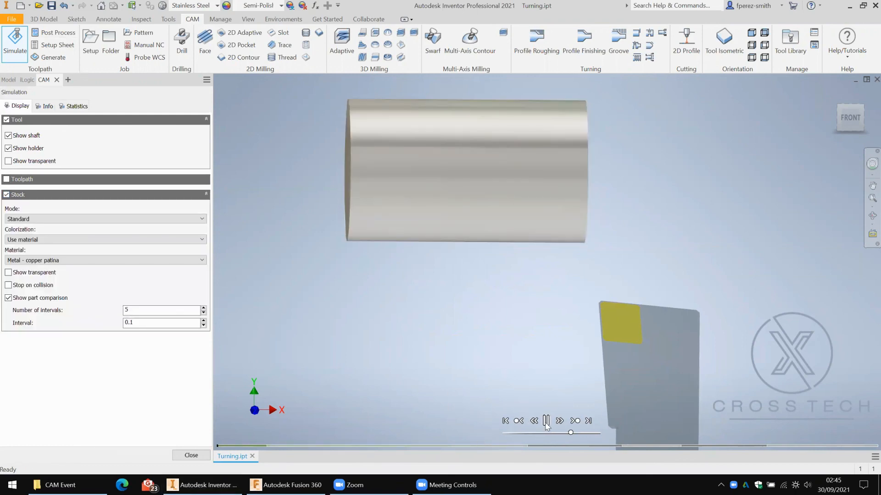
click(847, 119)
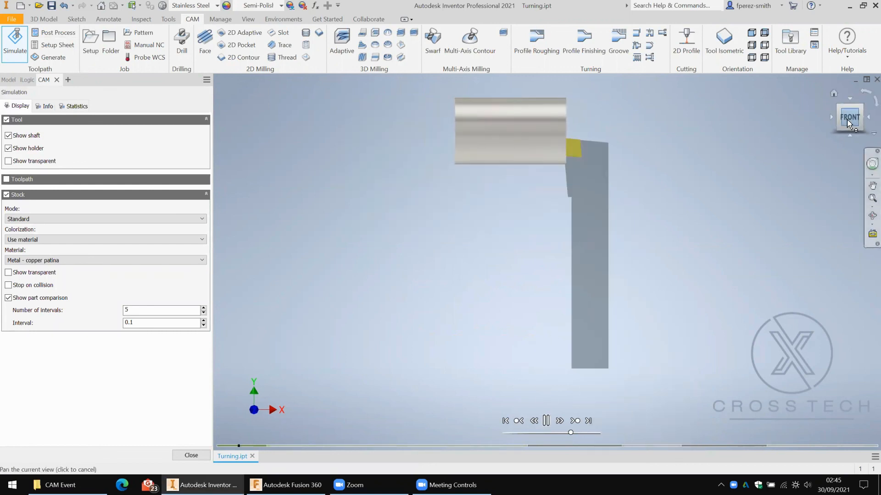
middle_drag(618, 152, 600, 211)
scroll(600, 211, down, 1)
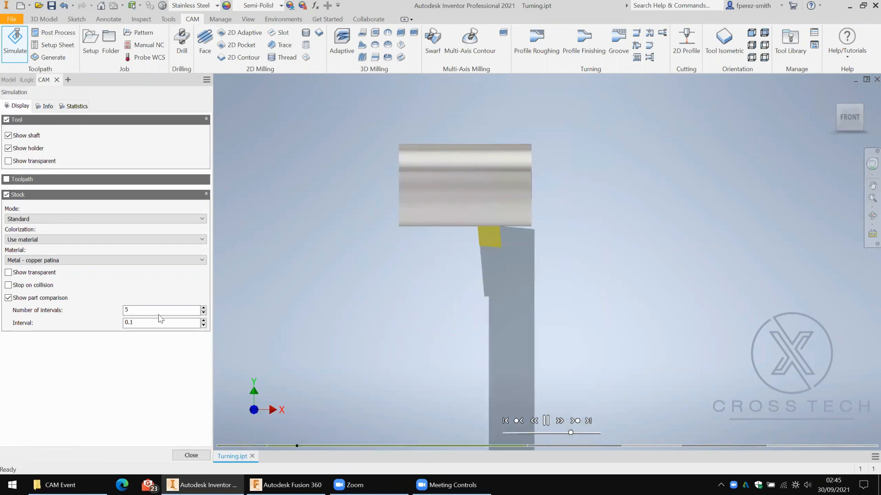
- Turn off the part comparison, run the rest of the Setup2 simulation at a higher speed and close it
click(8, 298)
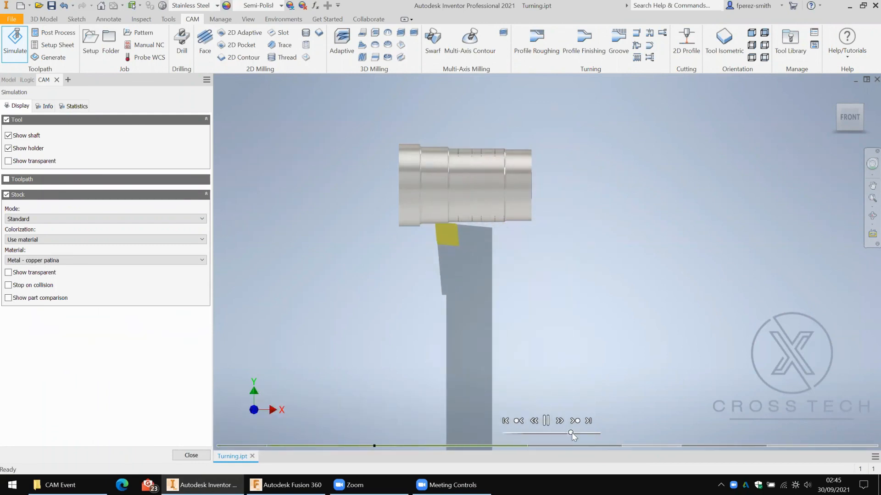
drag(571, 433, 590, 434)
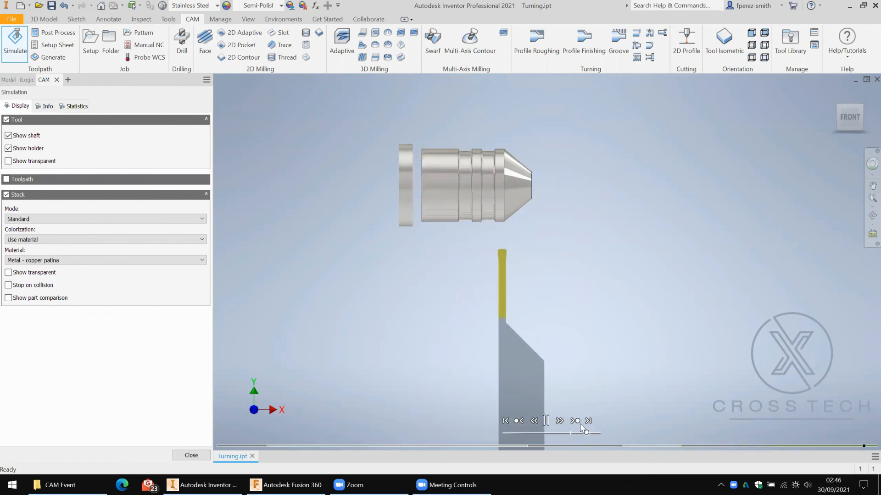
click(191, 456)
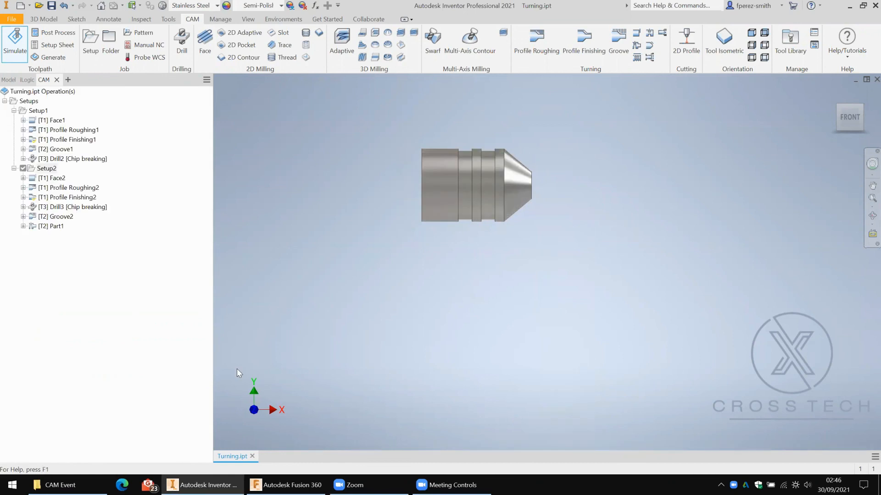
- Open the Post Process settings for Setup2 and close them without posting
shift+middle_drag(591, 233, 549, 265)
scroll(546, 262, down, 5)
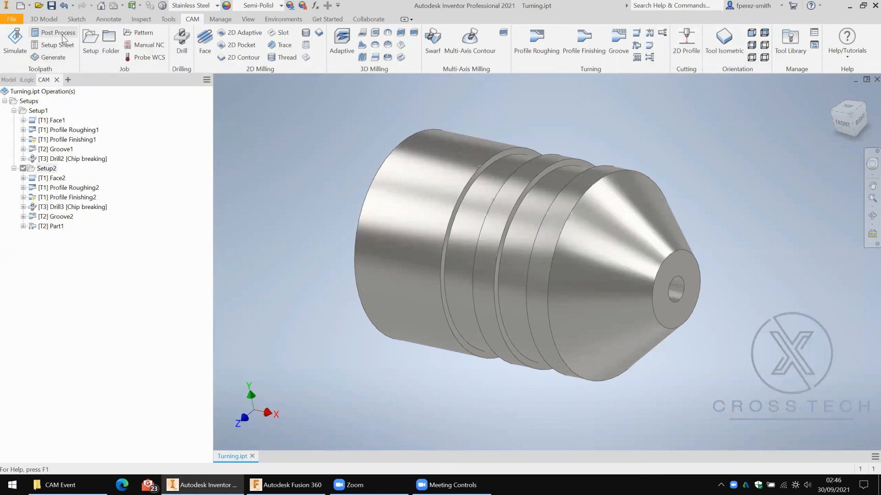
click(63, 31)
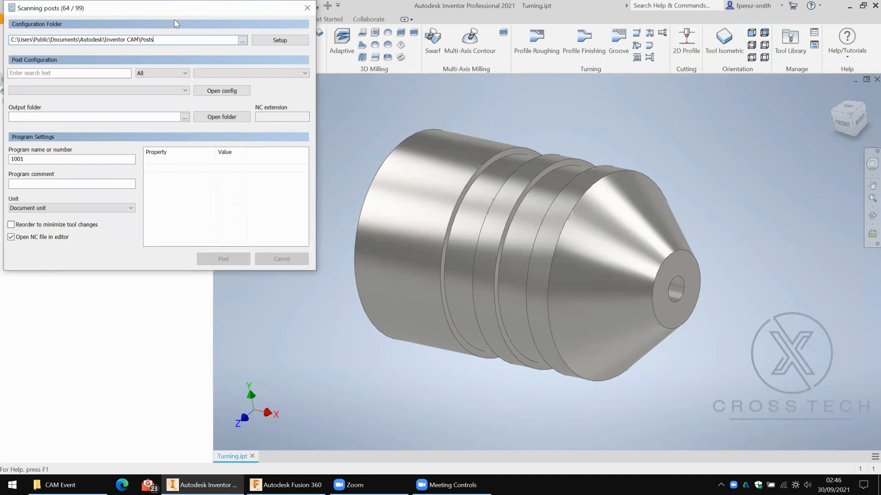
click(306, 8)
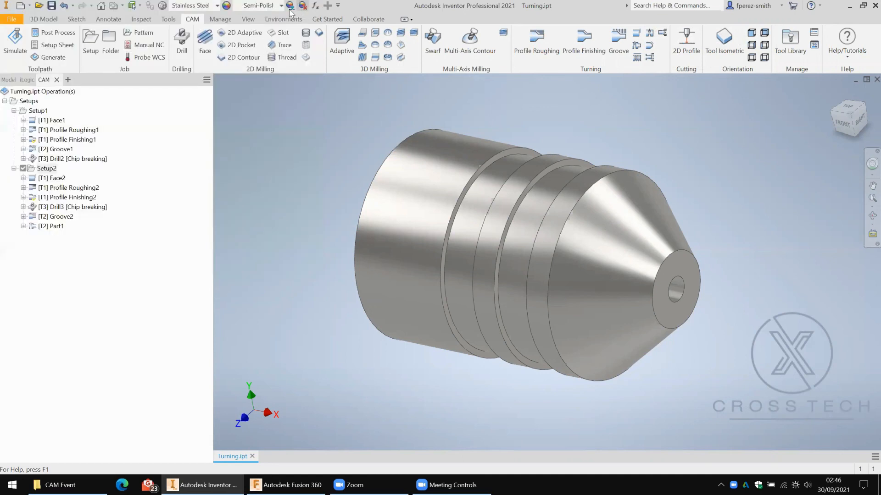
- Generate a setup sheet for Setup2 in the CAM Event folder inside Crosstech on the Data (D:) drive
click(47, 45)
click(392, 107)
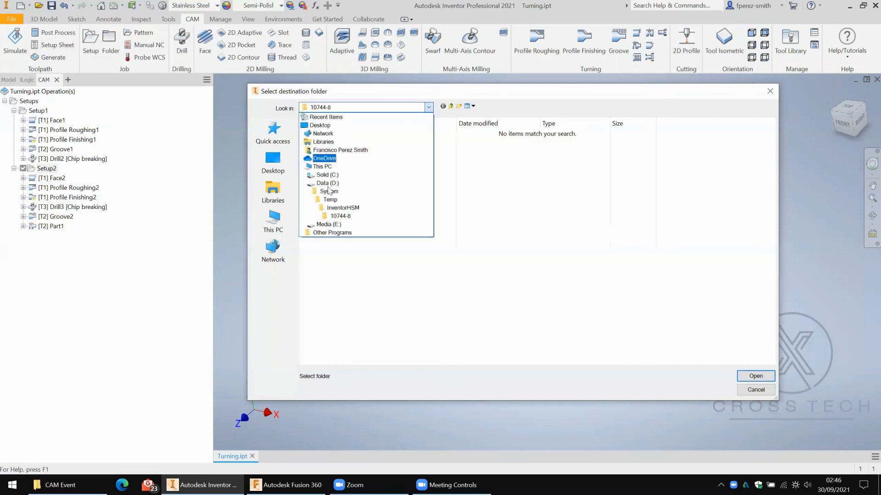
click(328, 179)
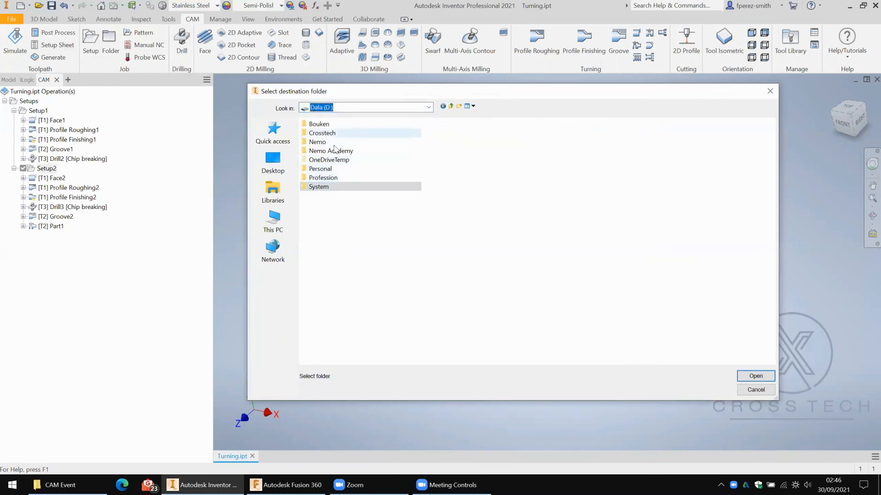
double_click(322, 133)
double_click(321, 134)
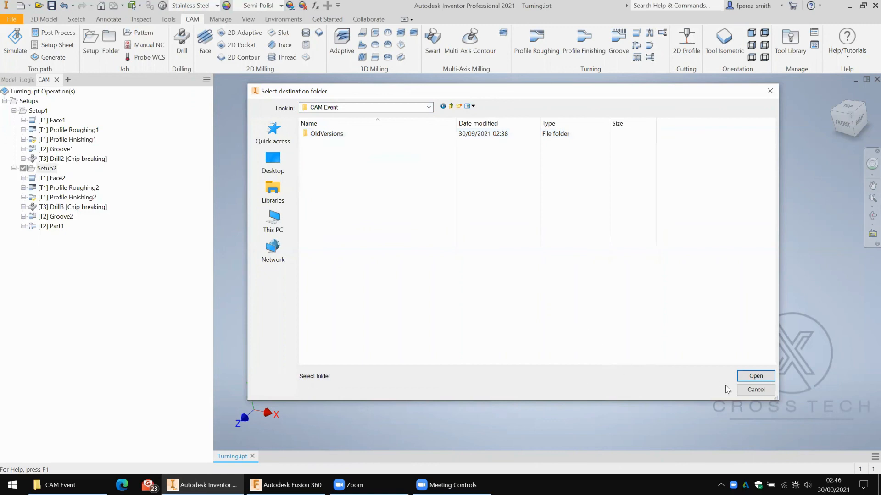
click(762, 378)
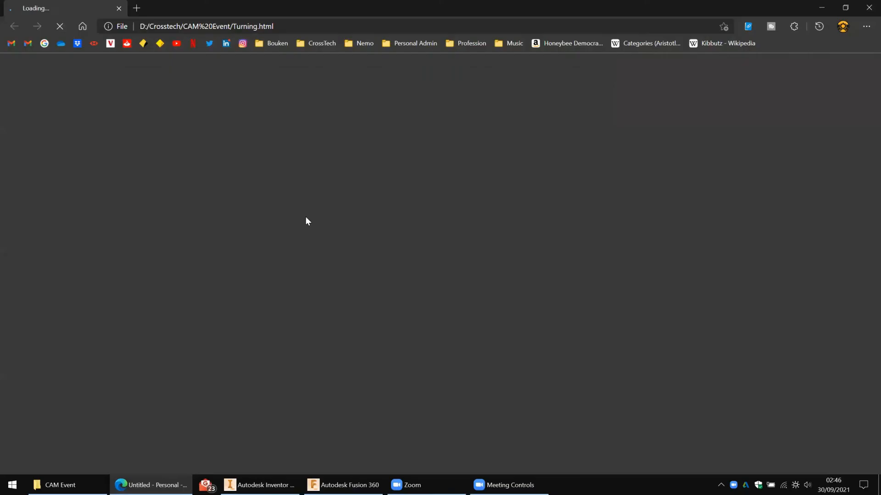
- Review the stock, totals, tools and operations in the Setup2 setup sheet and close it
scroll(704, 200, down, 1)
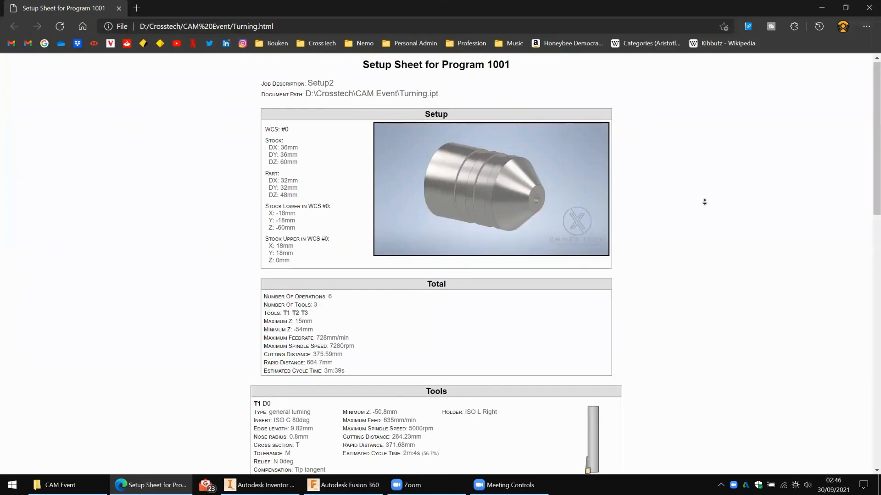
scroll(702, 210, down, 2)
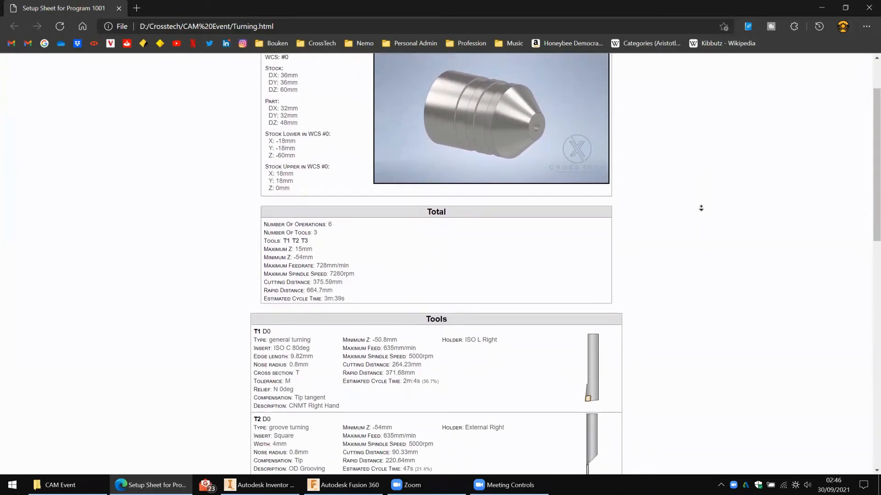
scroll(703, 213, down, 1)
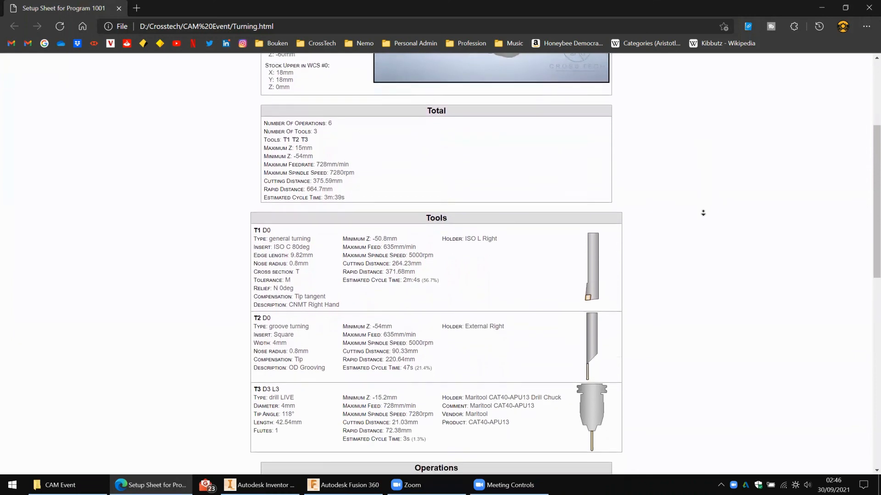
scroll(702, 213, down, 3)
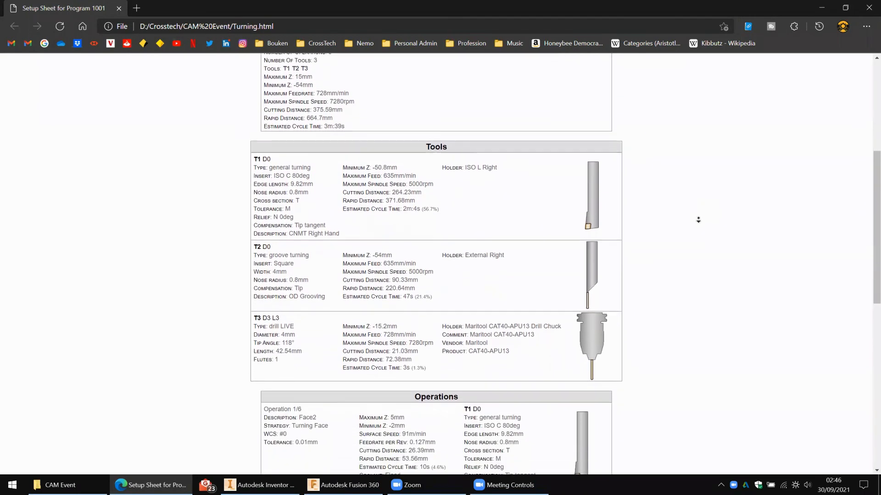
scroll(694, 246, down, 8)
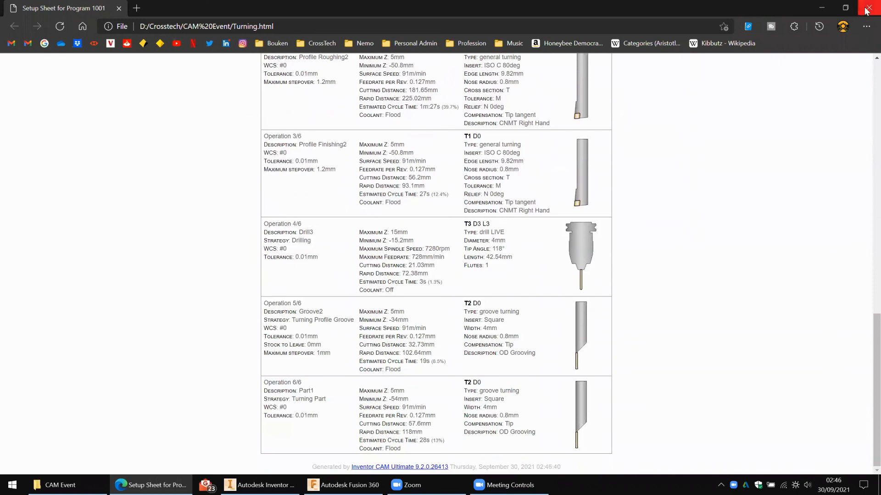
key(ctrl+w)
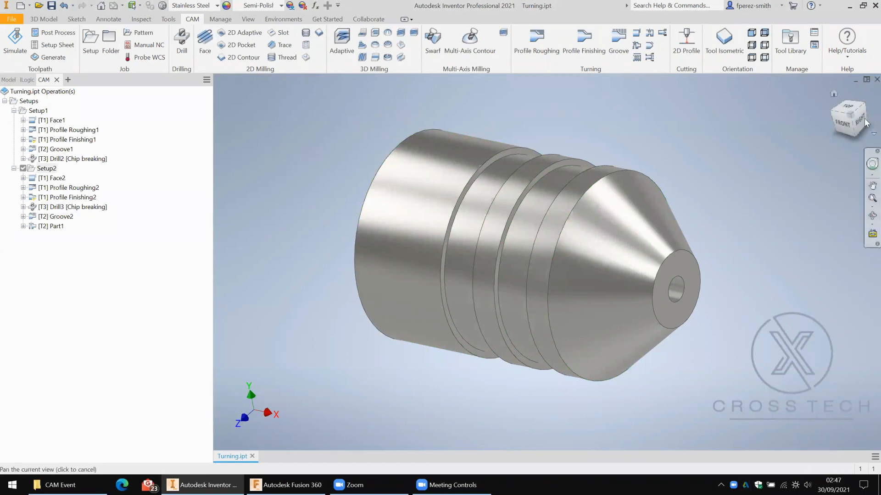
- Close the Turning part, saving its changes, and open Turning (4+1).ipt from the CAM Event folder
click(865, 81)
click(410, 253)
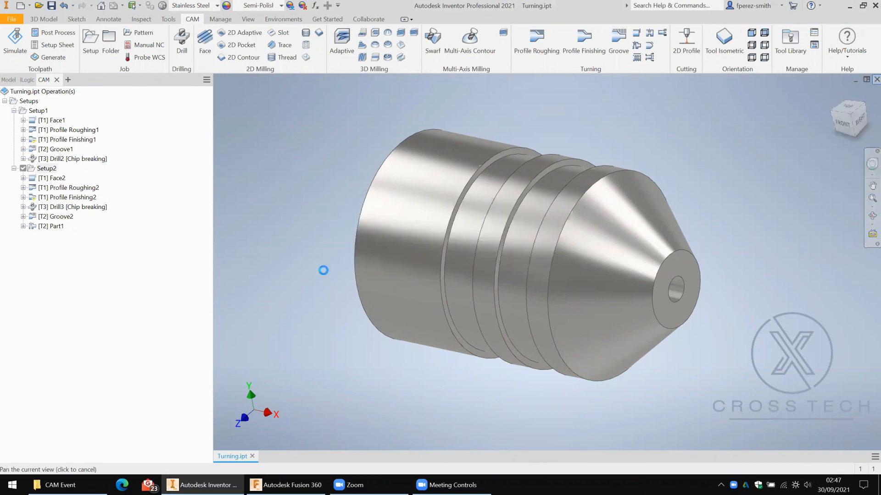
click(79, 485)
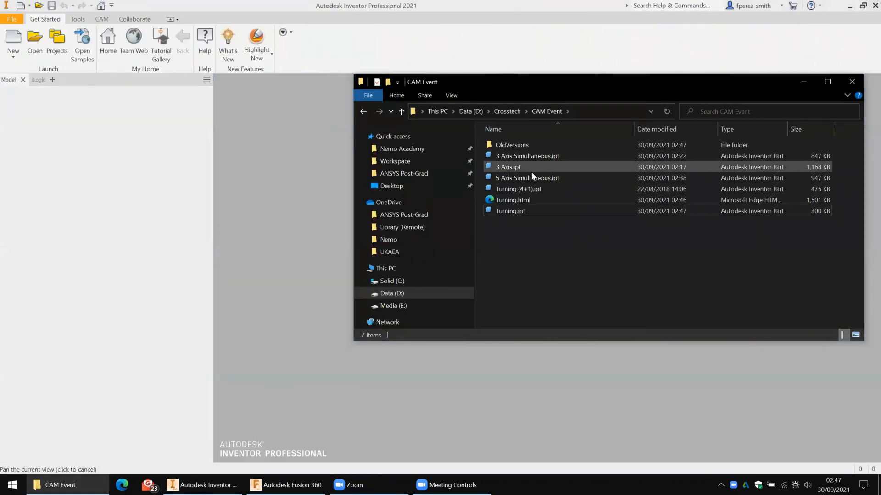
drag(530, 187, 279, 208)
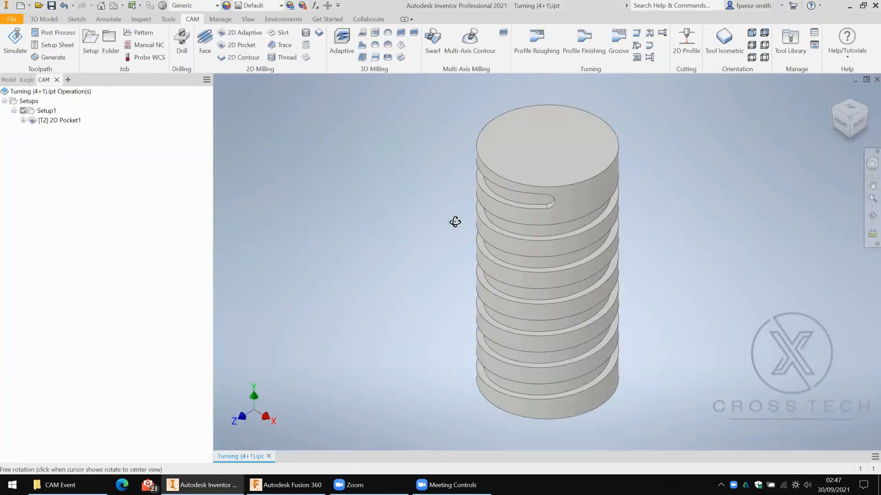
- Roll the End of Part marker back to just above Coil2 to inspect the plain cylinder, and undo the rollback
drag(455, 222, 370, 102)
shift+middle_drag(368, 102, 352, 163)
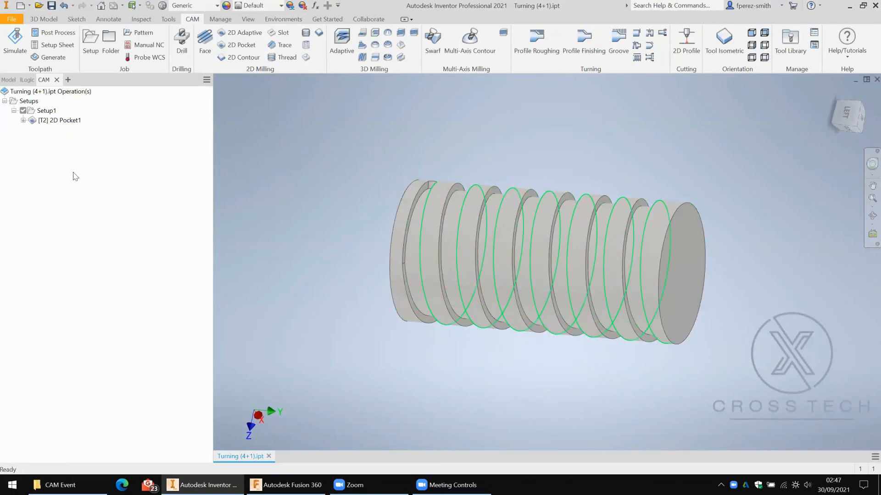
click(9, 80)
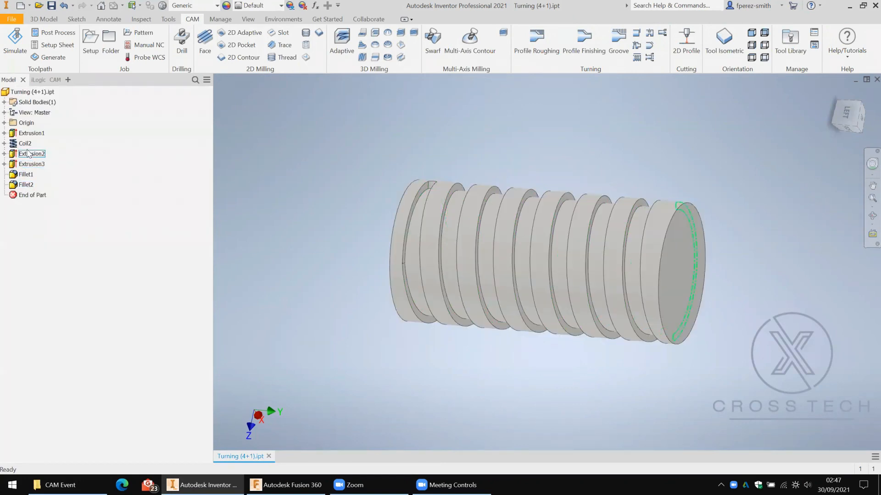
right_click(25, 144)
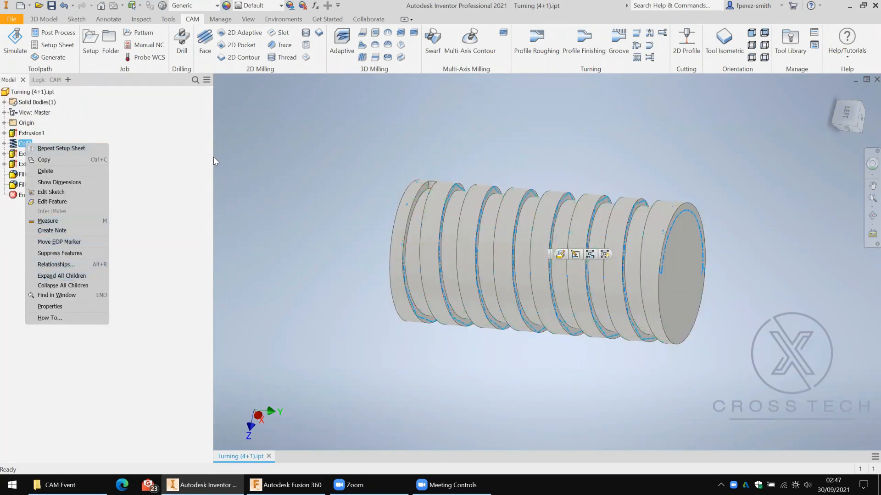
key(Escape)
drag(40, 196, 32, 143)
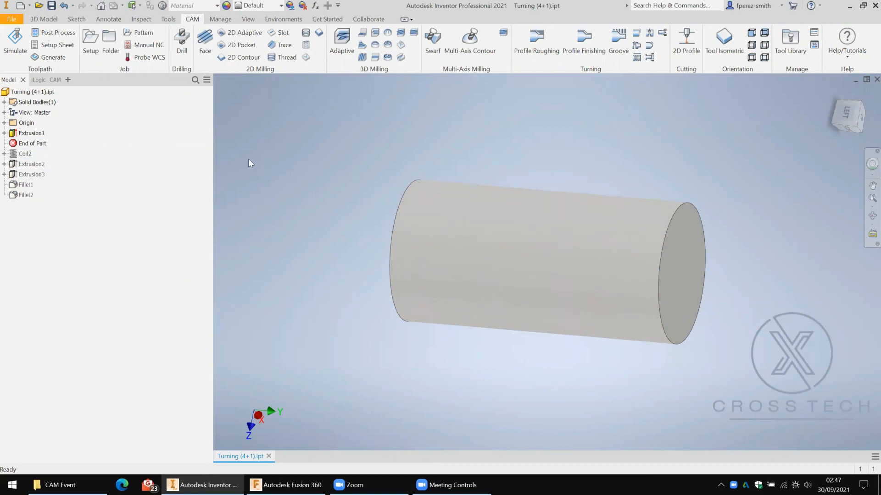
key(ctrl+z)
- Regenerate the toolpath of the 2D Pocket1 operation in Setup1
click(43, 79)
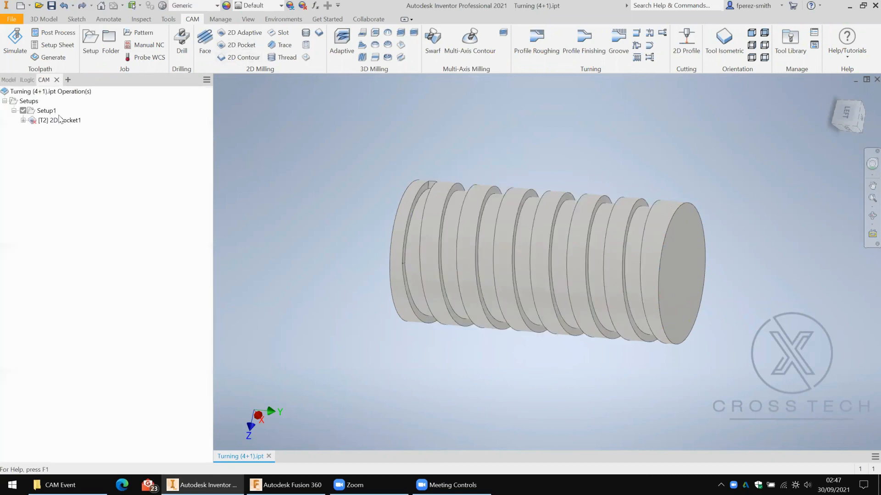
right_click(60, 121)
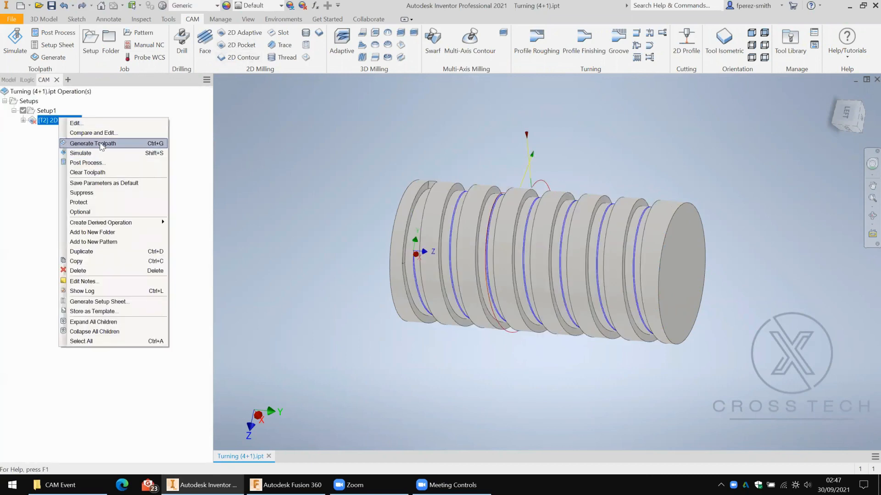
click(103, 144)
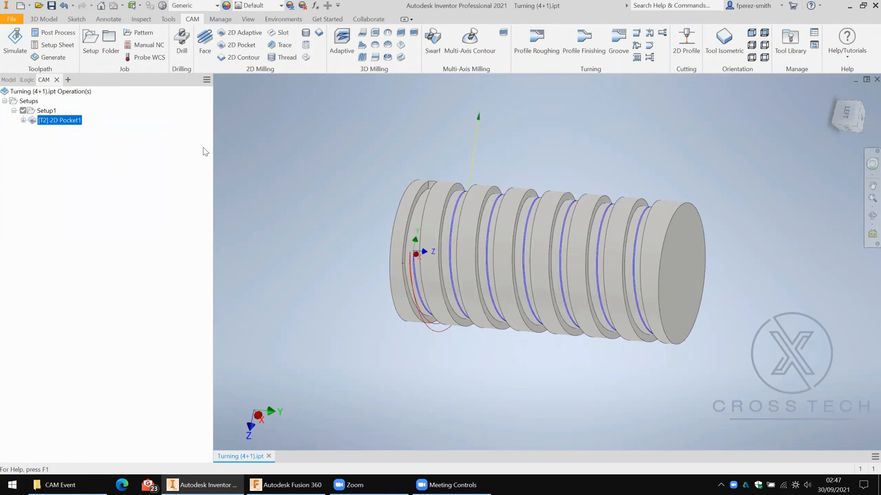
mouse_move(439, 207)
shift+middle_down()
mouse_move(449, 175)
mouse_move(425, 159)
mouse_move(454, 165)
mouse_move(452, 155)
mouse_move(447, 201)
shift+middle_up()
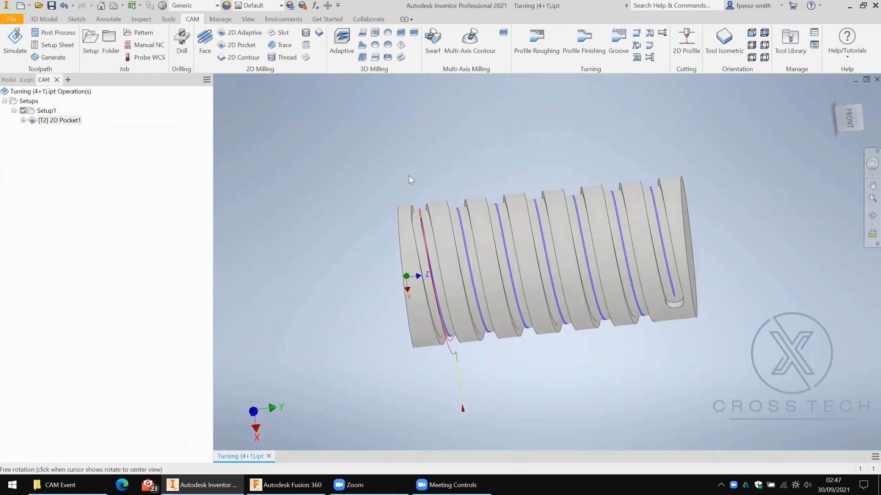
- Simulate the 2D Pocket1 operation with the stock shown, raise the playback speed, inspect the helical groove and close the simulation
click(15, 41)
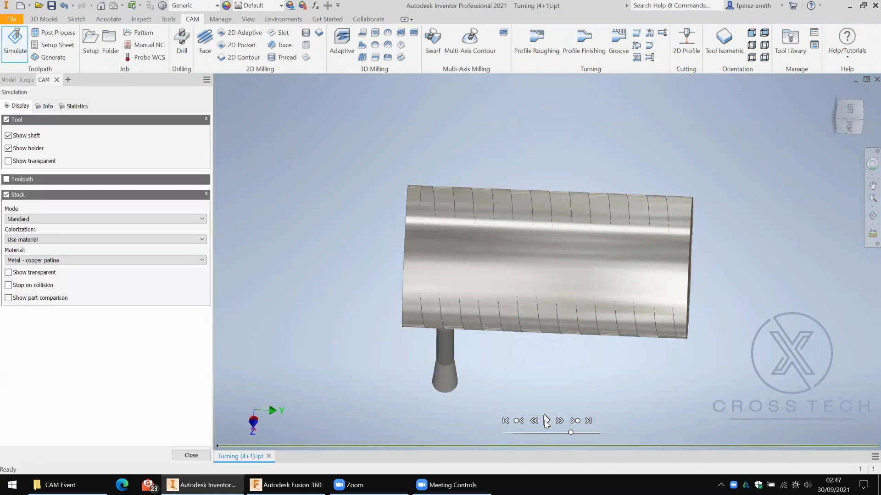
click(545, 420)
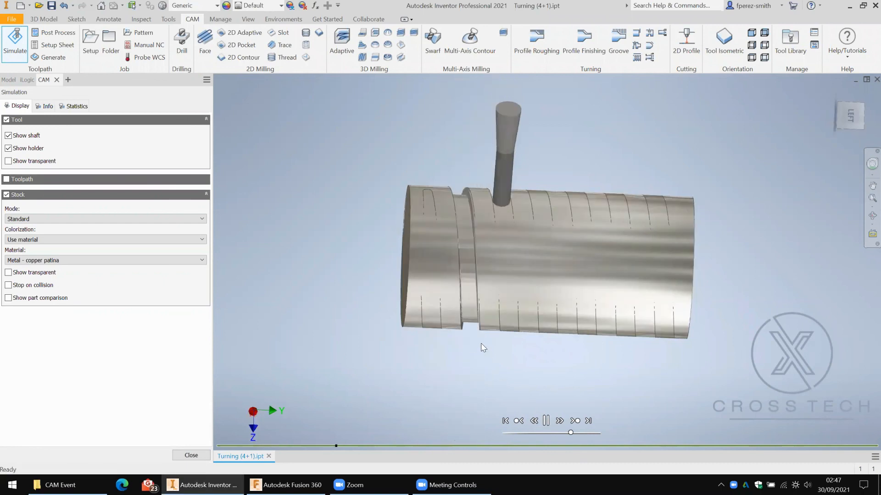
drag(569, 433, 601, 432)
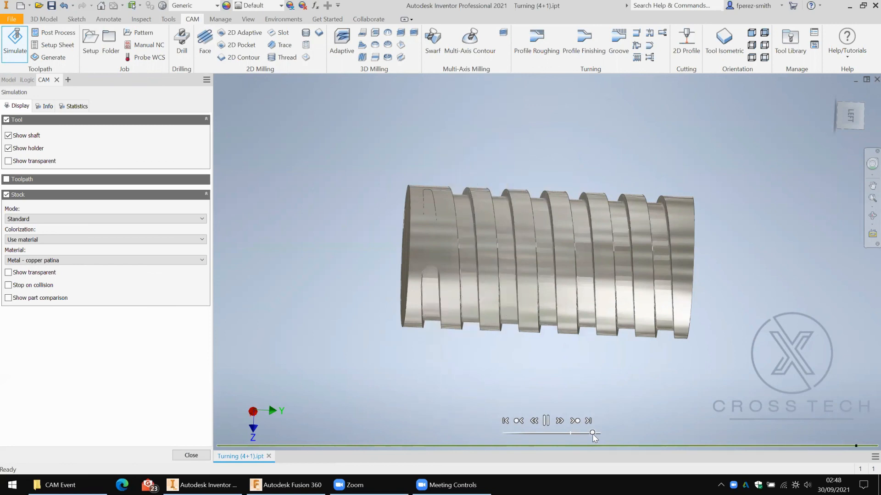
shift+middle_drag(535, 362, 530, 286)
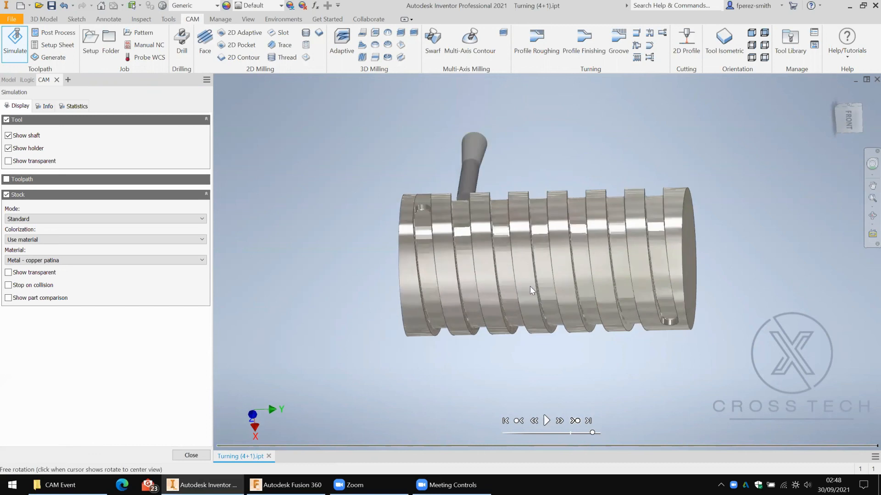
click(190, 455)
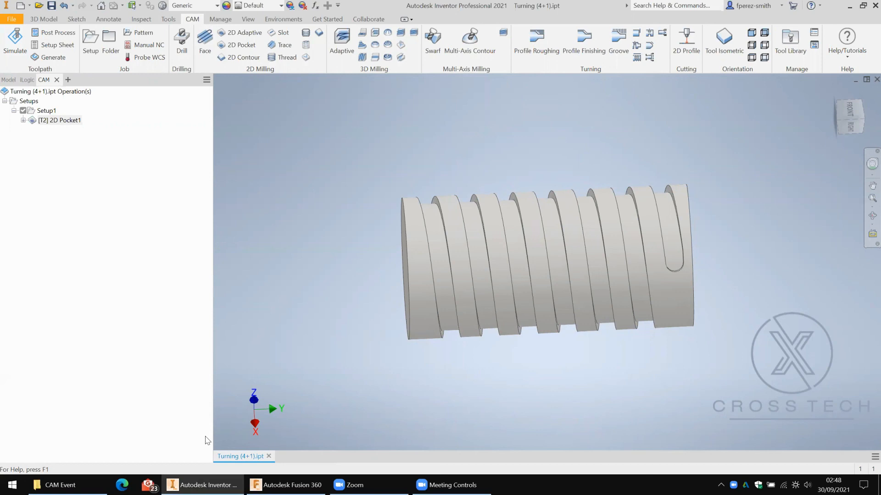